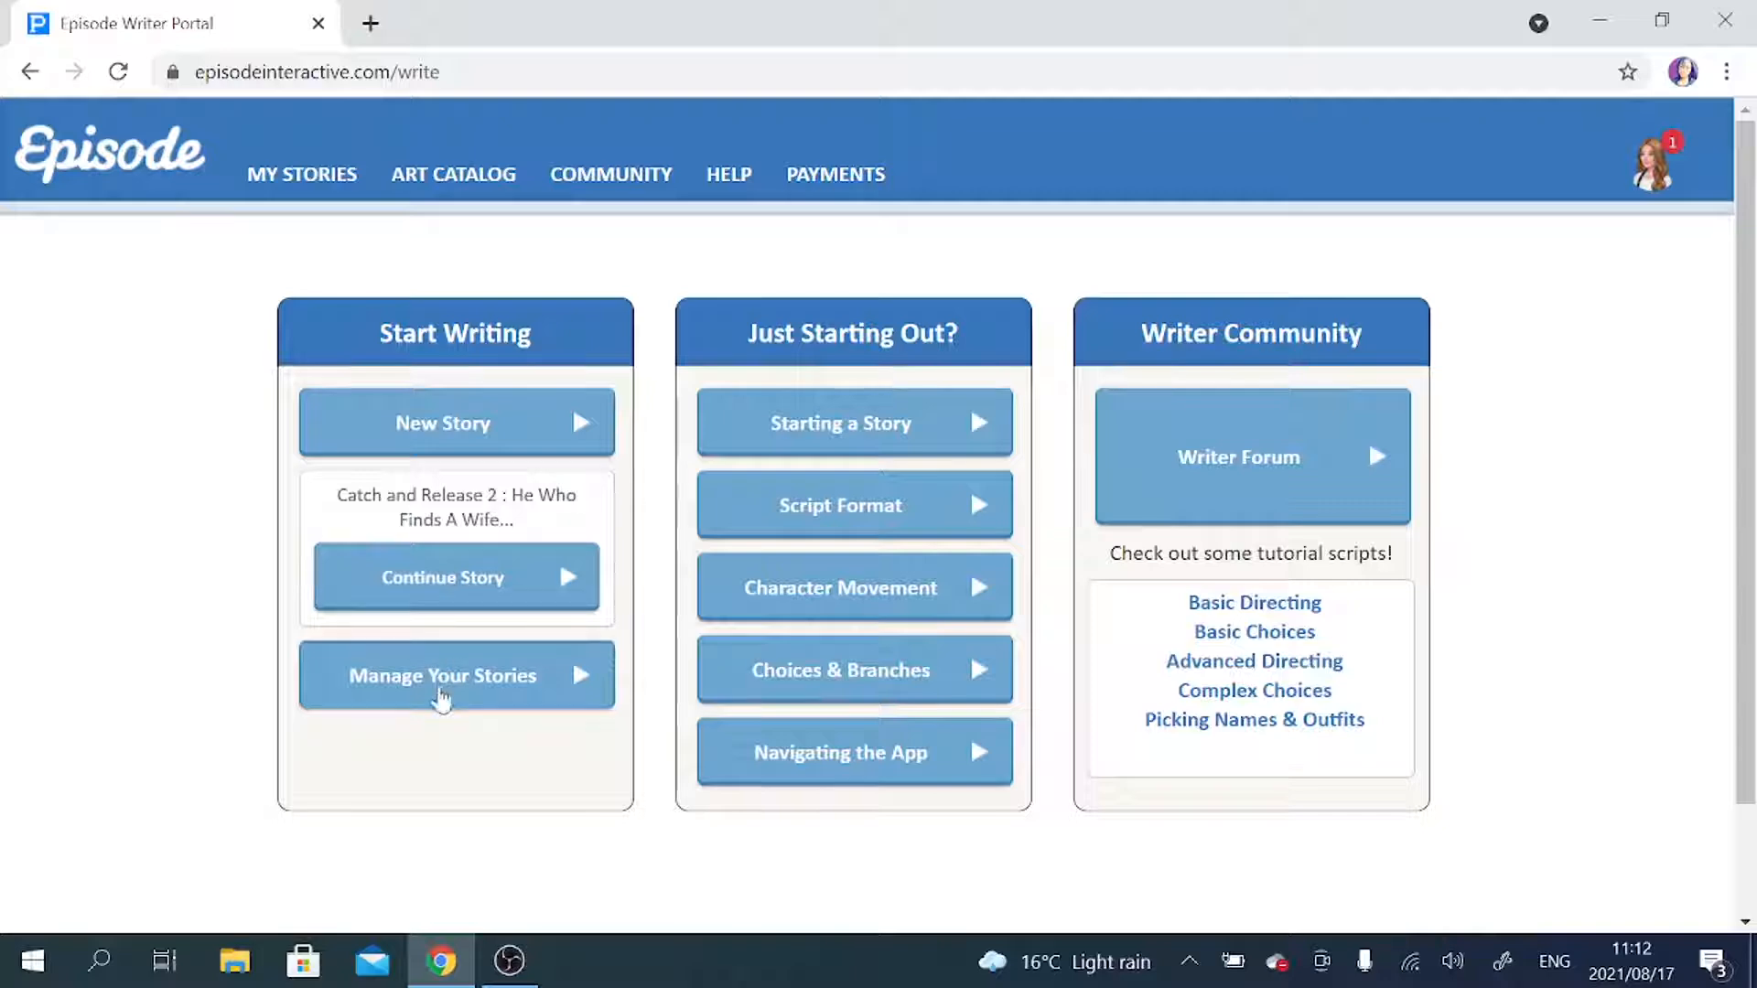
Start a new story from the writer portal home page and enter the title "Stuck With You : The Road To Redemption".
left_click(440, 682)
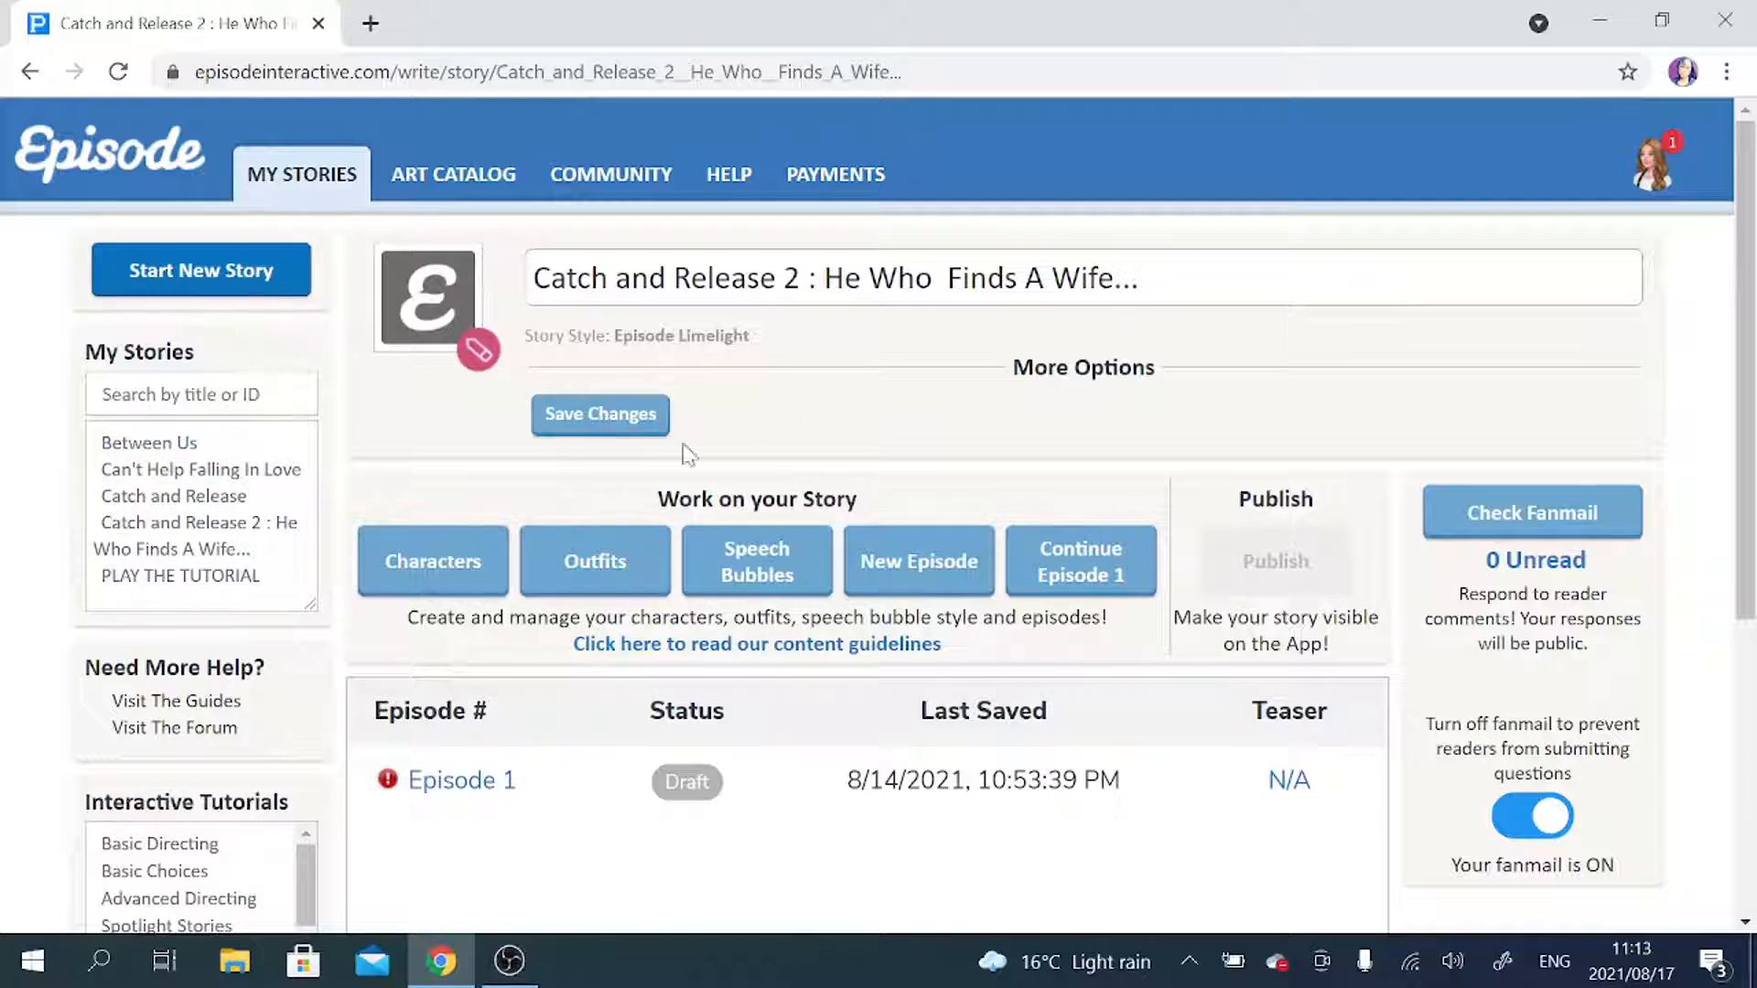
left_click(113, 156)
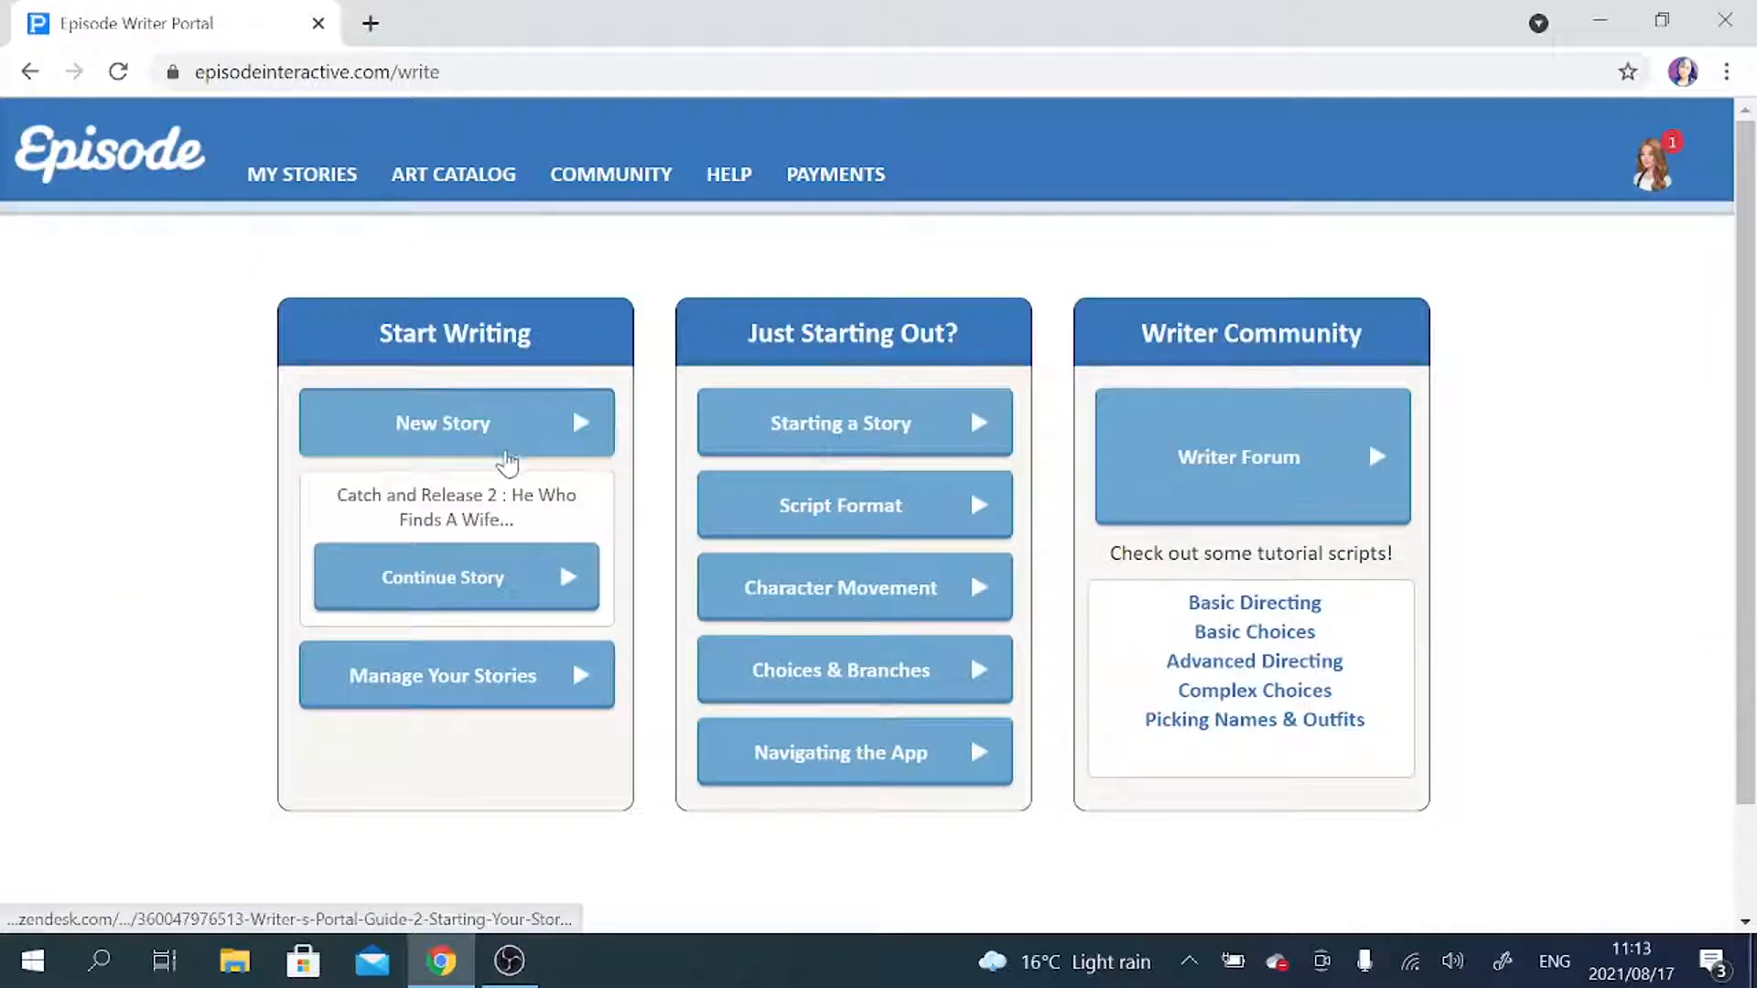
left_click(505, 451)
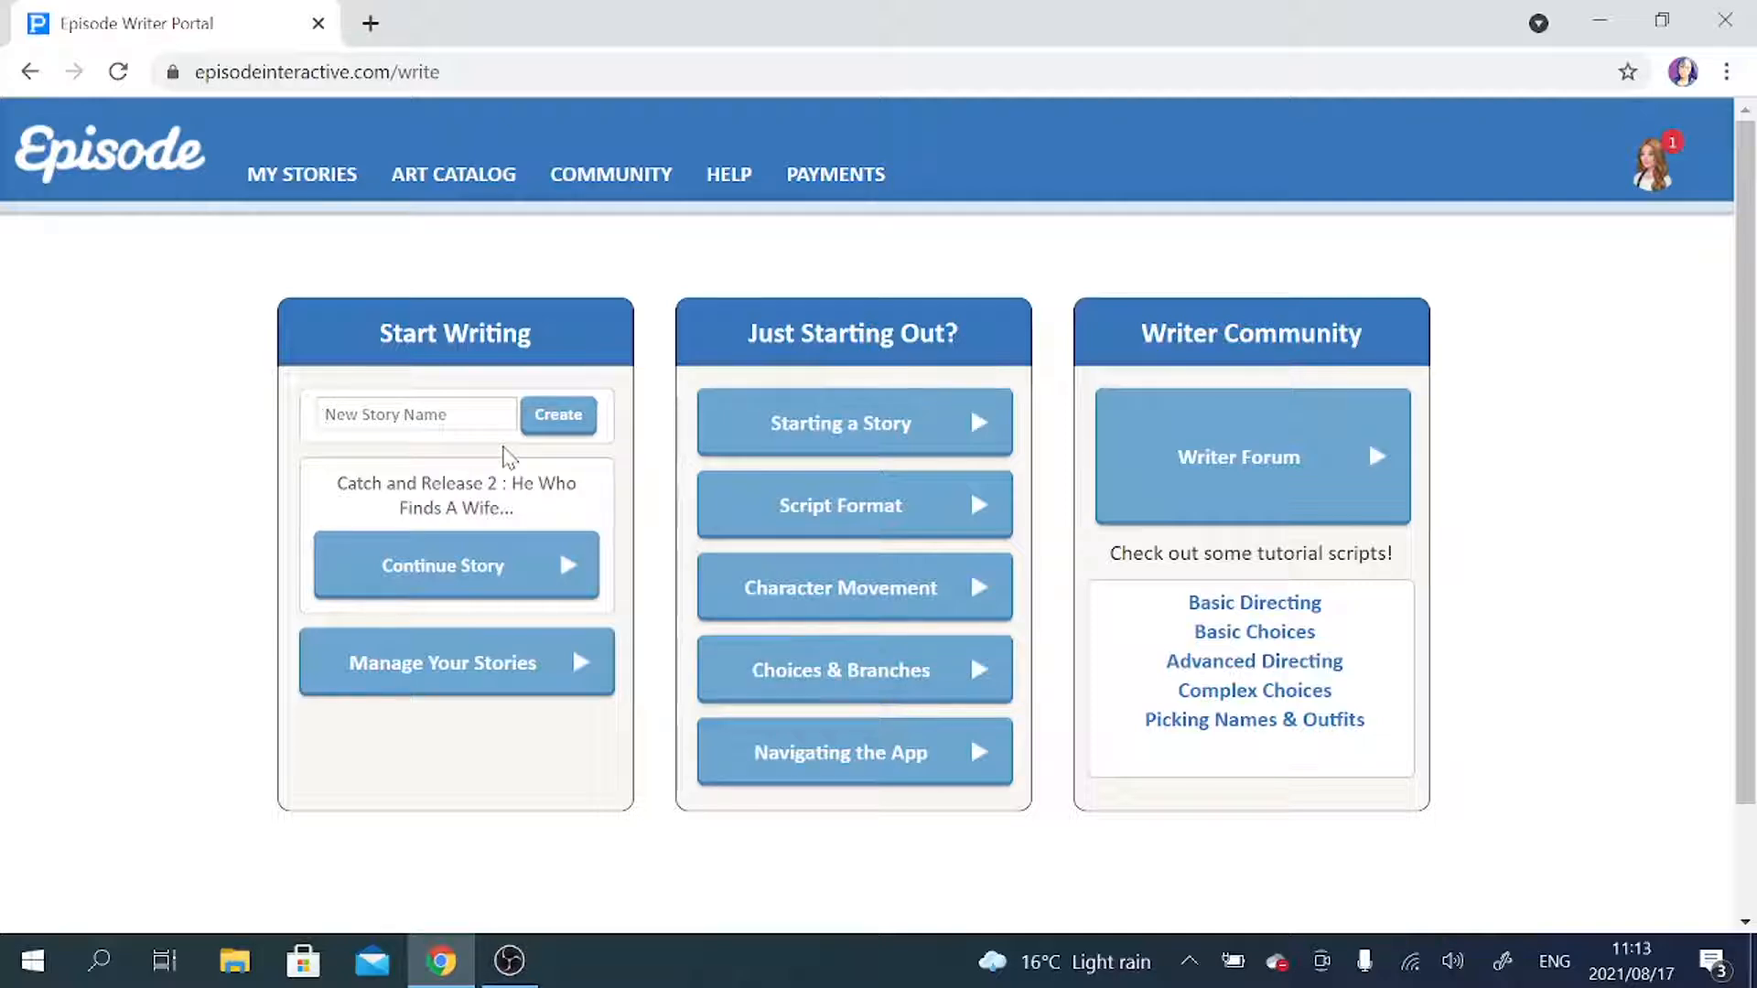
type("Stuck With You : The")
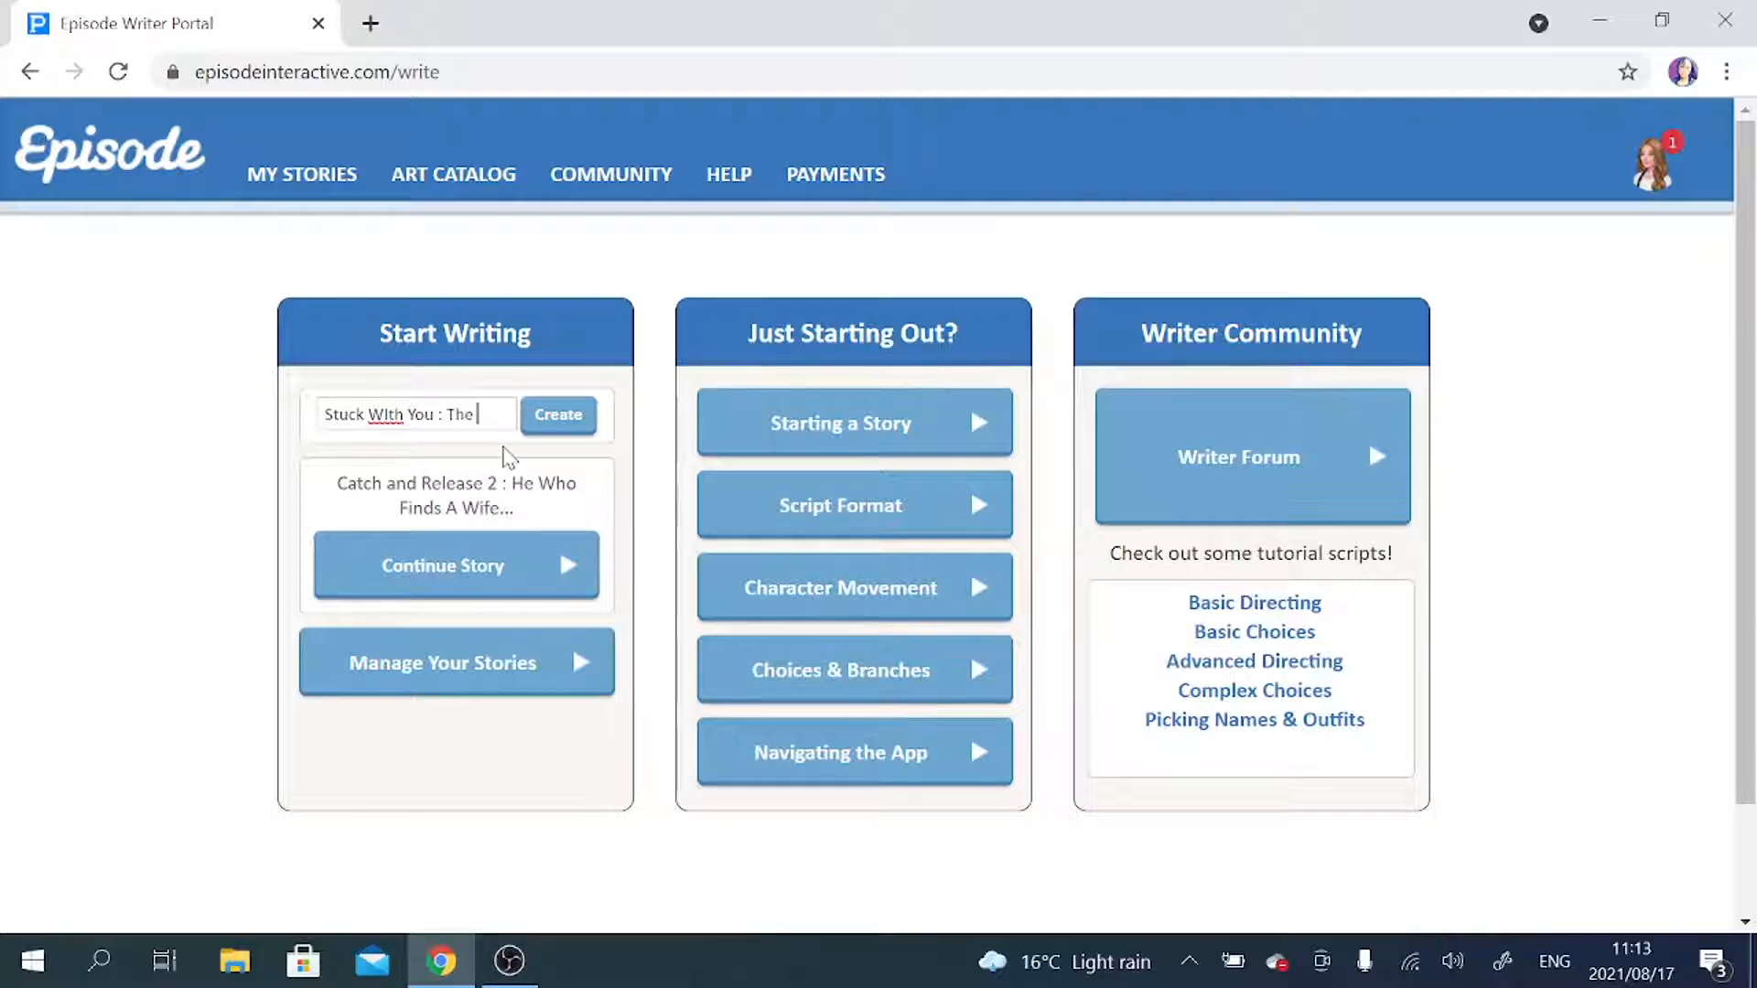
type(" Road")
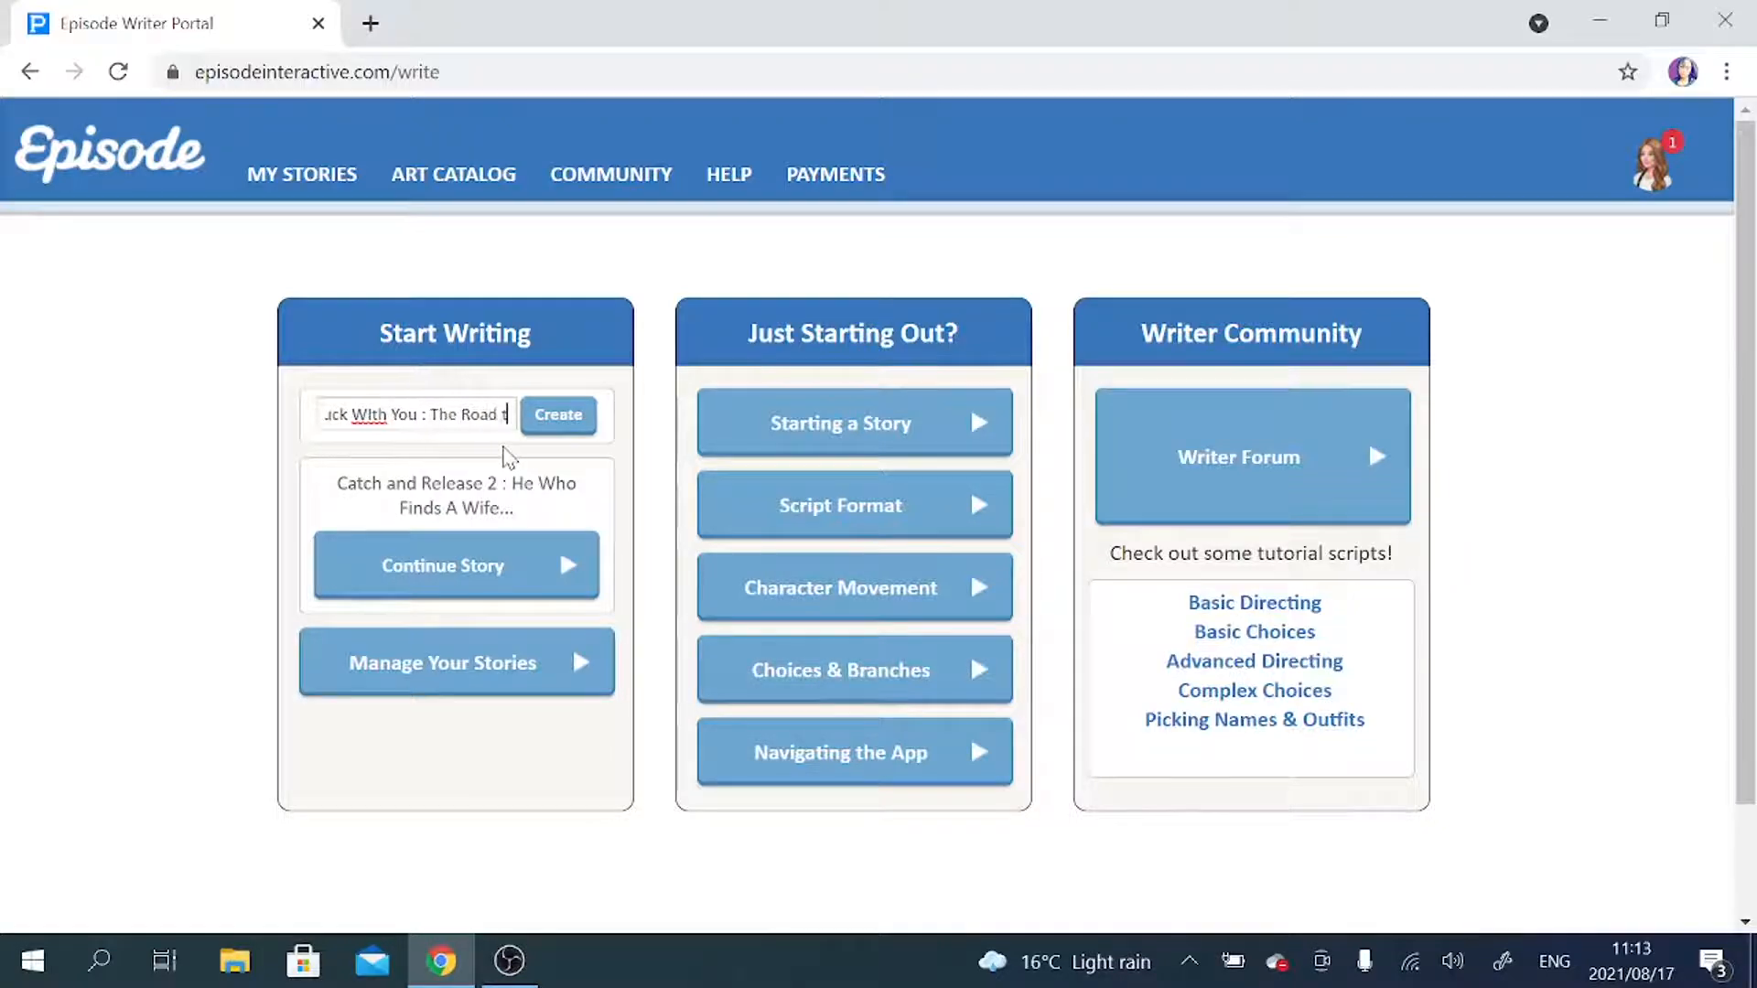
type(" To Re")
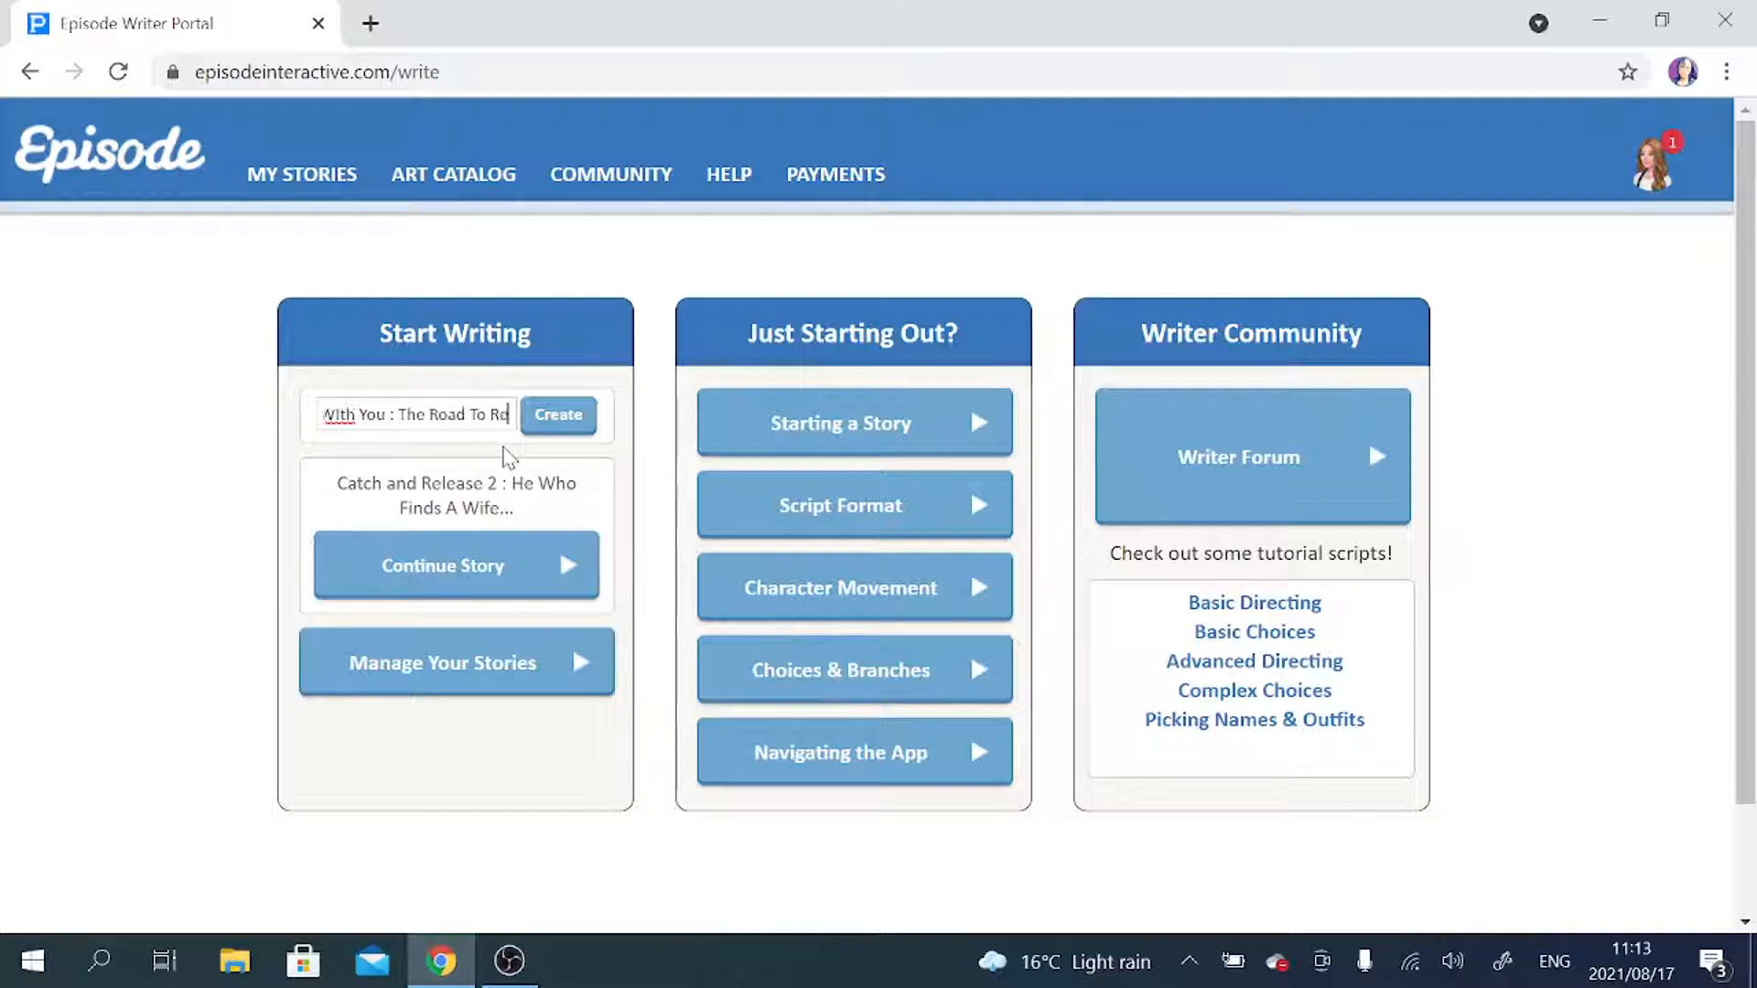
type("demption")
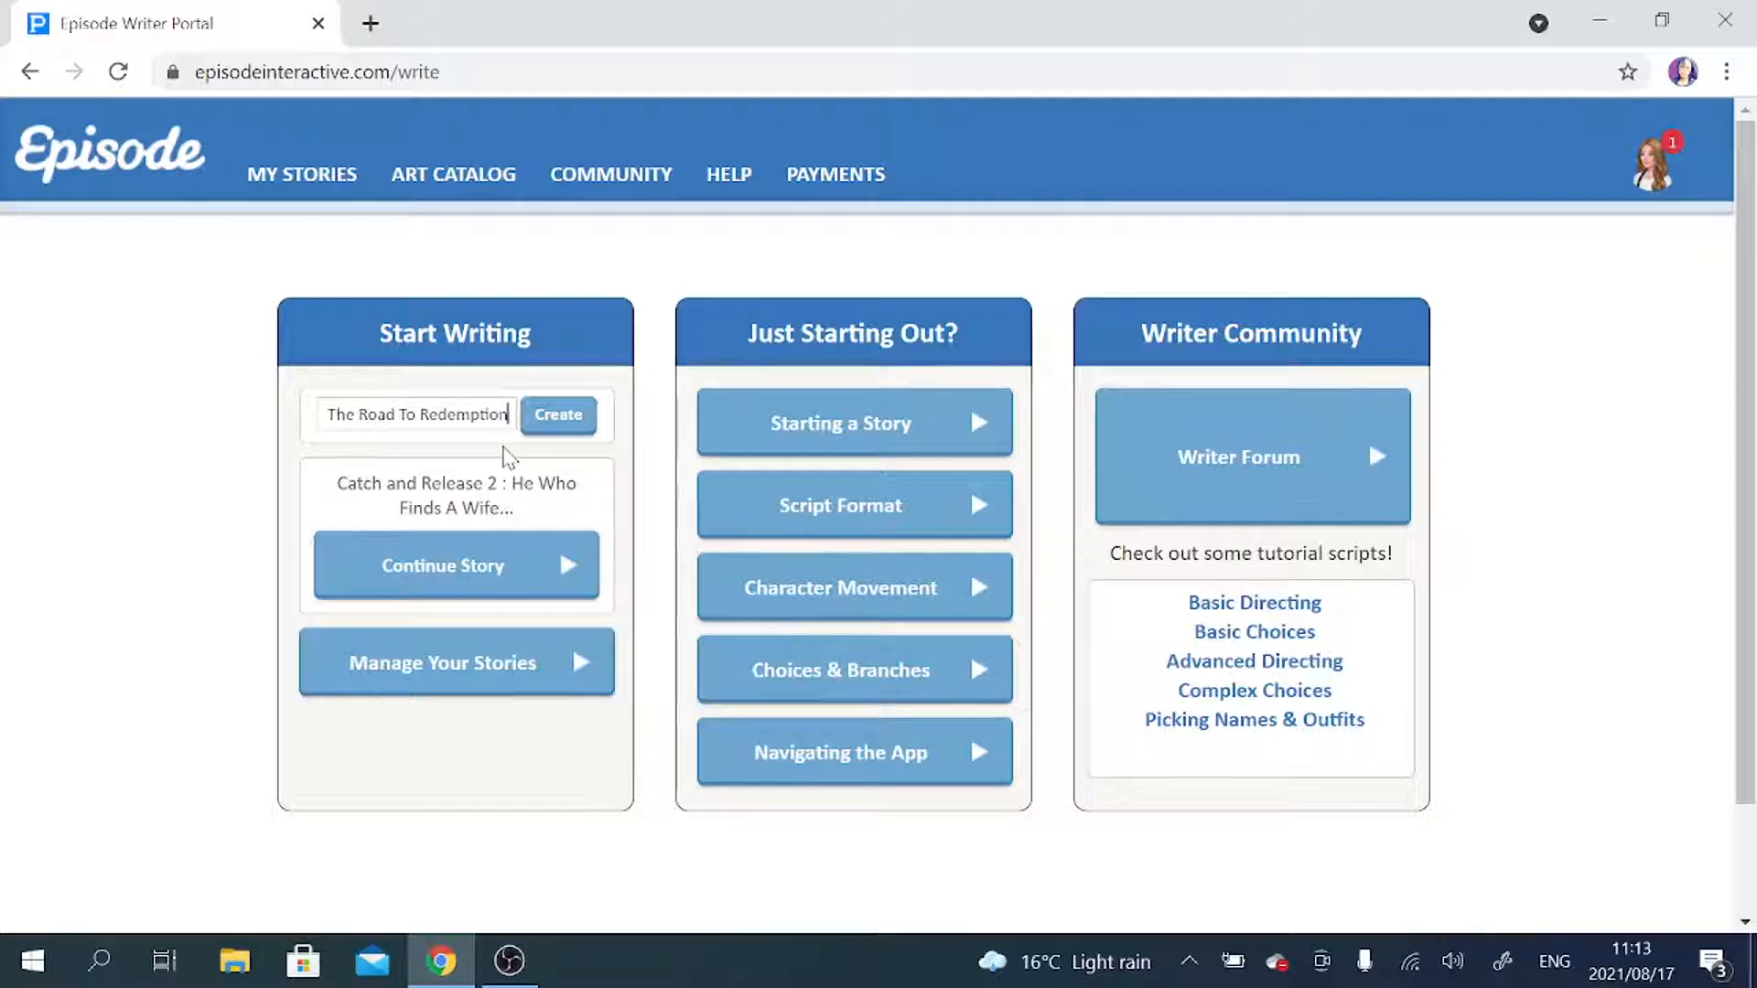
Correct the capitalisation of "With" in the new story's title and create the story.
left_click(354, 413)
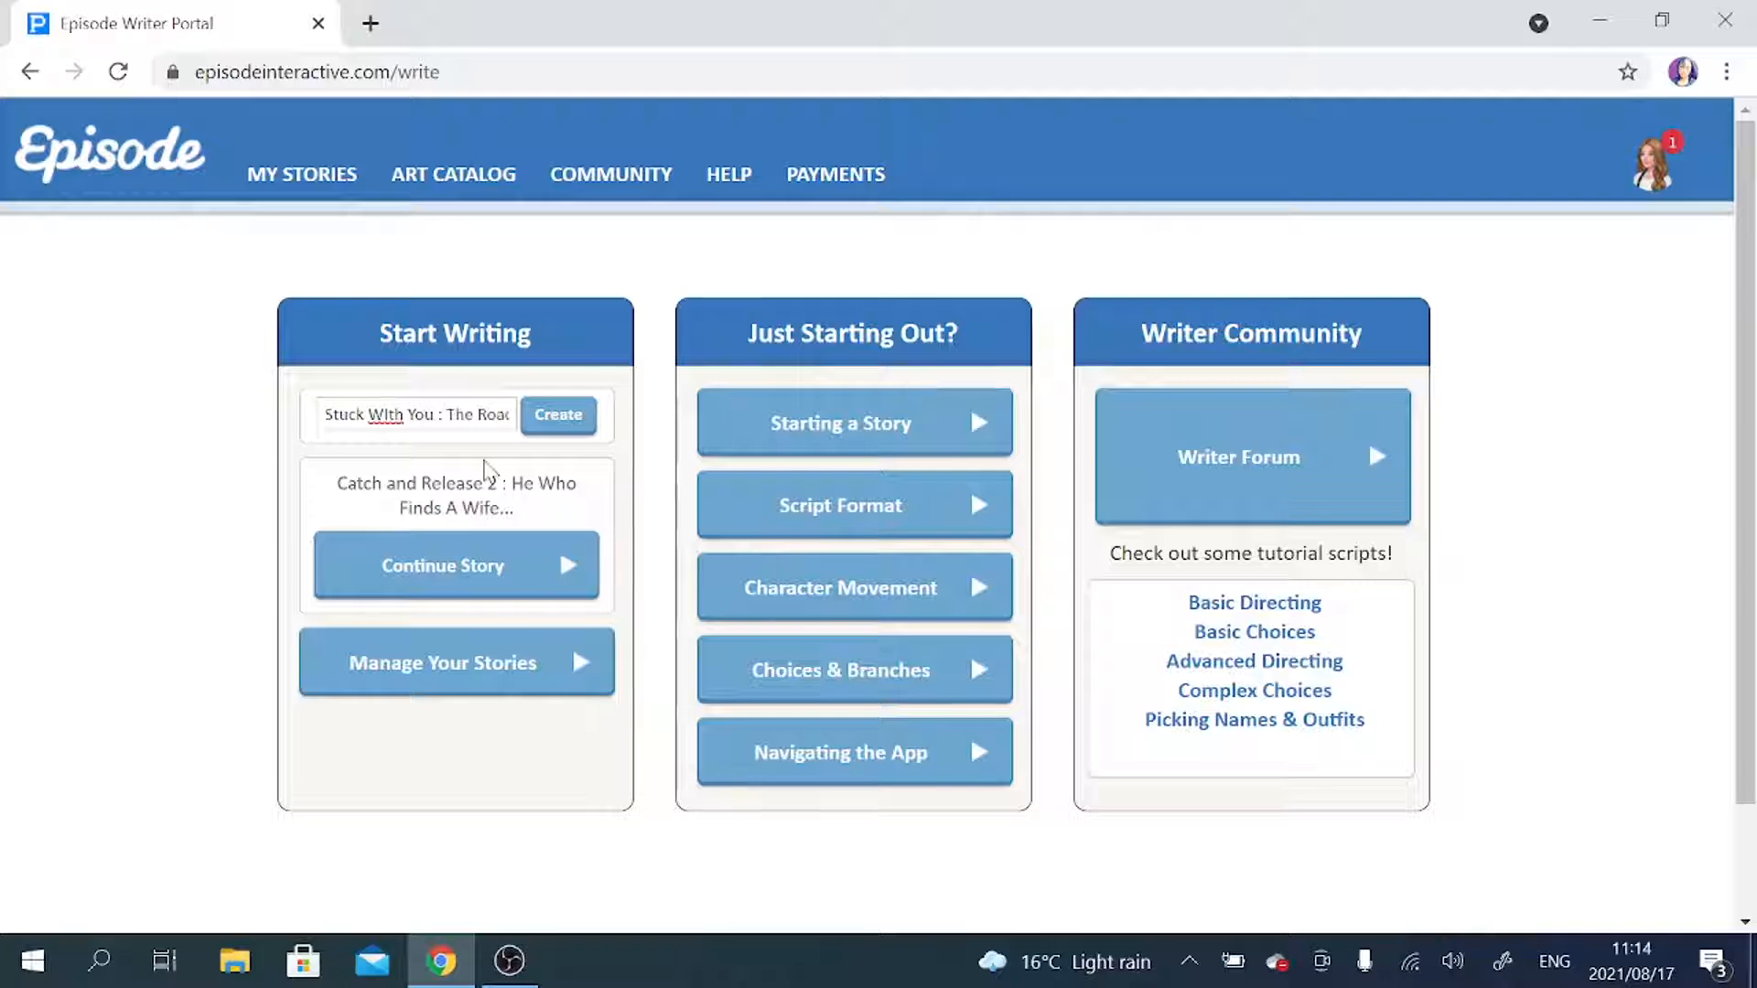
key("BackSpace")
type("i")
key("Right")
key("Right")
key("Right")
key("Right")
key("Right")
key("Right")
key("Right")
key("Right")
key("Right")
key("Right")
key("Right")
key("Right")
key("Right")
key("Right")
key("Right")
key("Right")
key("Right")
key("Right")
key("Right")
key("Right")
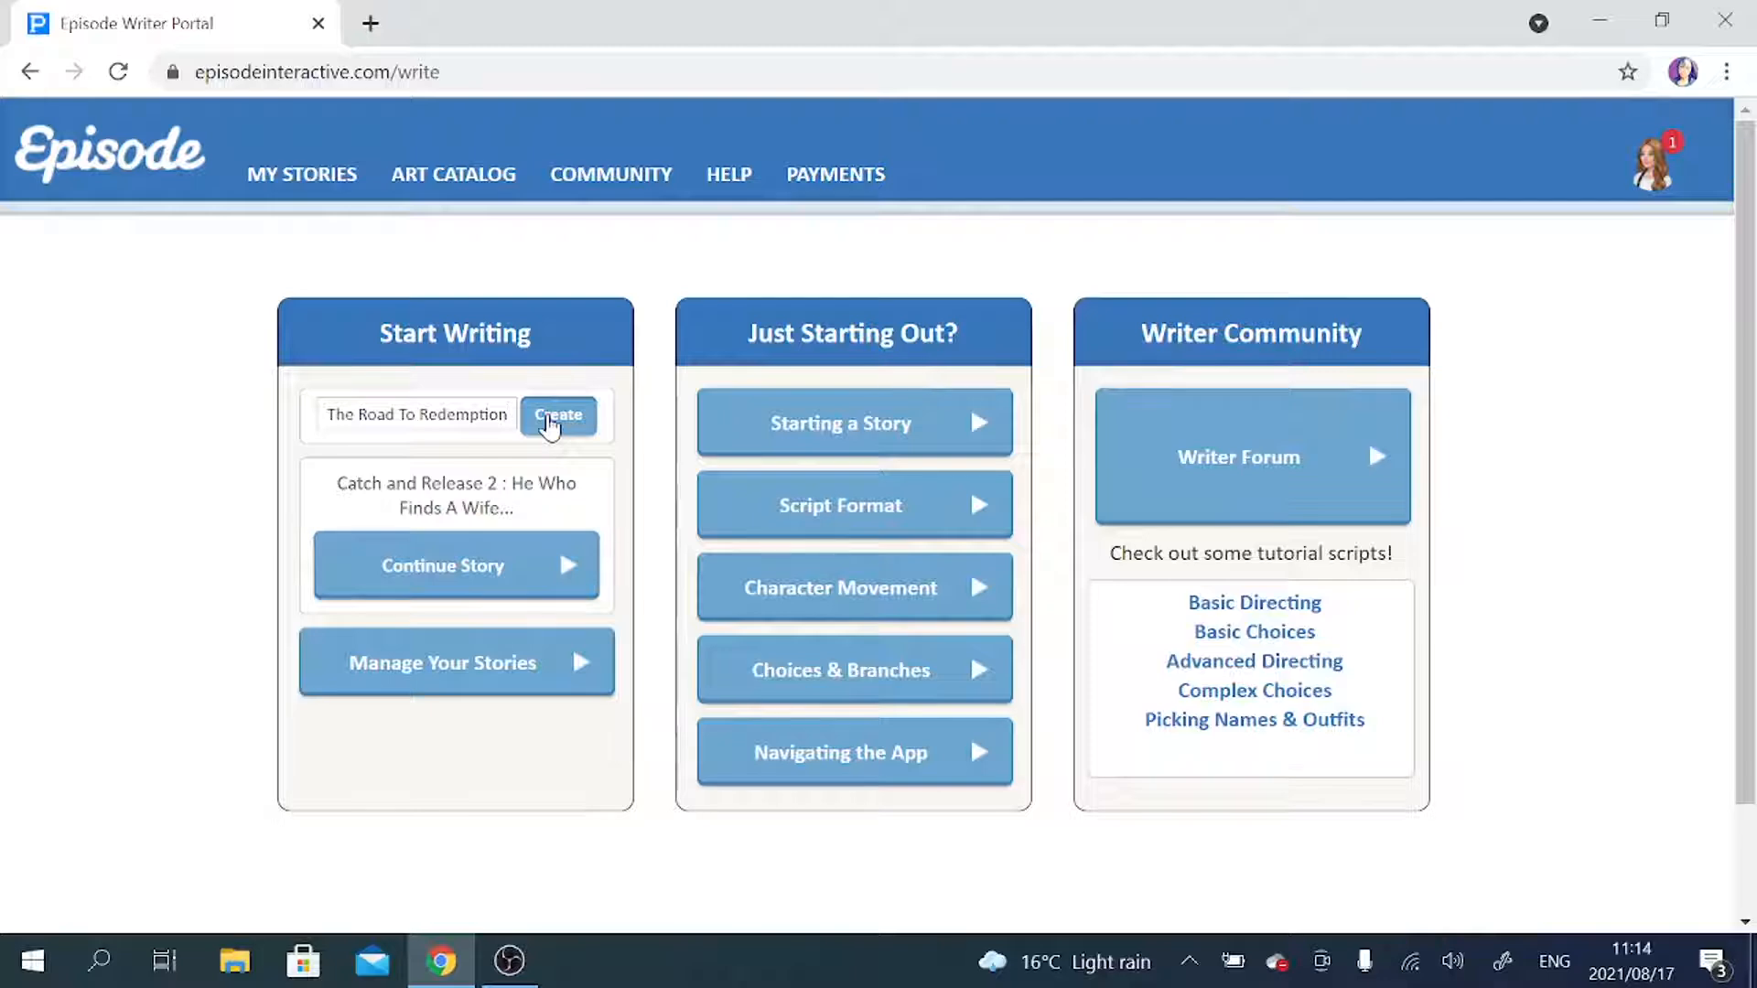
left_click(549, 419)
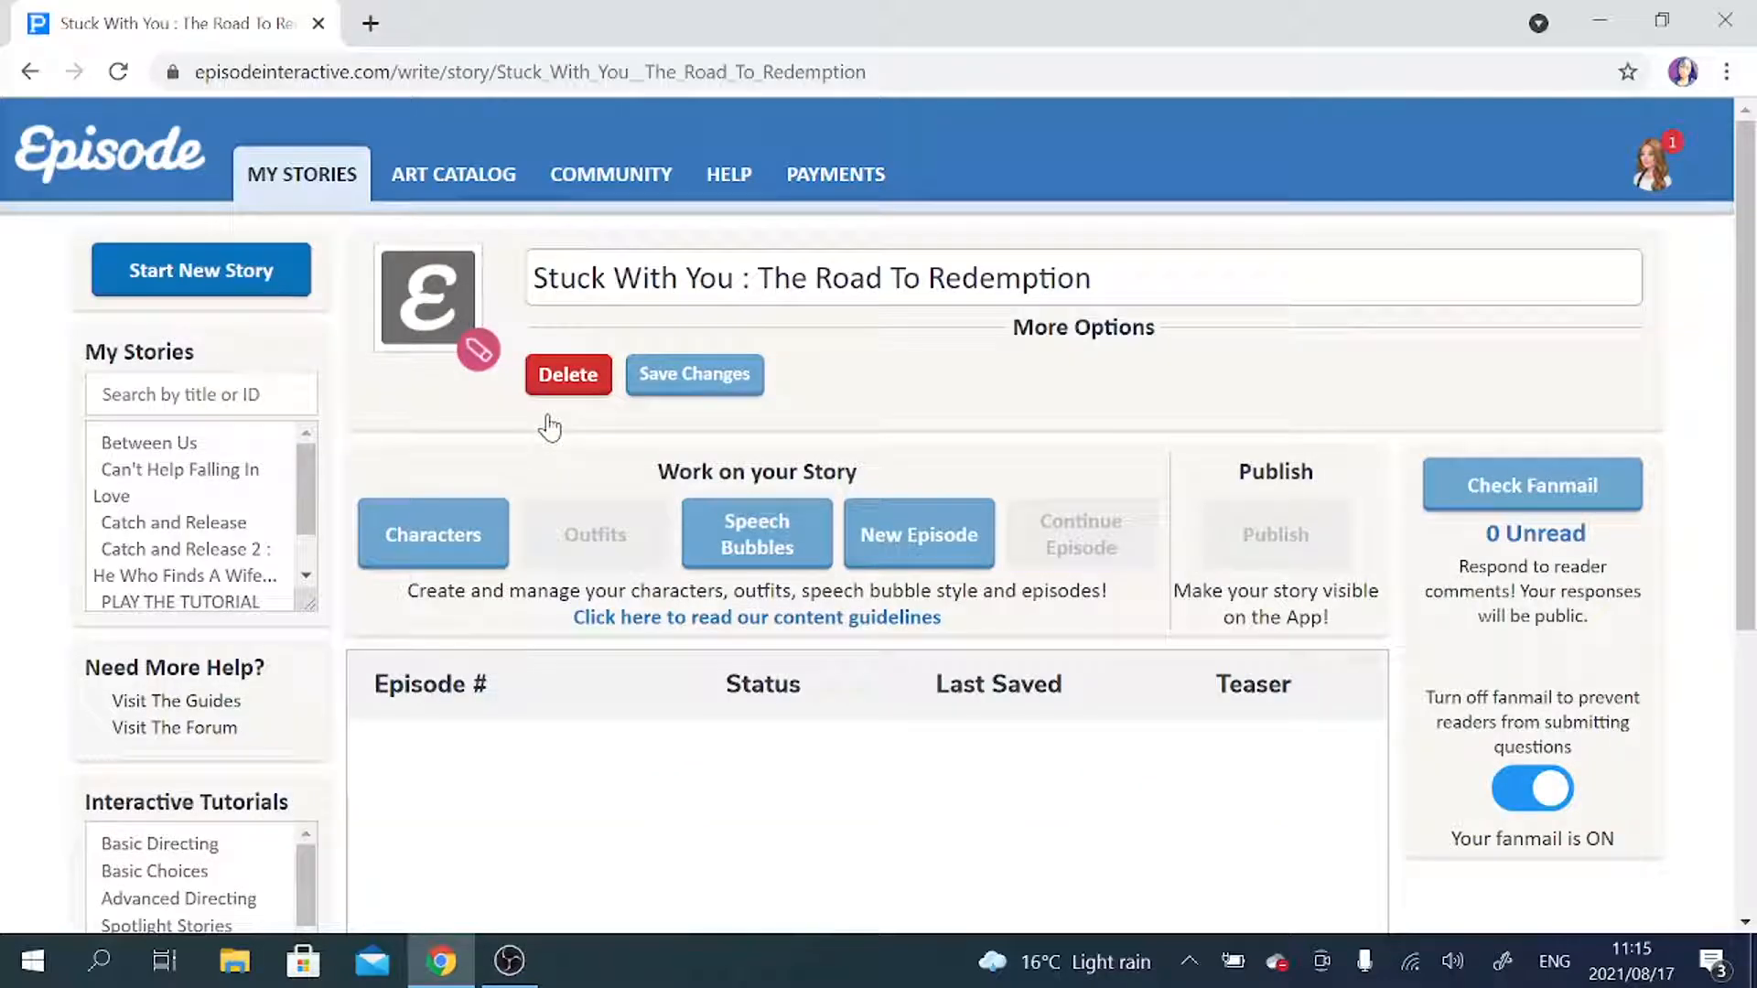
Expand the story's additional options, set the genre to Romance and the completion status to "N/A (show no status in app)".
left_click(1079, 341)
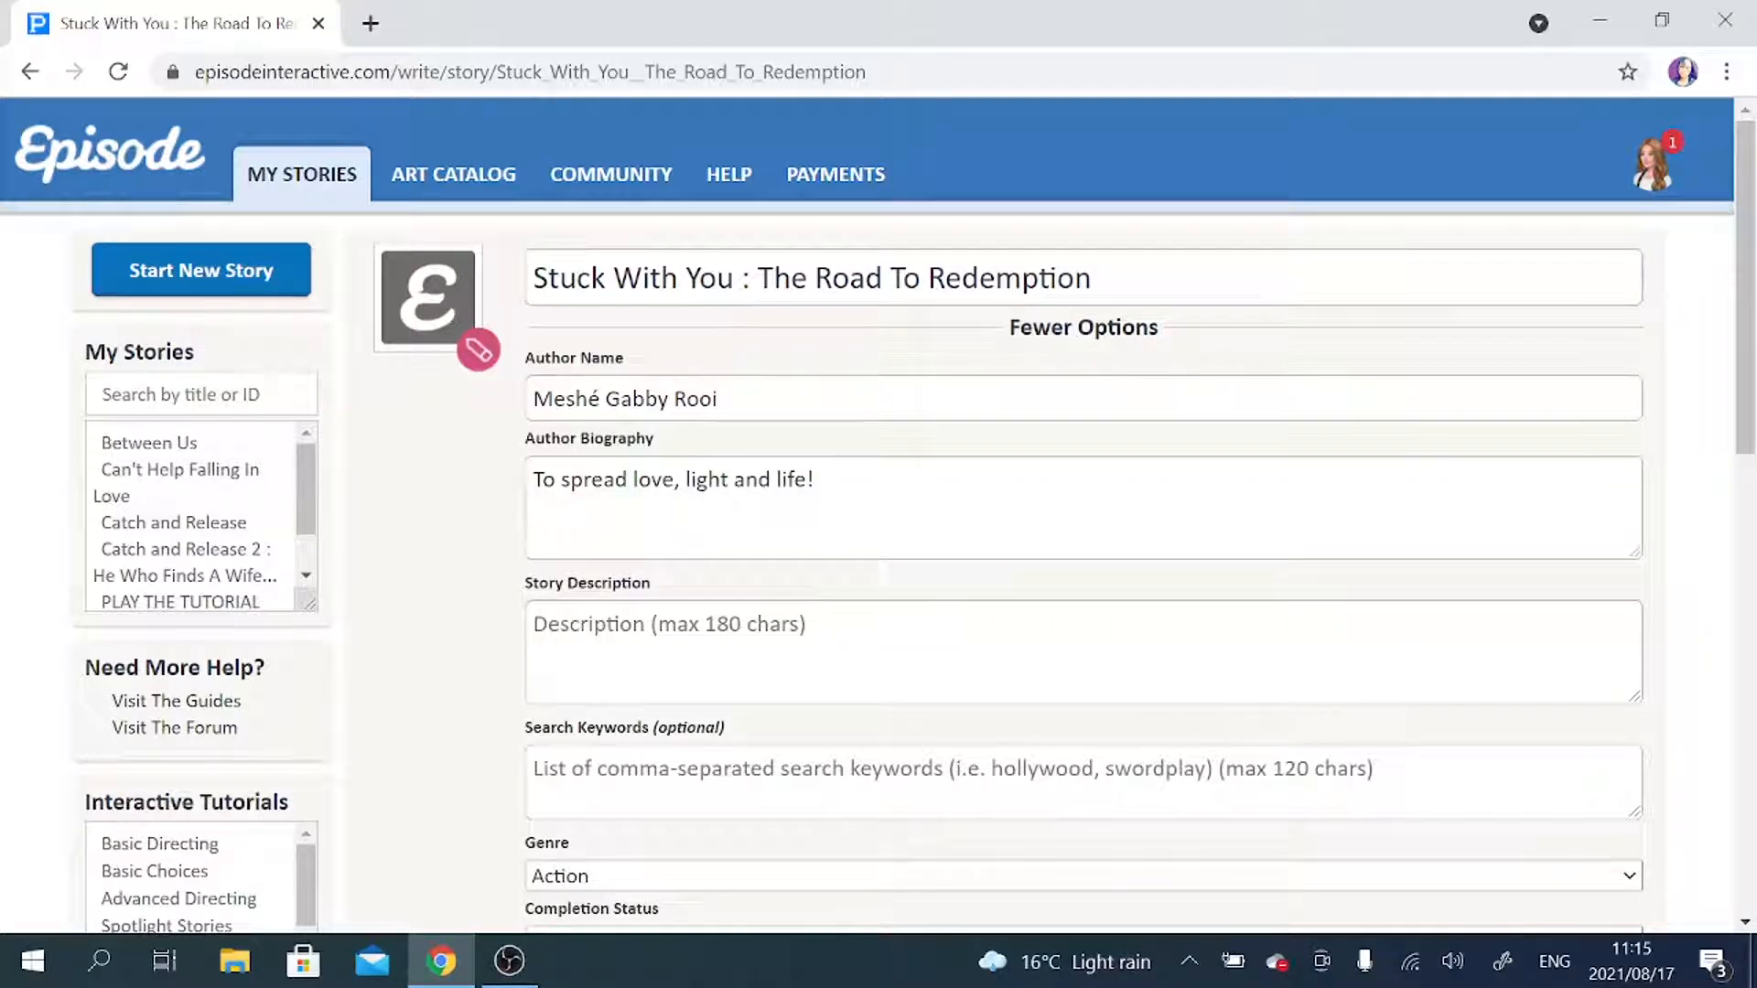
scroll(1666, 463, "down", 2)
scroll(1666, 463, "down", 1)
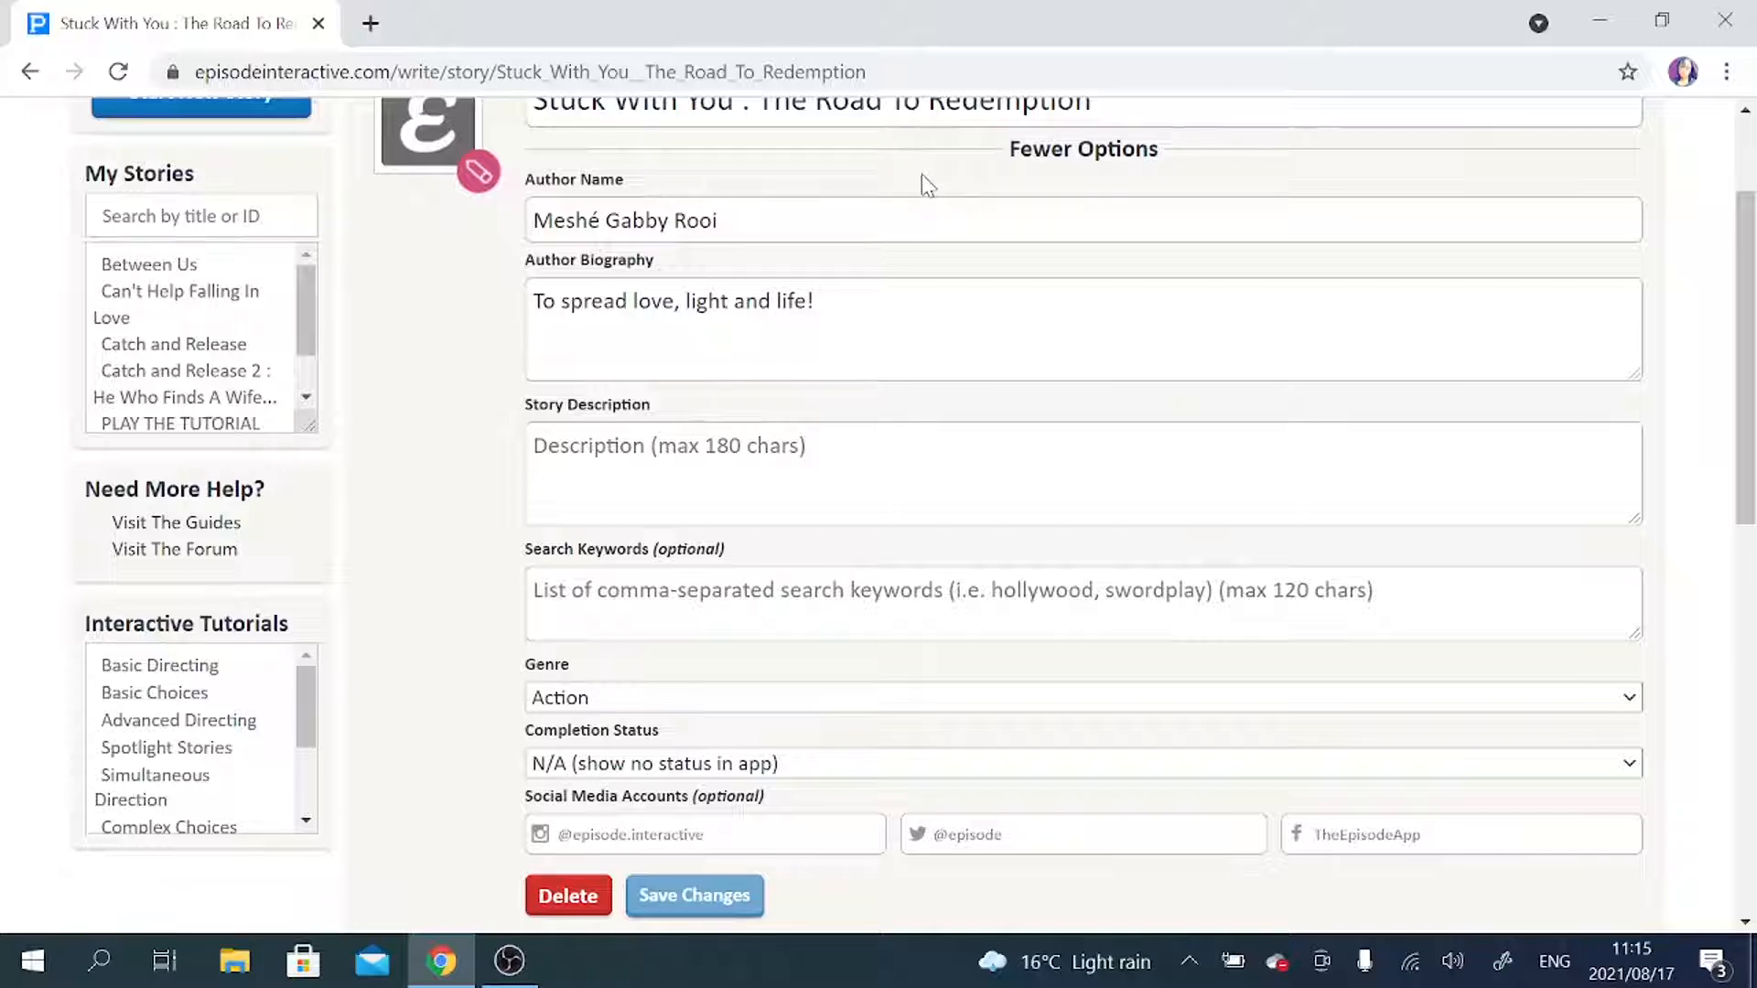
scroll(920, 174, "up", 1)
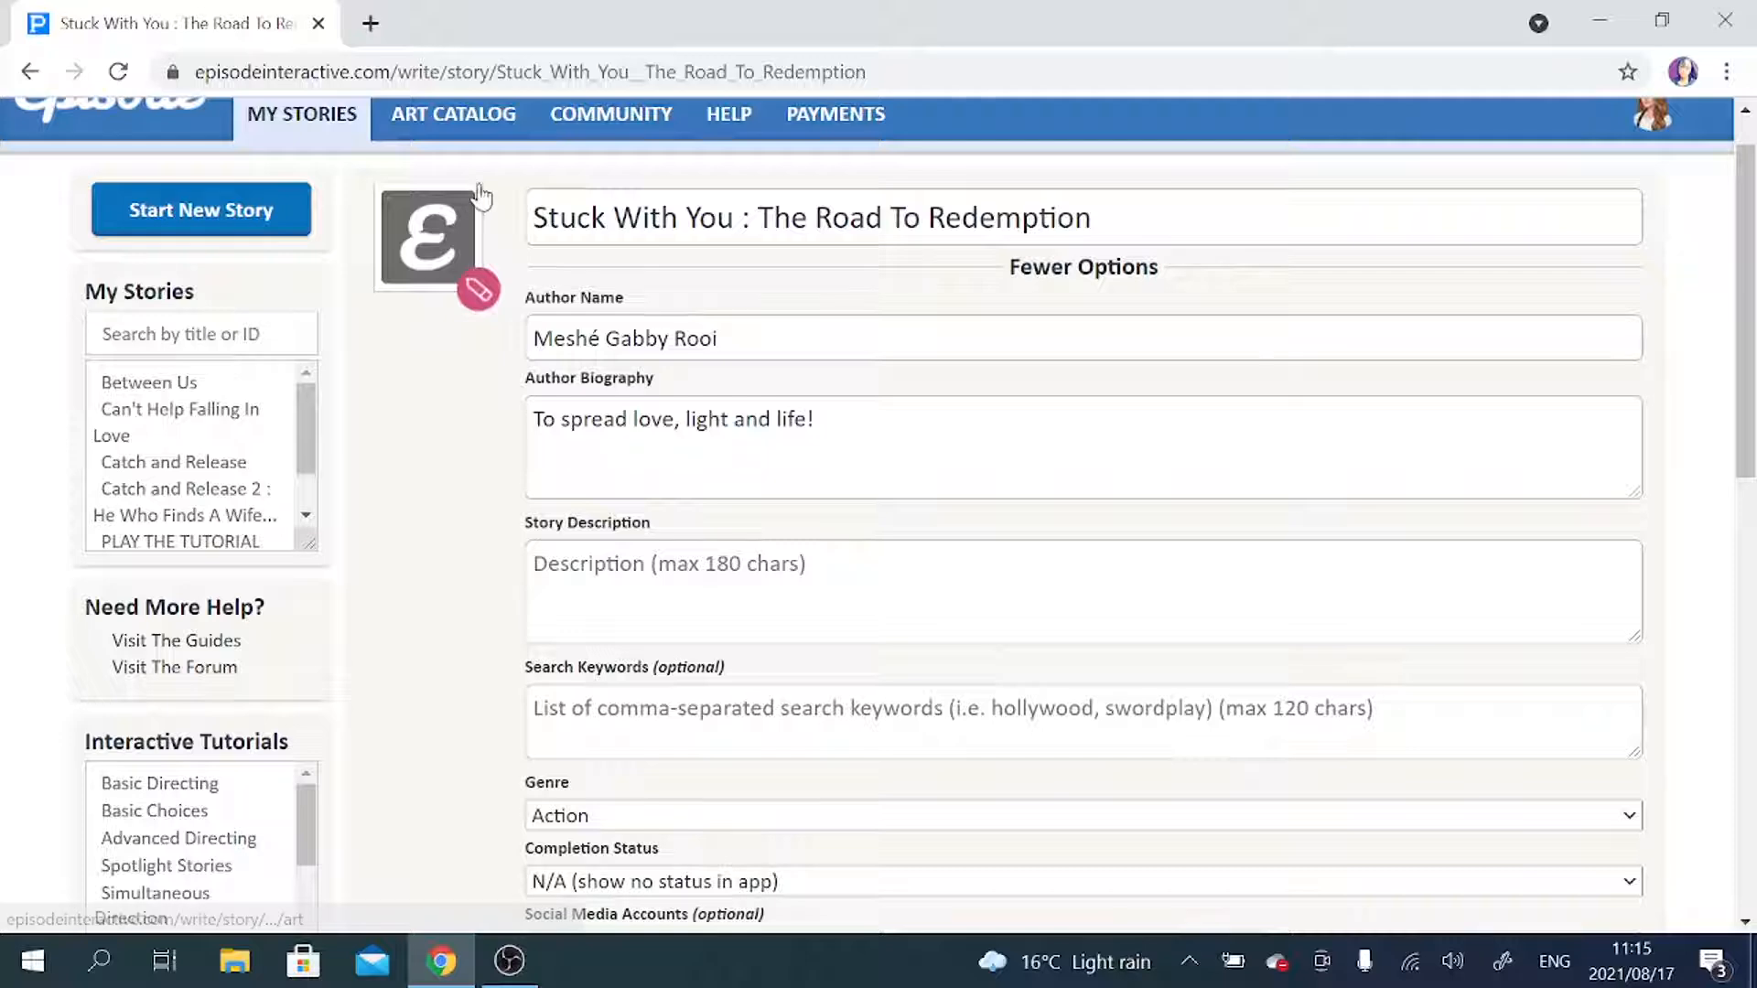
scroll(918, 382, "down", 2)
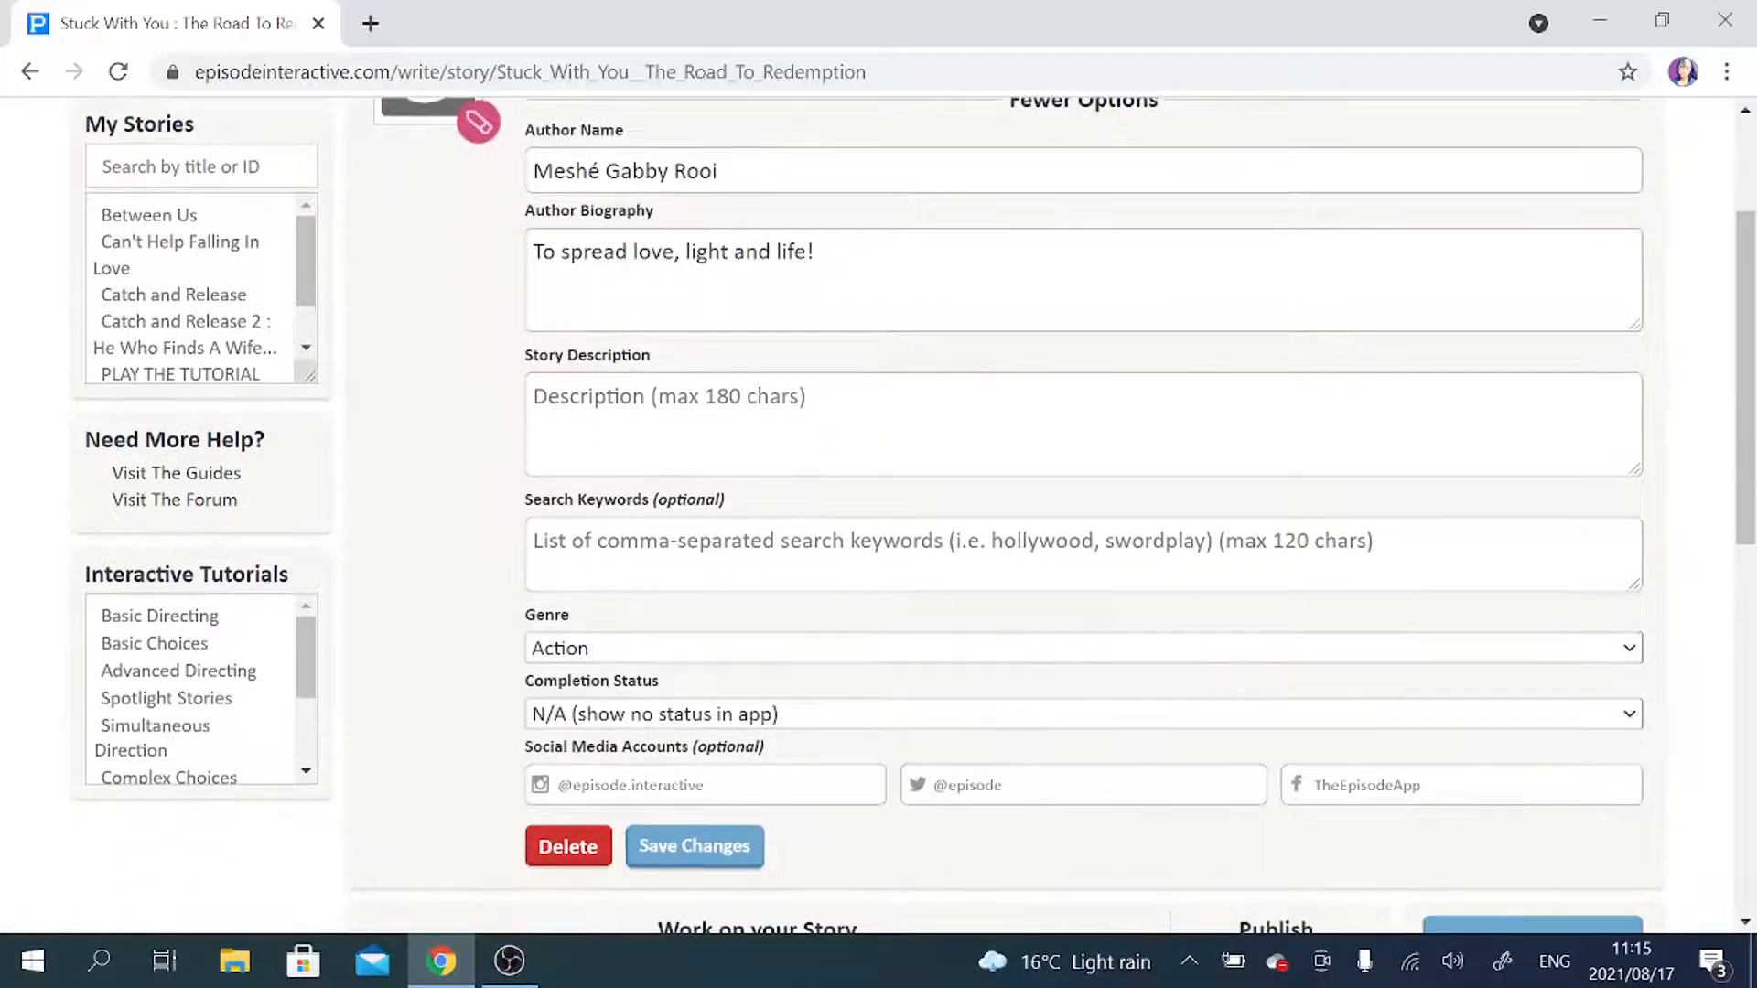
left_click(1709, 740)
scroll(718, 403, "down", 3)
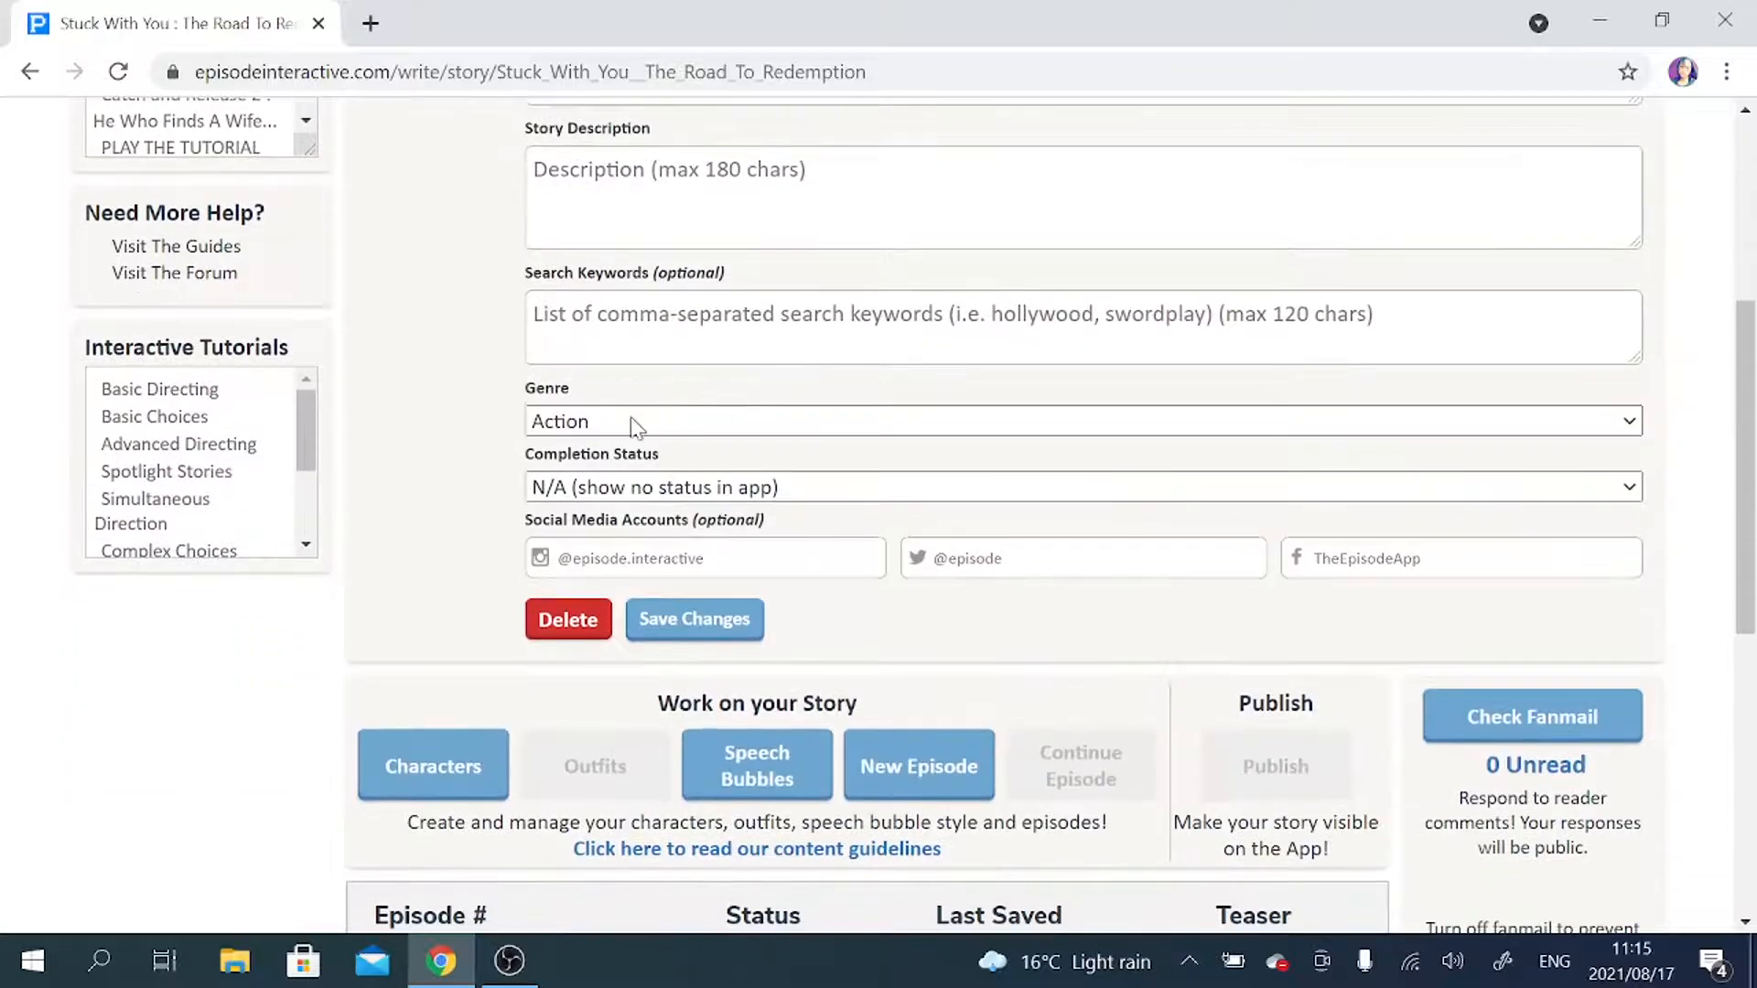
left_click(636, 423)
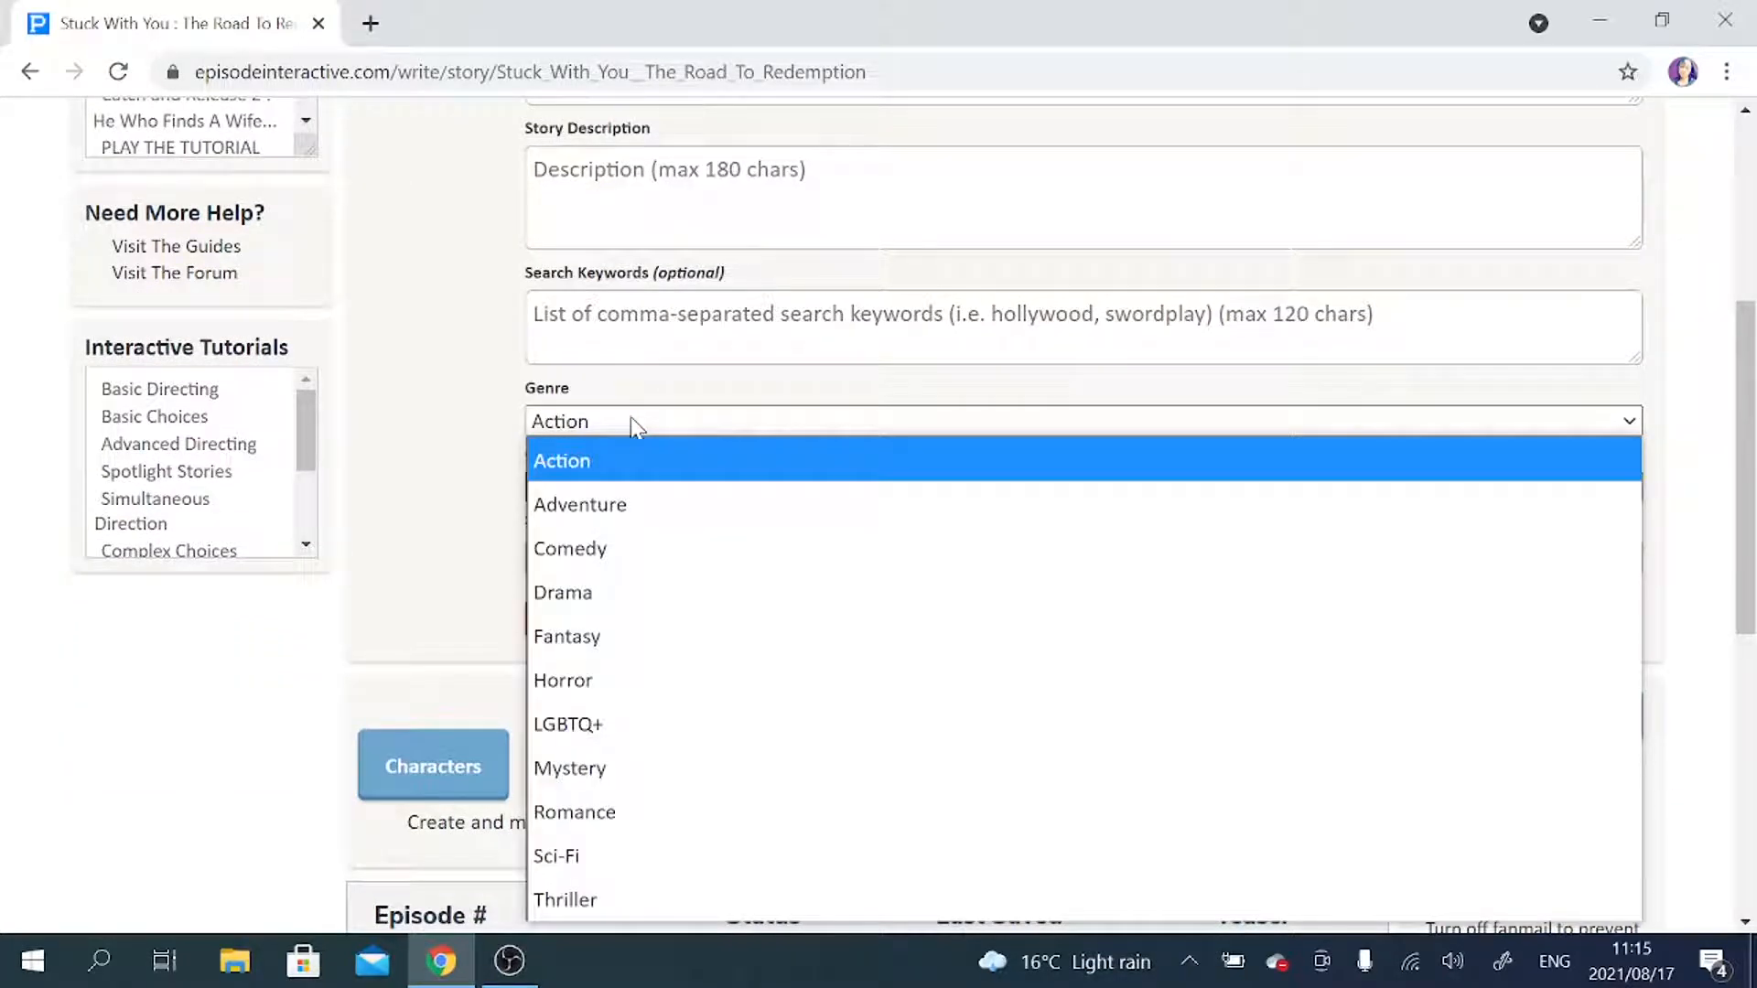
left_click(641, 810)
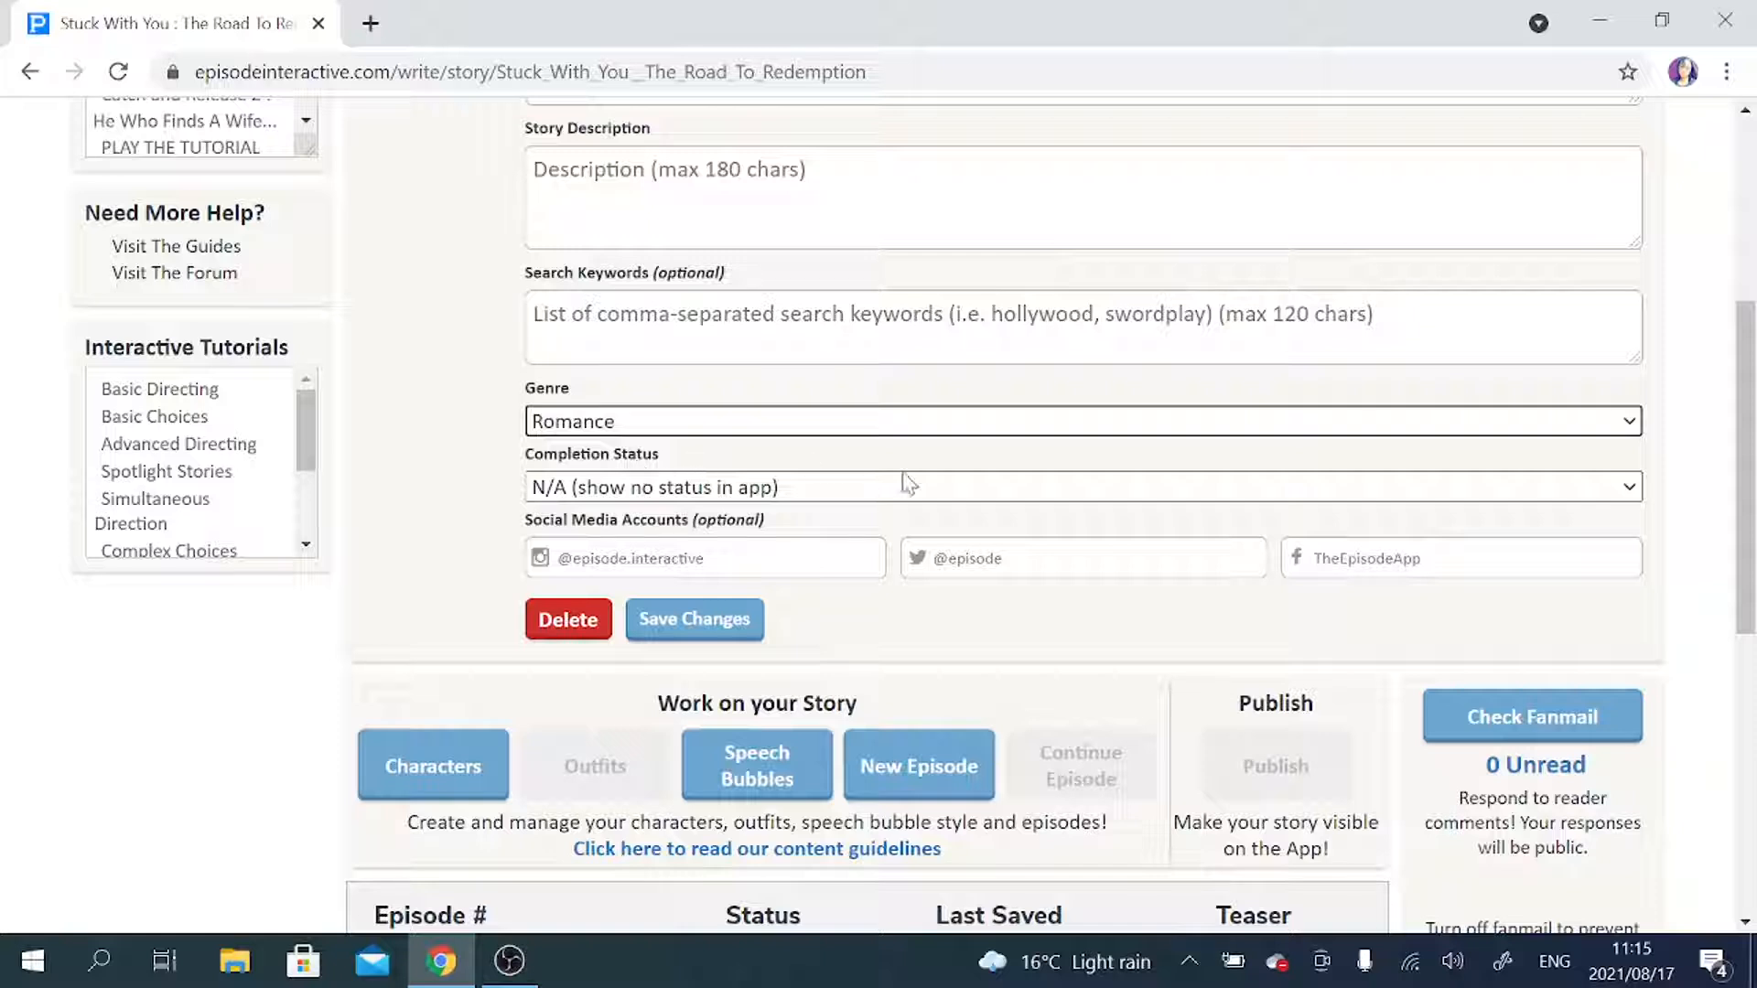
left_click(942, 490)
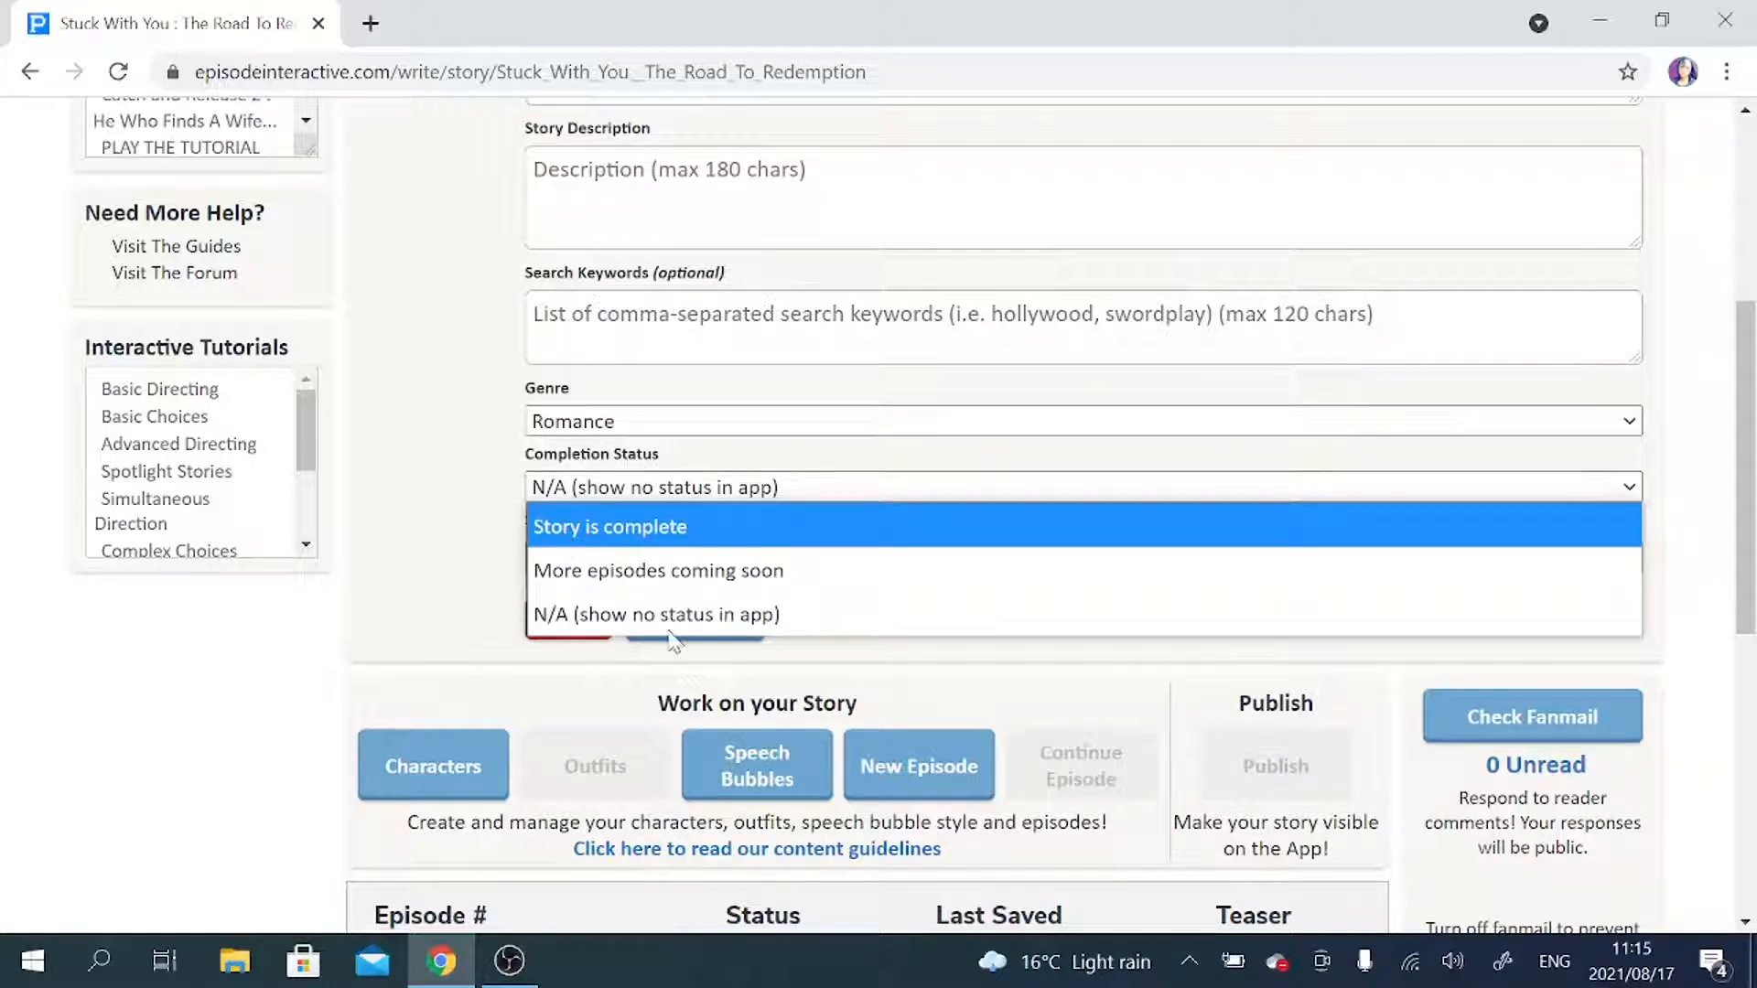
left_click(590, 628)
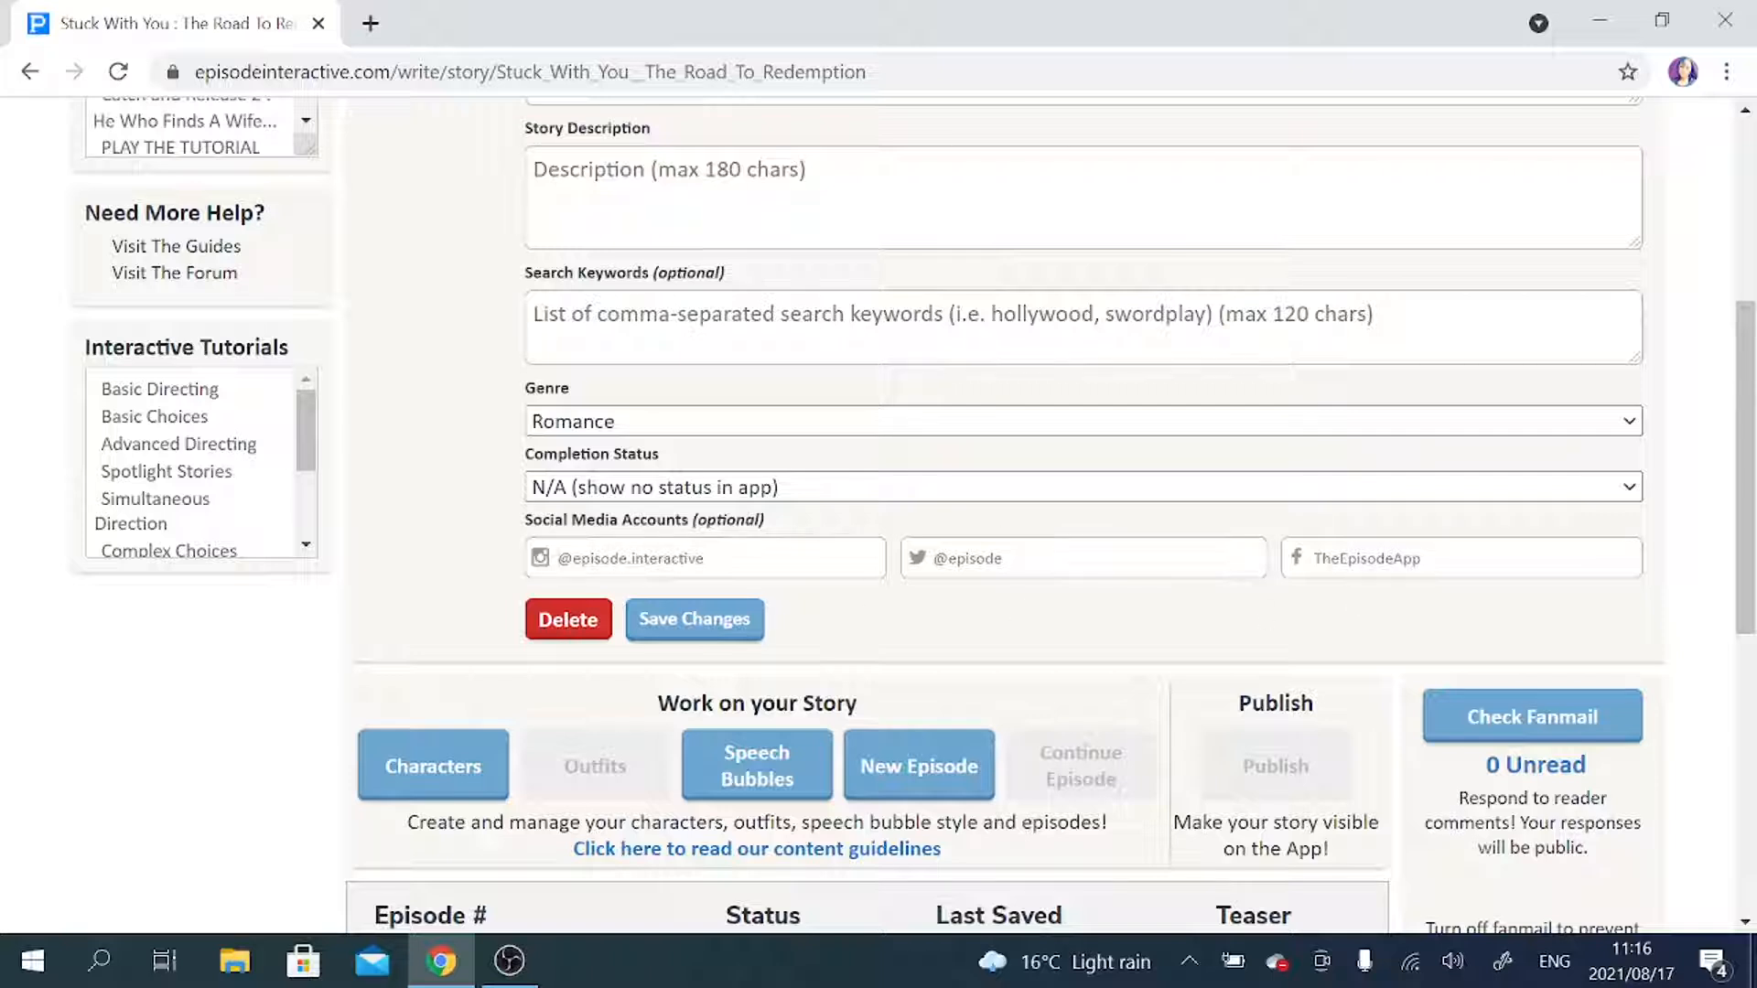
Enter the author's Instagram handle in the social media accounts and save the story details.
type("meshe")
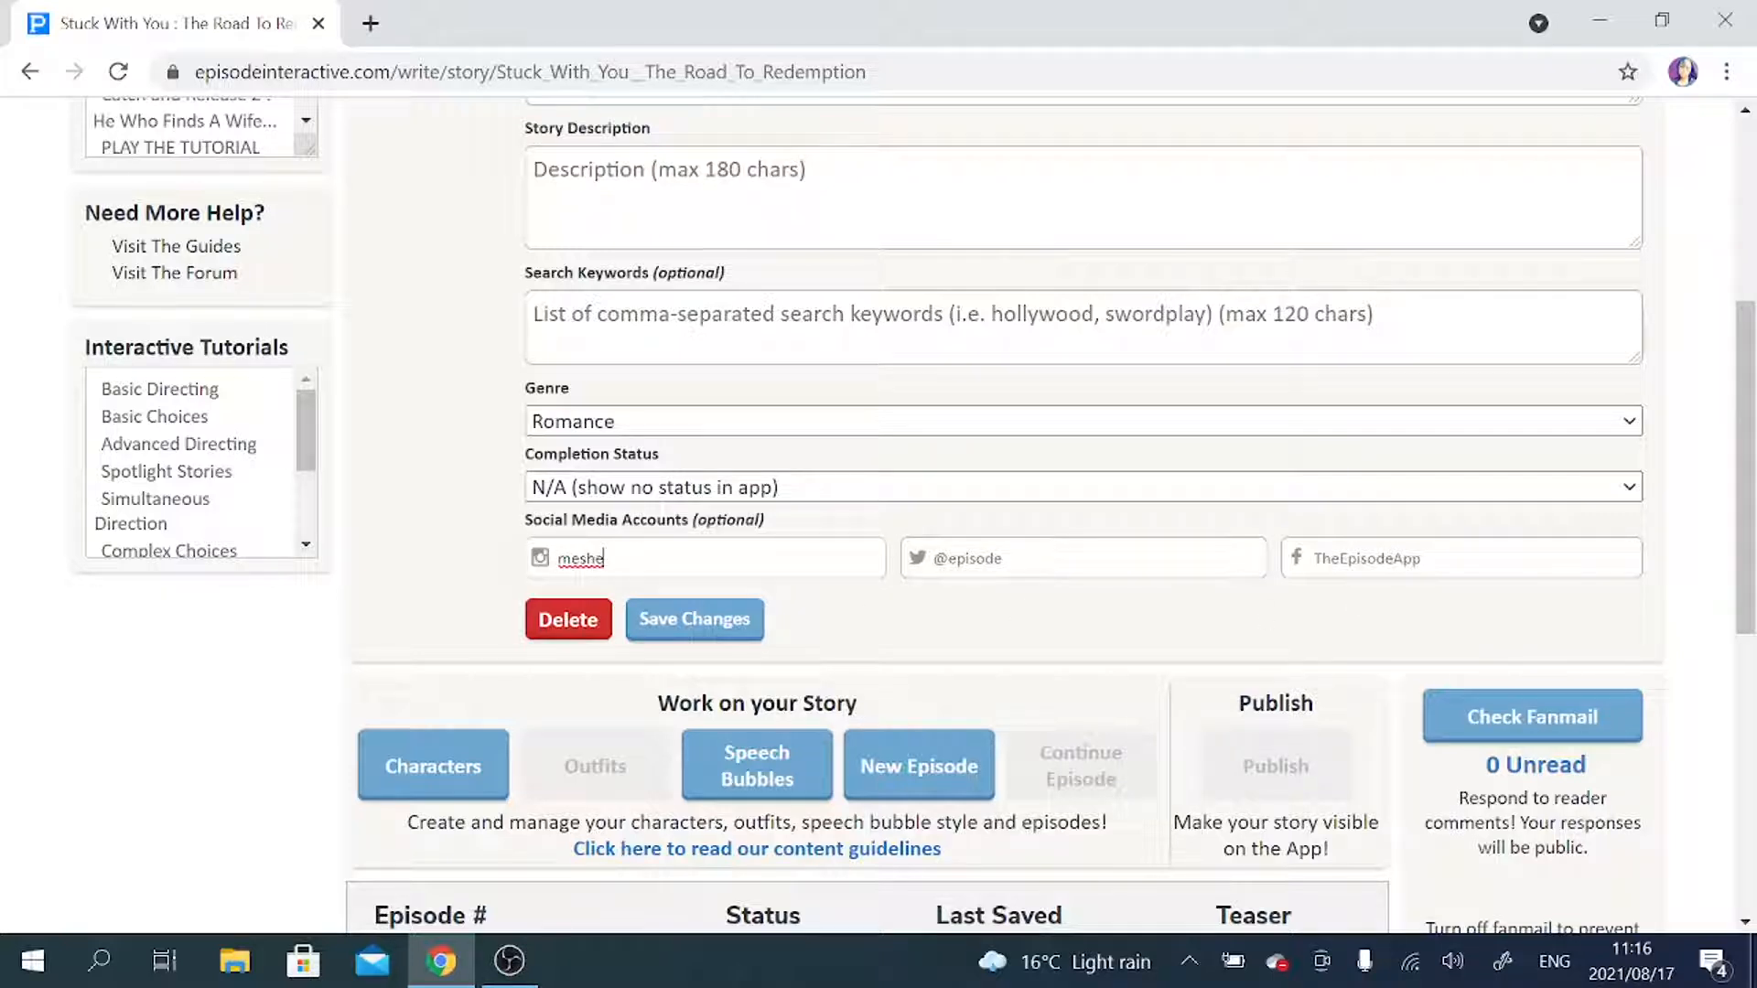
type("_episode")
left_click(684, 621)
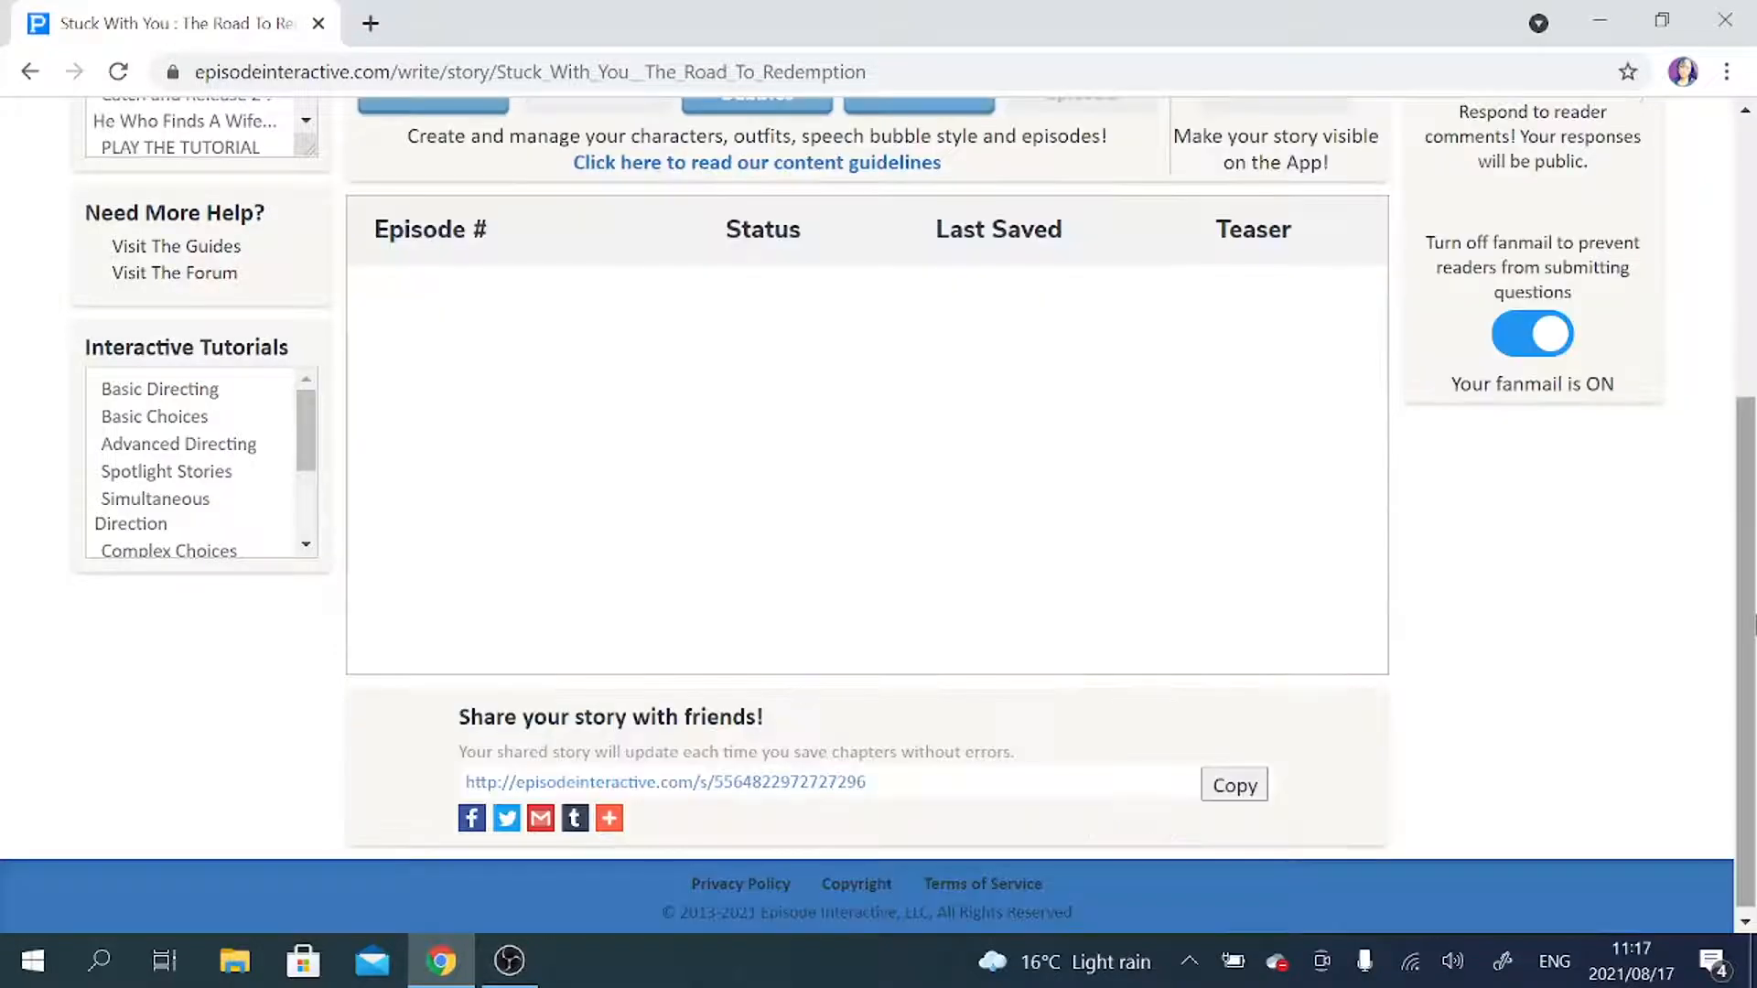
Open the story's character creation, compare the character styles, and choose Episode Limelight with the Episode Cinematic story format.
scroll(1262, 578, "up", 5)
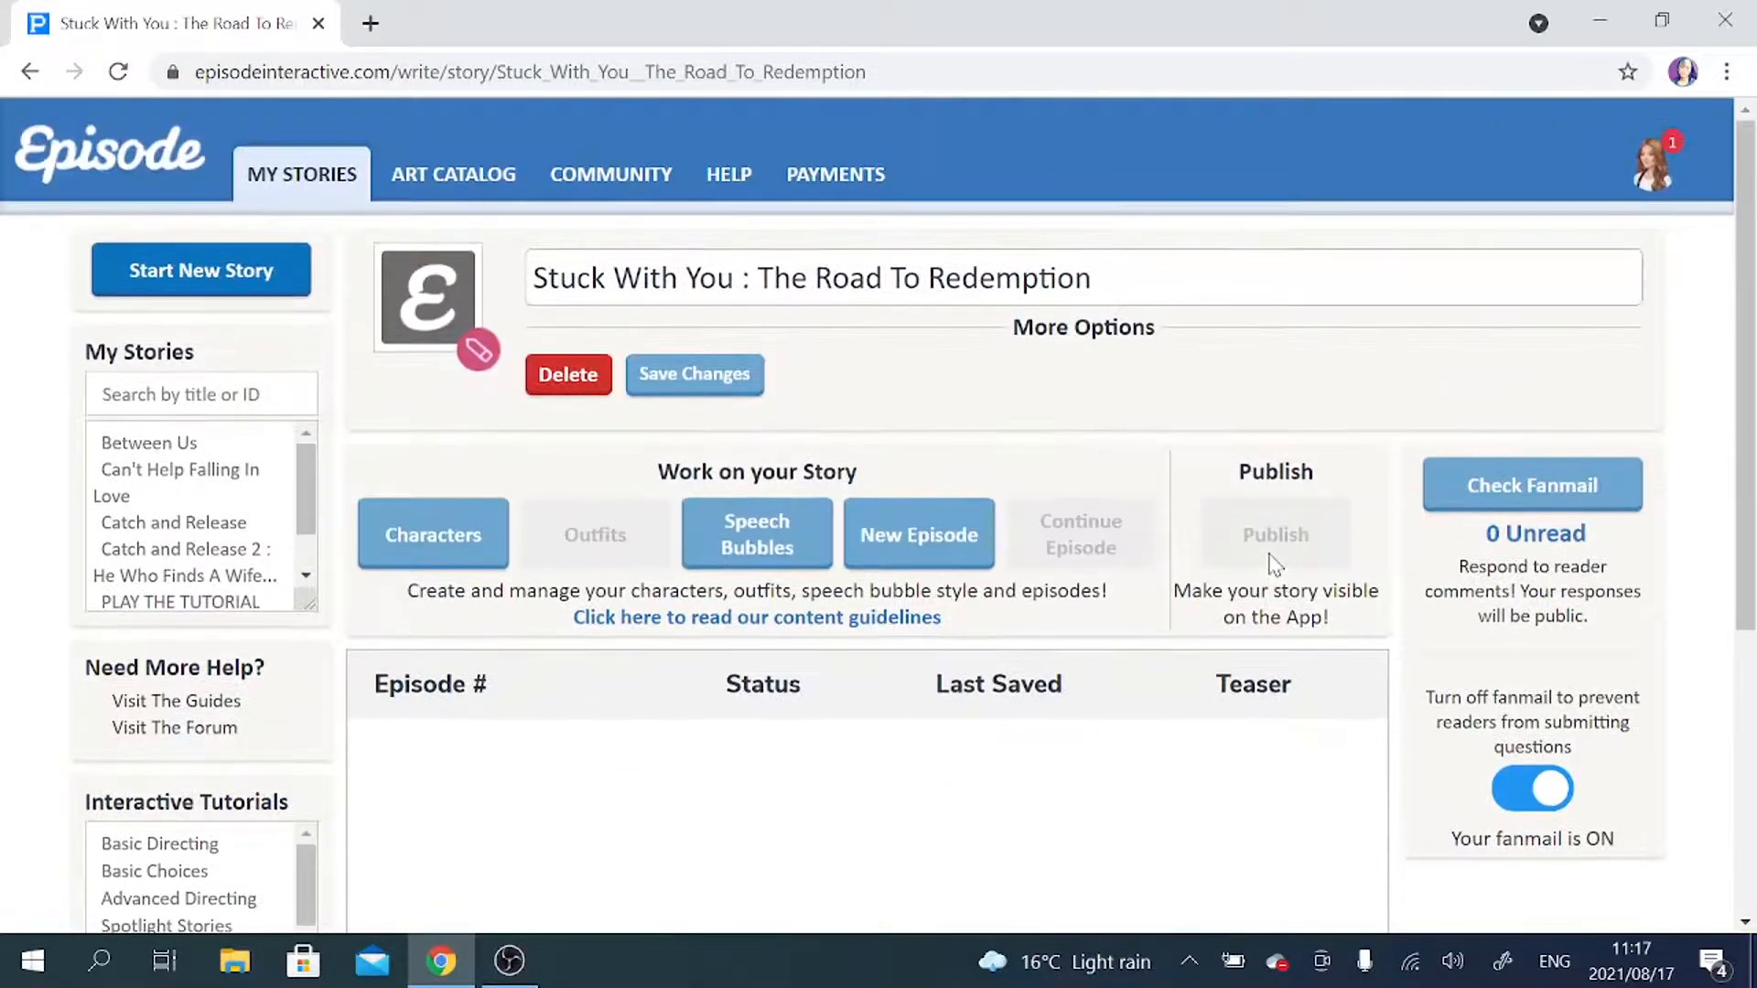
scroll(1270, 567, "down", 3)
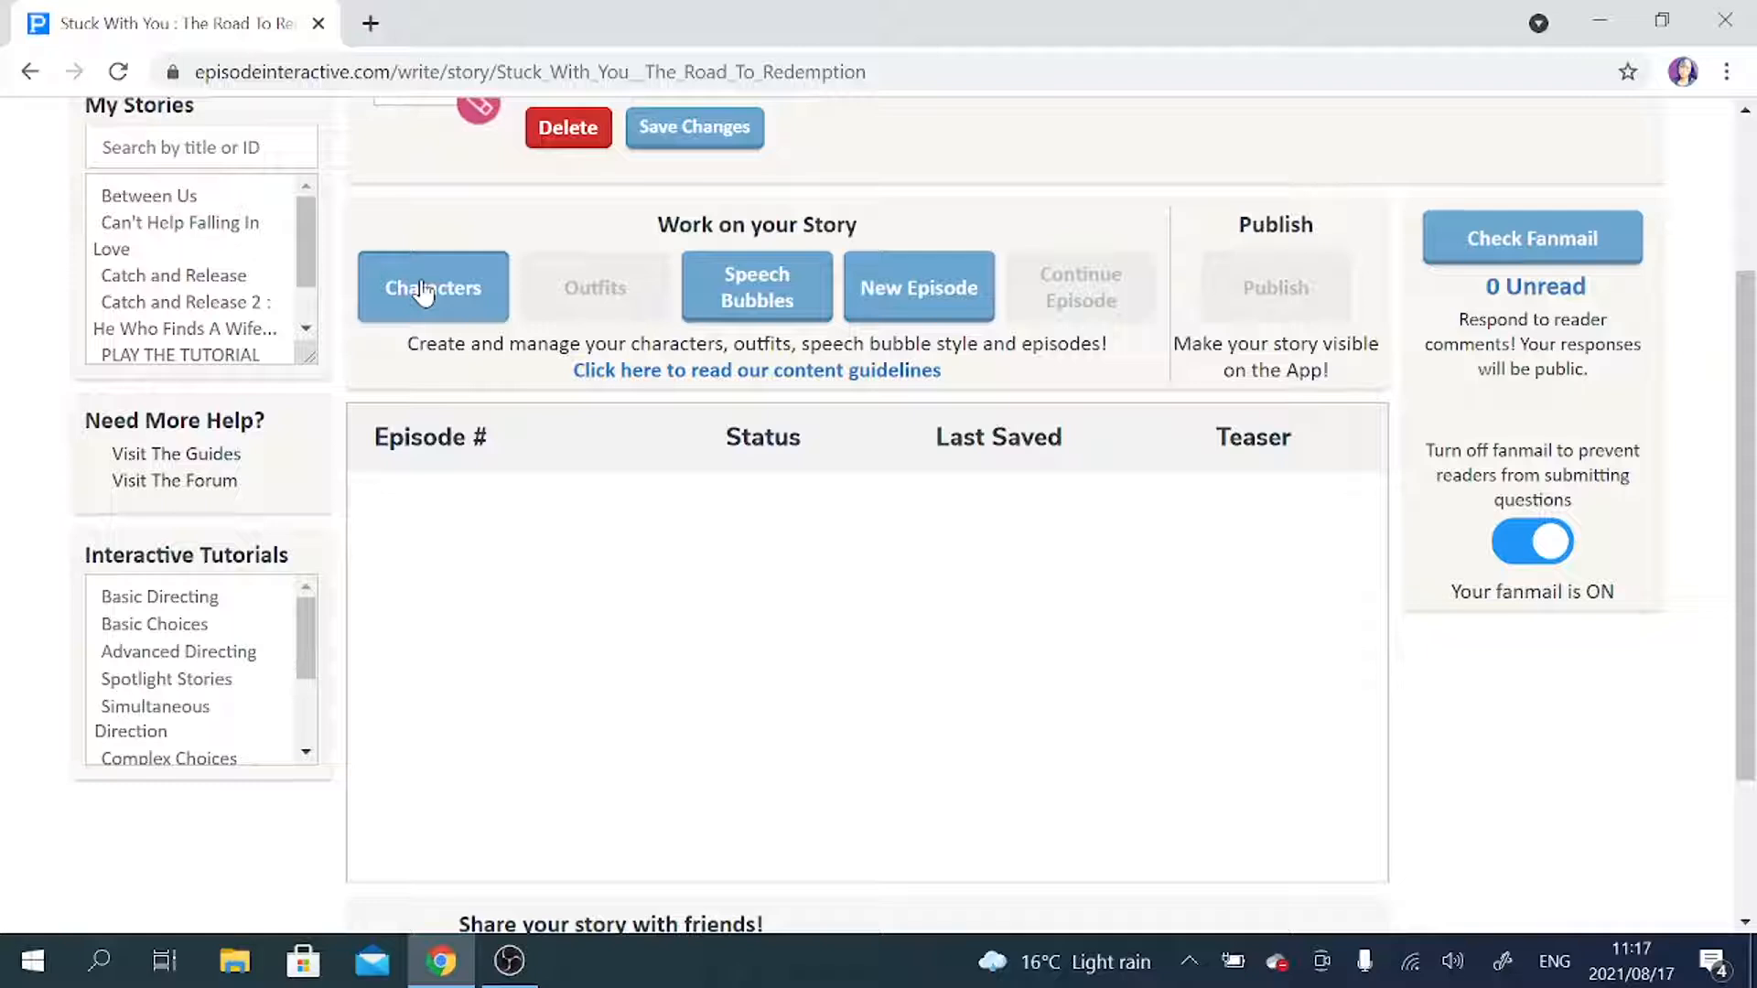
left_click(422, 291)
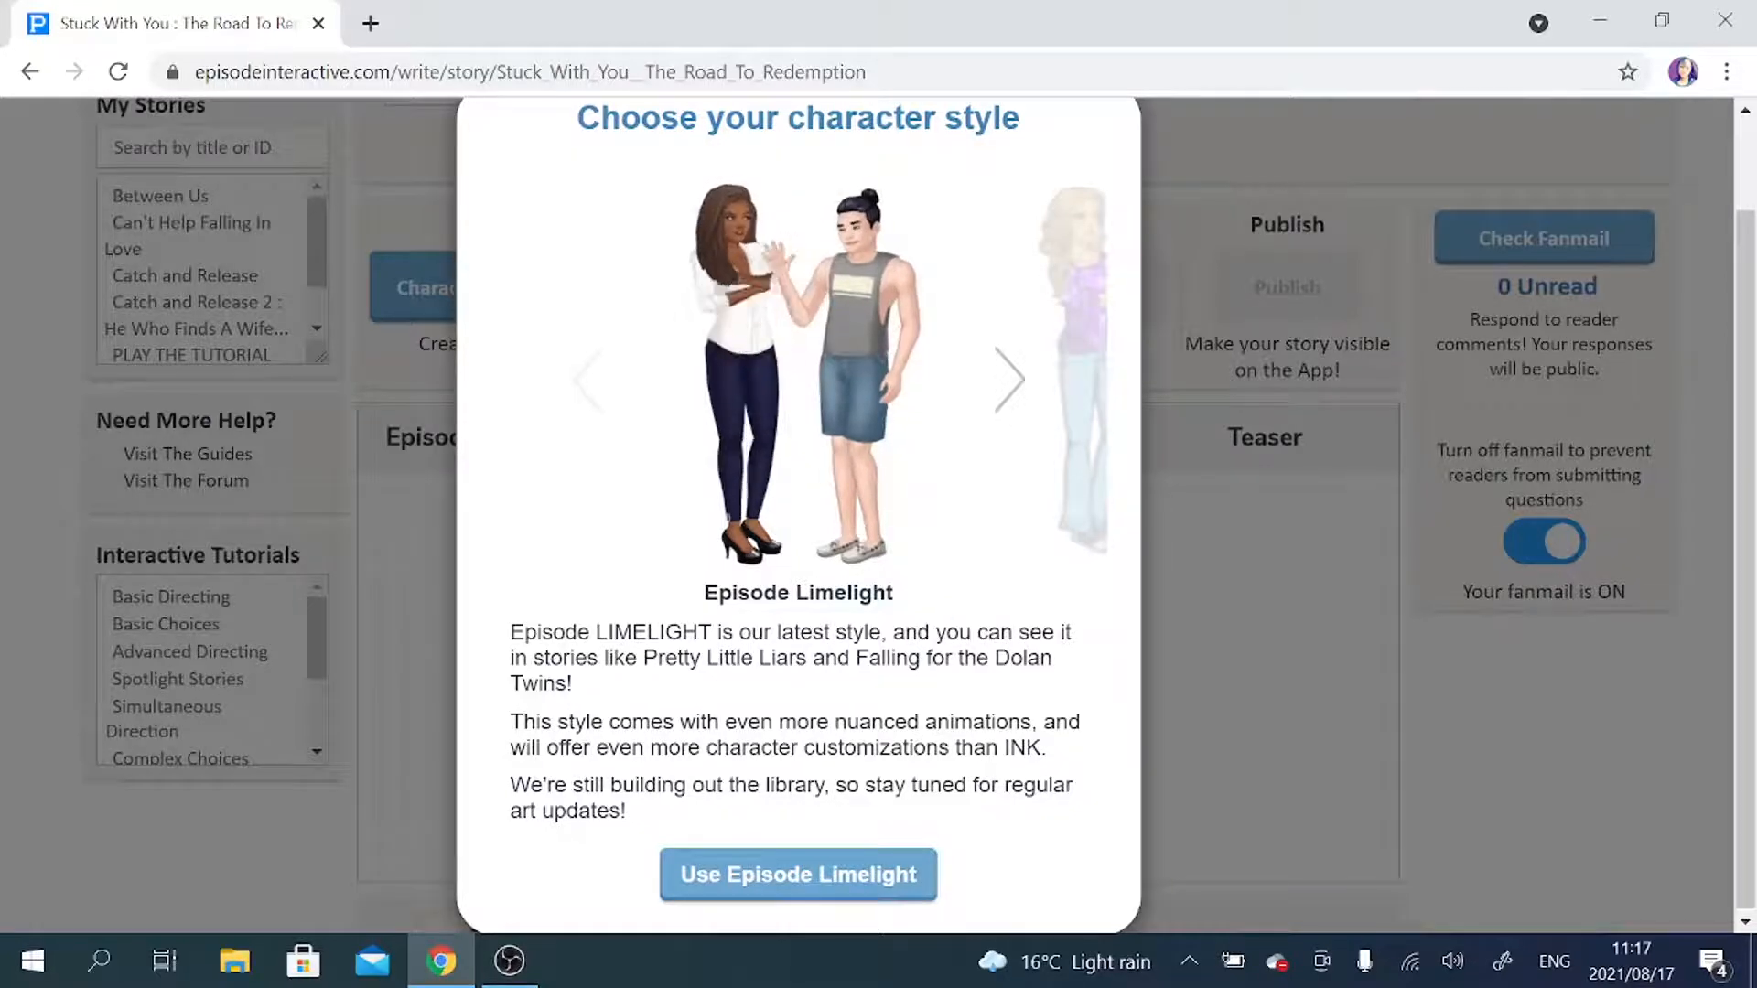
left_click(1009, 384)
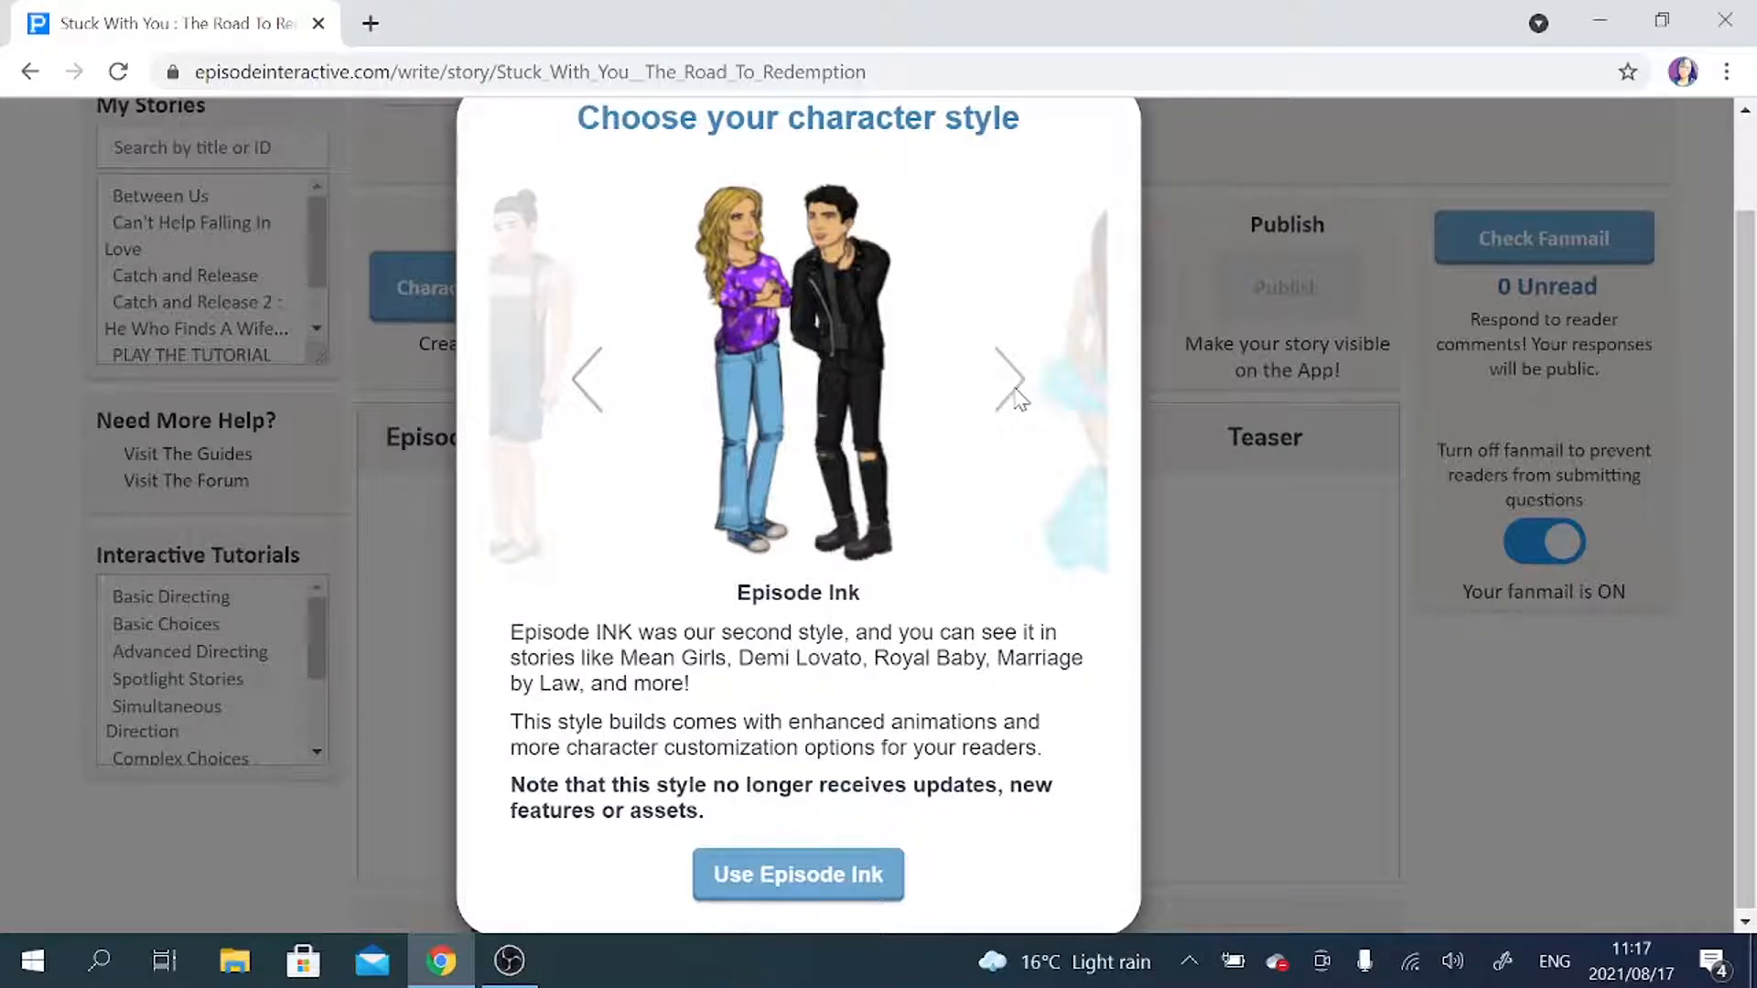
left_click(1009, 385)
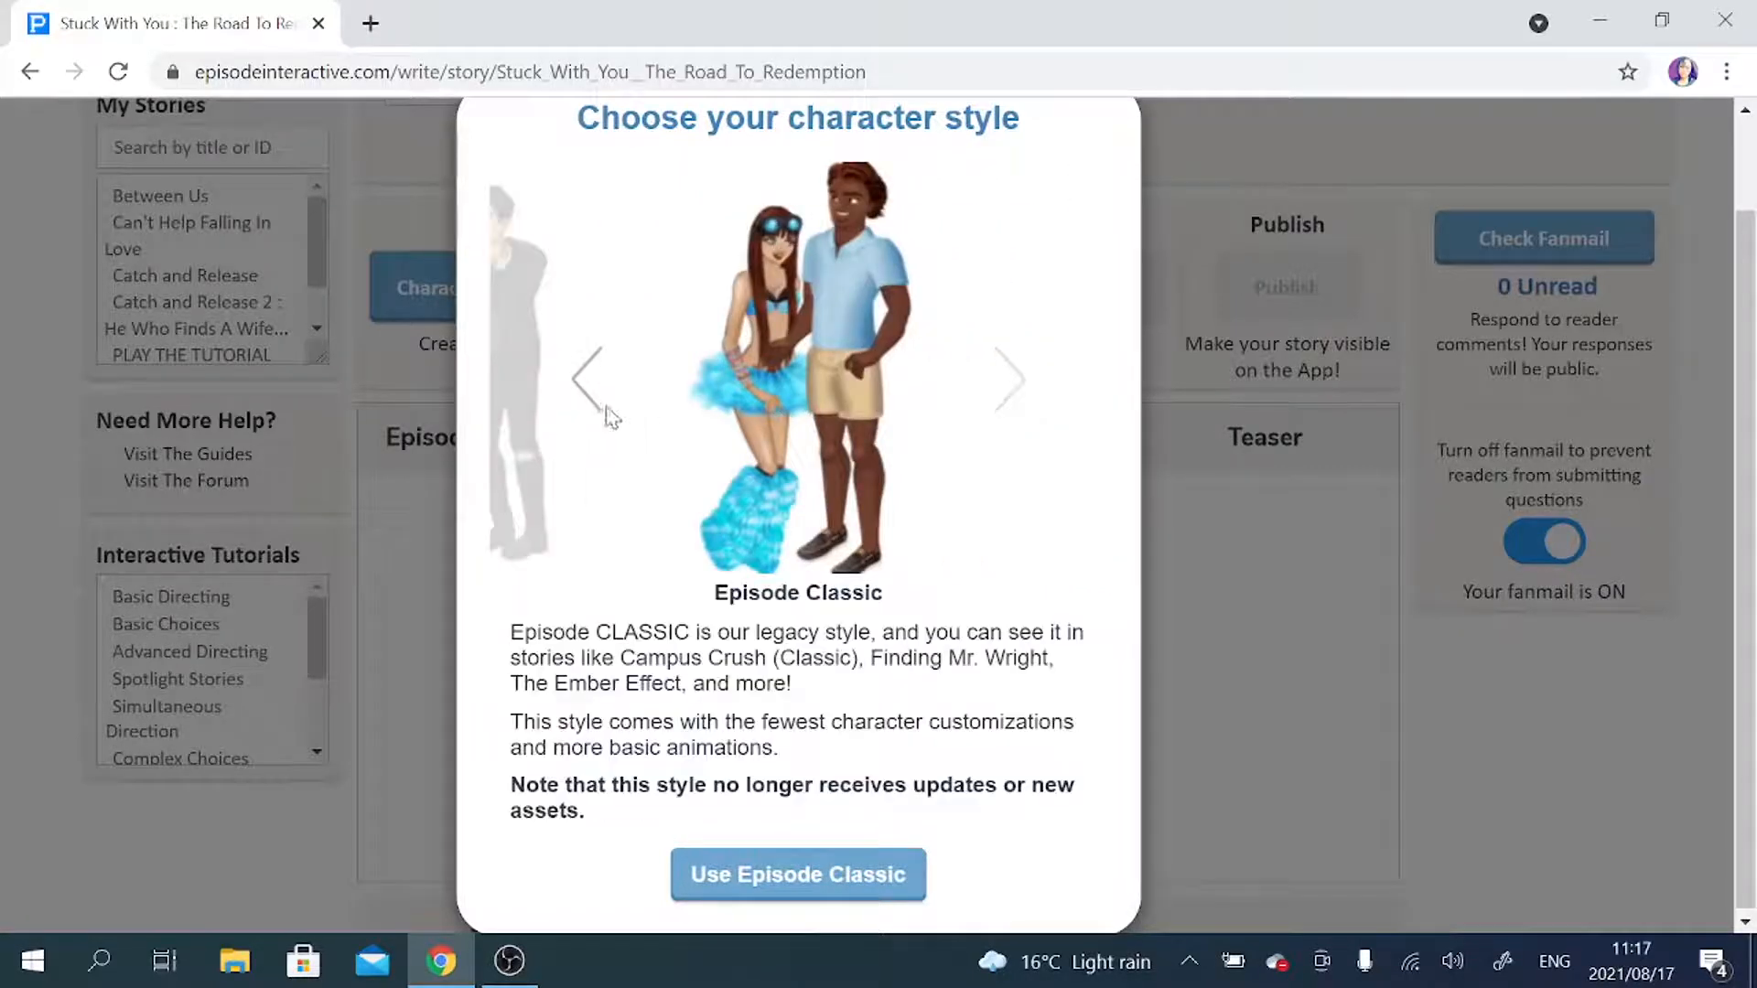
left_click(570, 385)
left_click(575, 392)
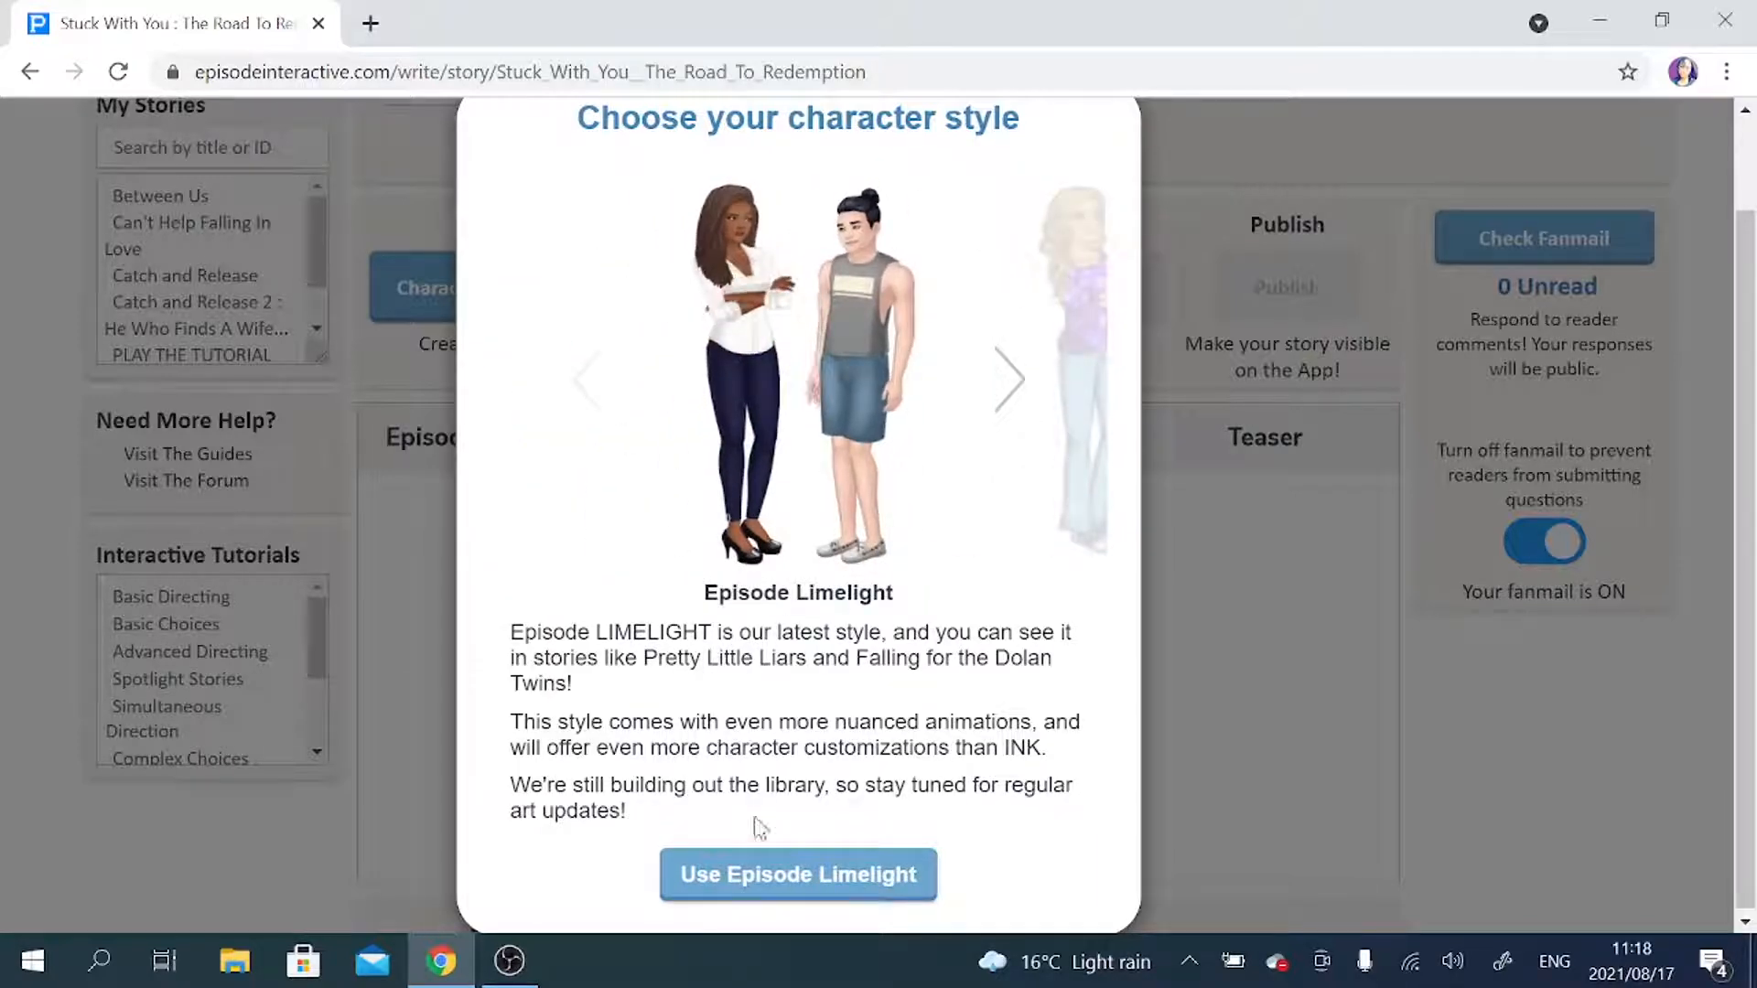
left_click(806, 882)
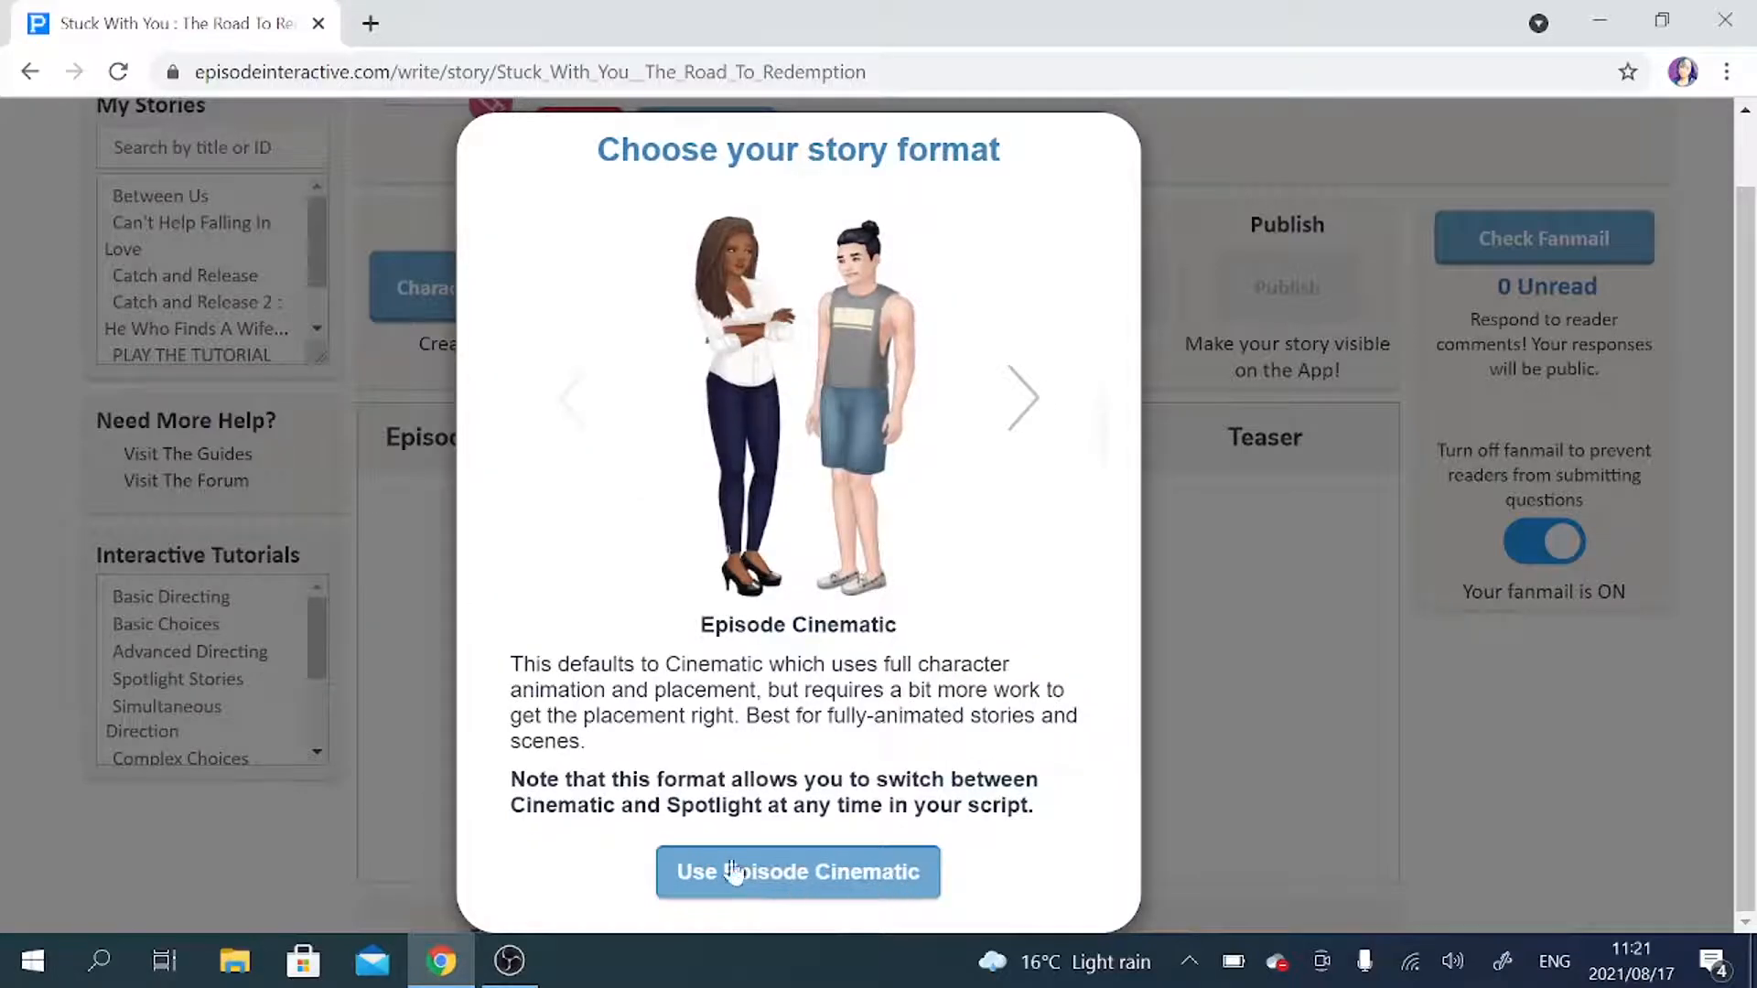
left_click(817, 892)
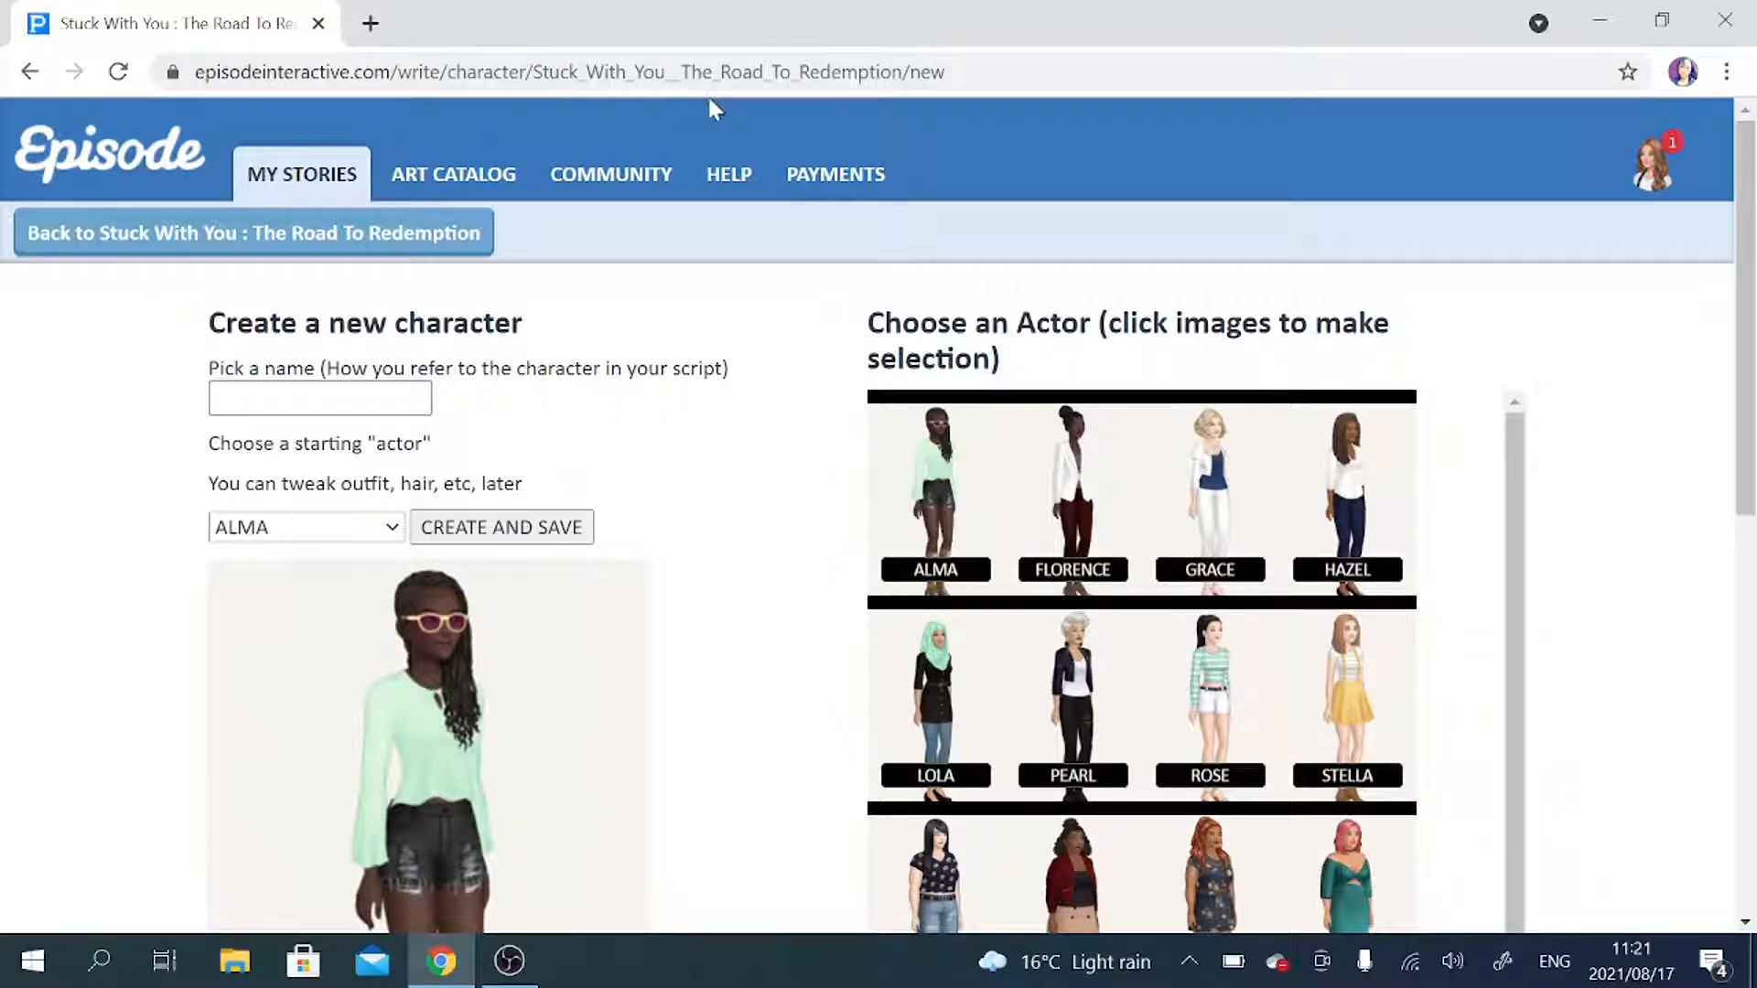
Look through the available actors and choose STELLA as the starting actor for the new character.
scroll(706, 403, "down", 2)
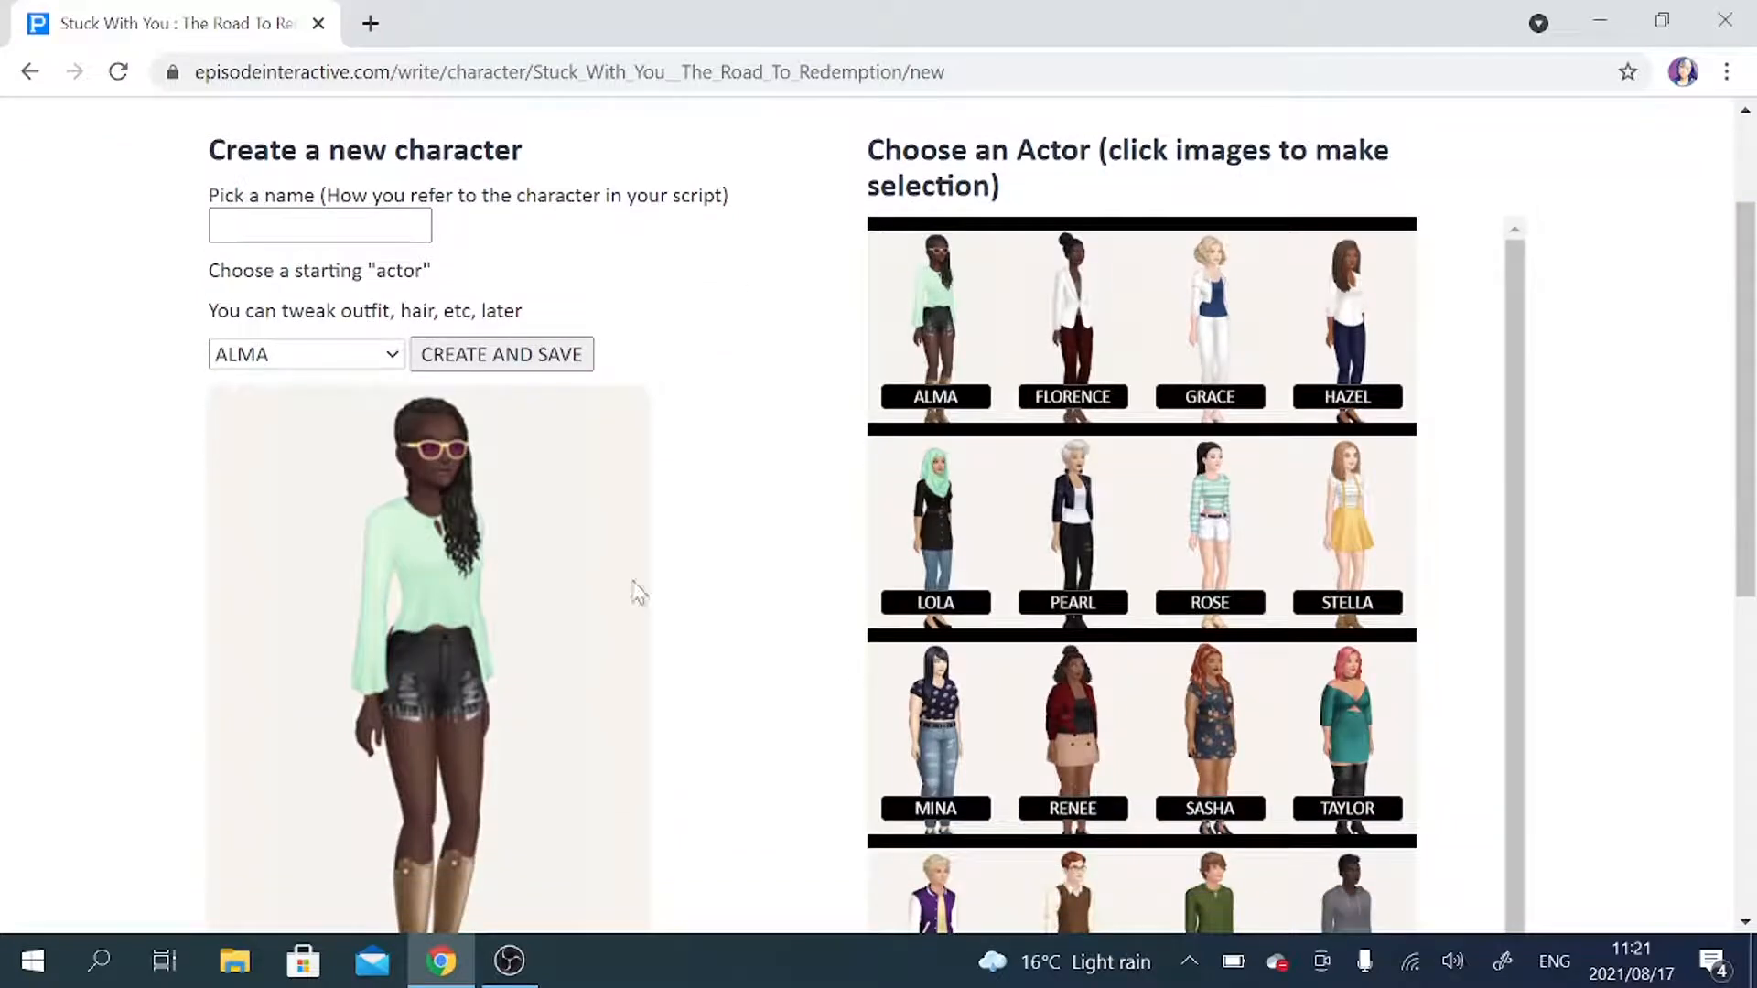
scroll(637, 593, "up", 2)
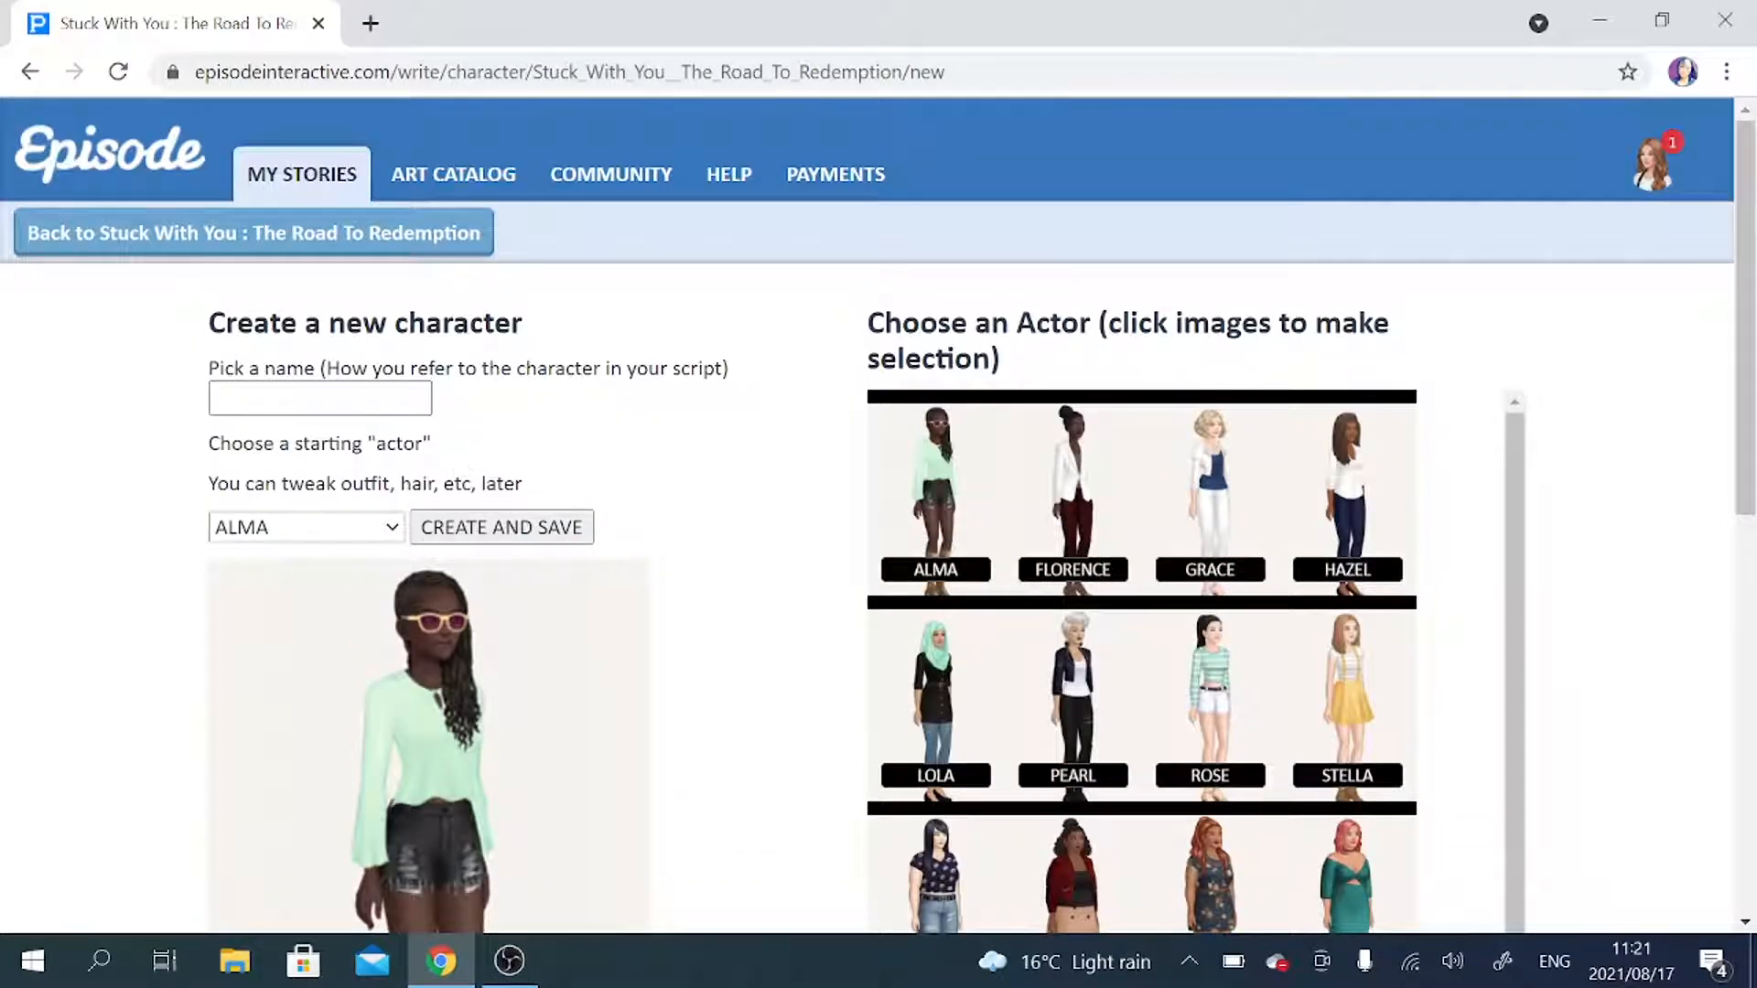
scroll(706, 388, "down", 2)
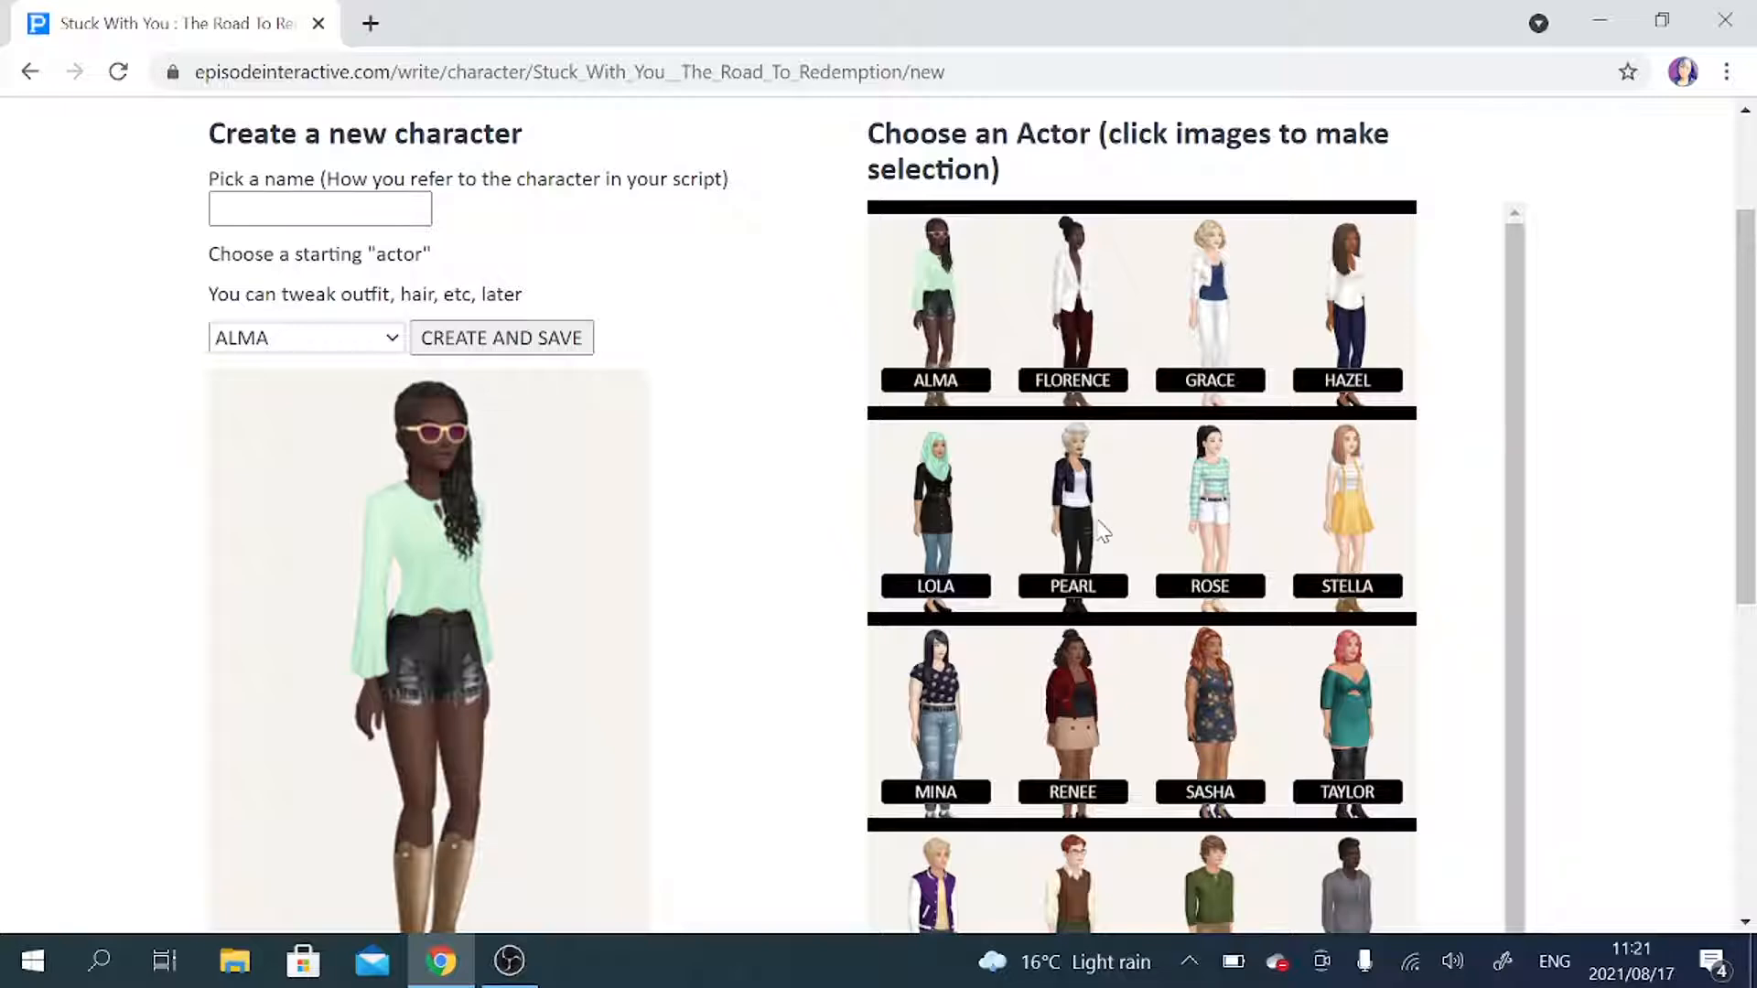
scroll(1551, 587, "down", 4)
scroll(1552, 587, "up", 1)
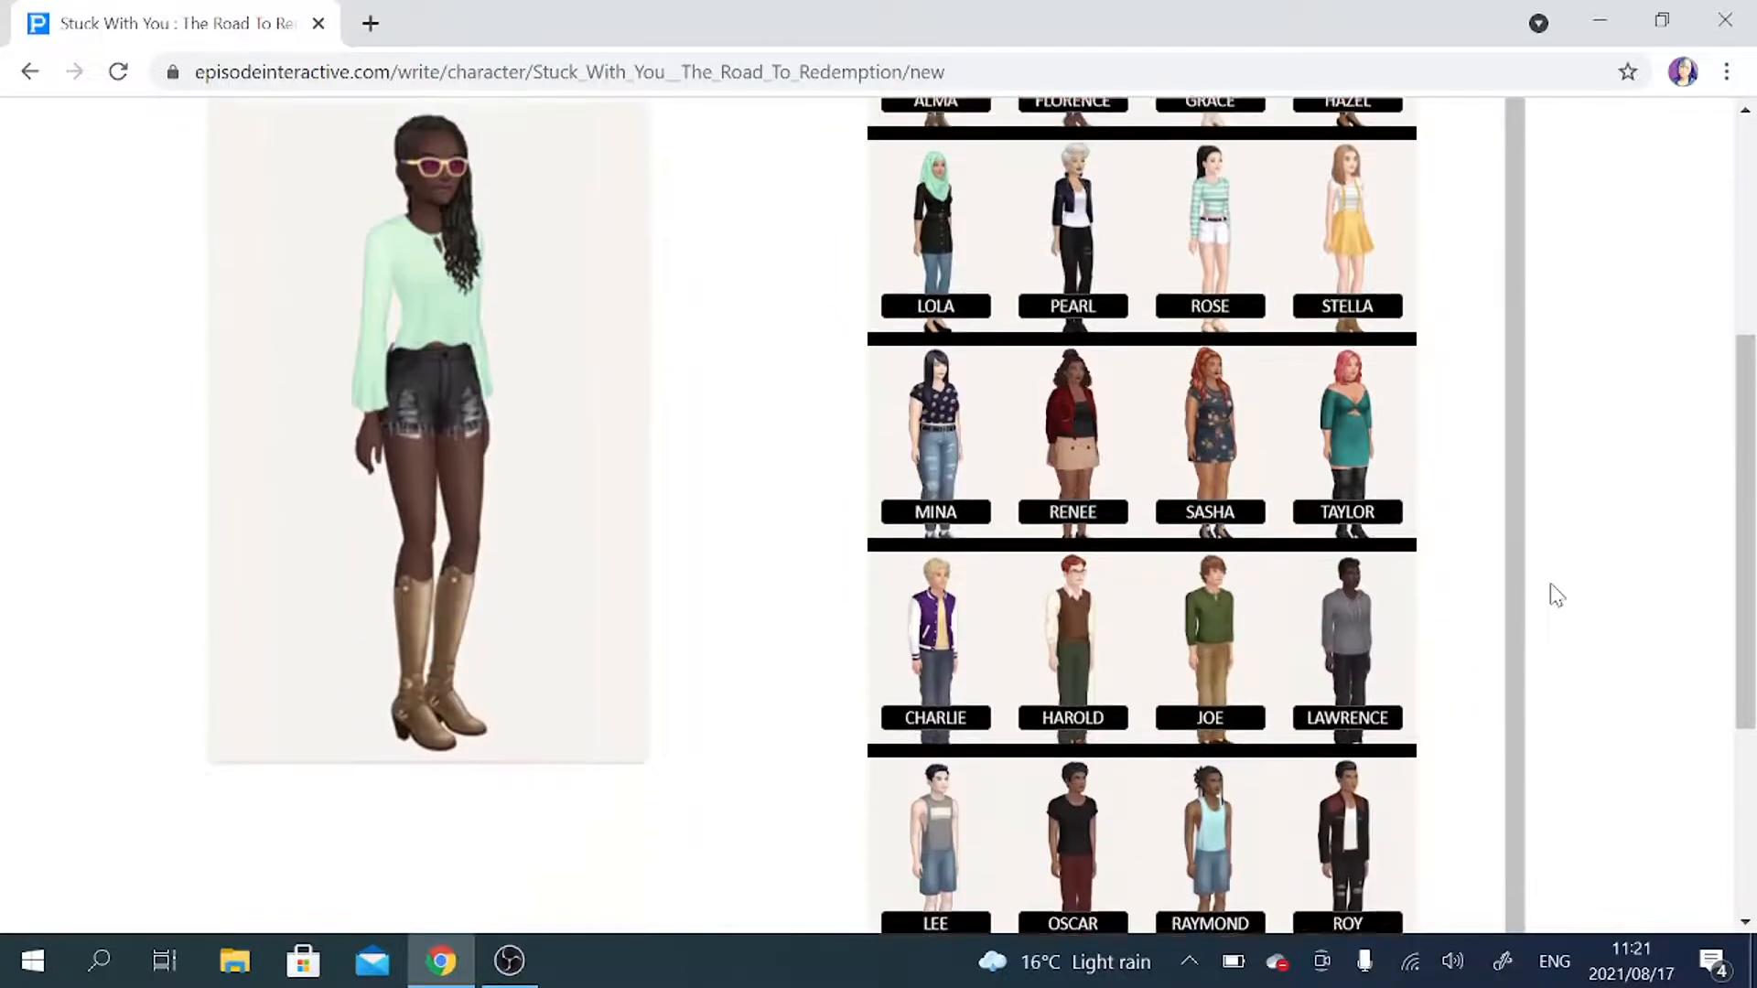
scroll(1550, 584, "up", 2)
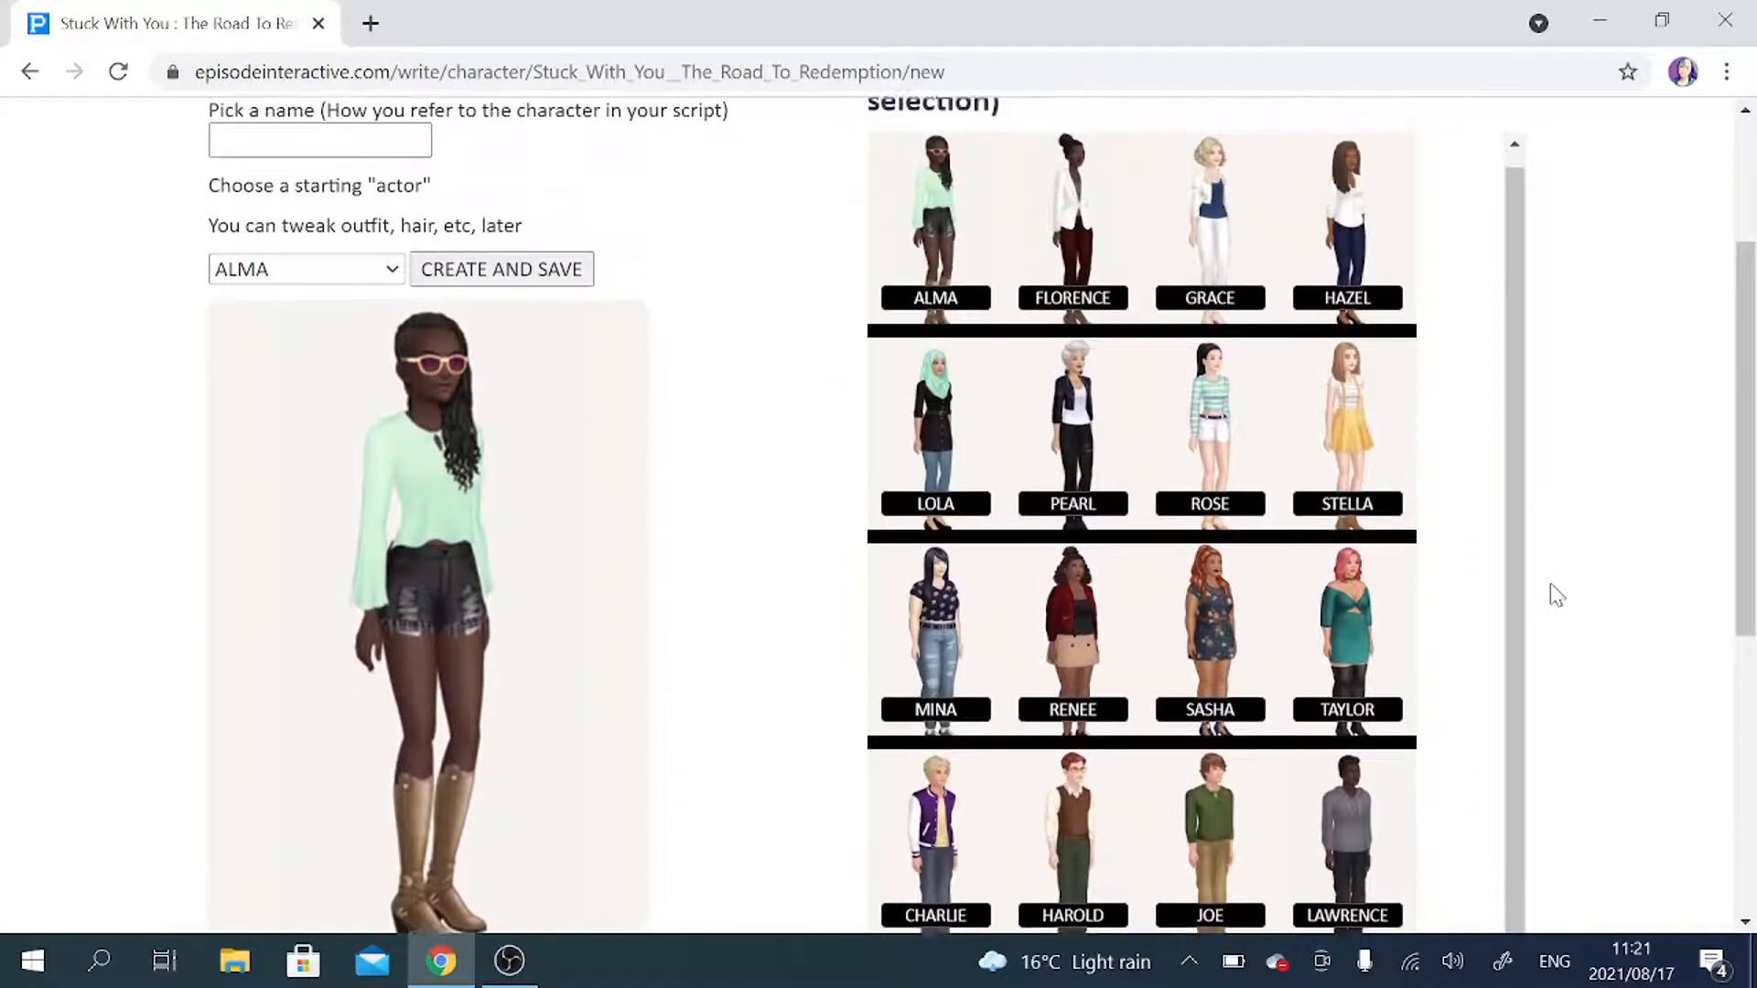
left_click(1364, 430)
scroll(462, 428, "down", 1)
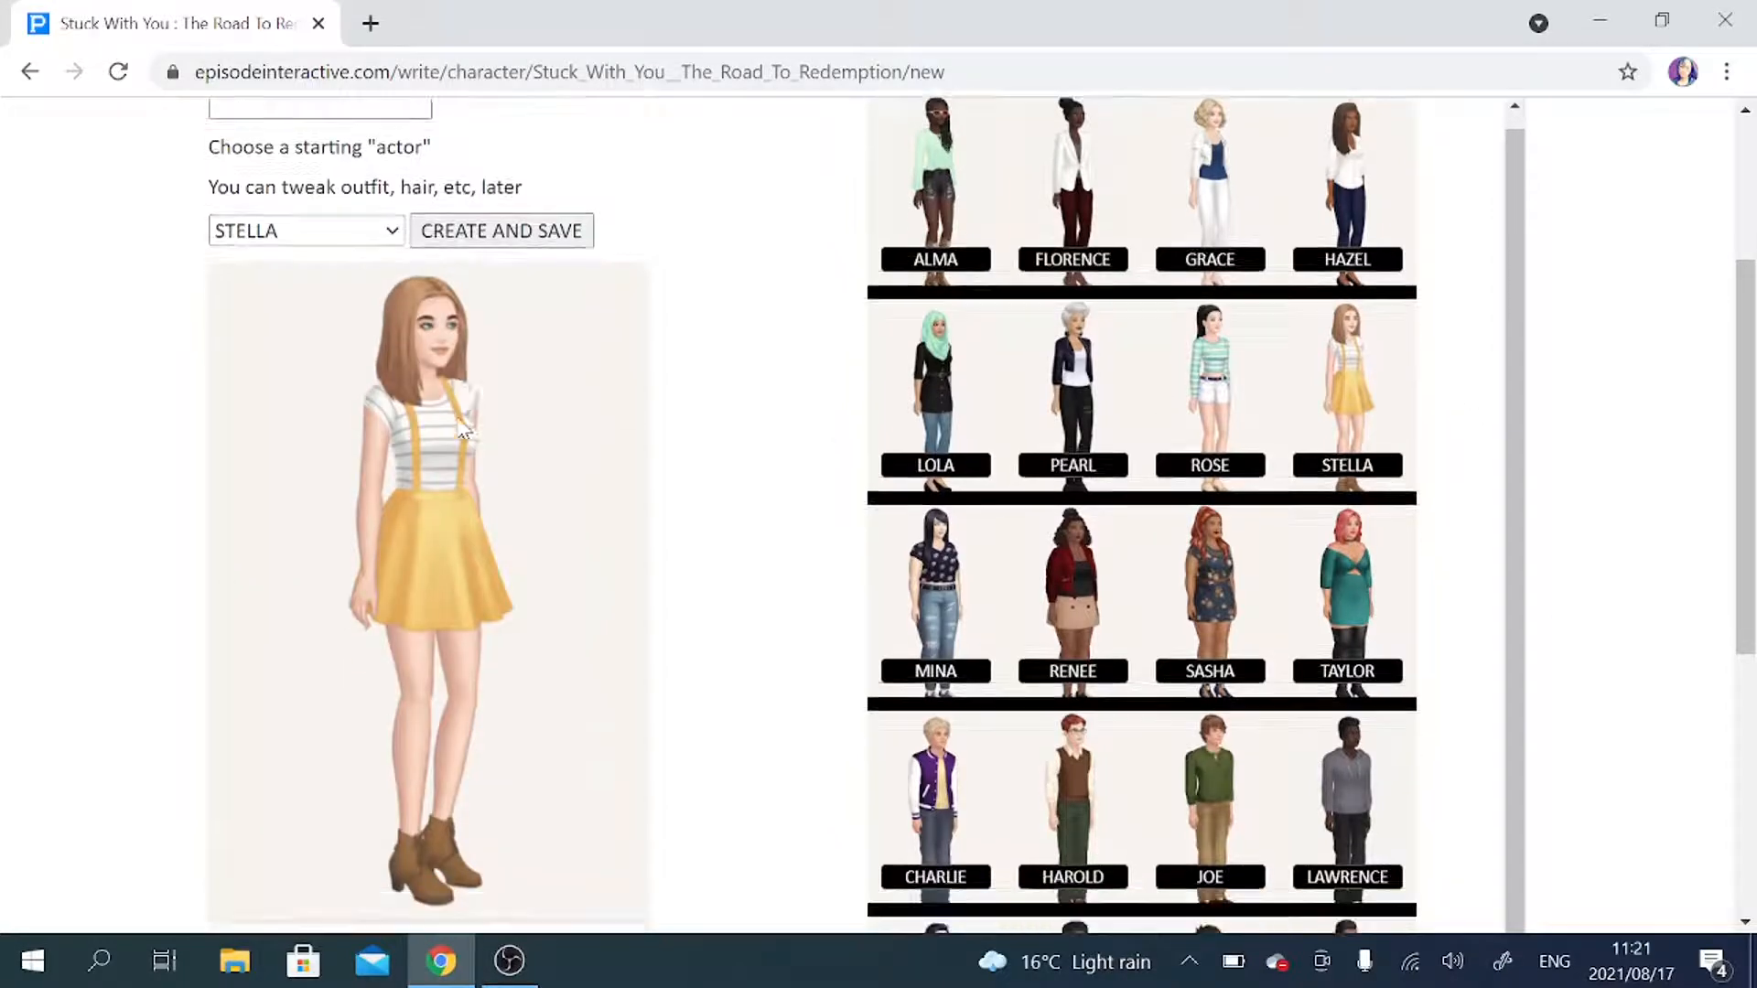
Name the new character ALICE, keep STELLA as the starting actor, and create and save it.
scroll(462, 430, "down", 2)
scroll(462, 427, "up", 4)
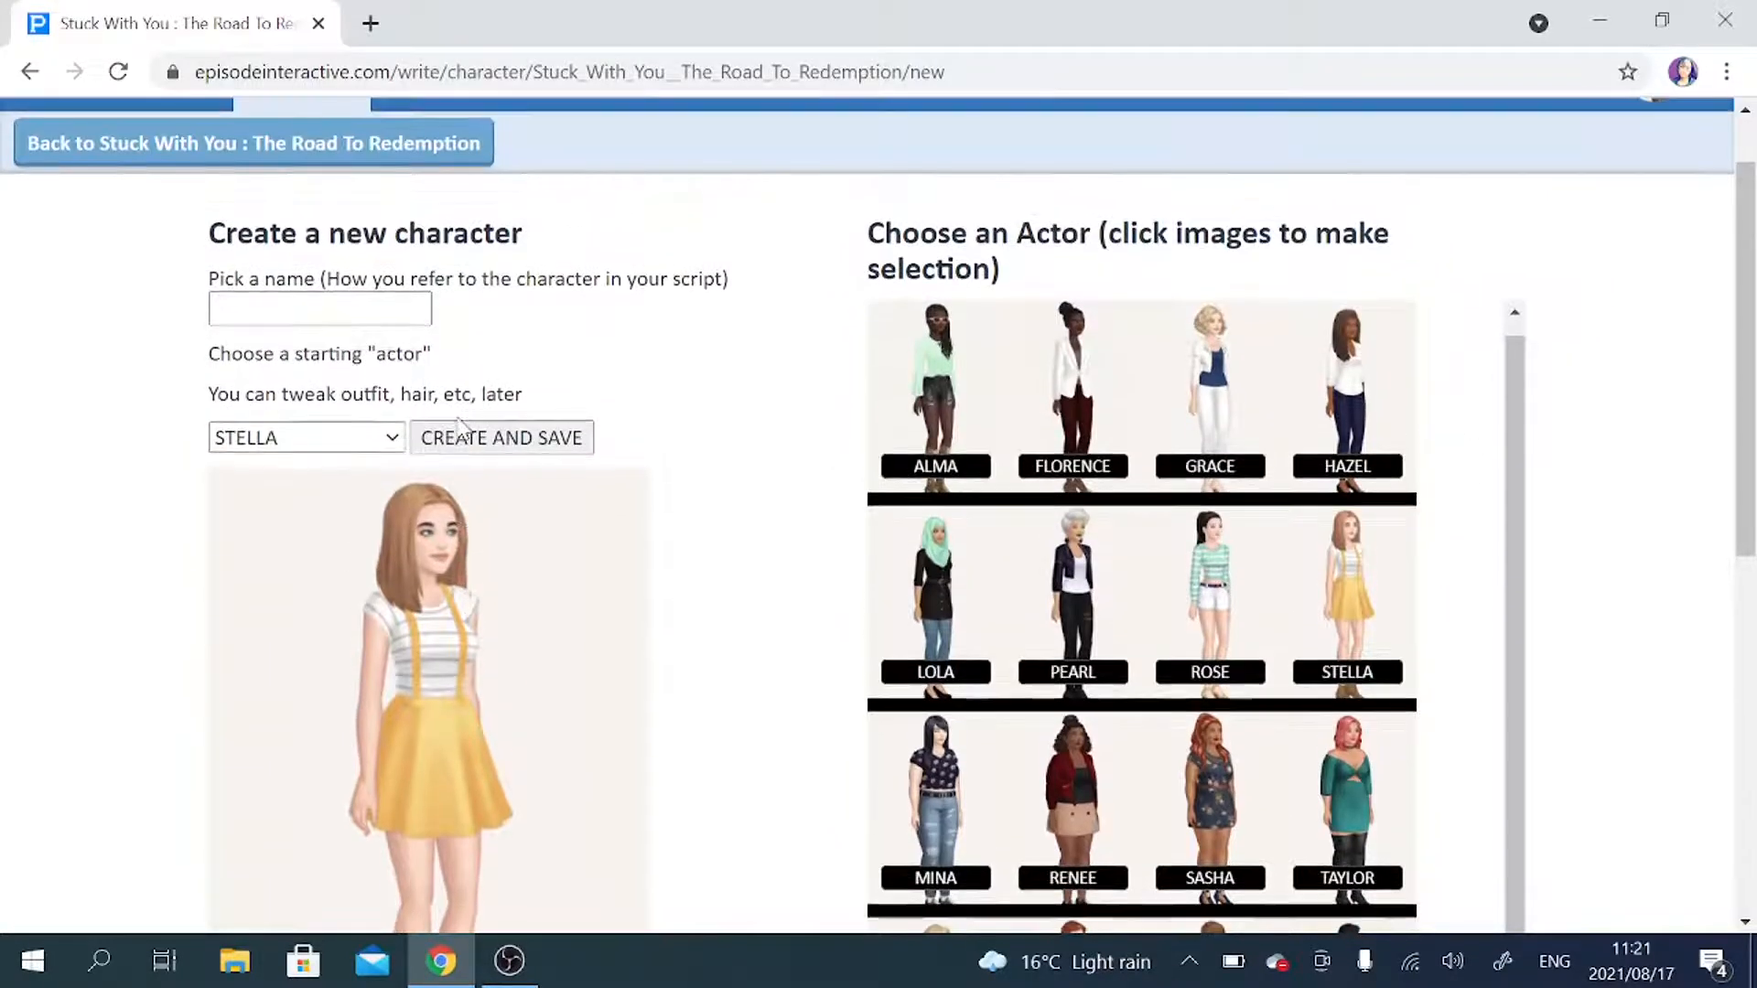
left_click(217, 309)
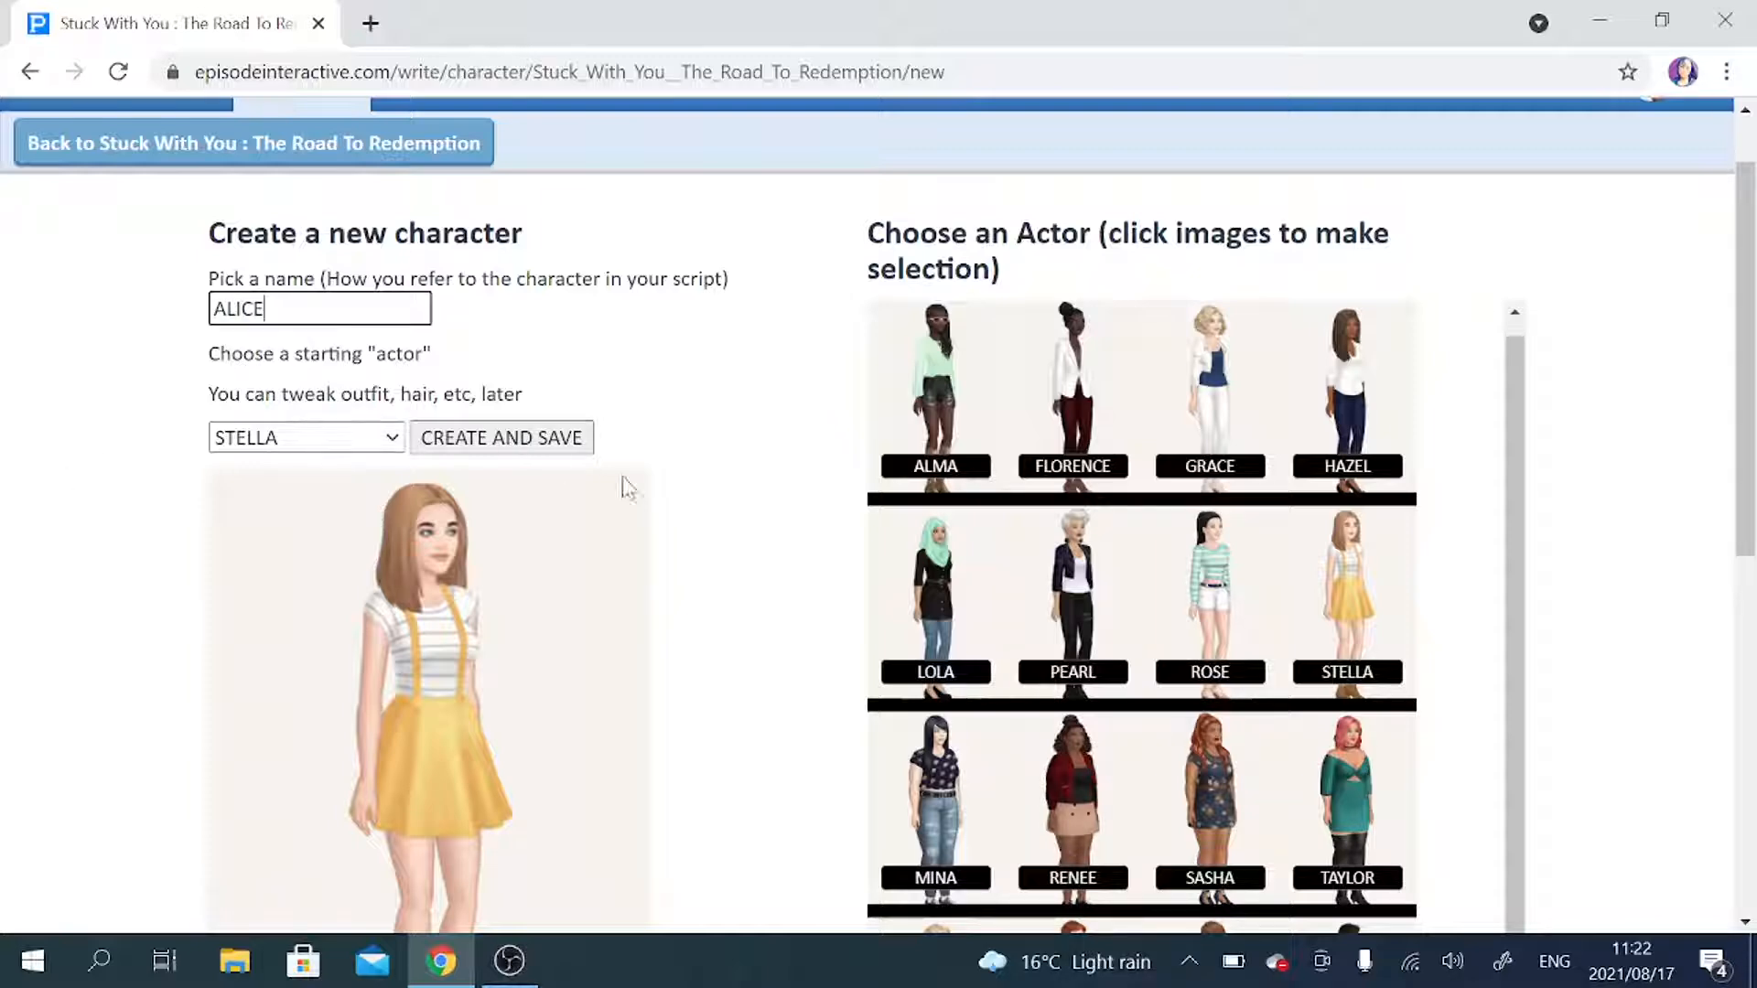
scroll(682, 508, "down", 1)
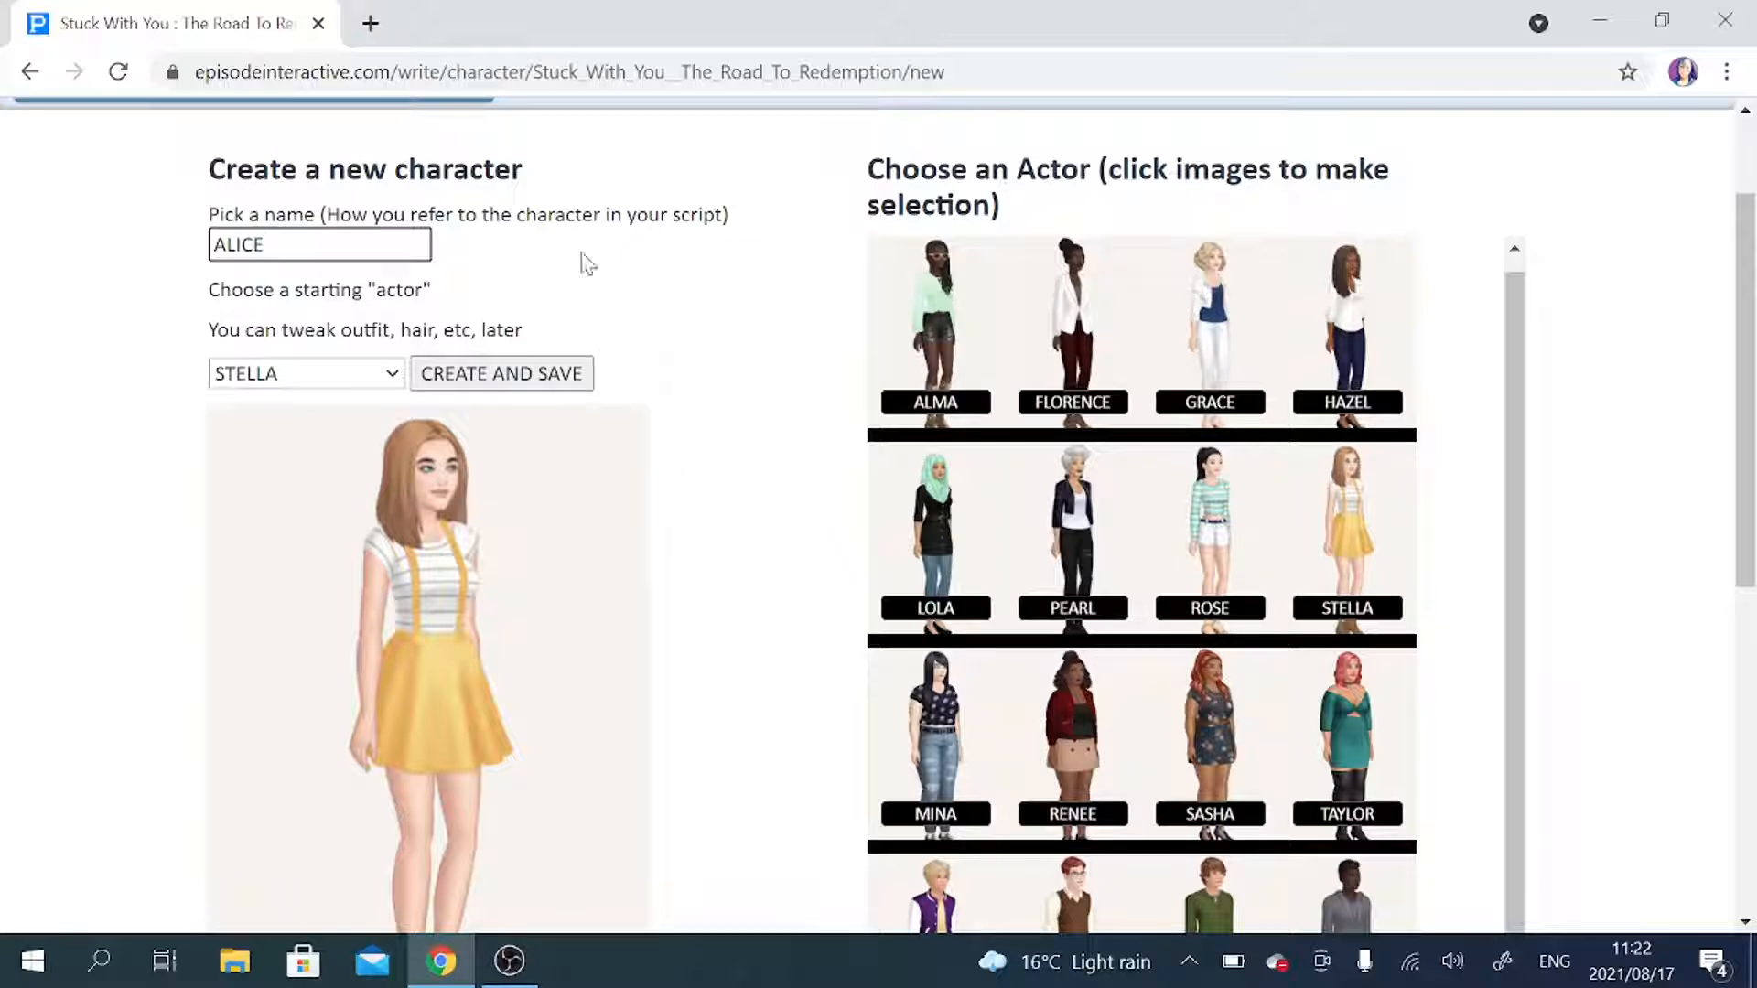
left_click(492, 382)
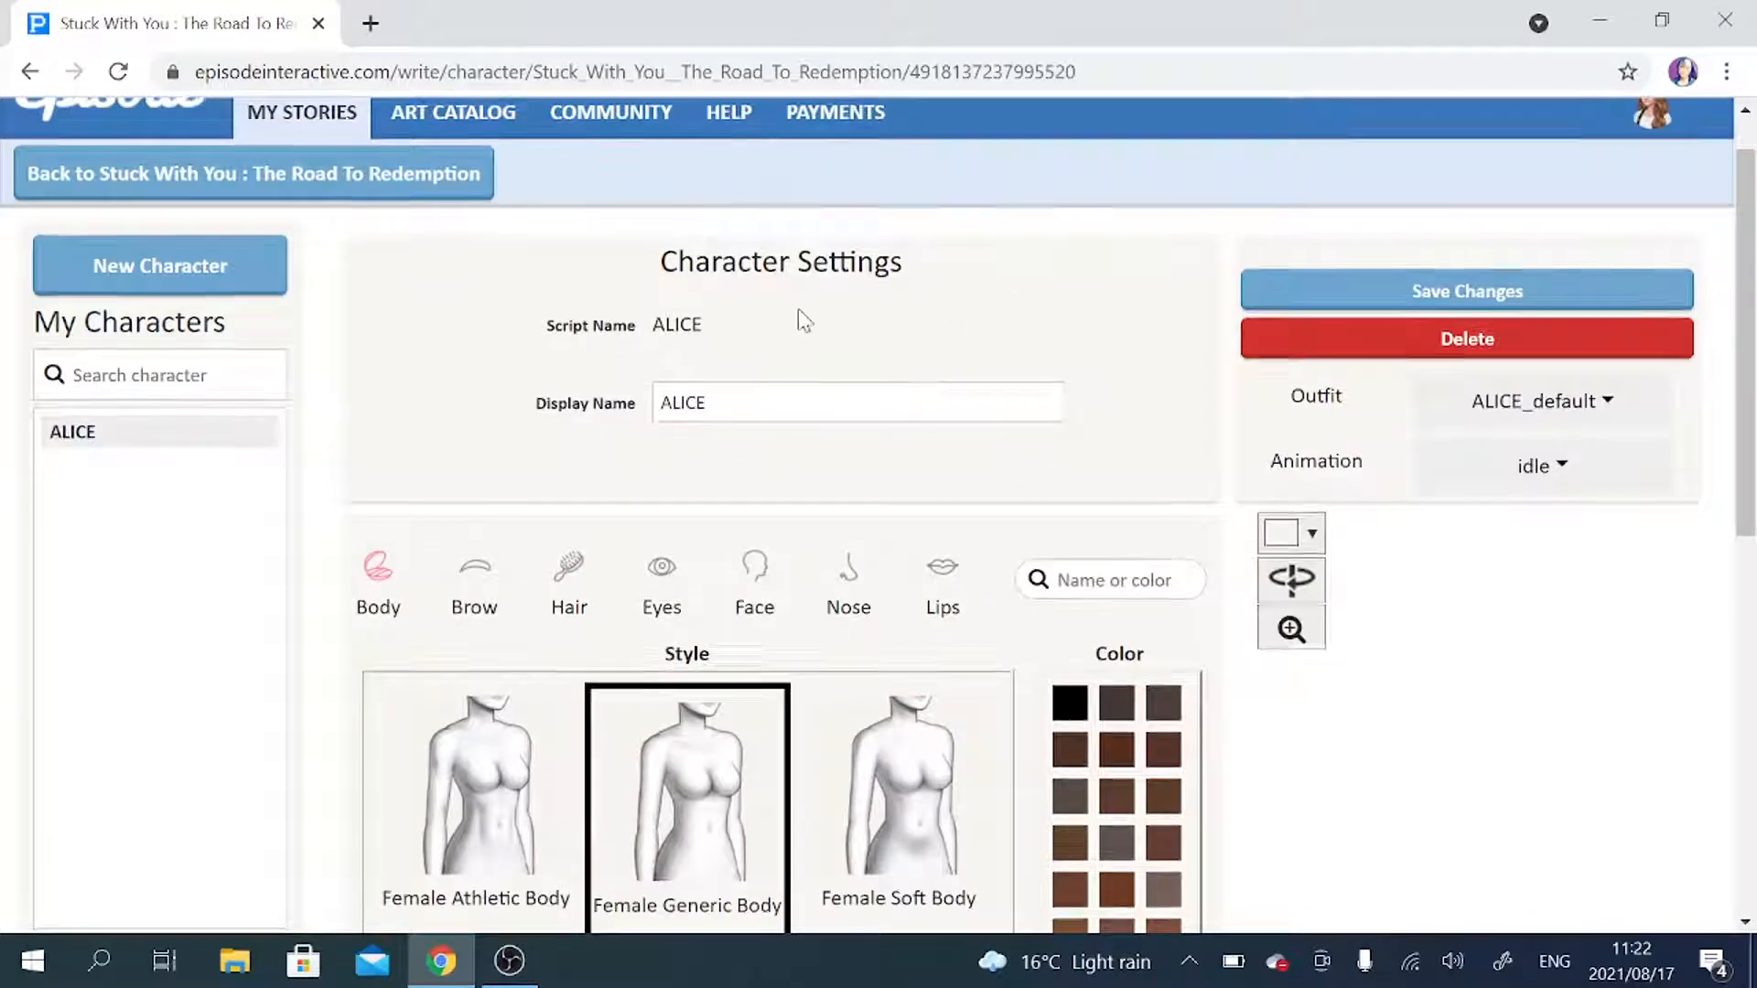
Look over ALICE's character settings and try FIRSTNAME as the display name.
scroll(798, 311, "down", 3)
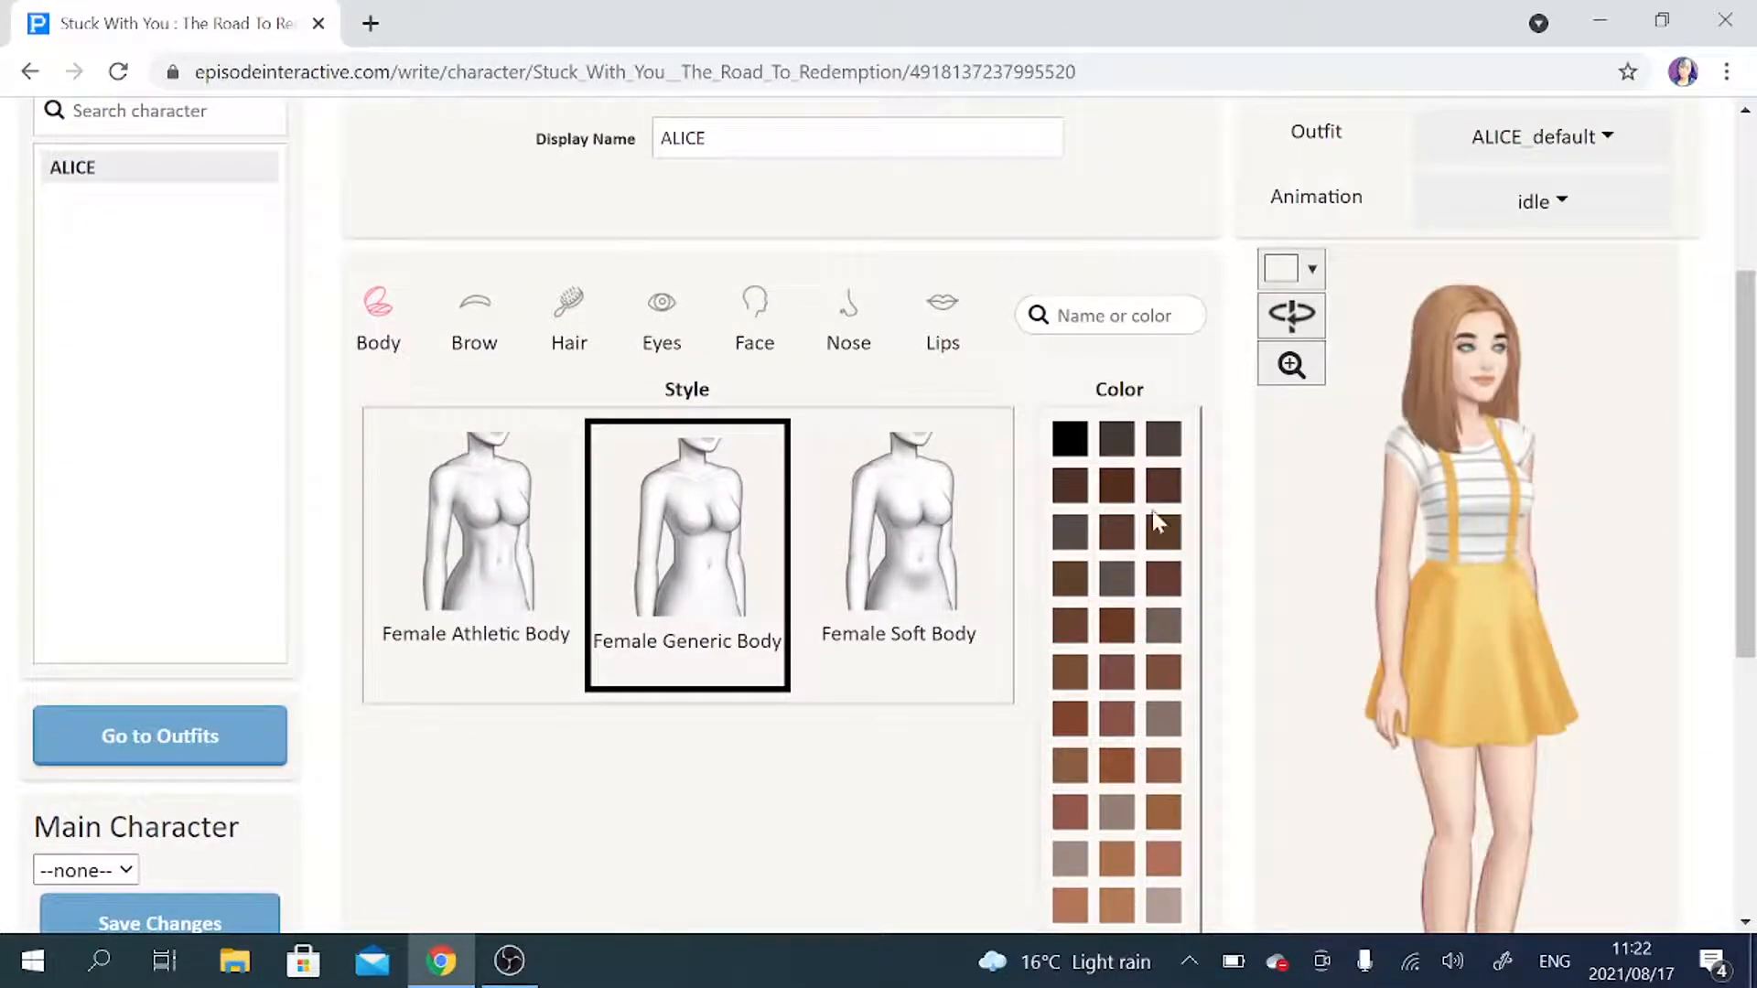
mouse_move(1752, 336)
left_mouse_down()
mouse_move(1754, 520)
mouse_move(1754, 360)
left_mouse_up()
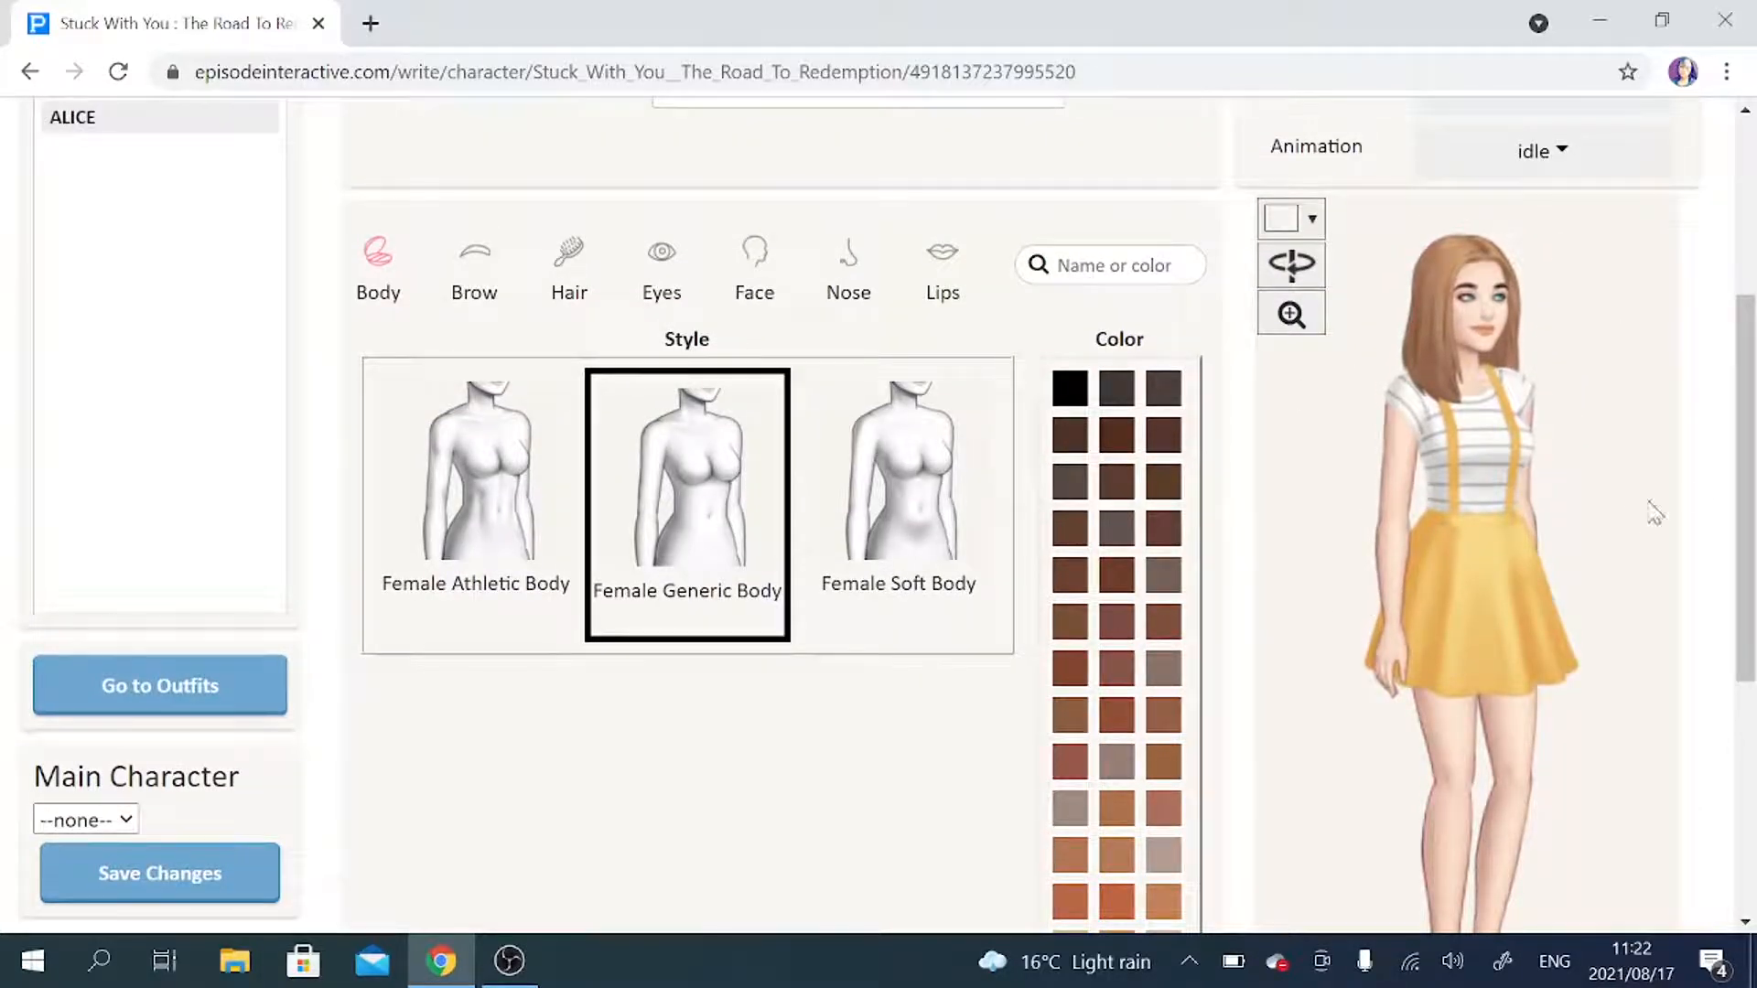
left_click_drag(1753, 403, 1755, 327)
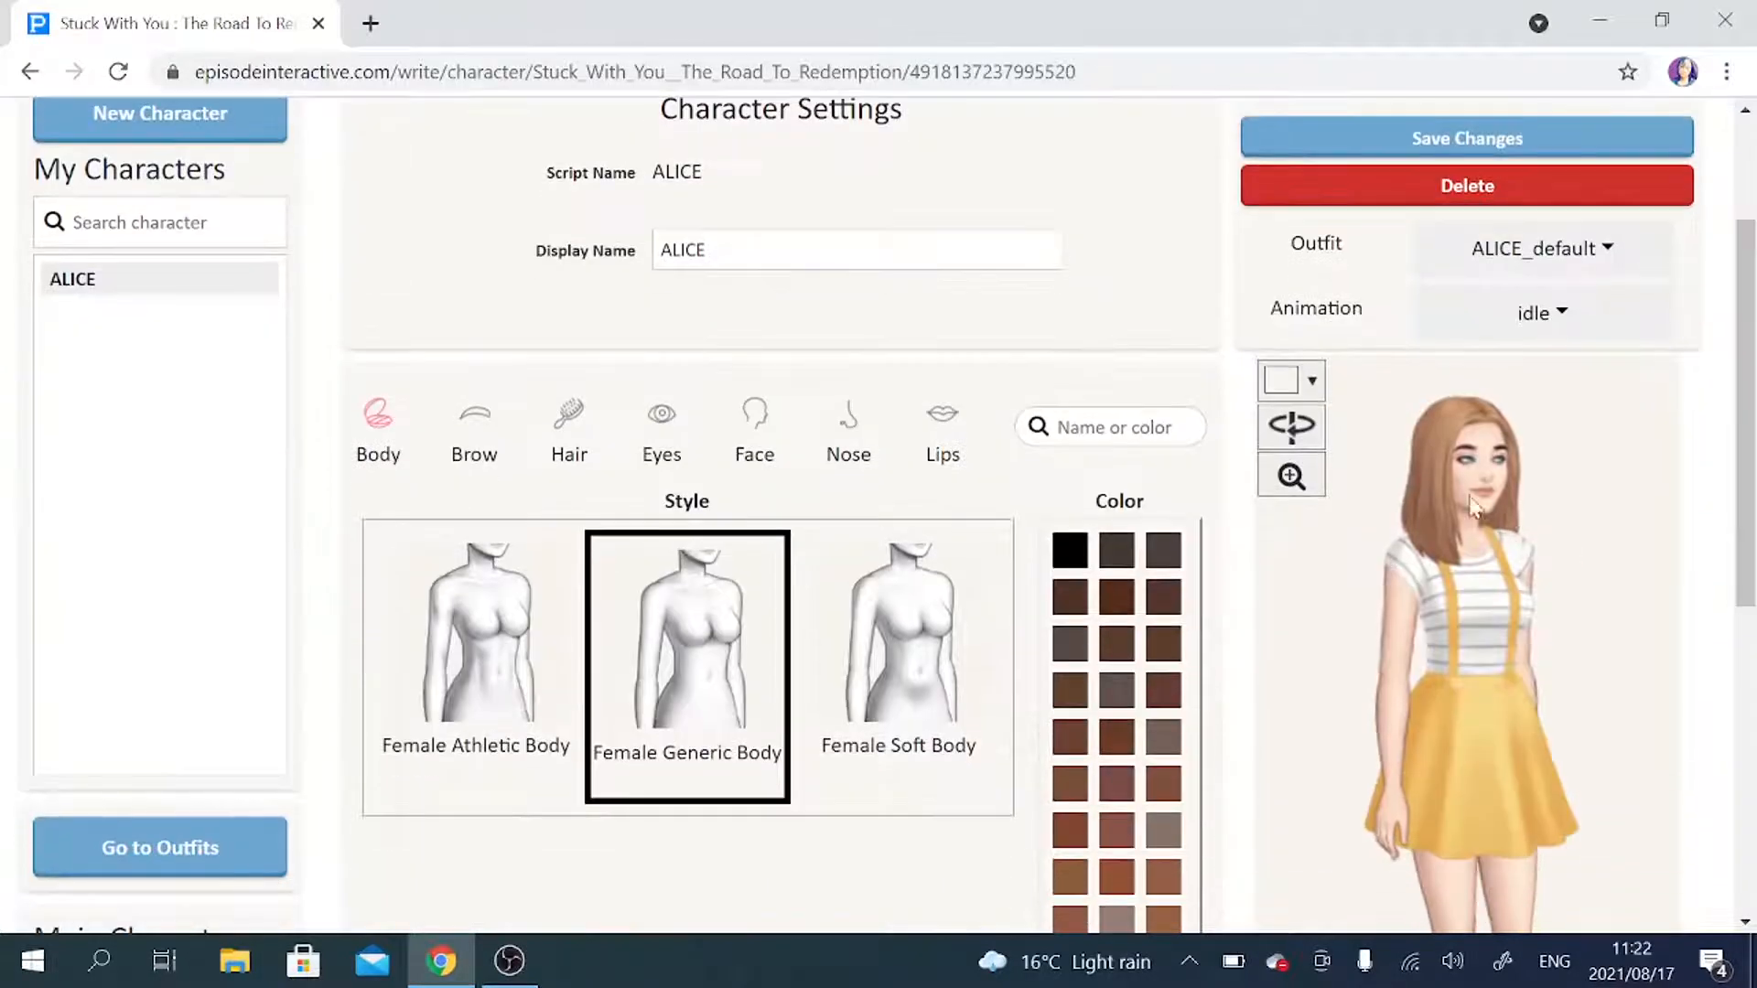
scroll(1515, 534, "up", 1)
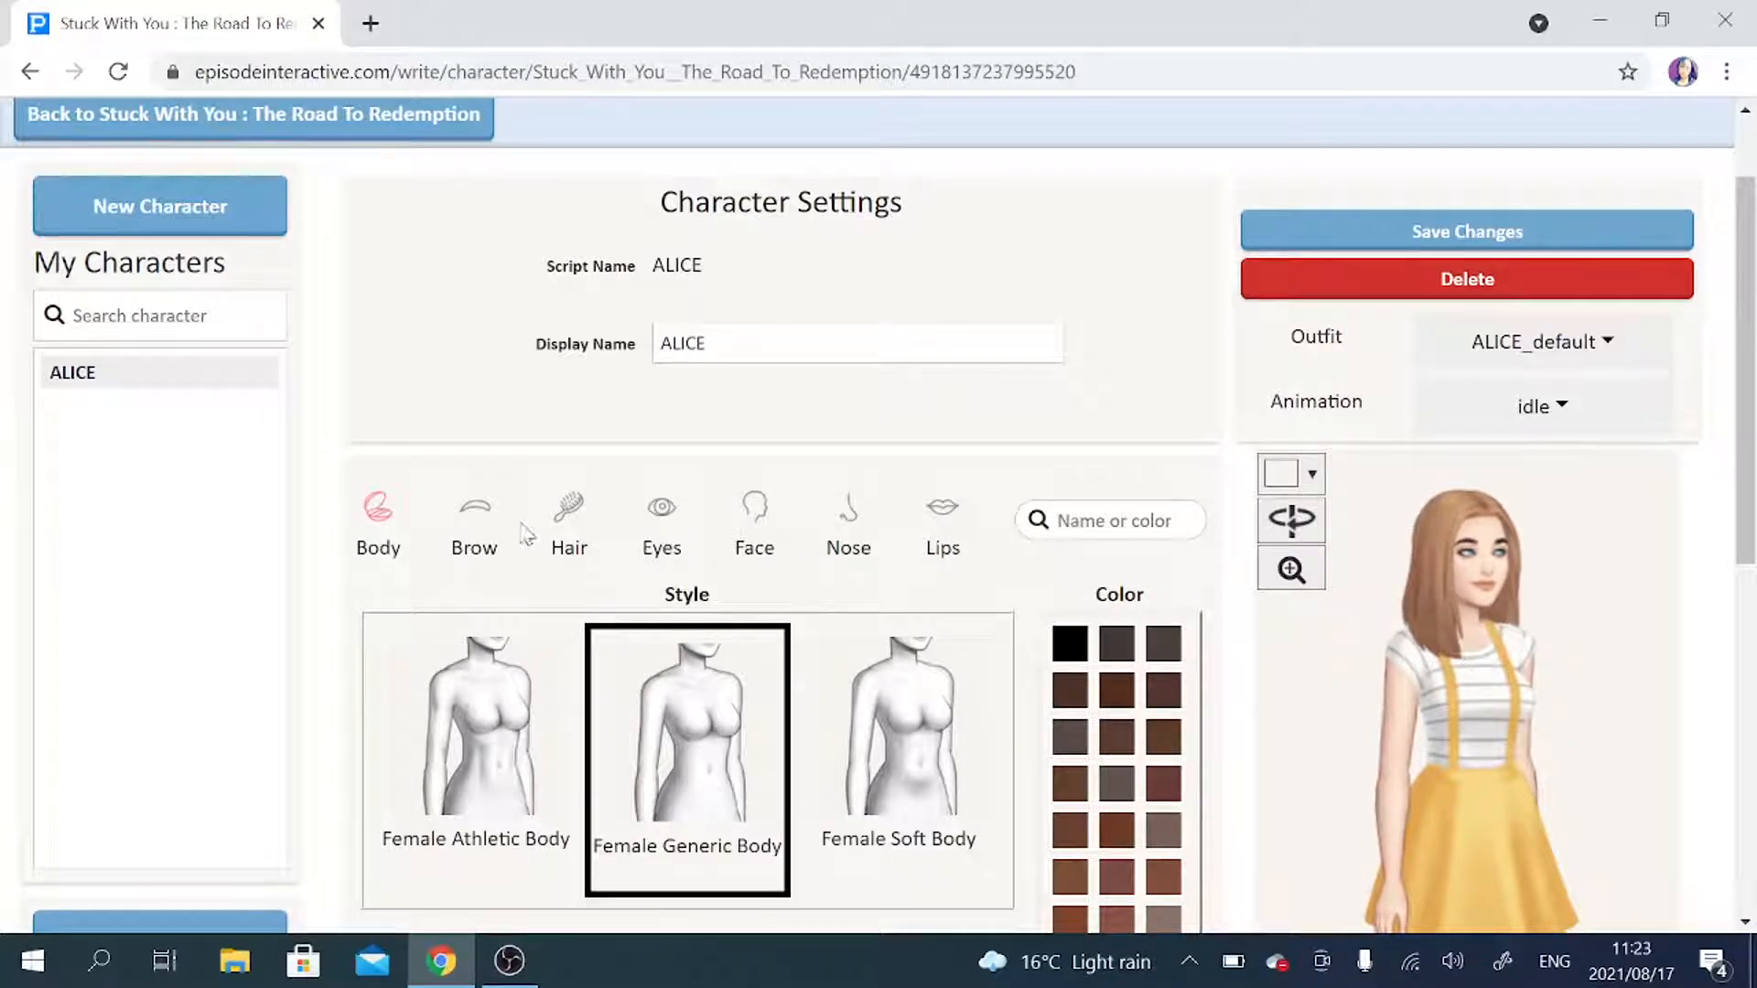
scroll(349, 471, "down", 1)
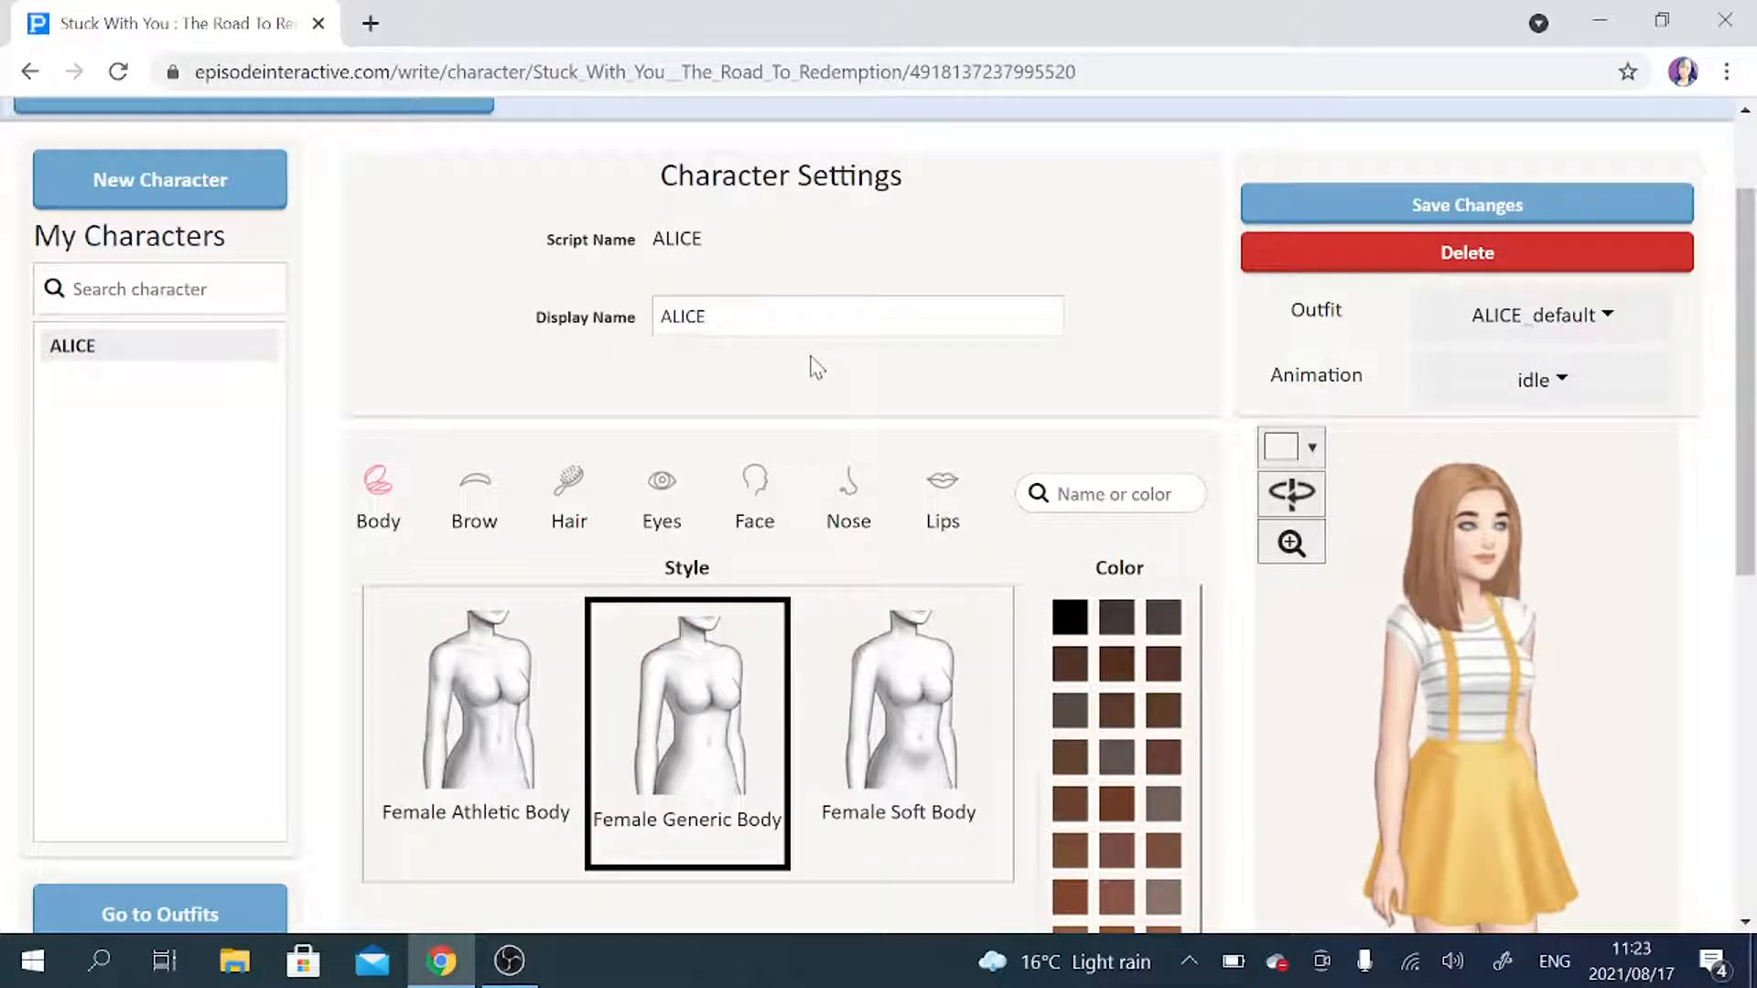
double_click(657, 320)
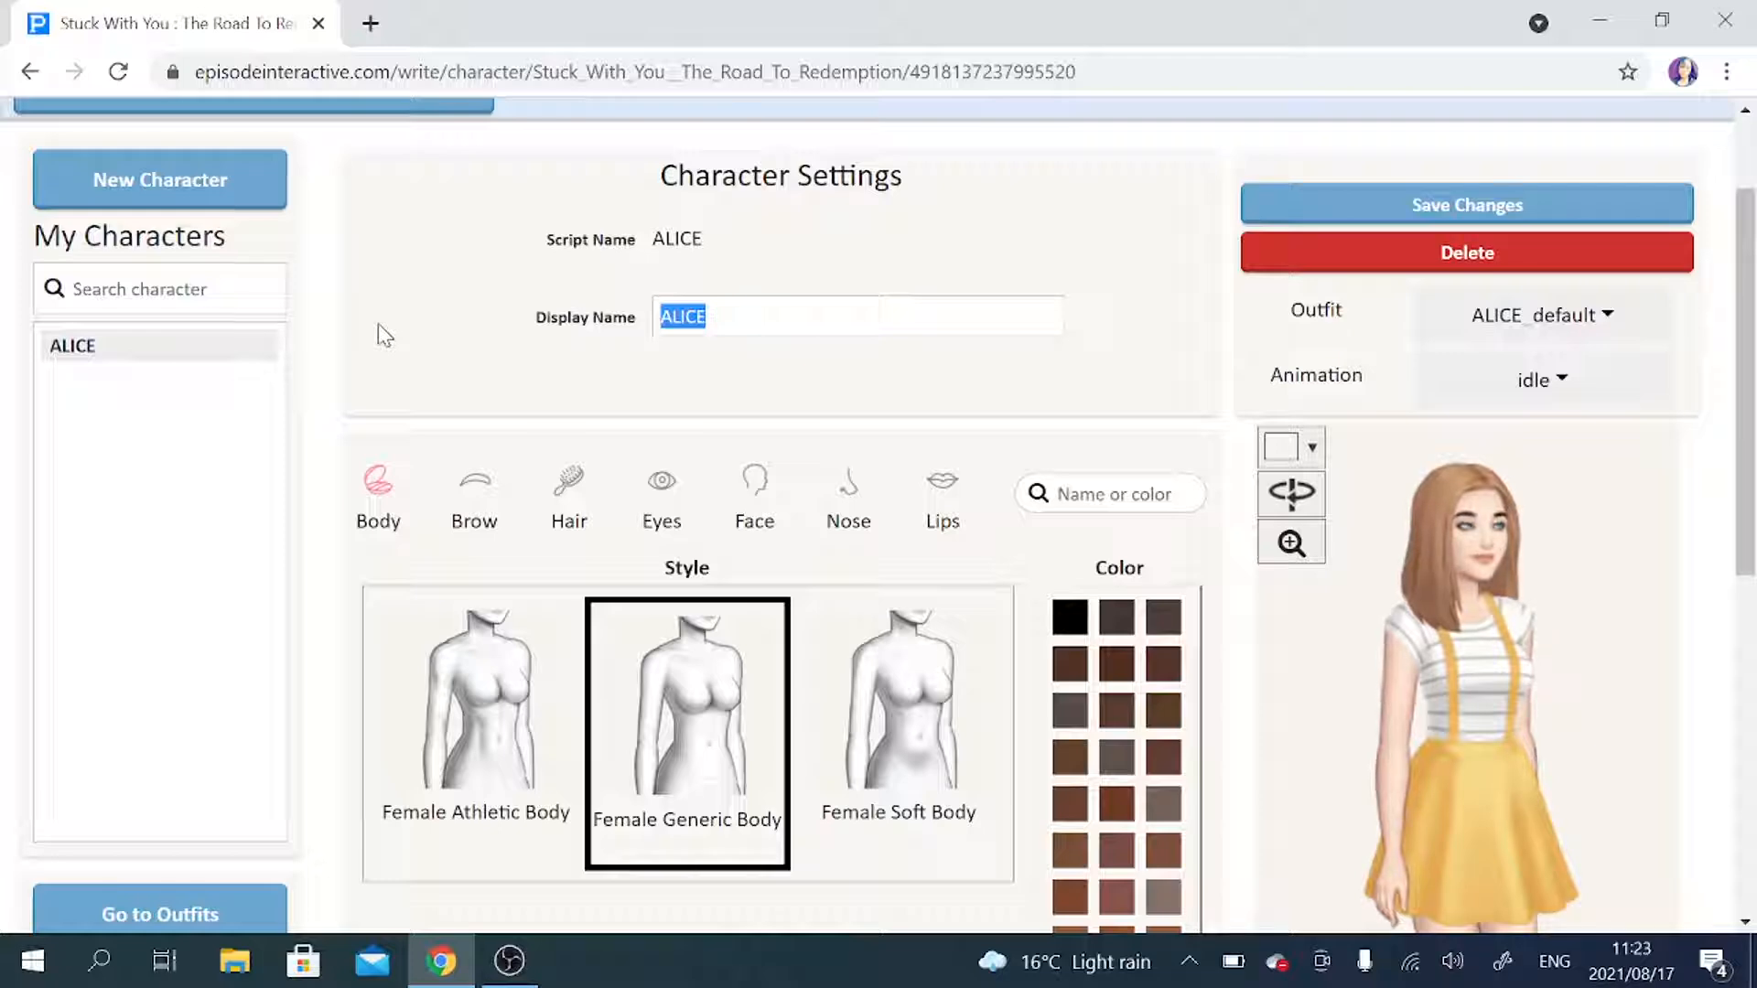
type("FIRSTNAME")
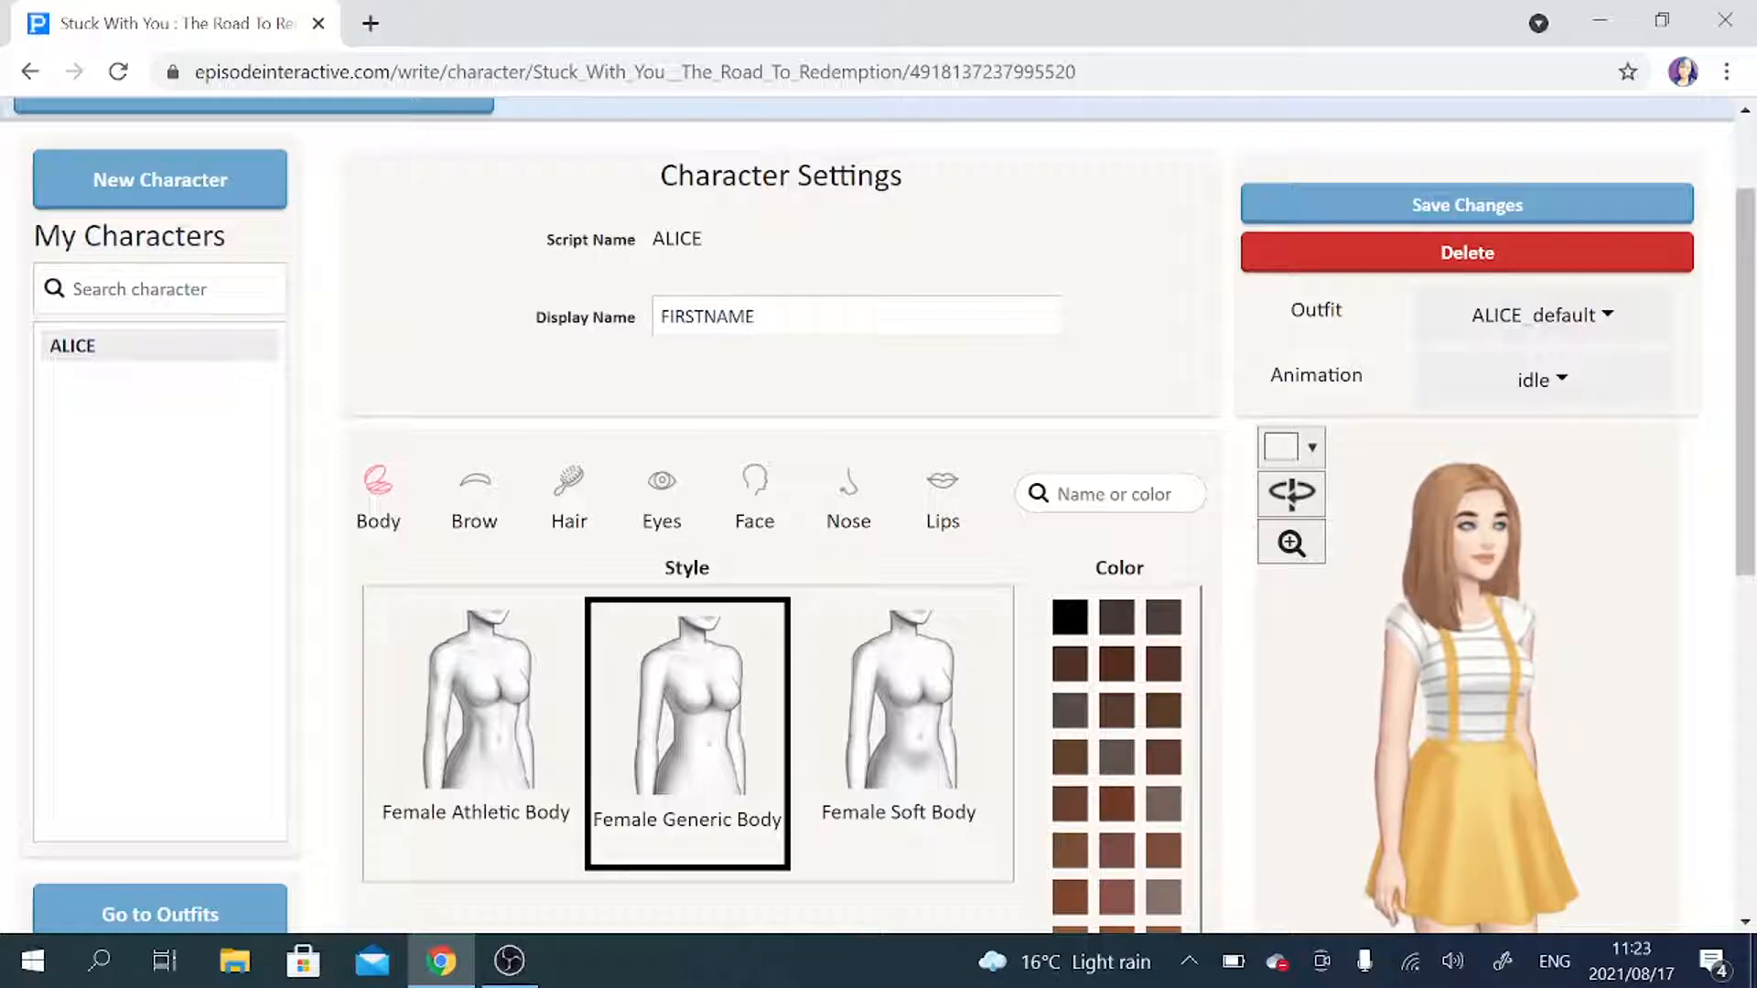
Set ALICE as the story's main character and save that choice.
scroll(881, 385, "down", 3)
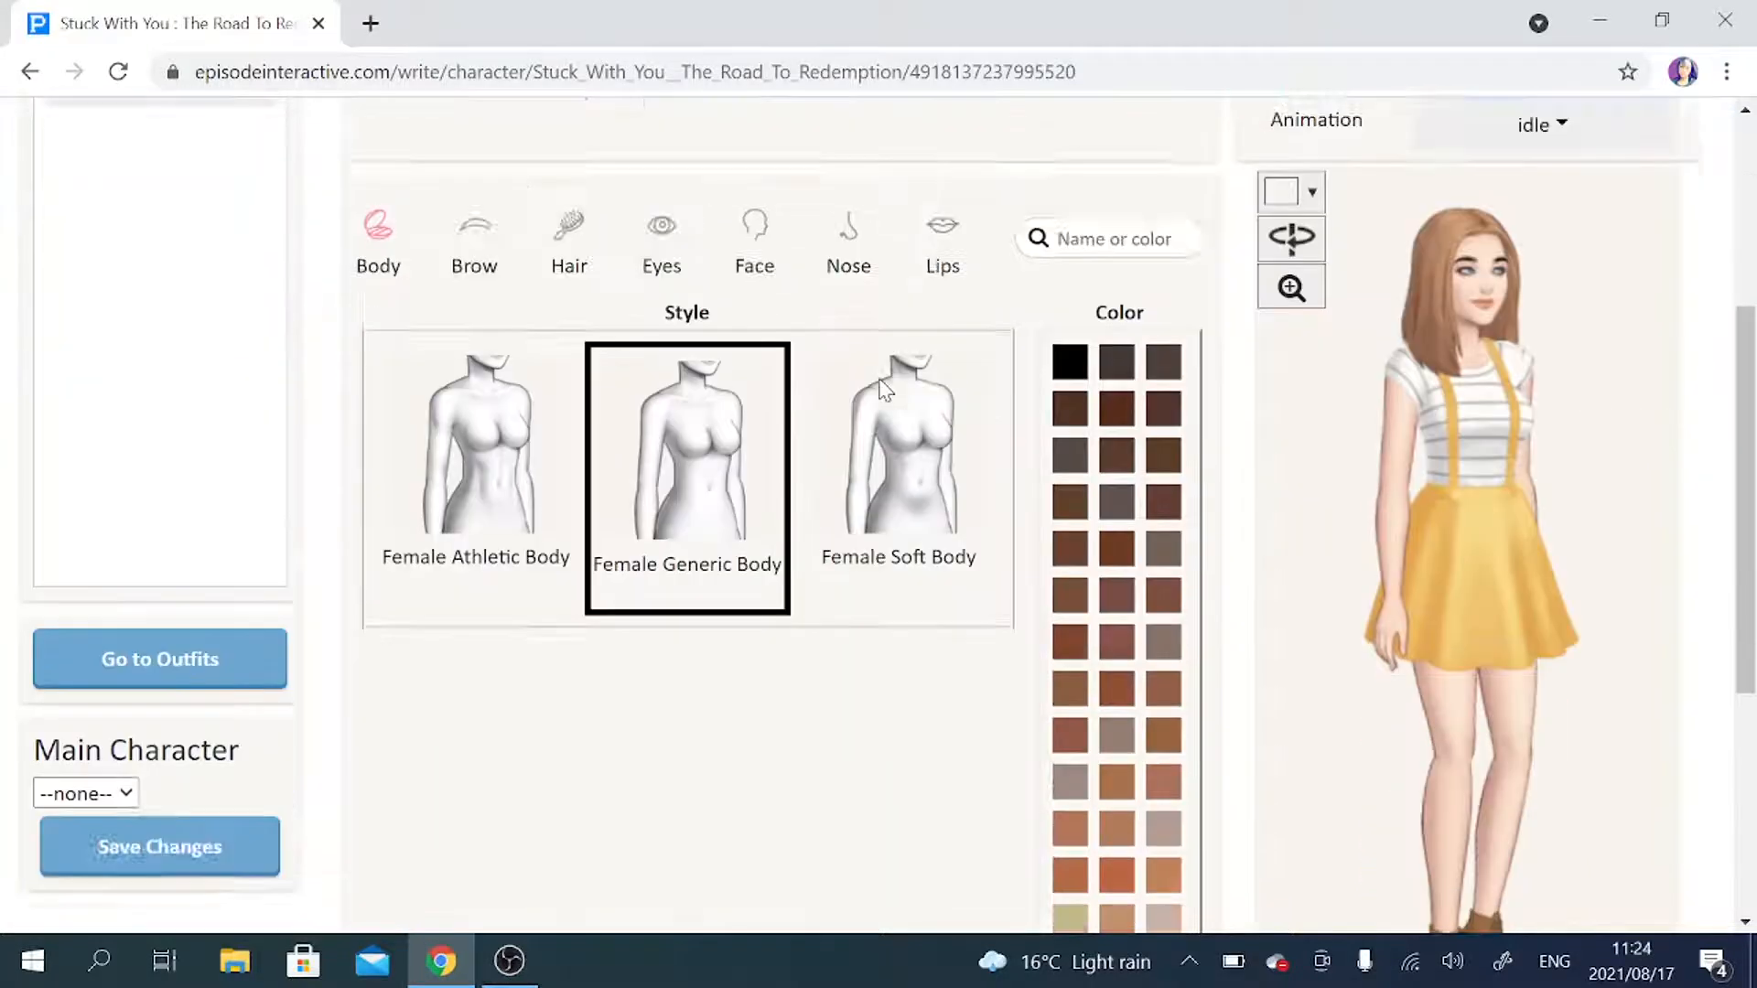
scroll(883, 389, "down", 2)
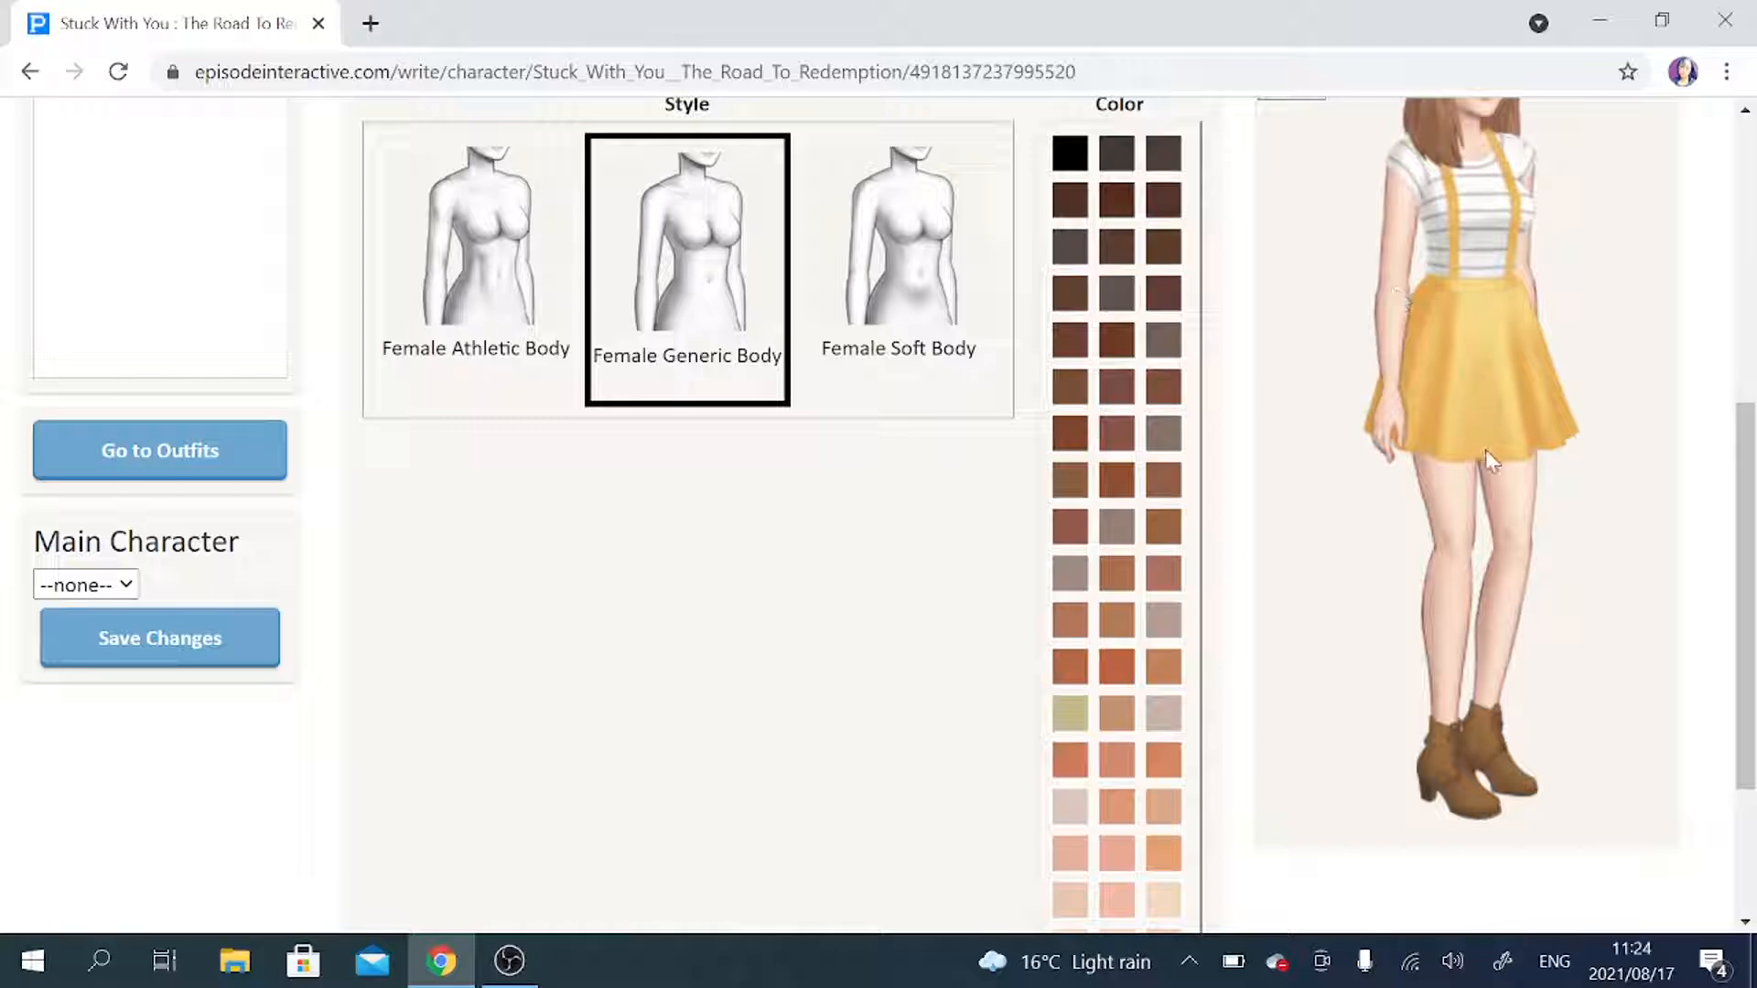
left_click(128, 590)
left_click(82, 668)
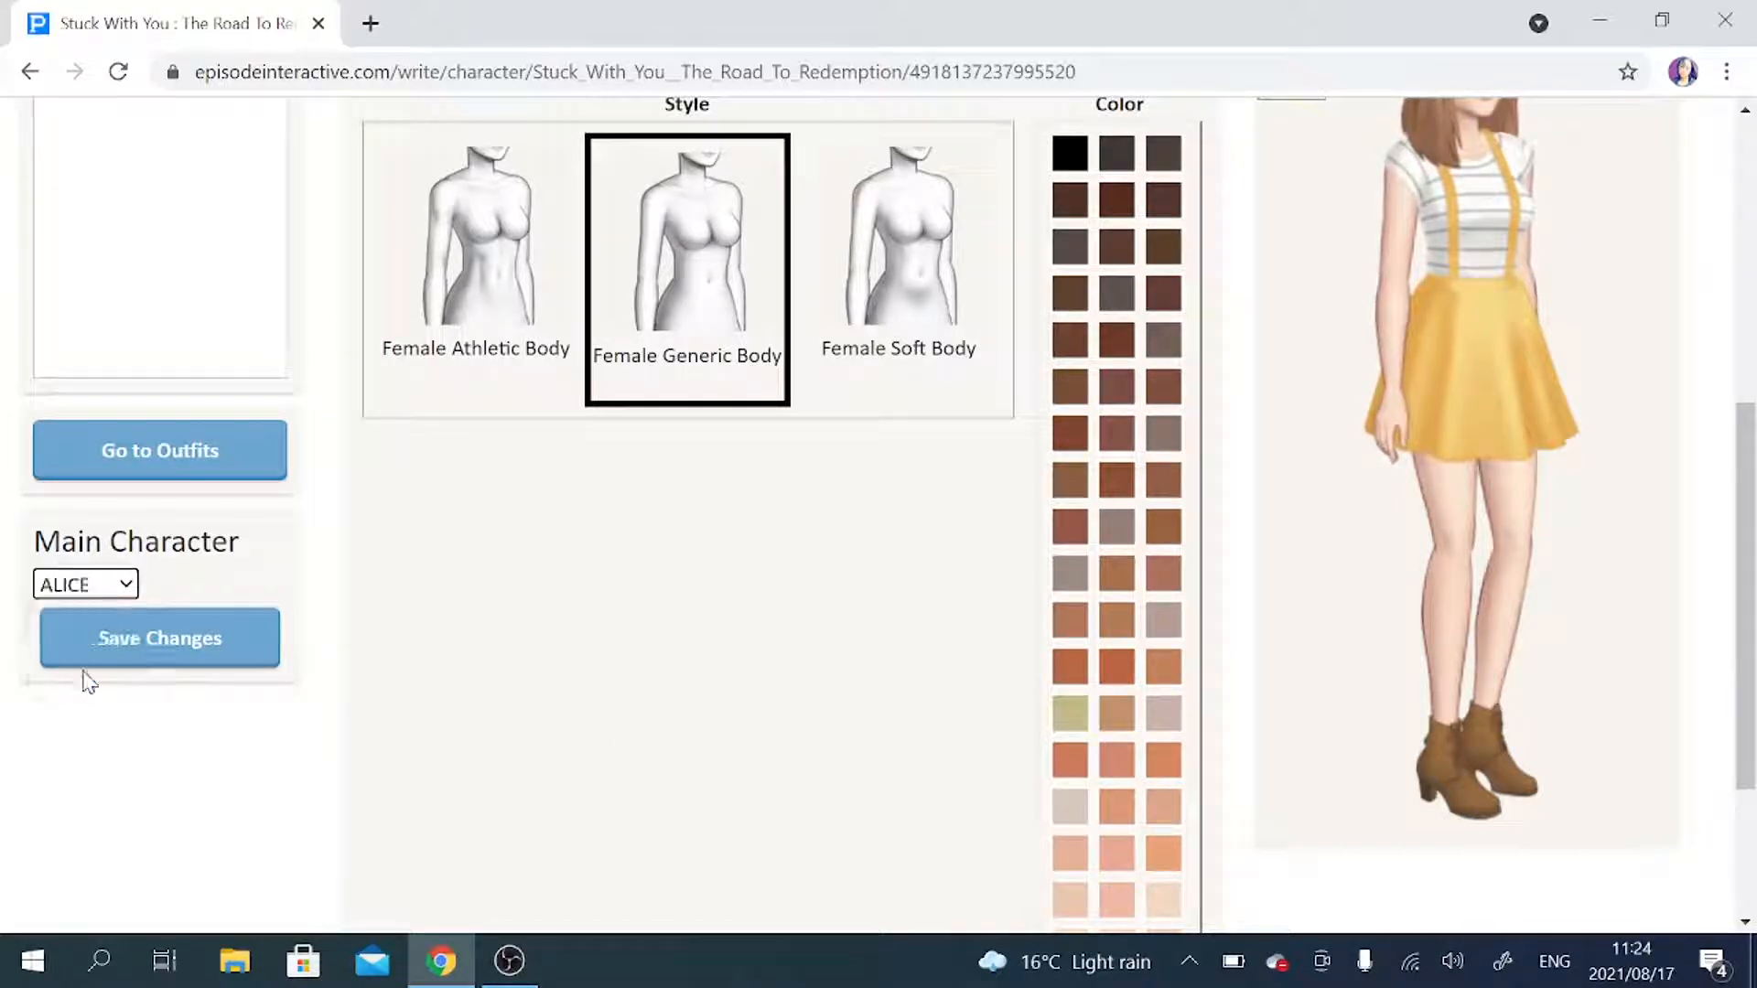
left_click(134, 659)
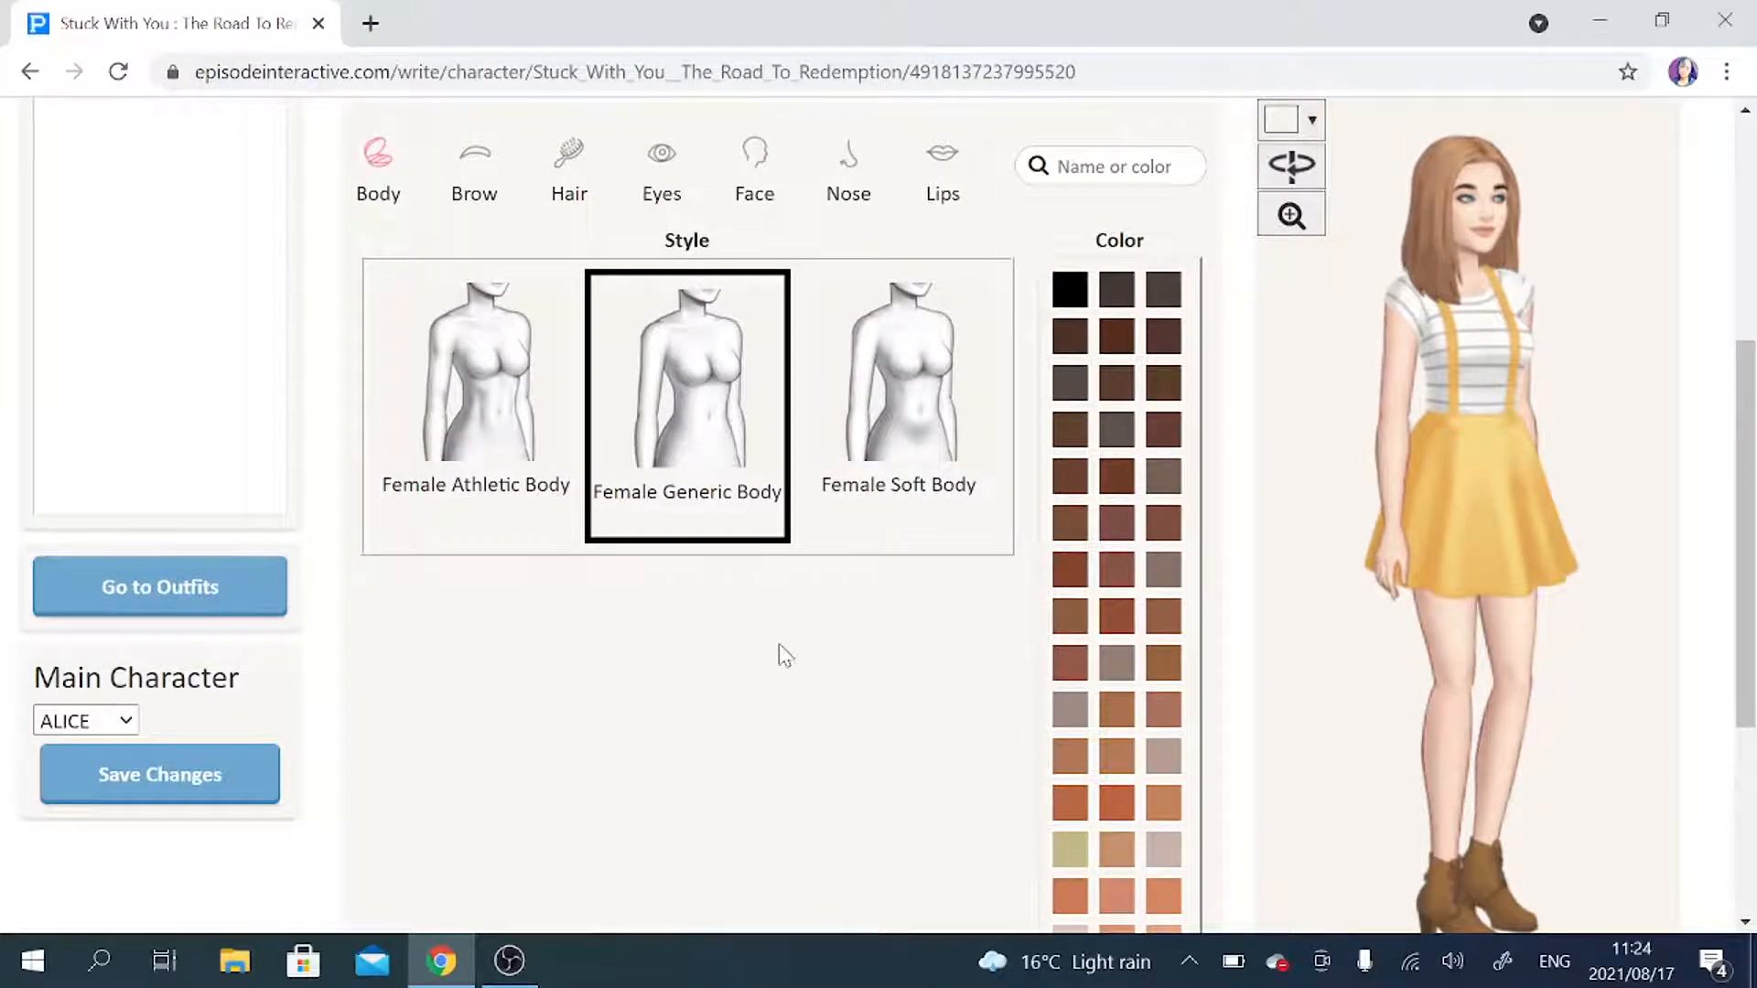
Look through the body styles and the full range of skin colors available for ALICE.
scroll(779, 645, "down", 1)
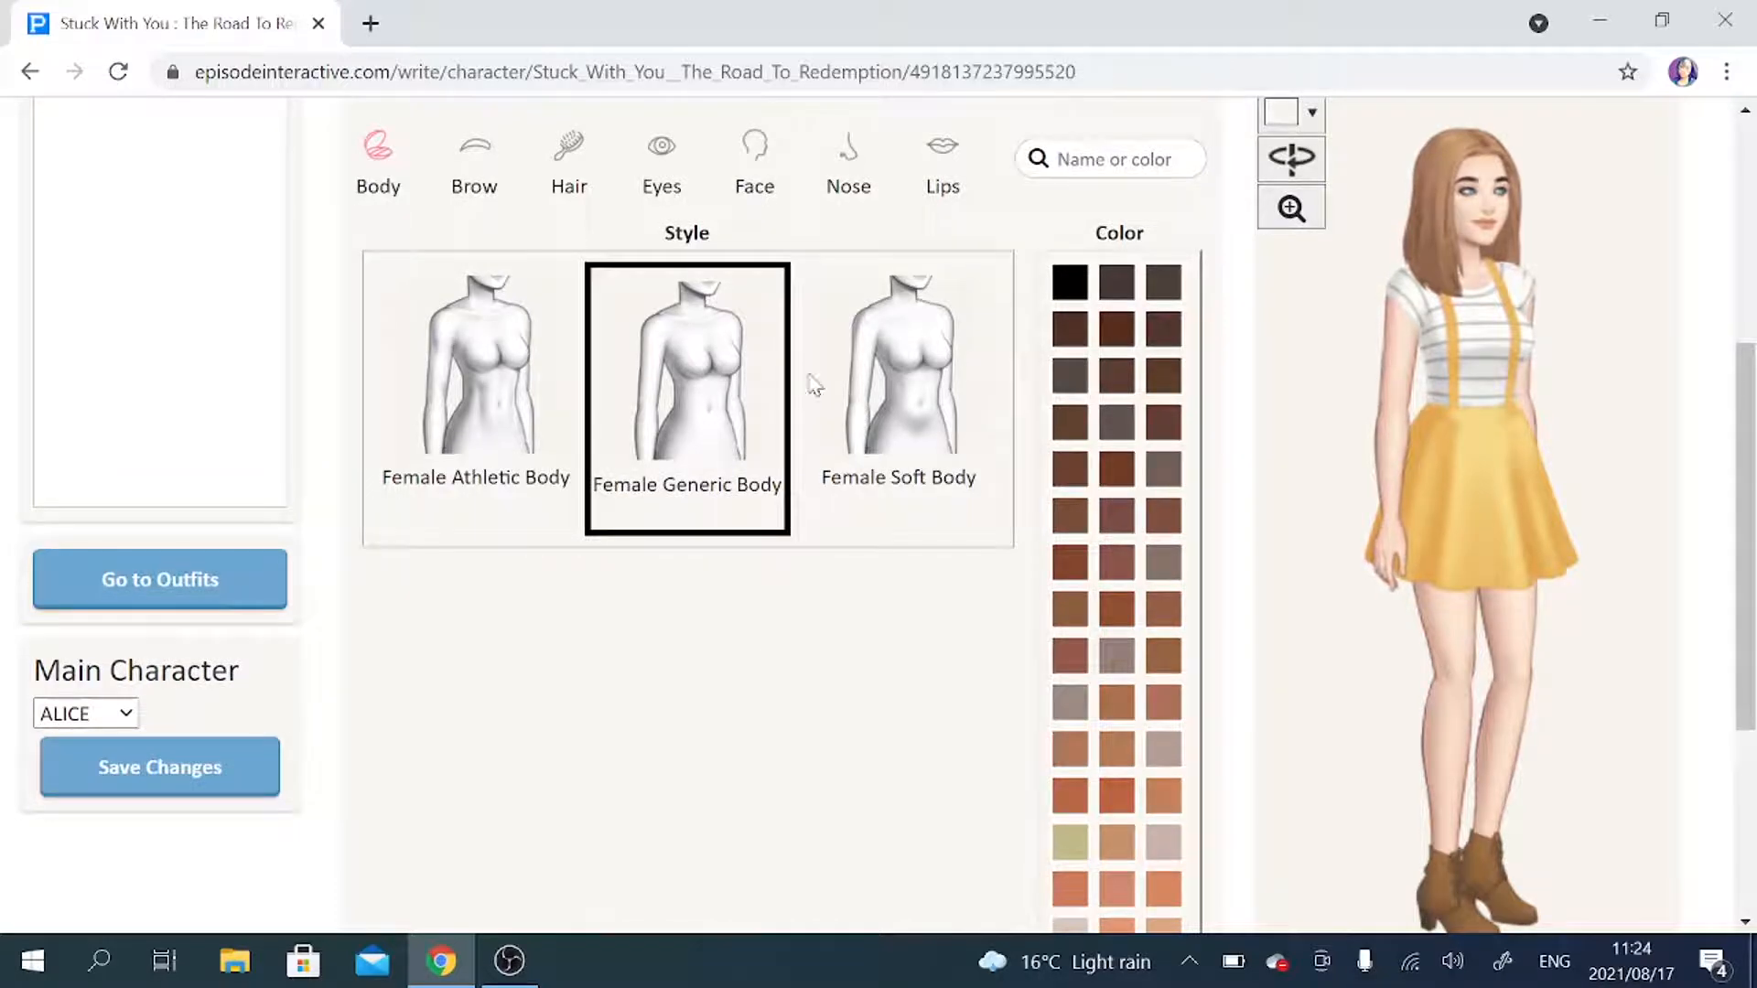
scroll(888, 574, "down", 1)
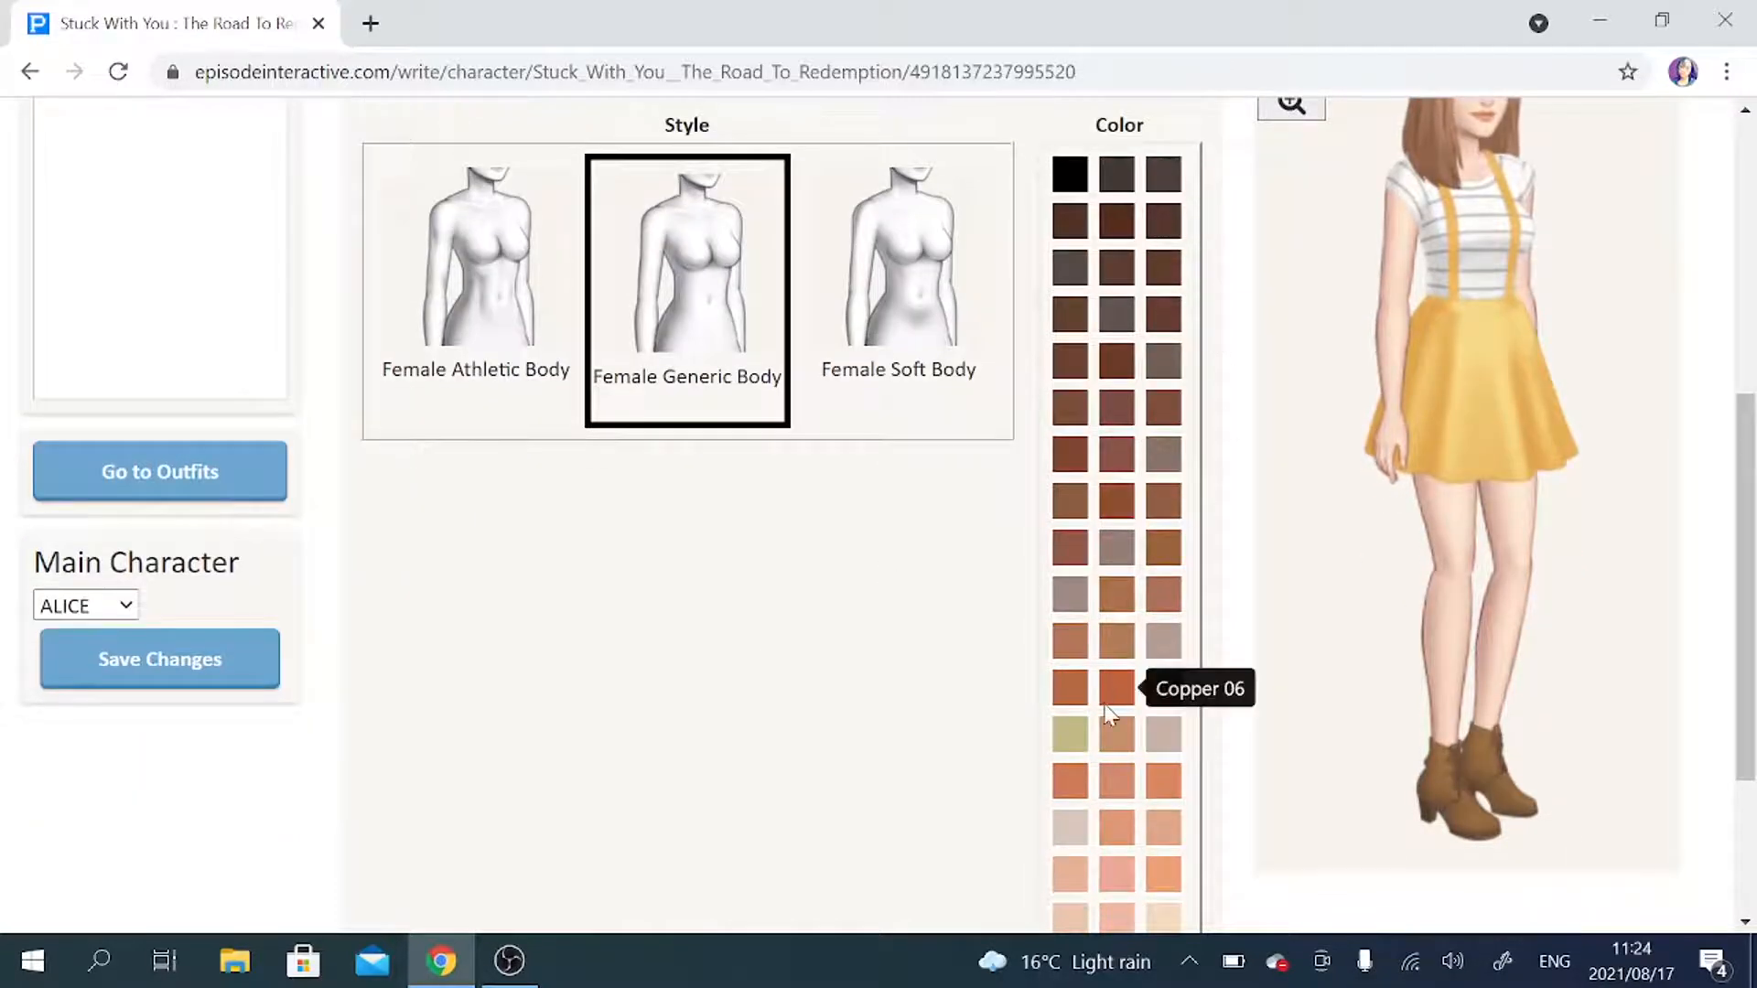
scroll(1108, 712, "down", 2)
scroll(1109, 712, "down", 1)
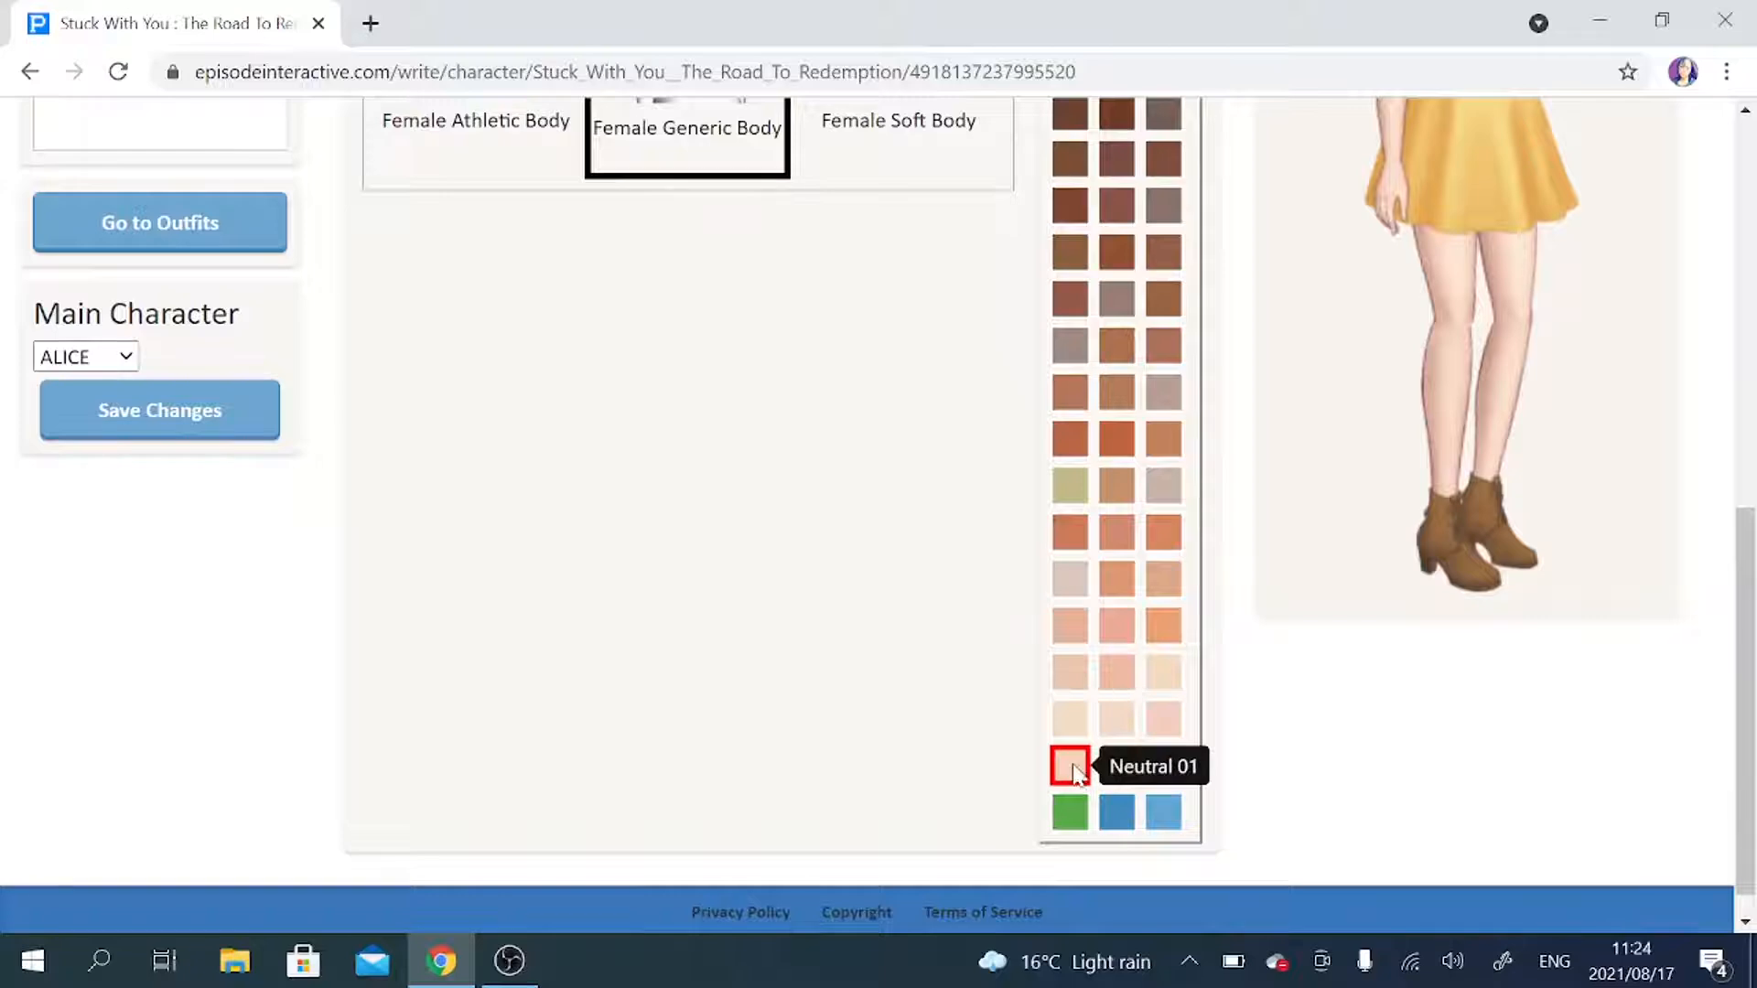
scroll(720, 402, "up", 3)
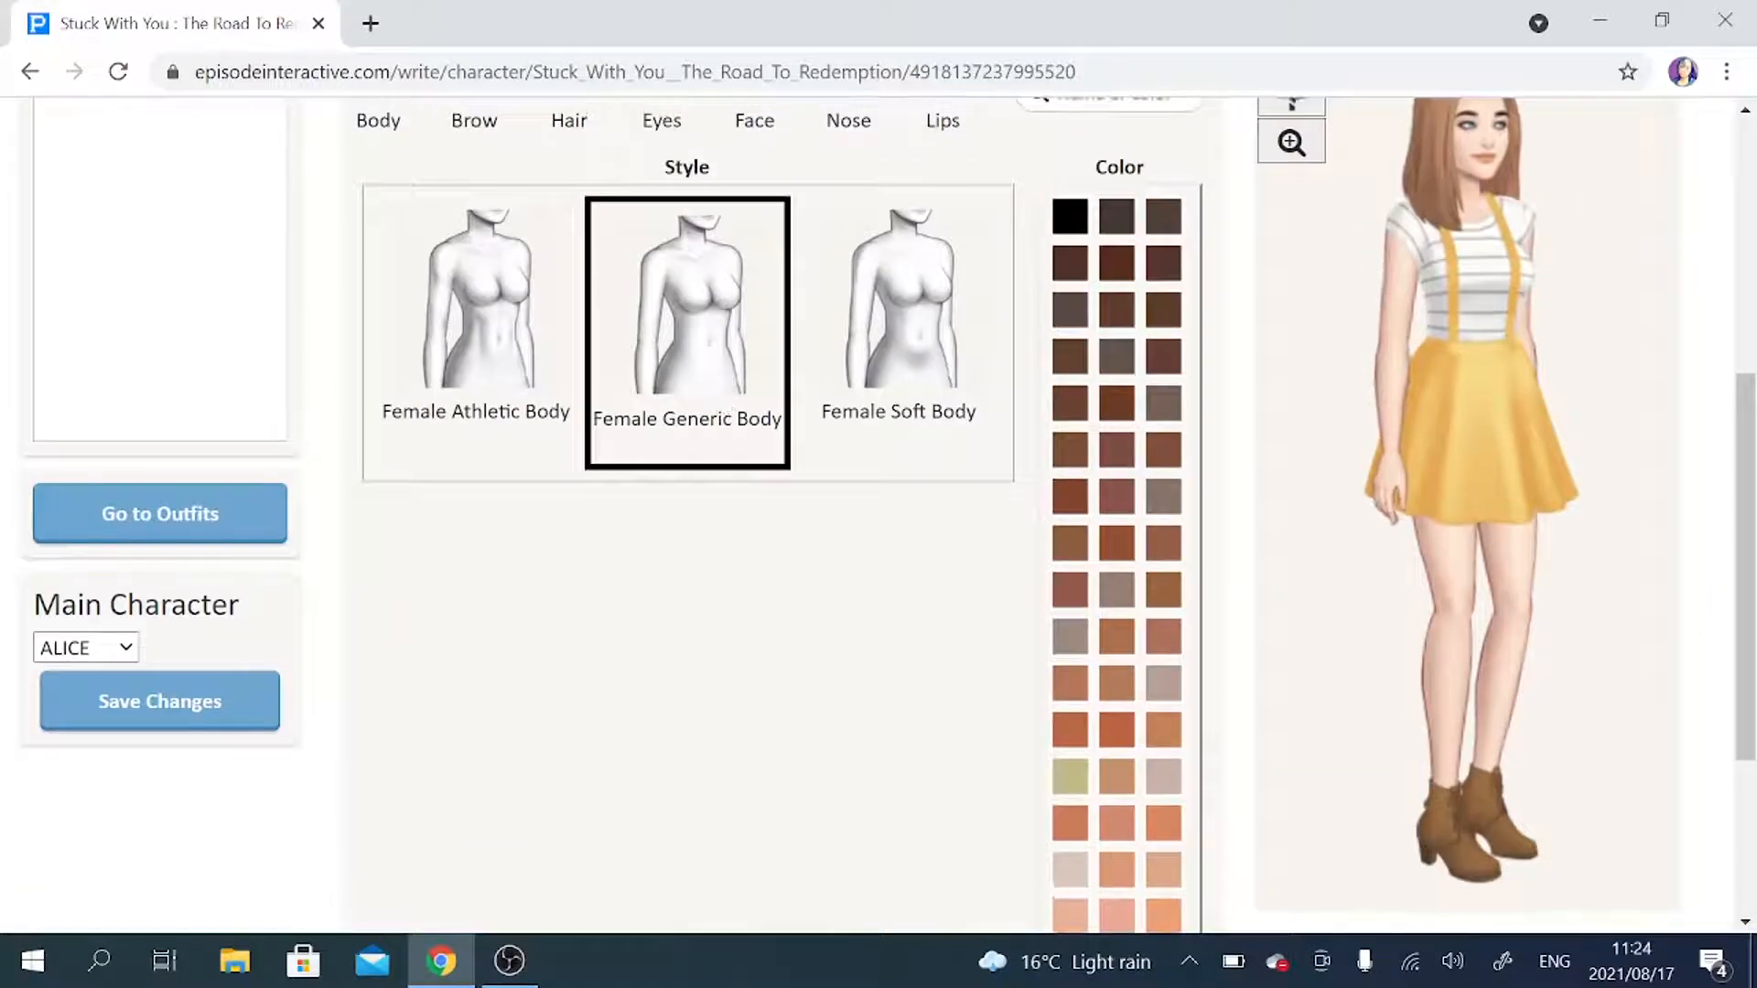
scroll(802, 489, "down", 1)
scroll(803, 489, "down", 3)
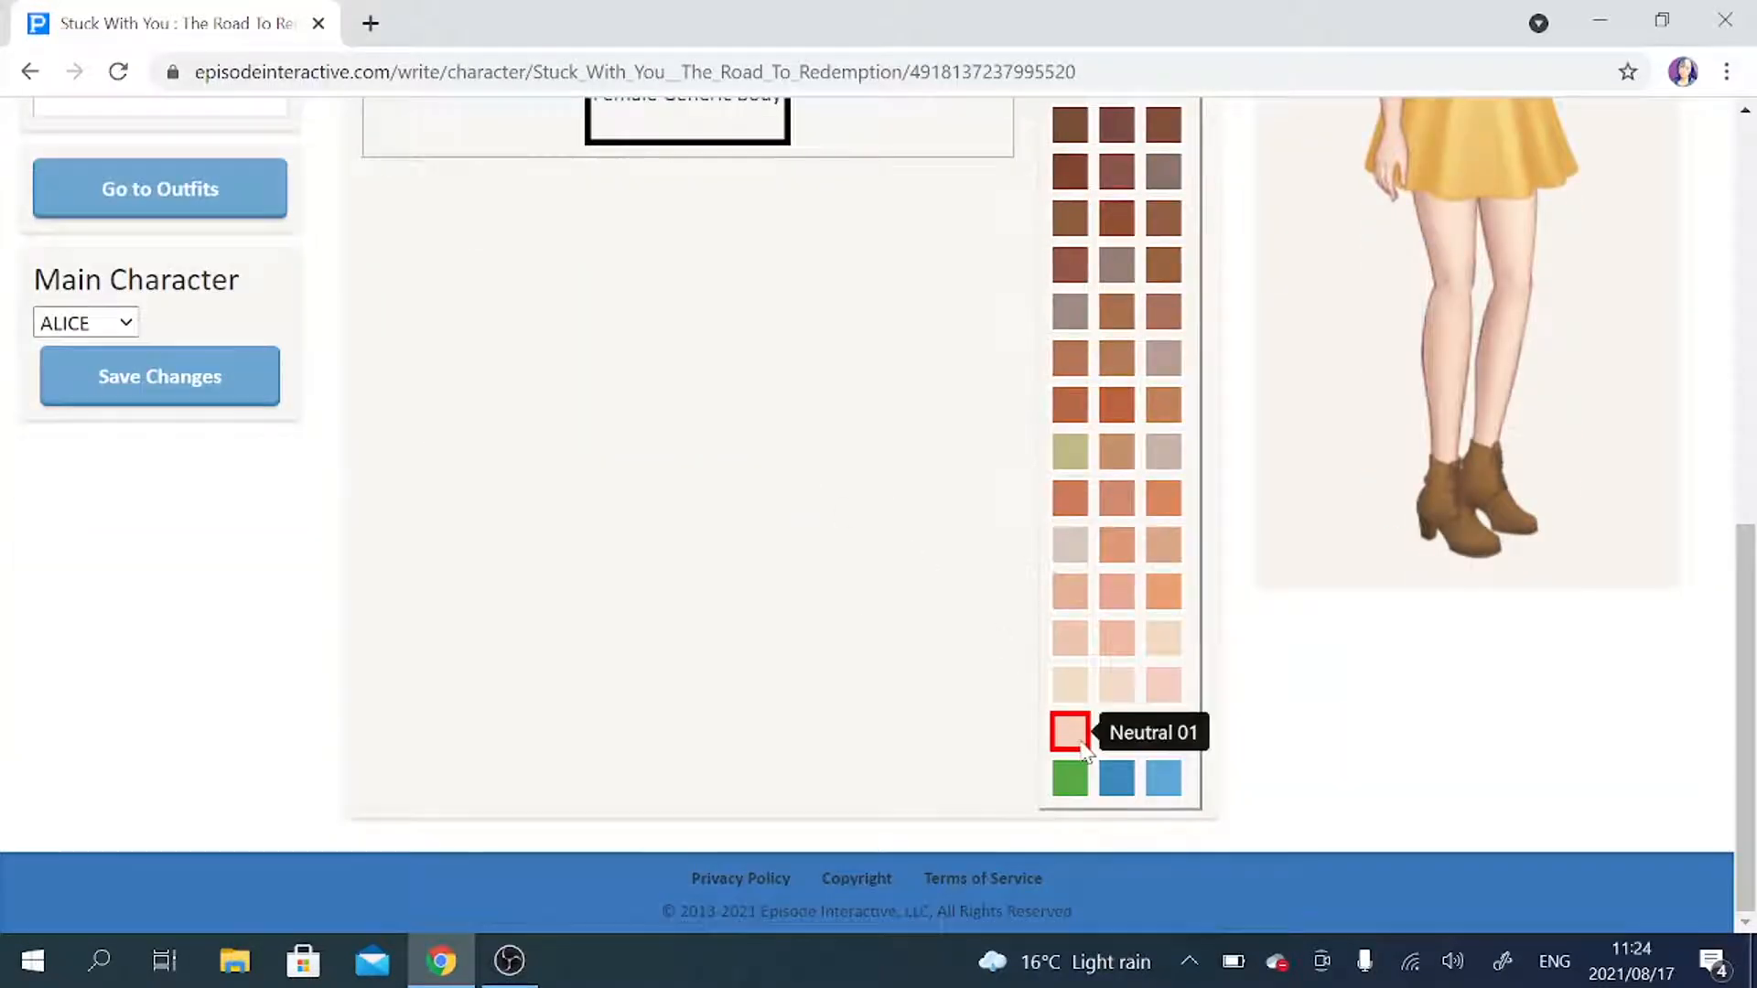
scroll(1043, 657, "up", 5)
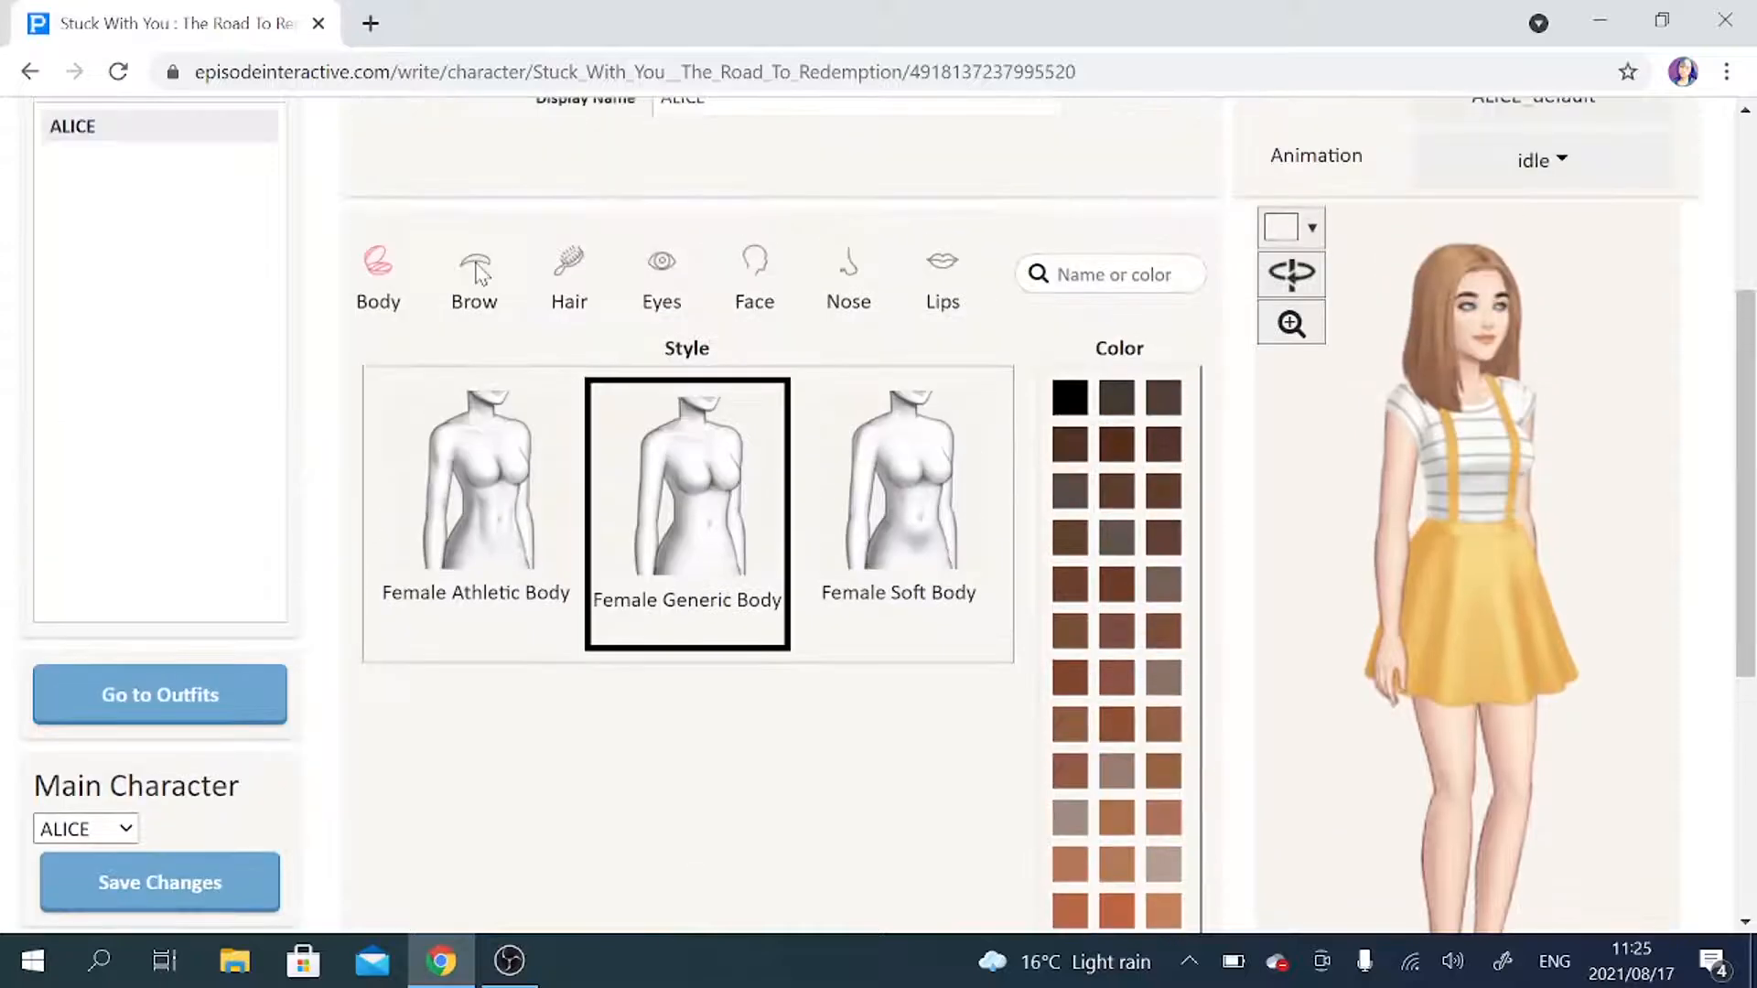
Look through the available eyebrow styles and eyebrow colors for ALICE.
left_click(475, 272)
scroll(1190, 779, "down", 1)
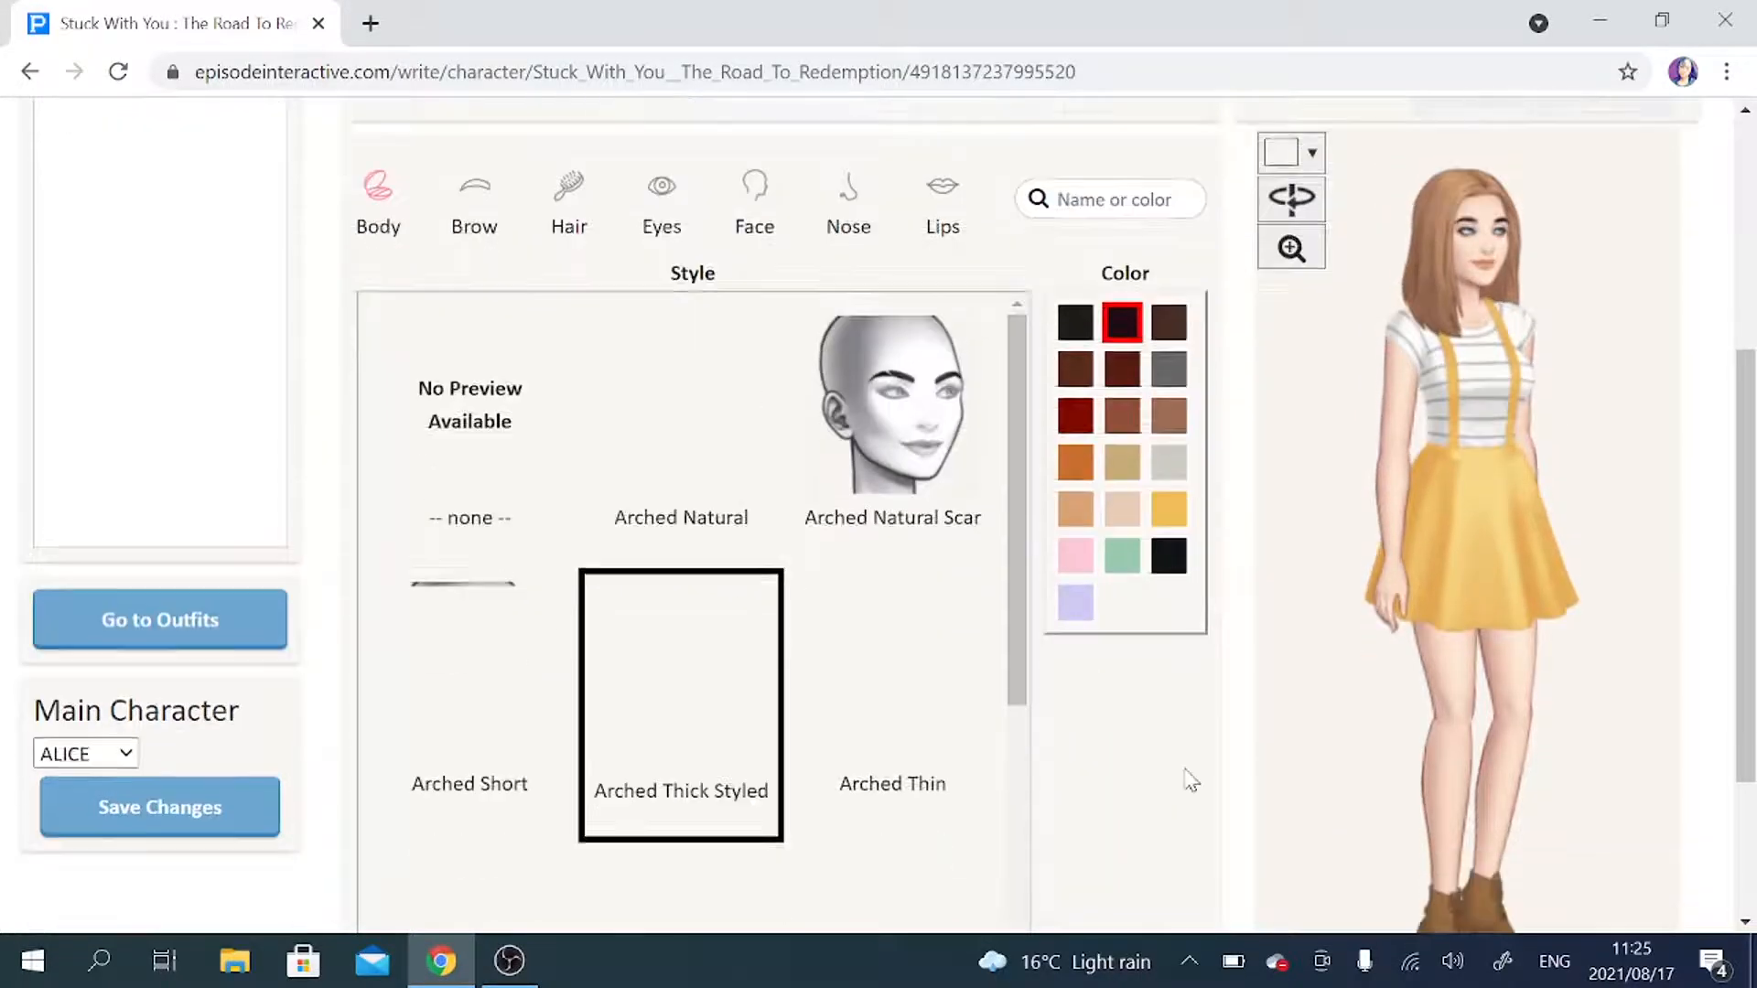
scroll(1184, 776, "down", 1)
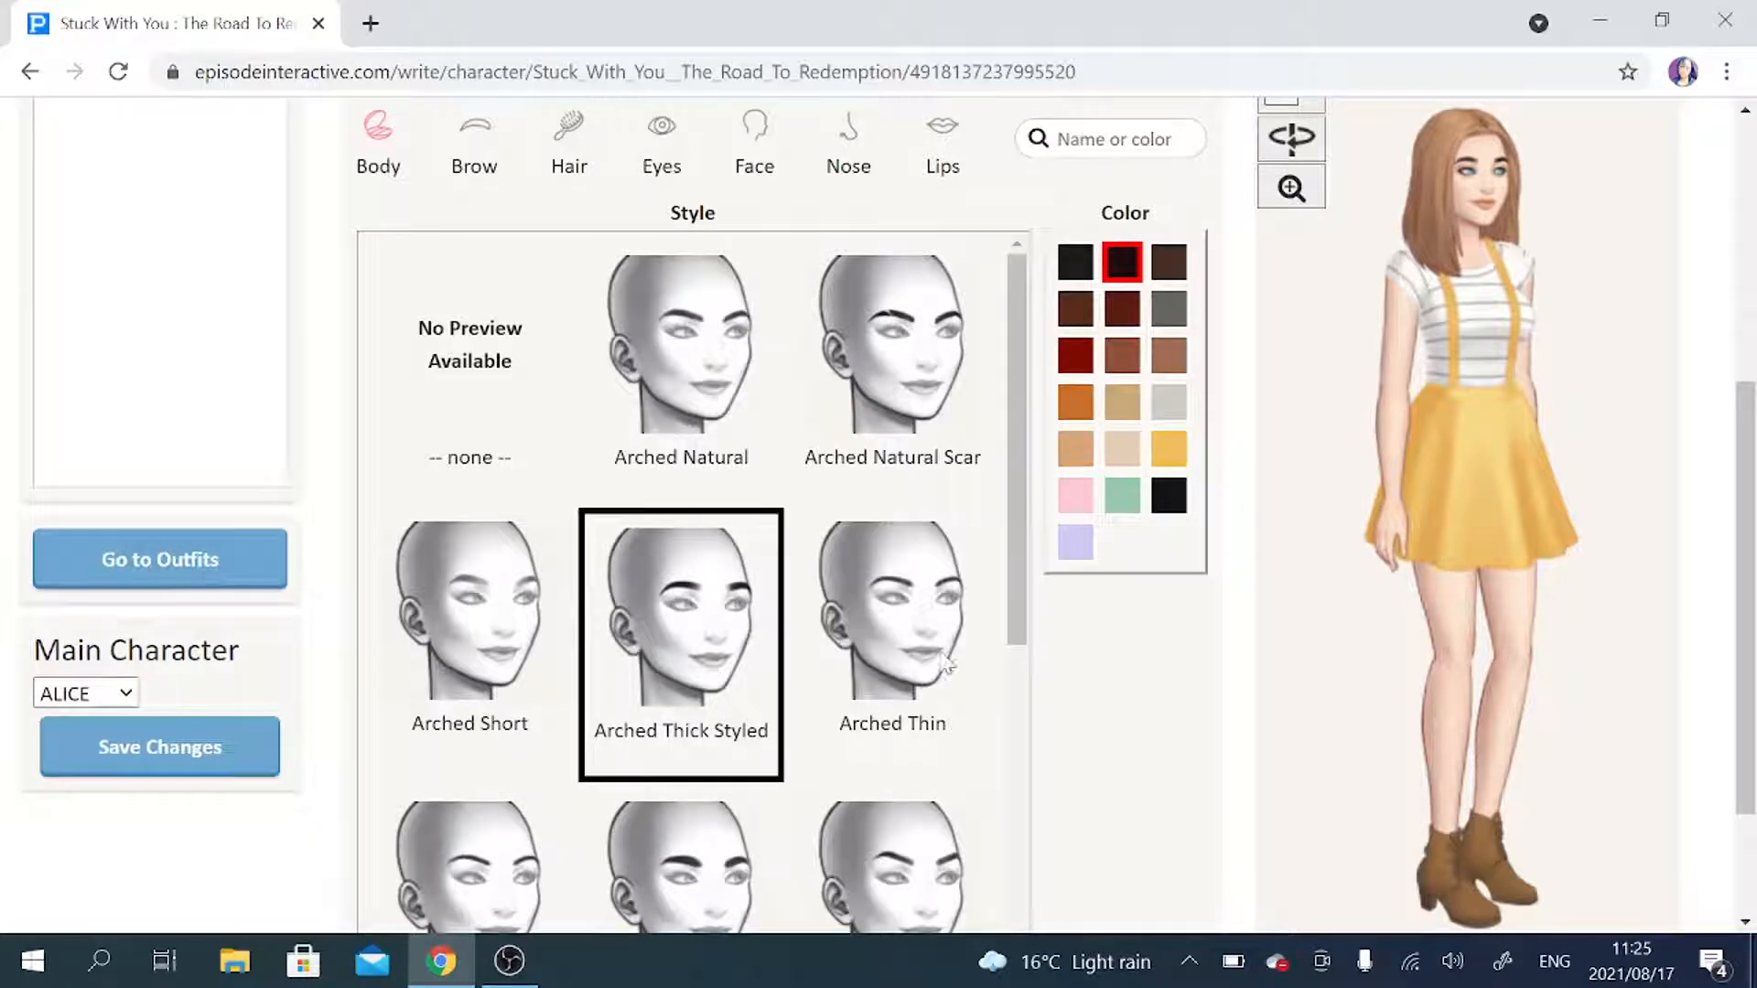
left_click_drag(1025, 510, 1019, 853)
scroll(1094, 800, "down", 2)
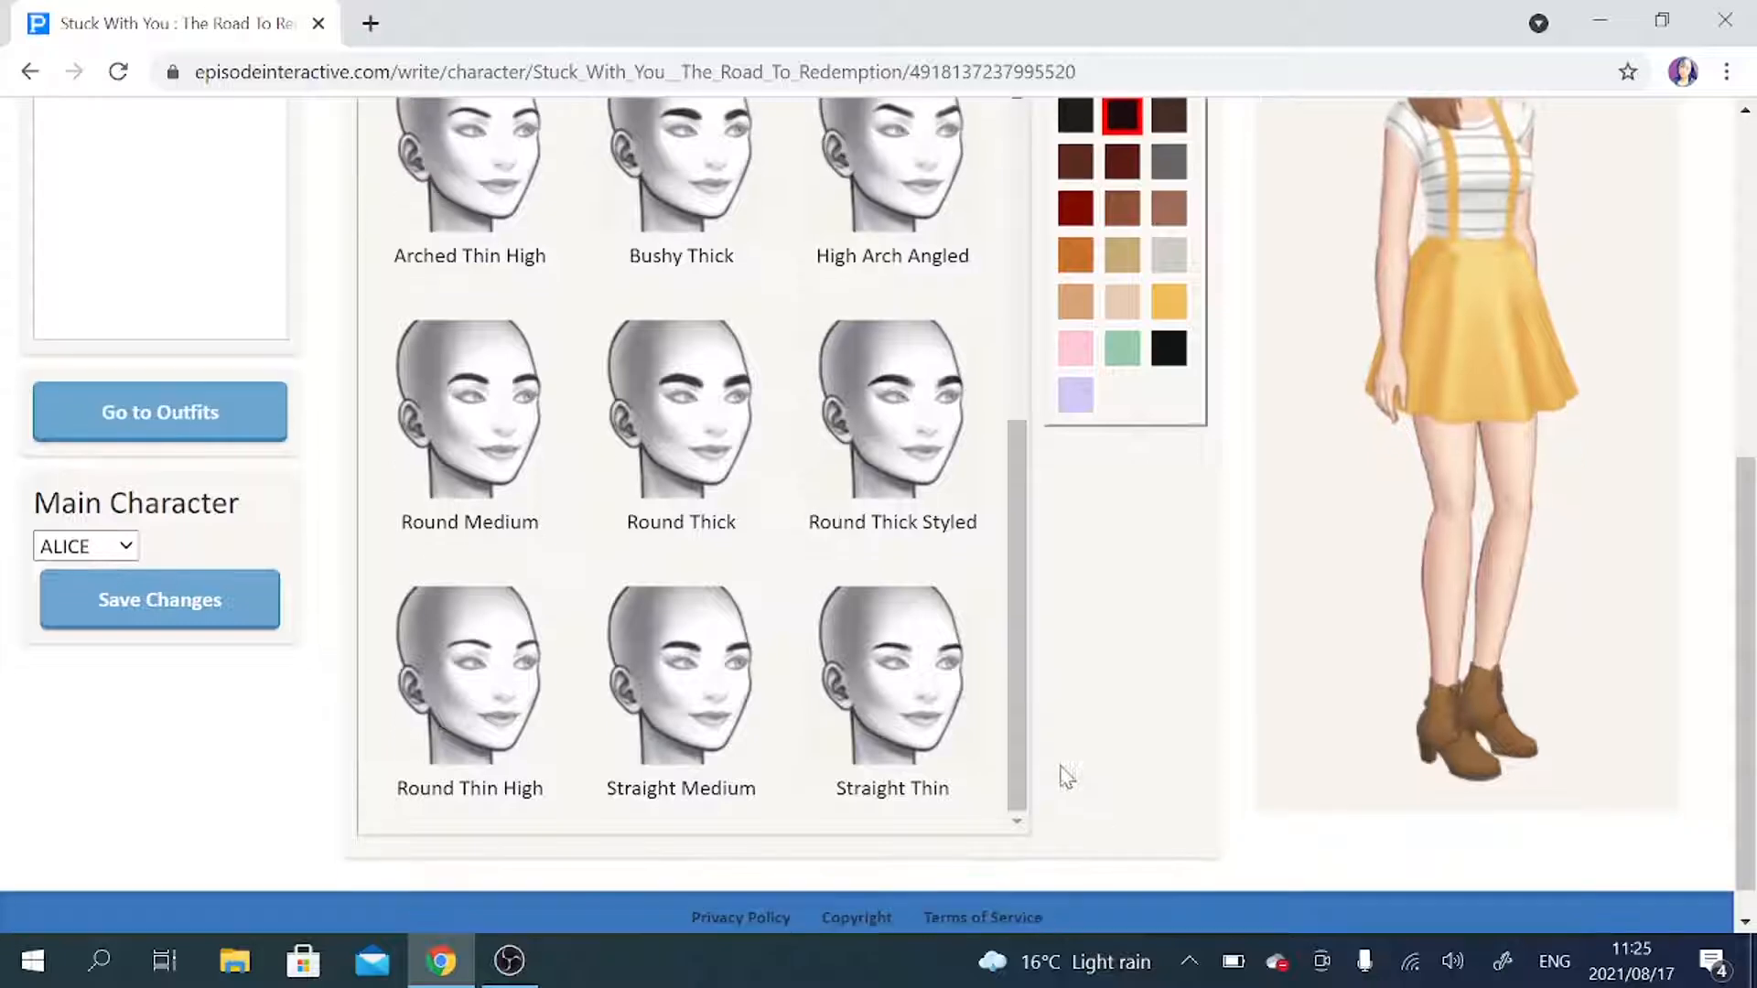
scroll(976, 353, "up", 8)
scroll(1078, 351, "up", 1)
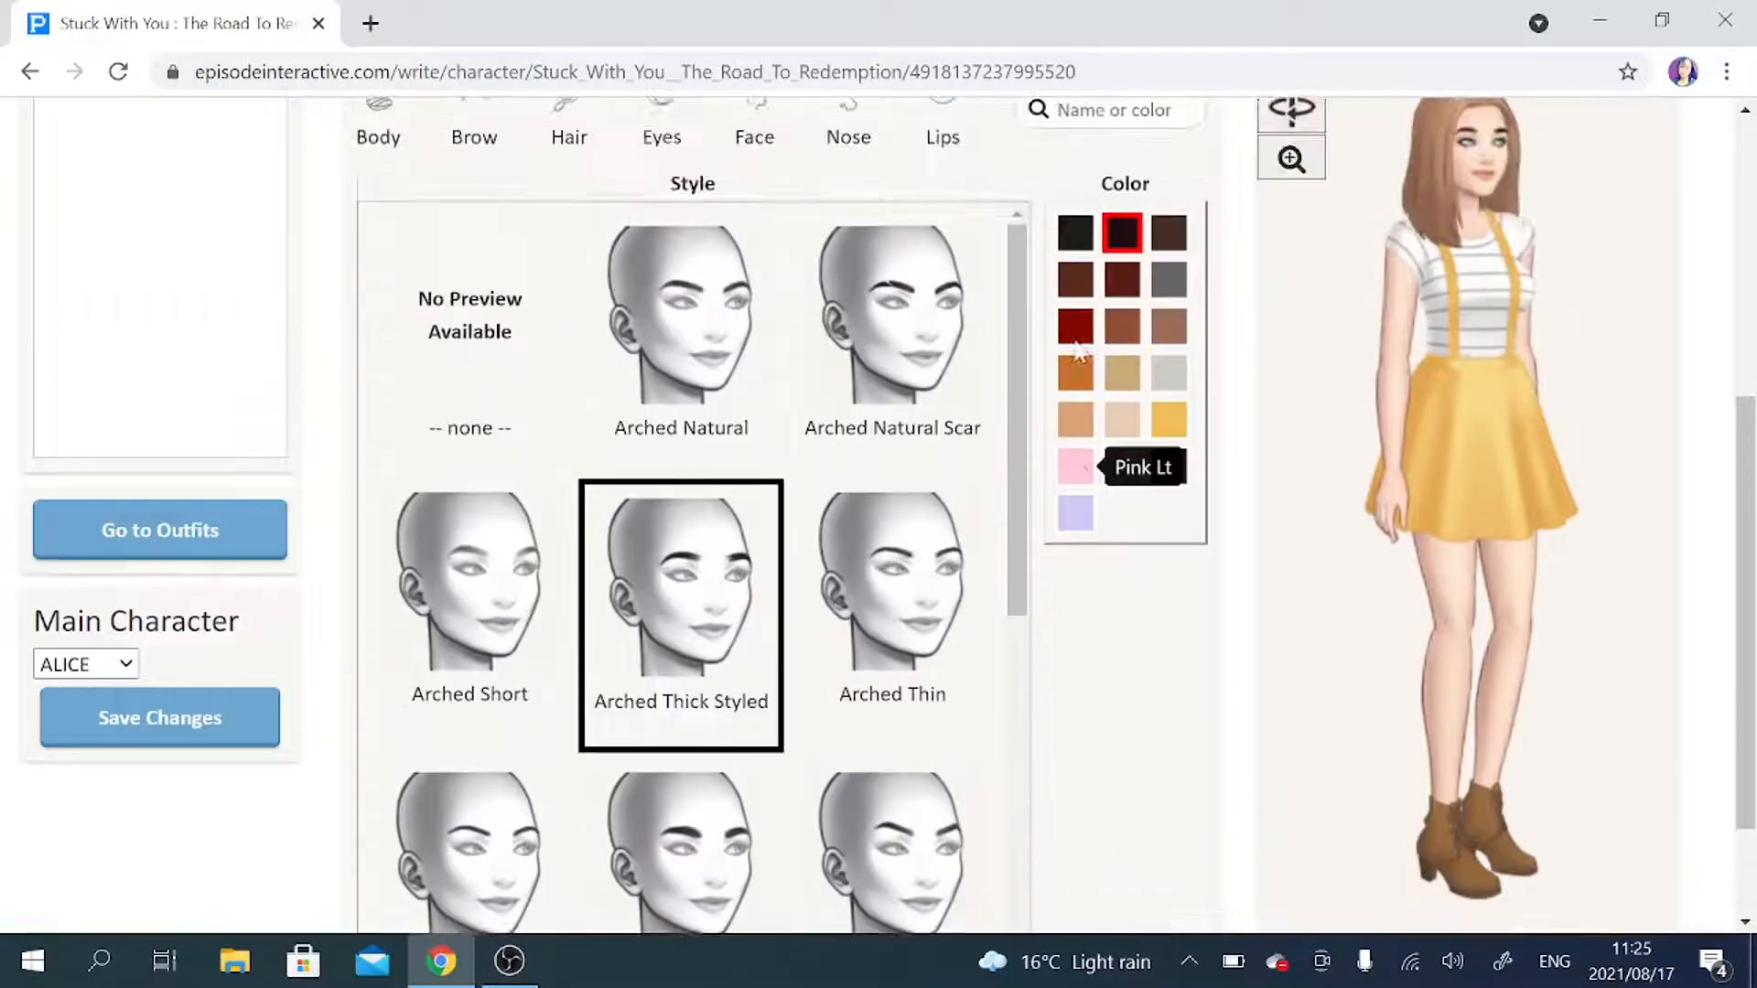
scroll(1078, 350, "up", 1)
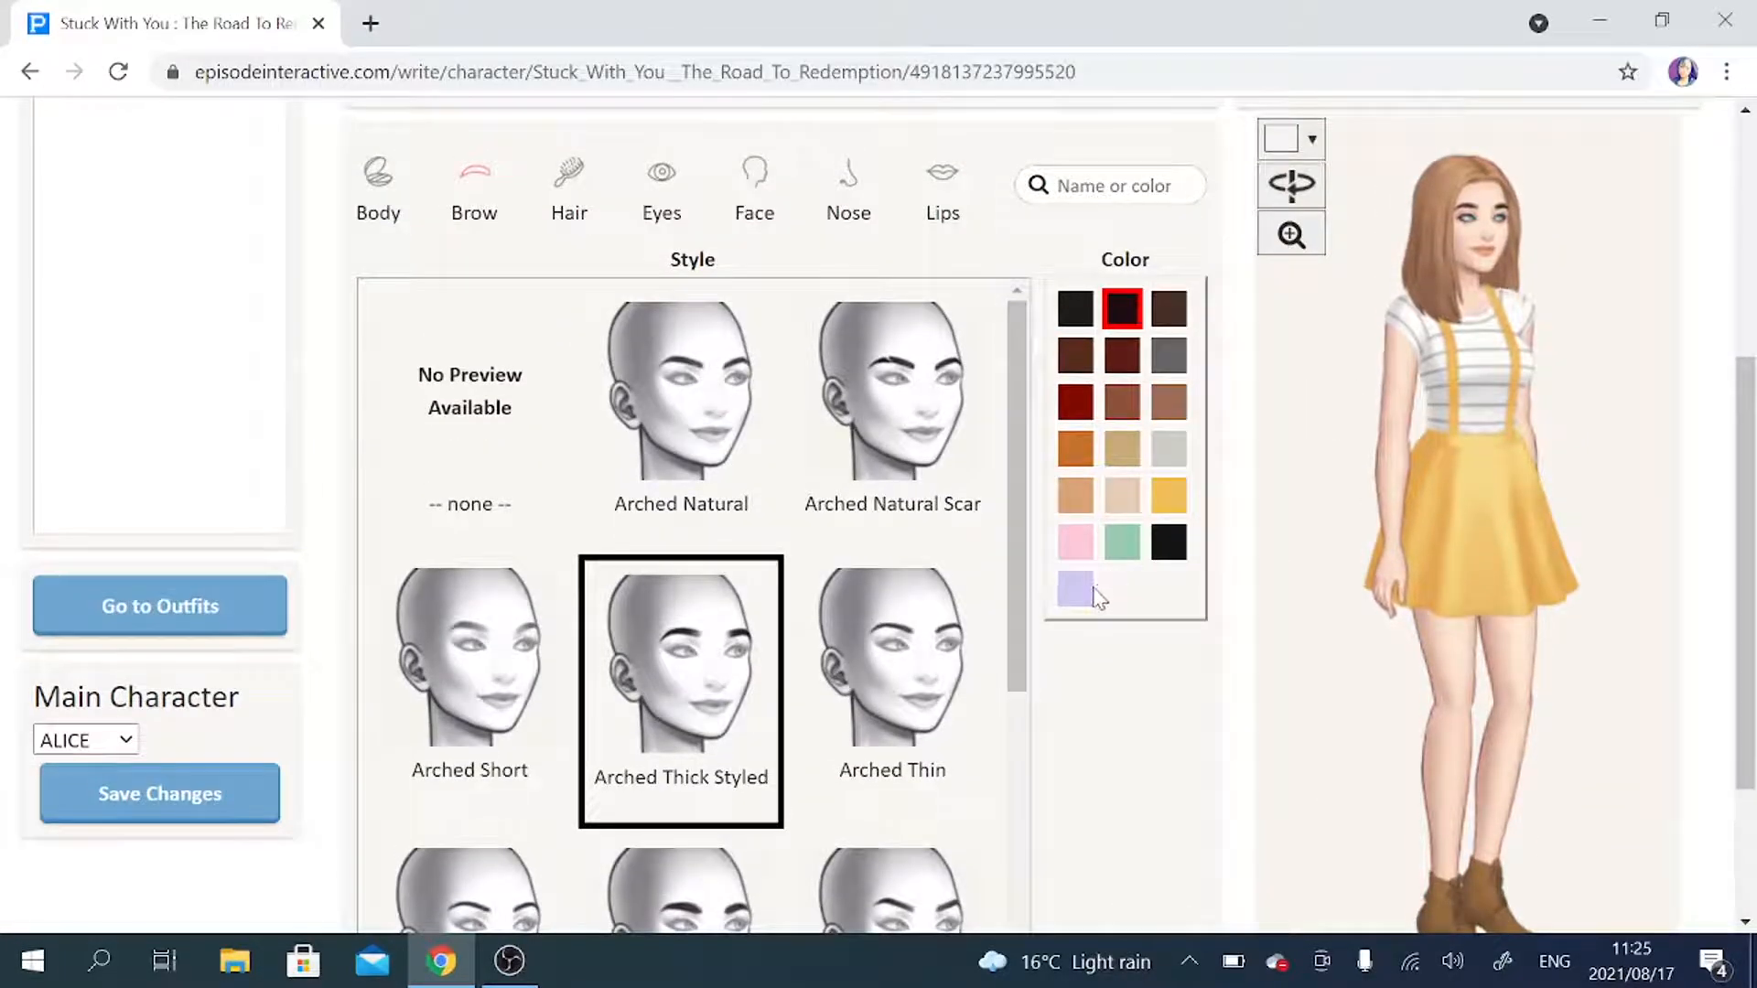
Try the Pink Lt eyebrow color in a close-up preview and restore the previous dark color.
left_click(1077, 545)
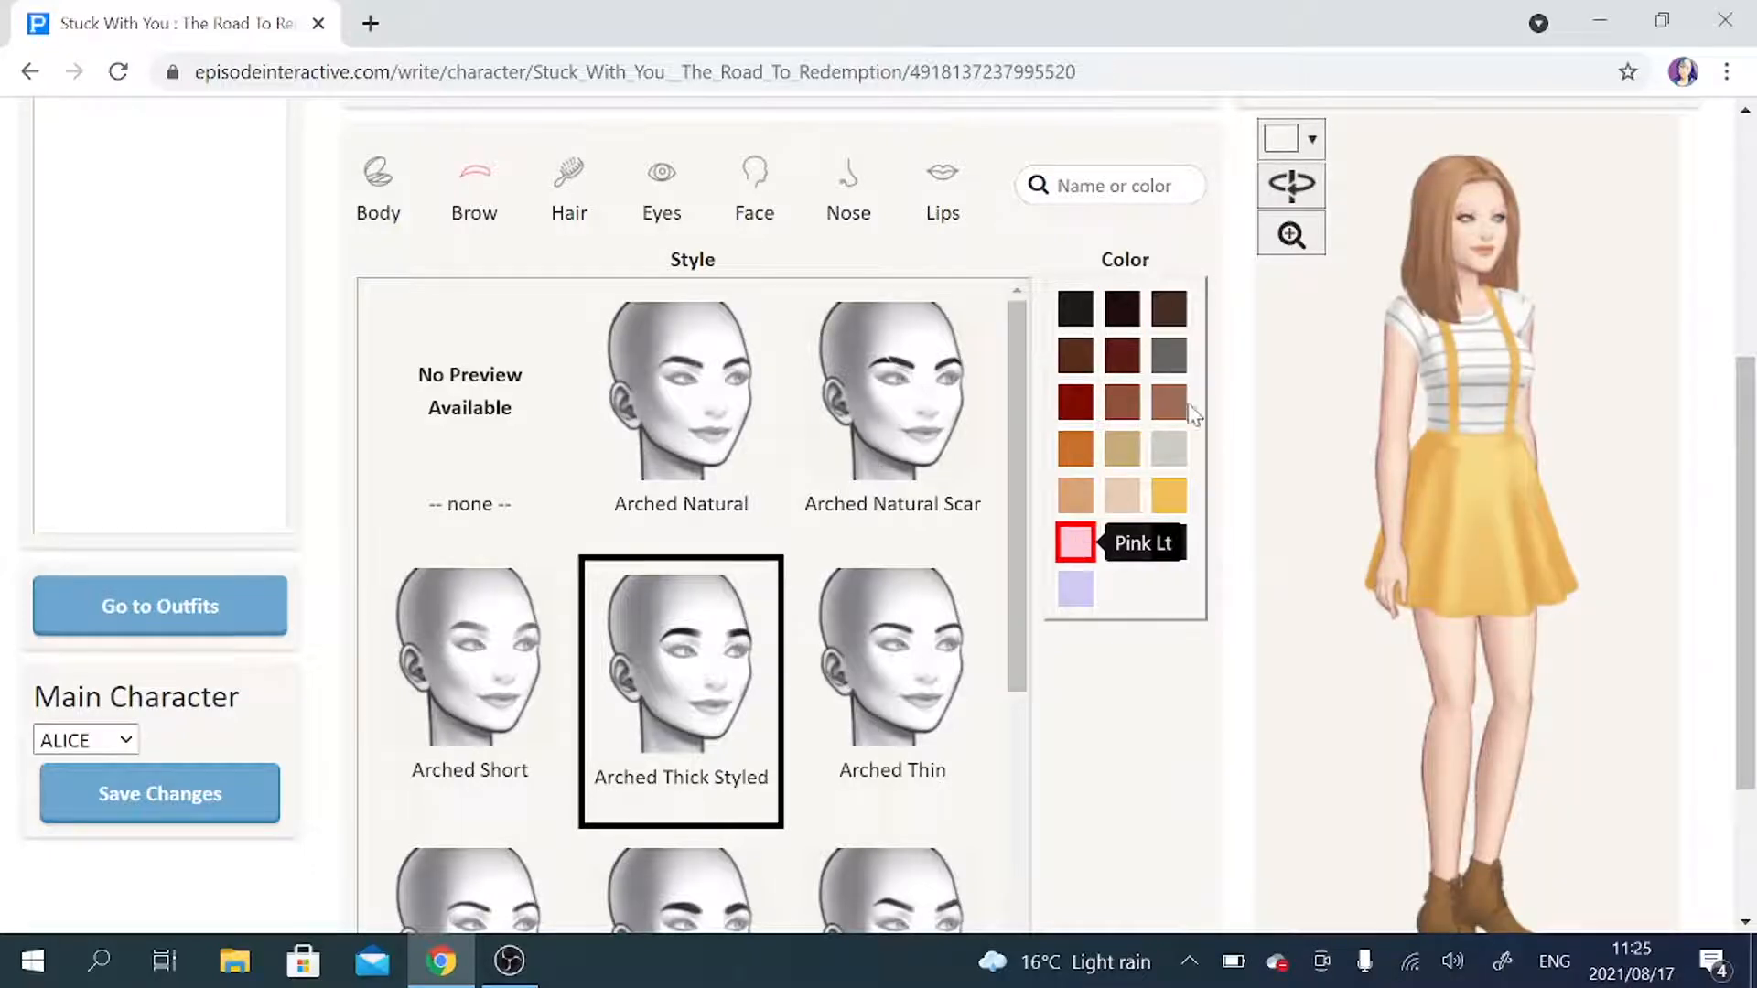
left_click(1291, 235)
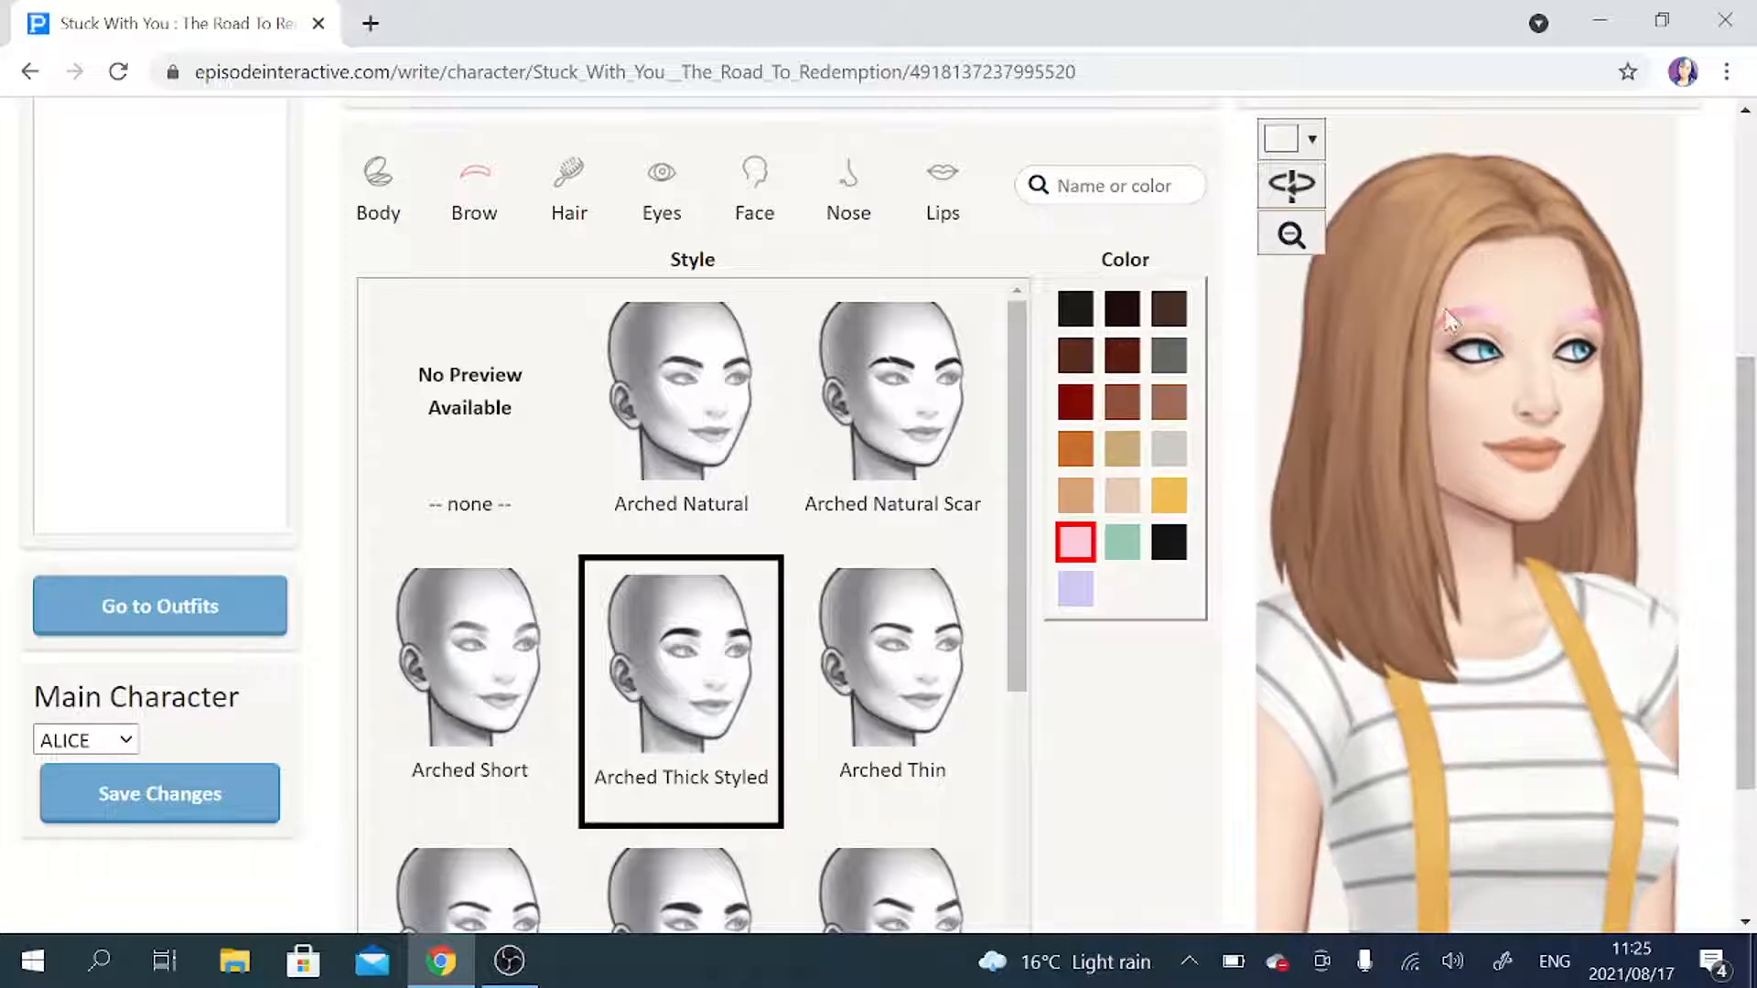
left_click(1126, 311)
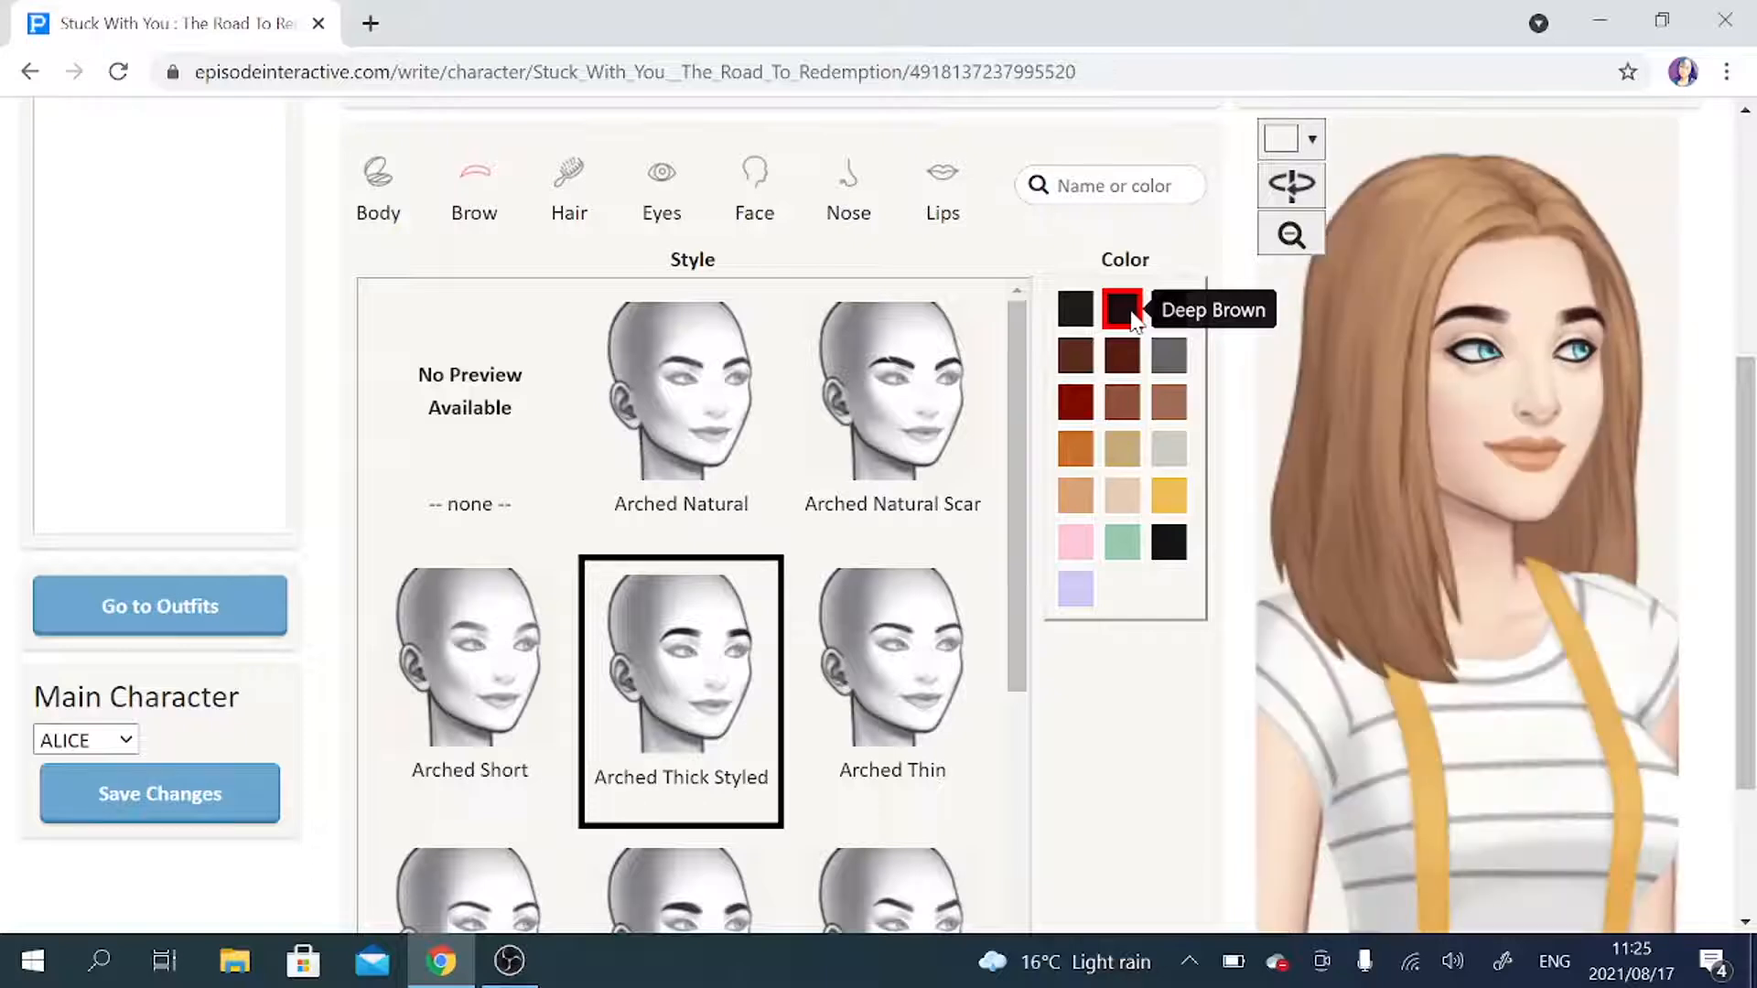
left_click(1288, 234)
Give ALICE the Beach Wave Hair style and turn the preview around to show the hair from behind.
left_click(586, 206)
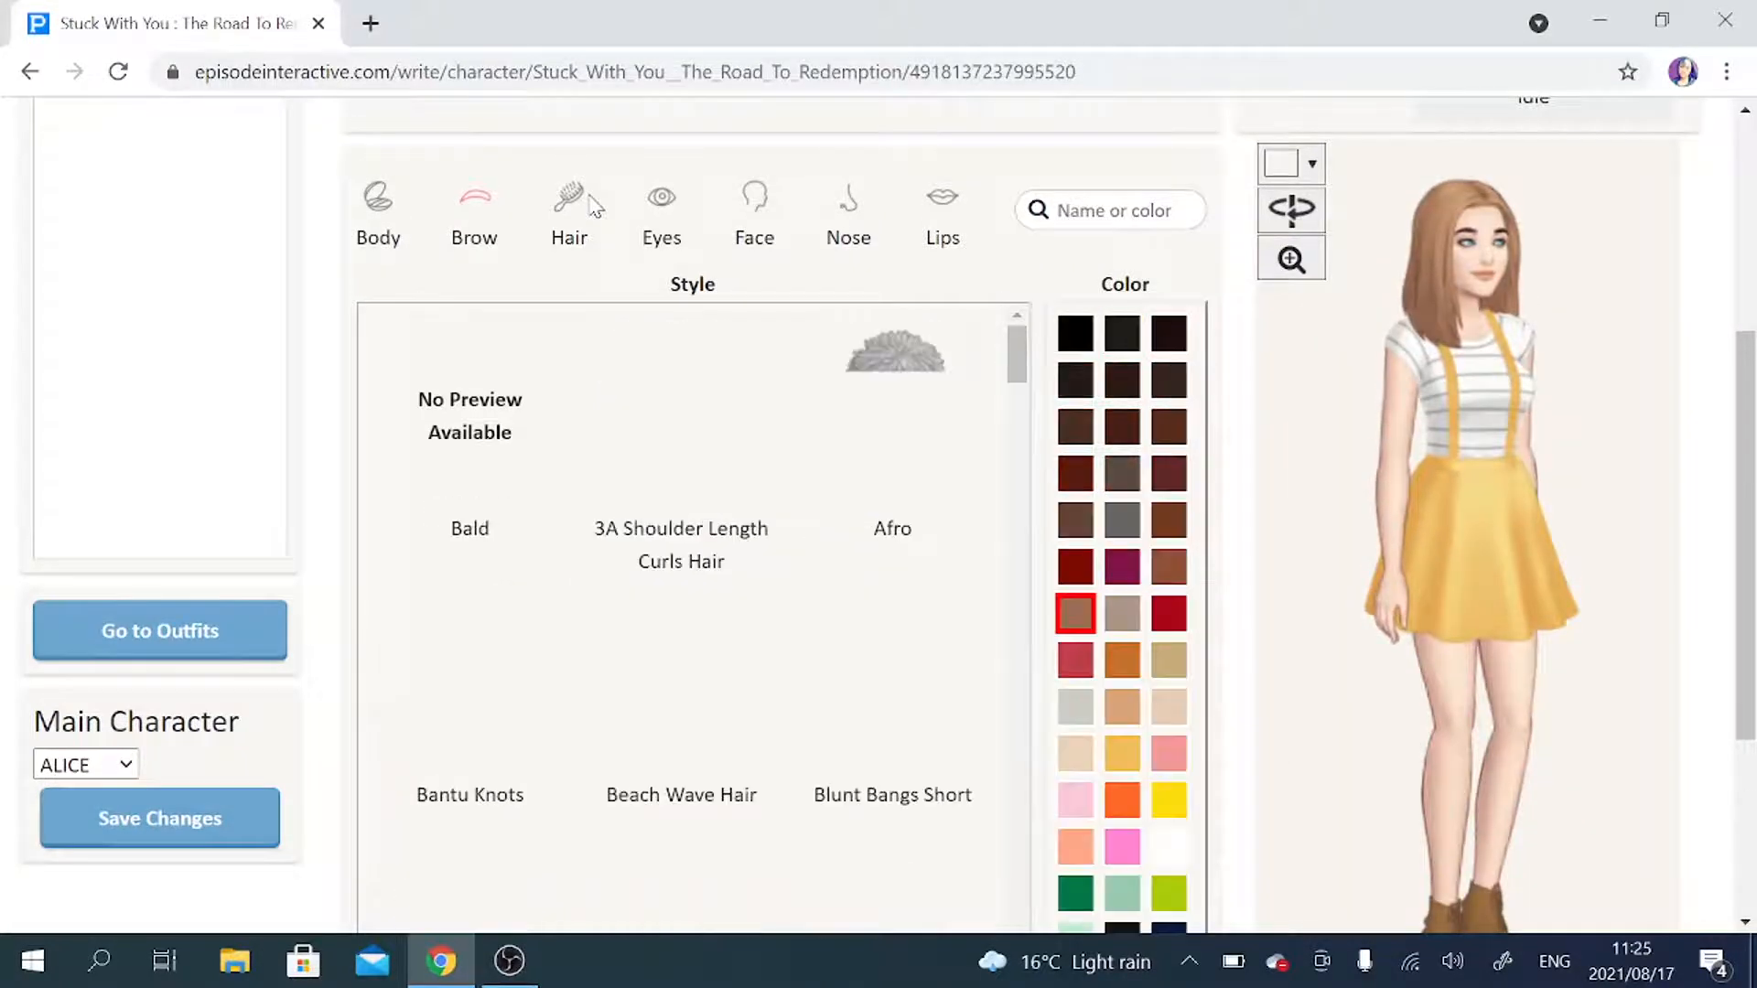
scroll(997, 234, "down", 1)
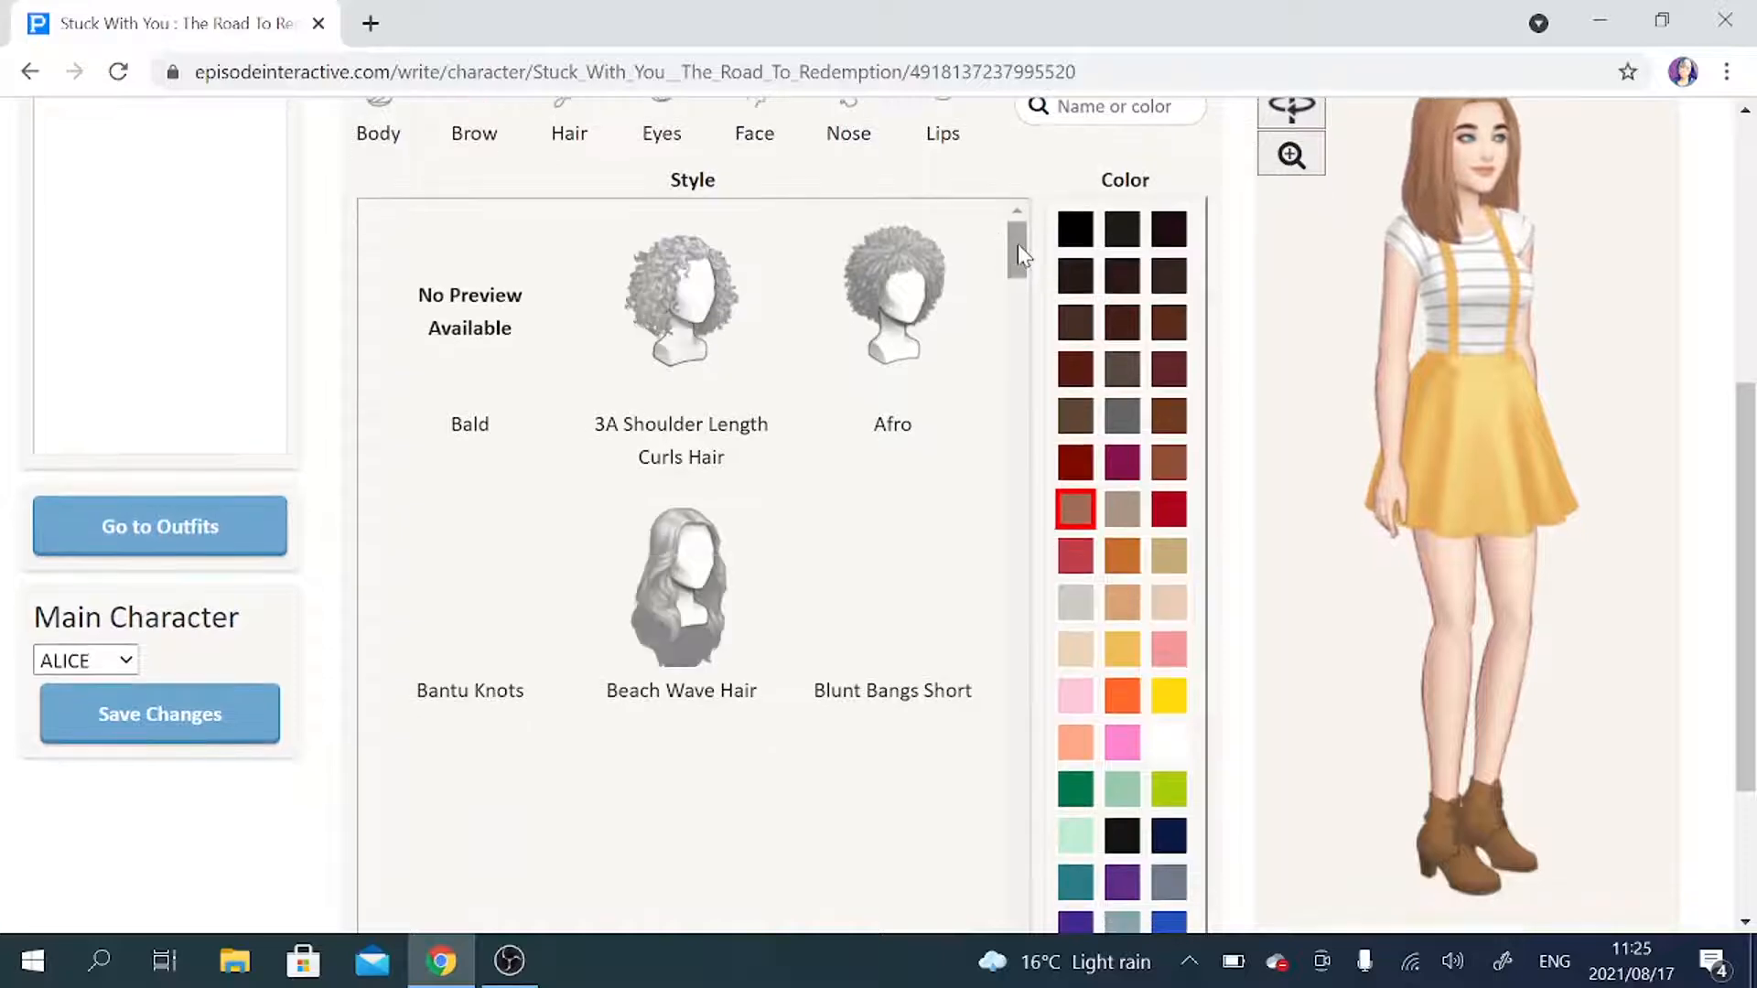
scroll(1266, 437, "up", 1)
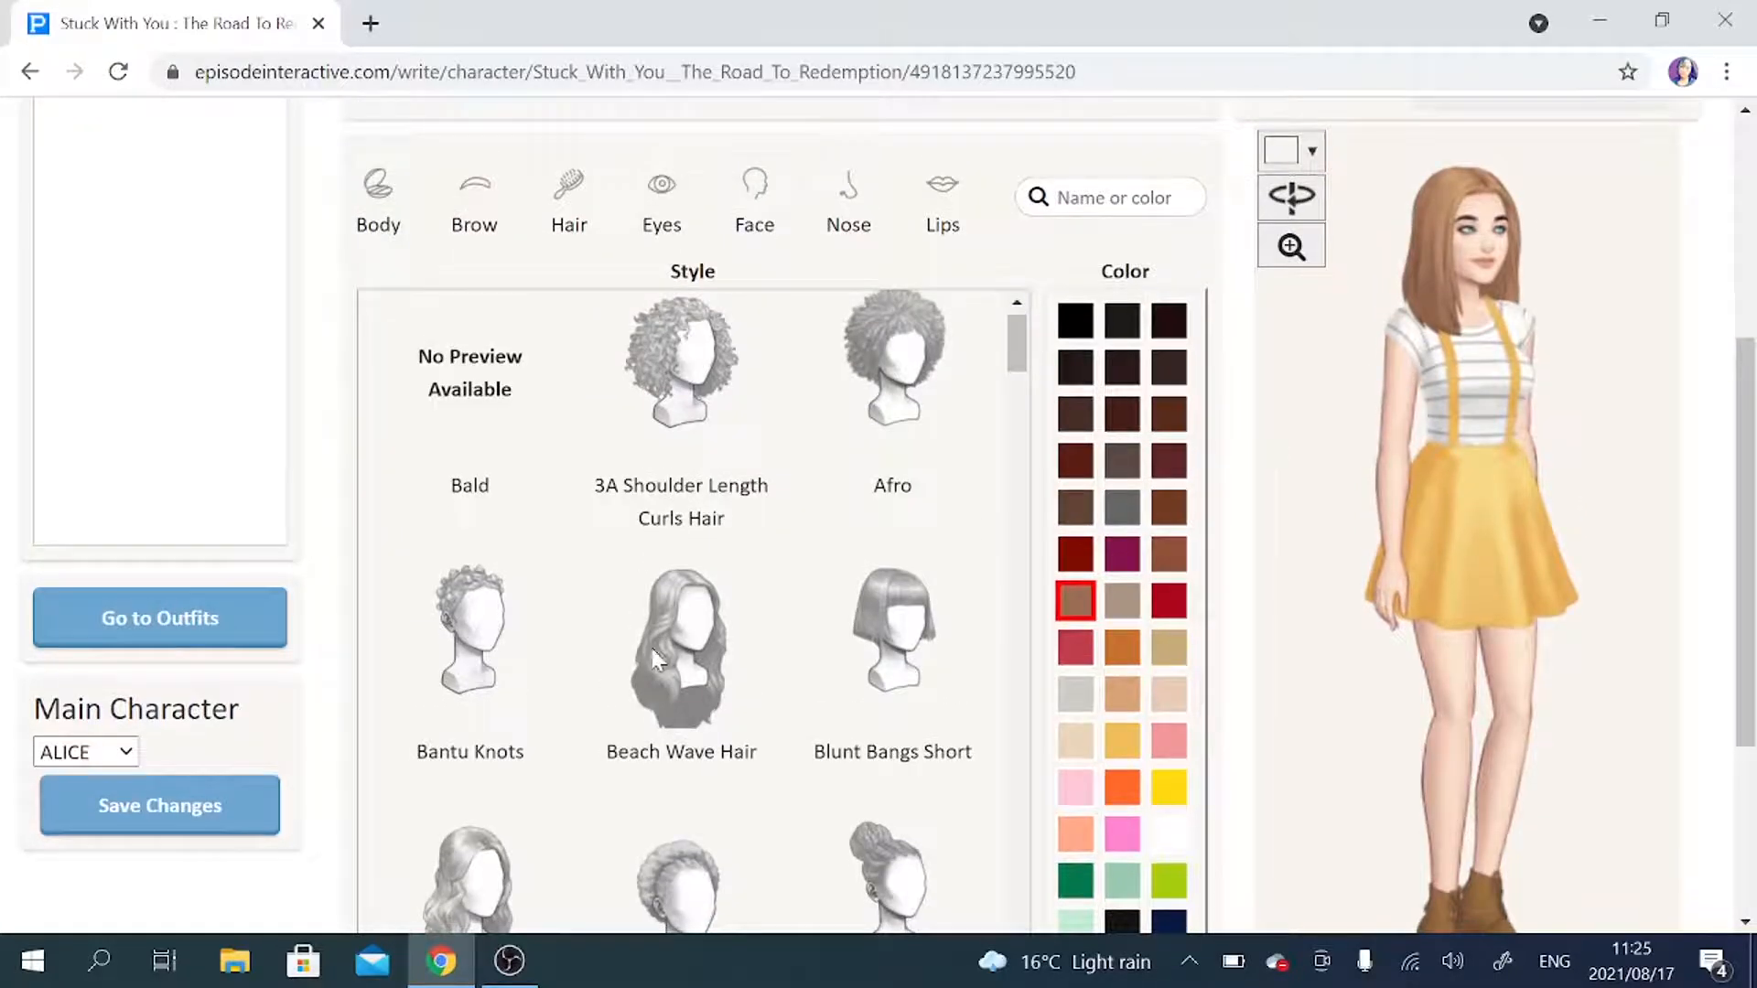
left_click(657, 646)
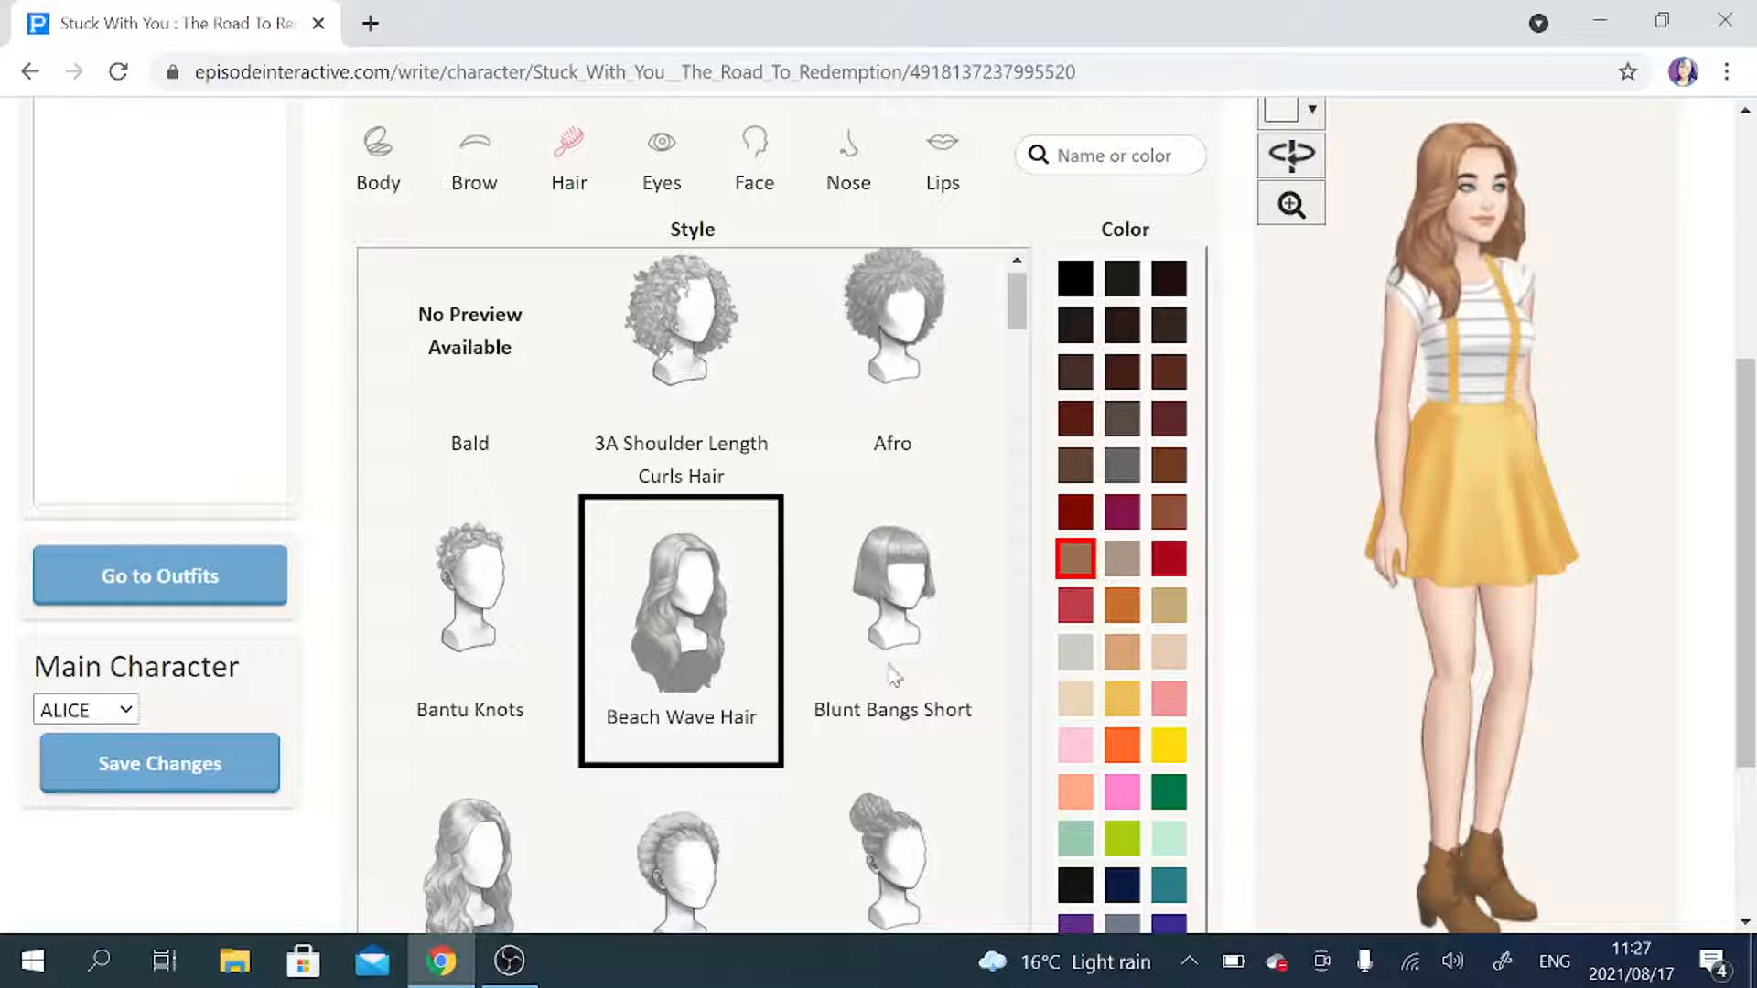
scroll(1566, 473, "up", 1)
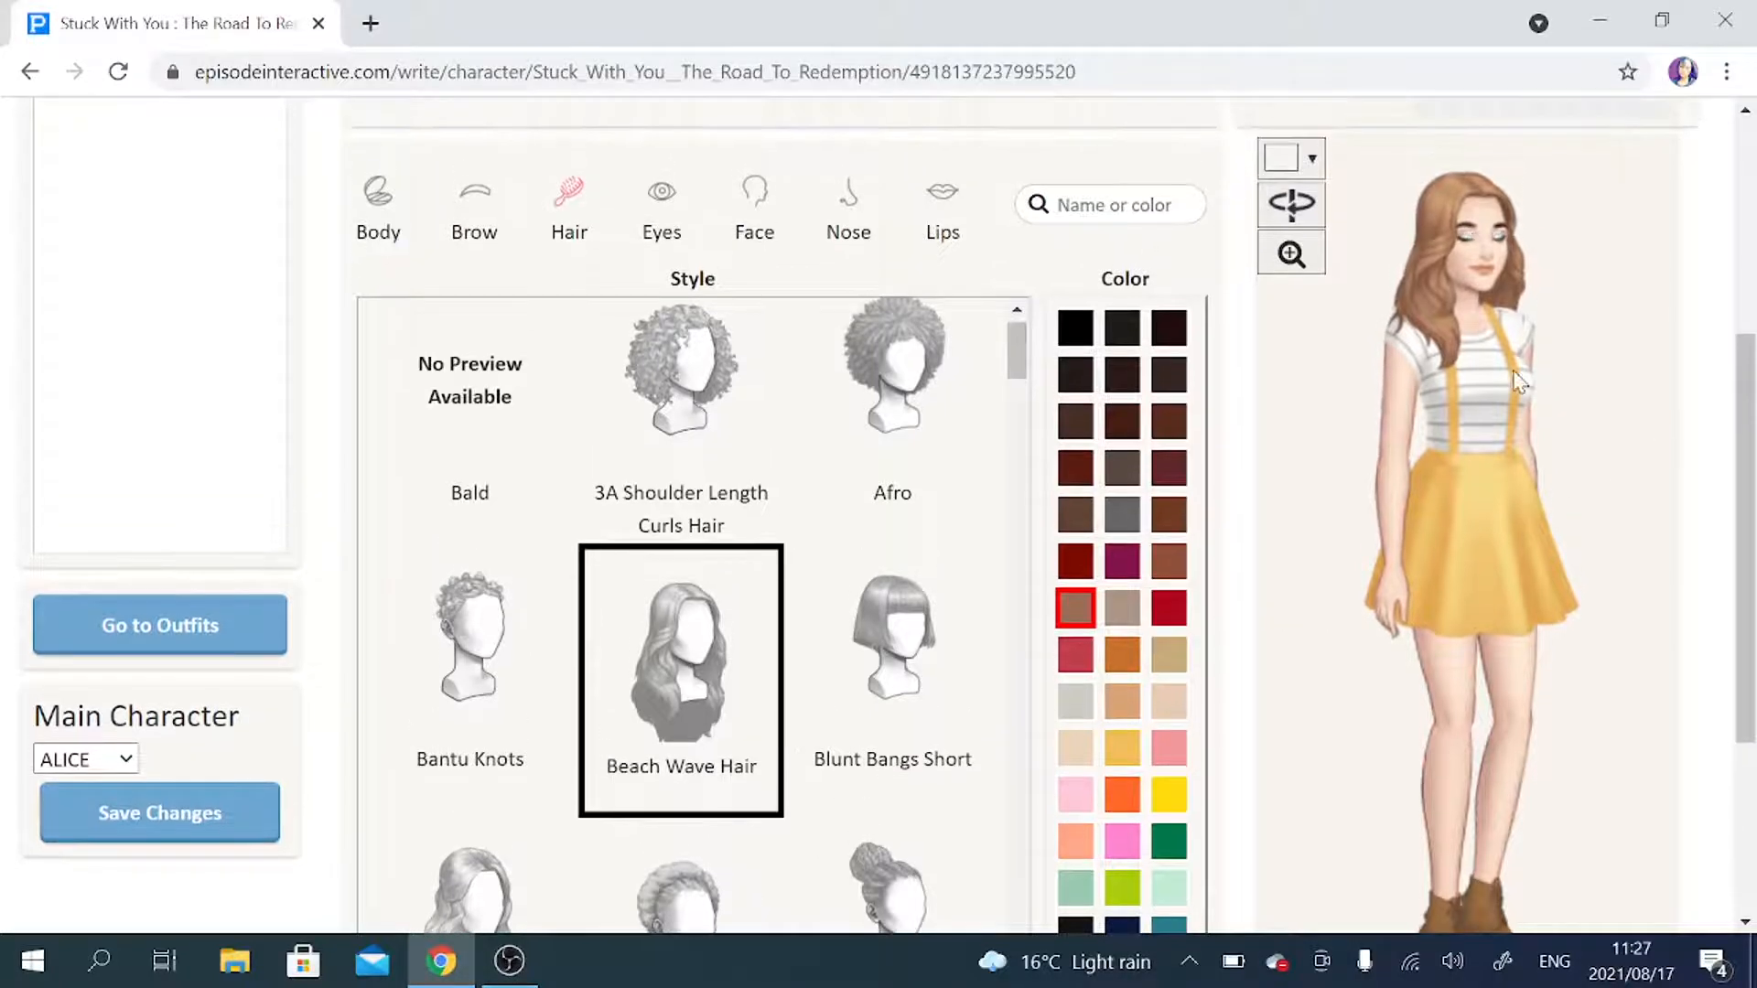
left_click(1290, 206)
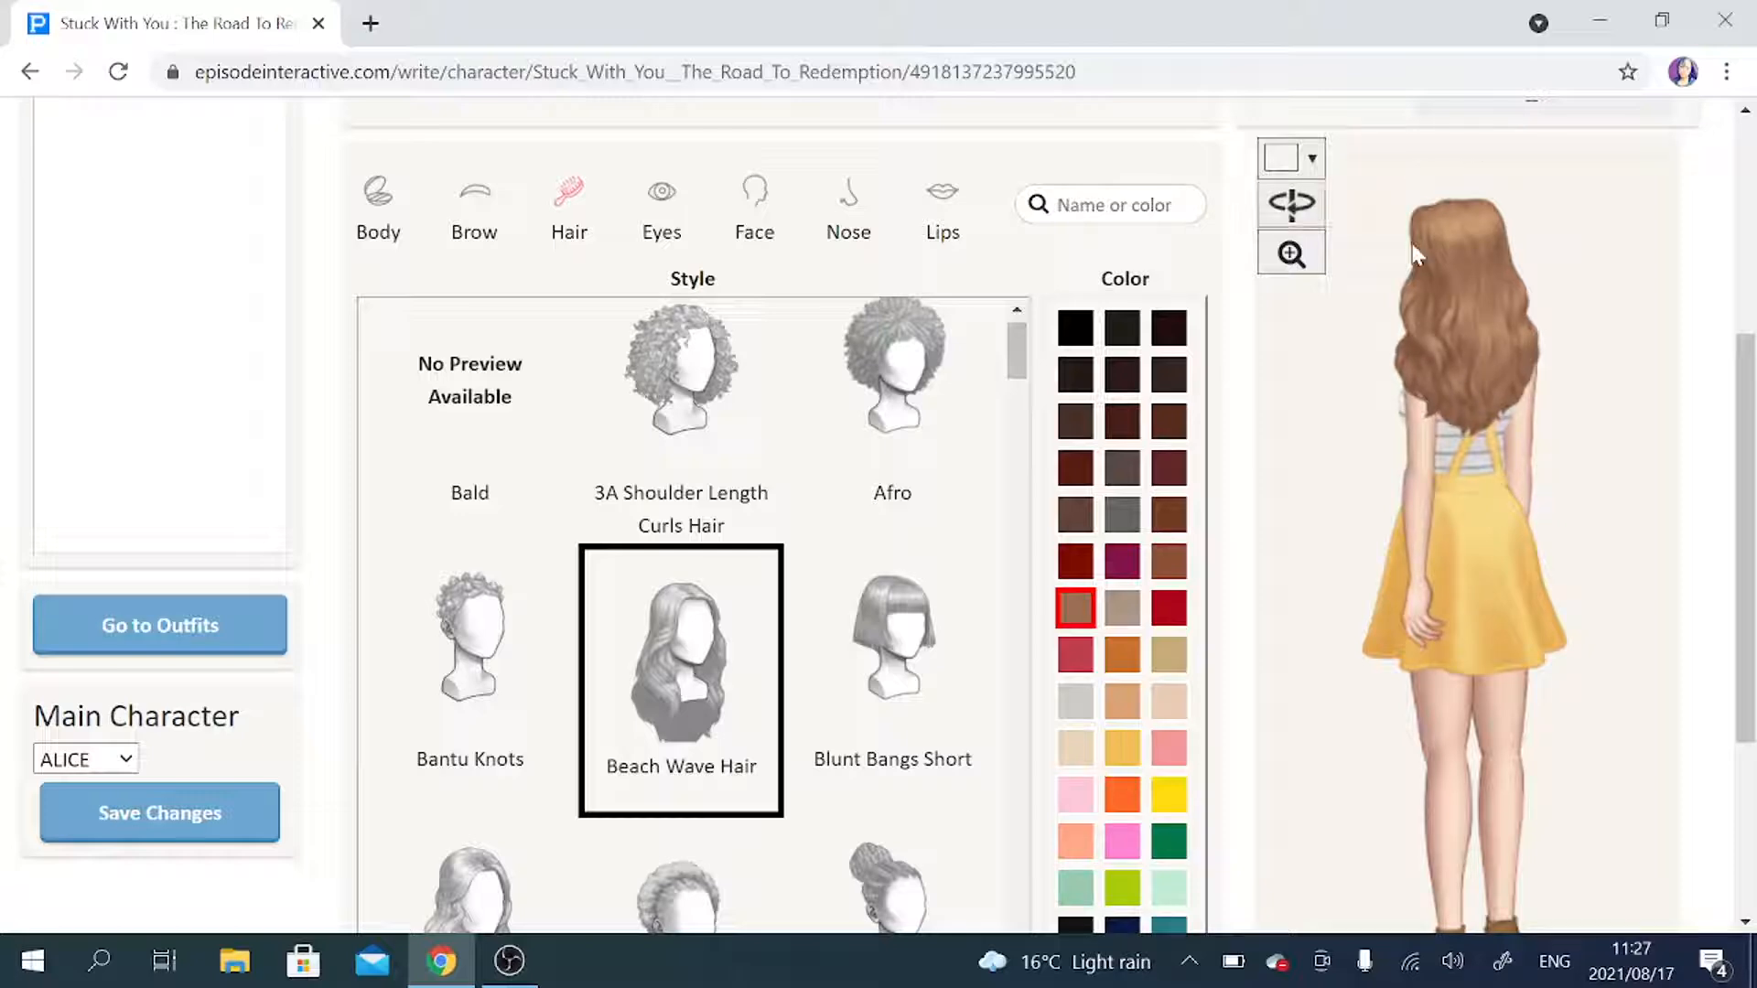
Turn the preview back to face the front and try the Bouffant Long Wavy and Braided Curly Pony hairstyles on ALICE.
scroll(1244, 340, "down", 1)
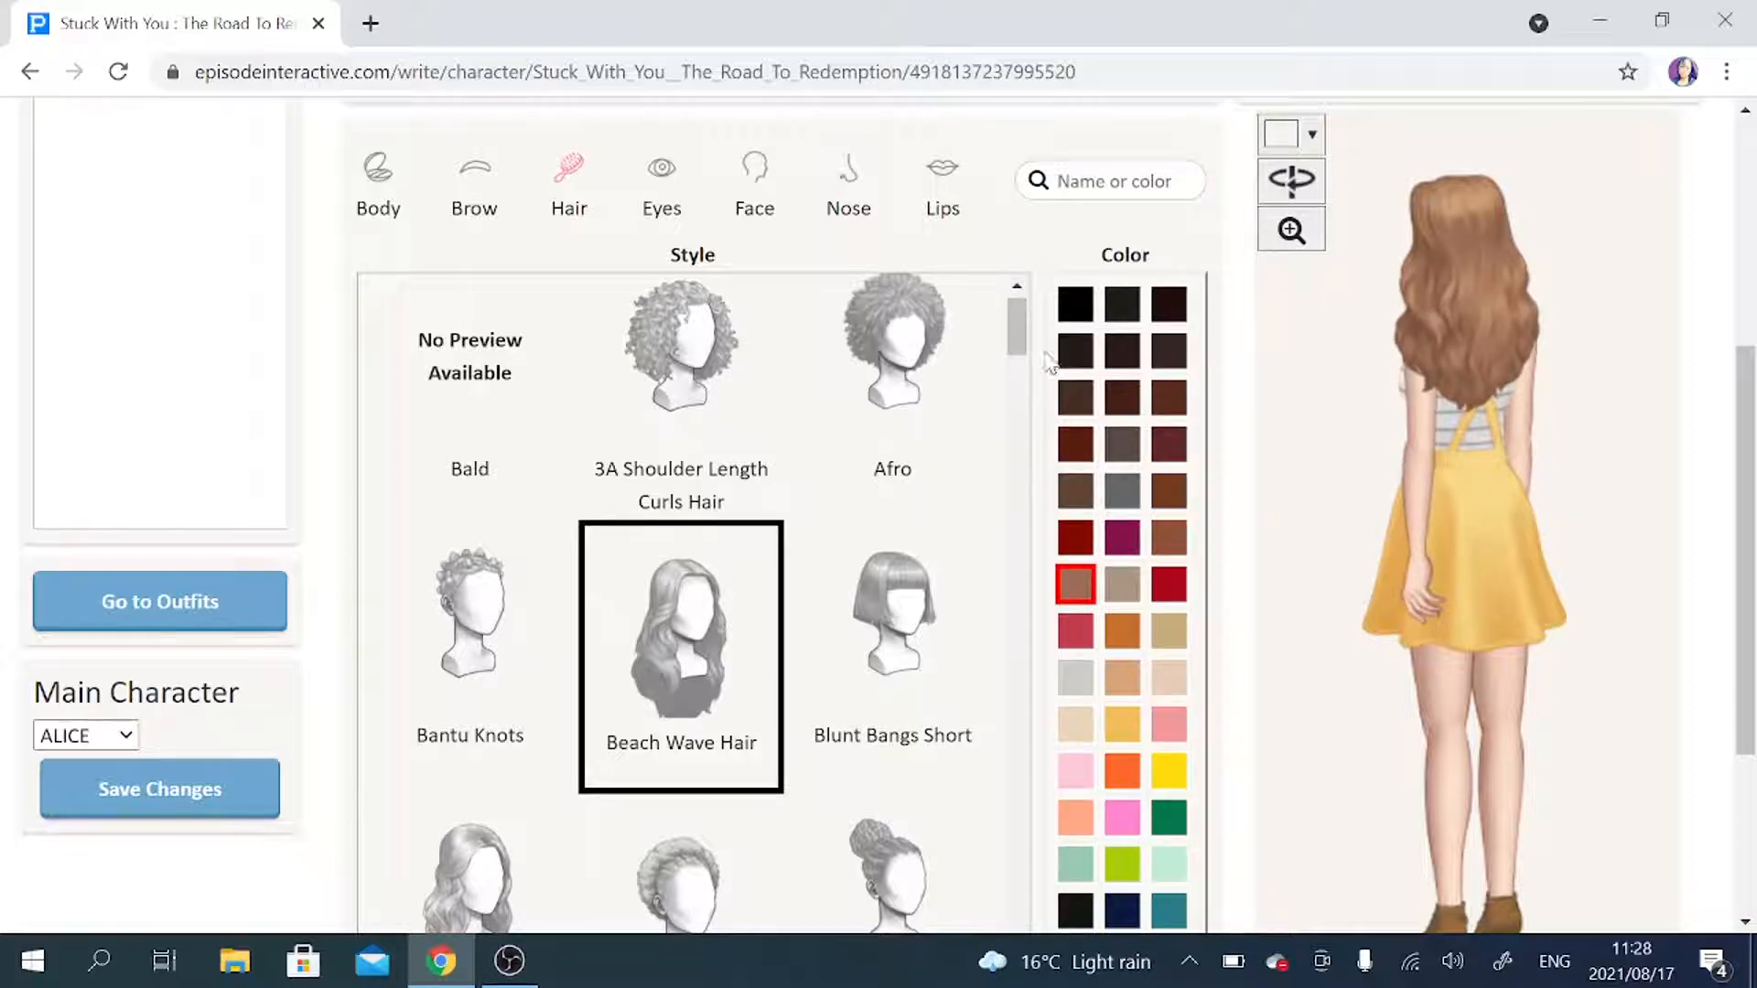
left_click(1293, 188)
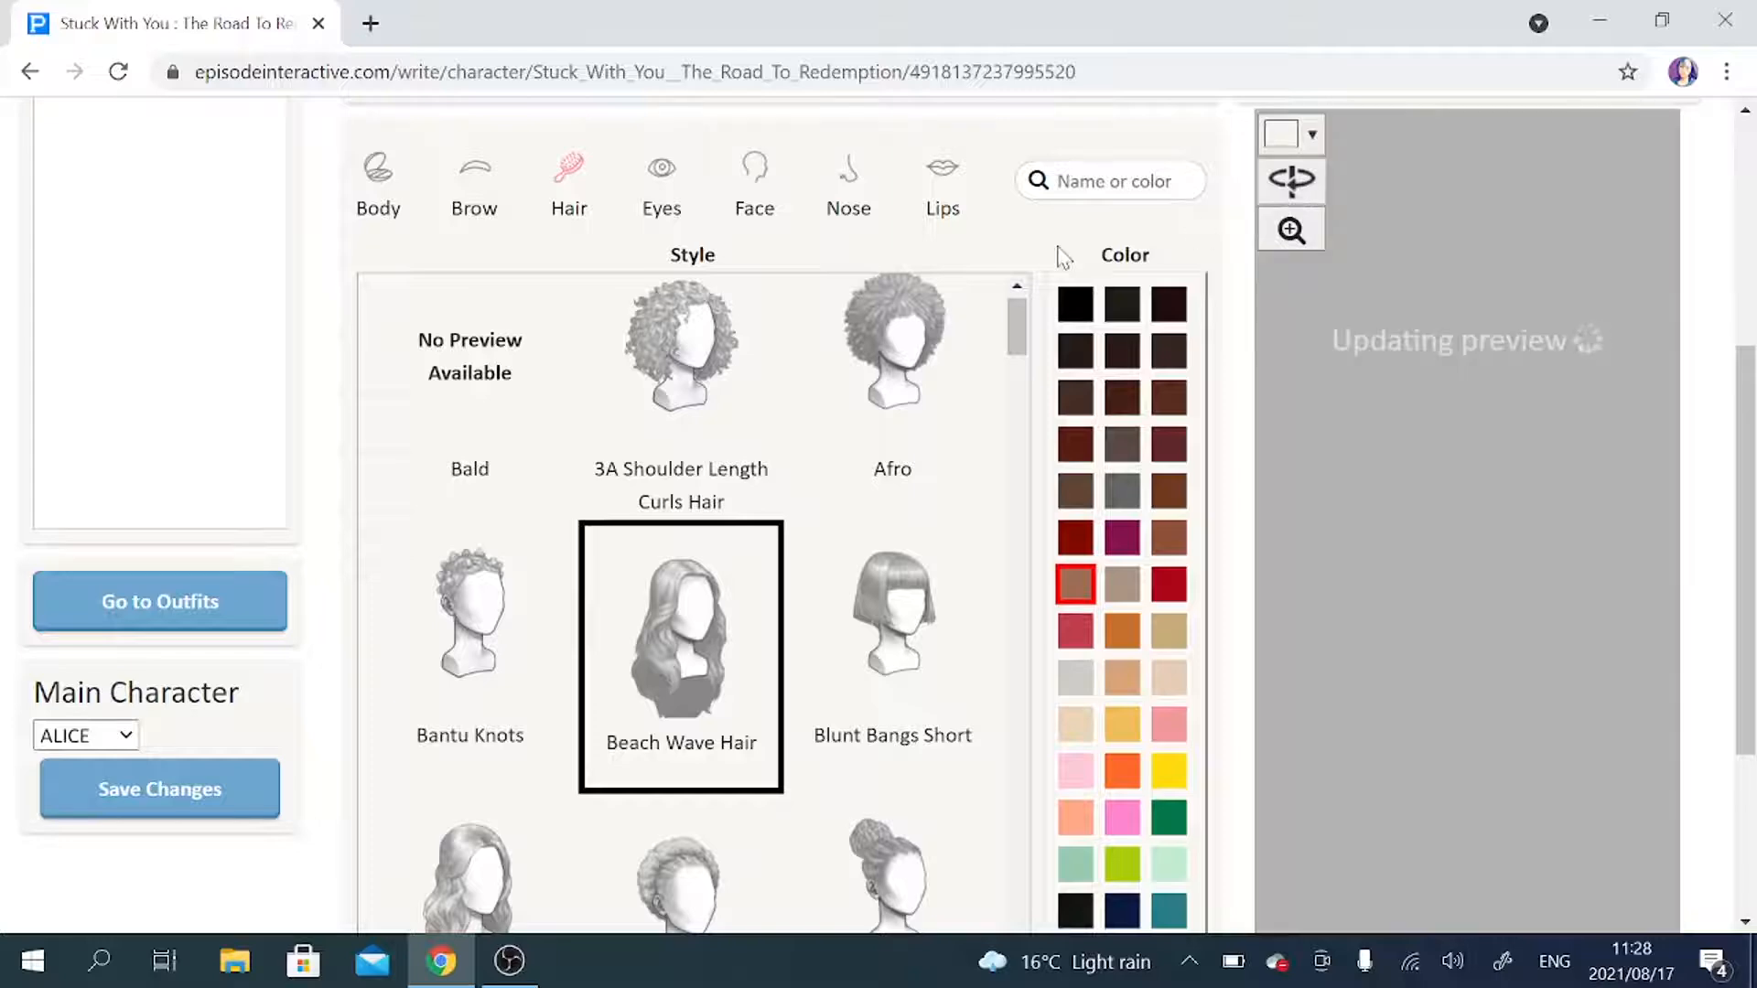
scroll(837, 402, "down", 5)
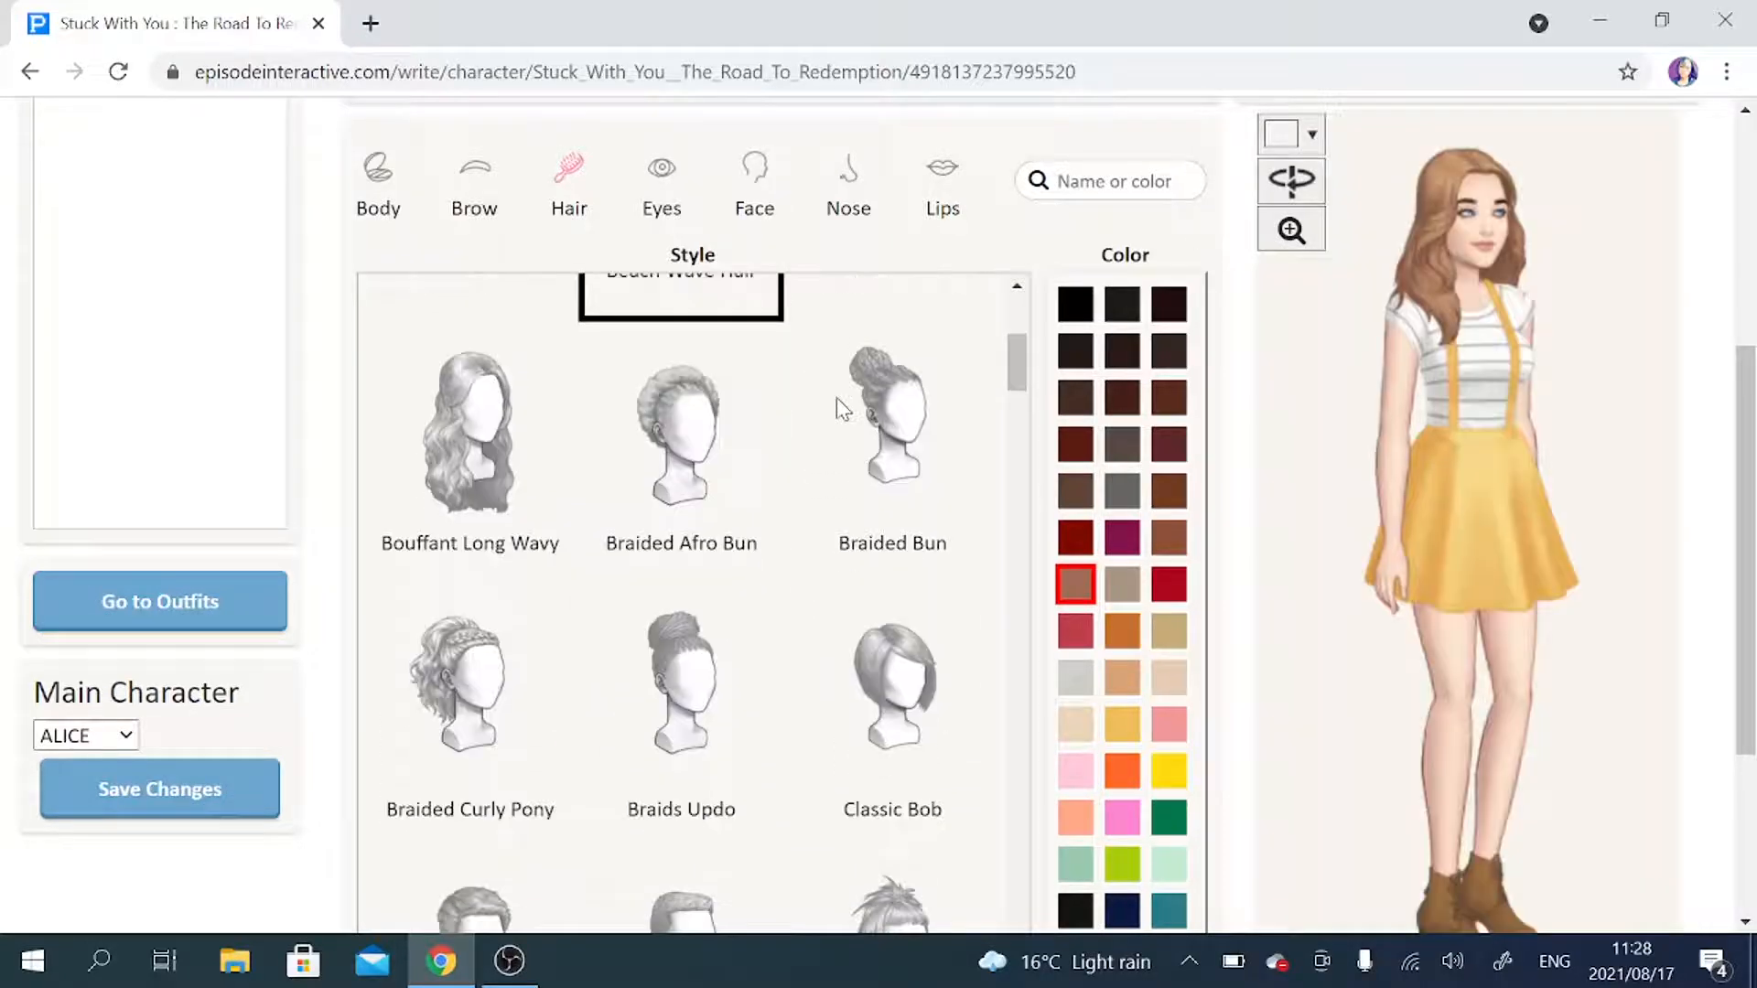
left_click(471, 457)
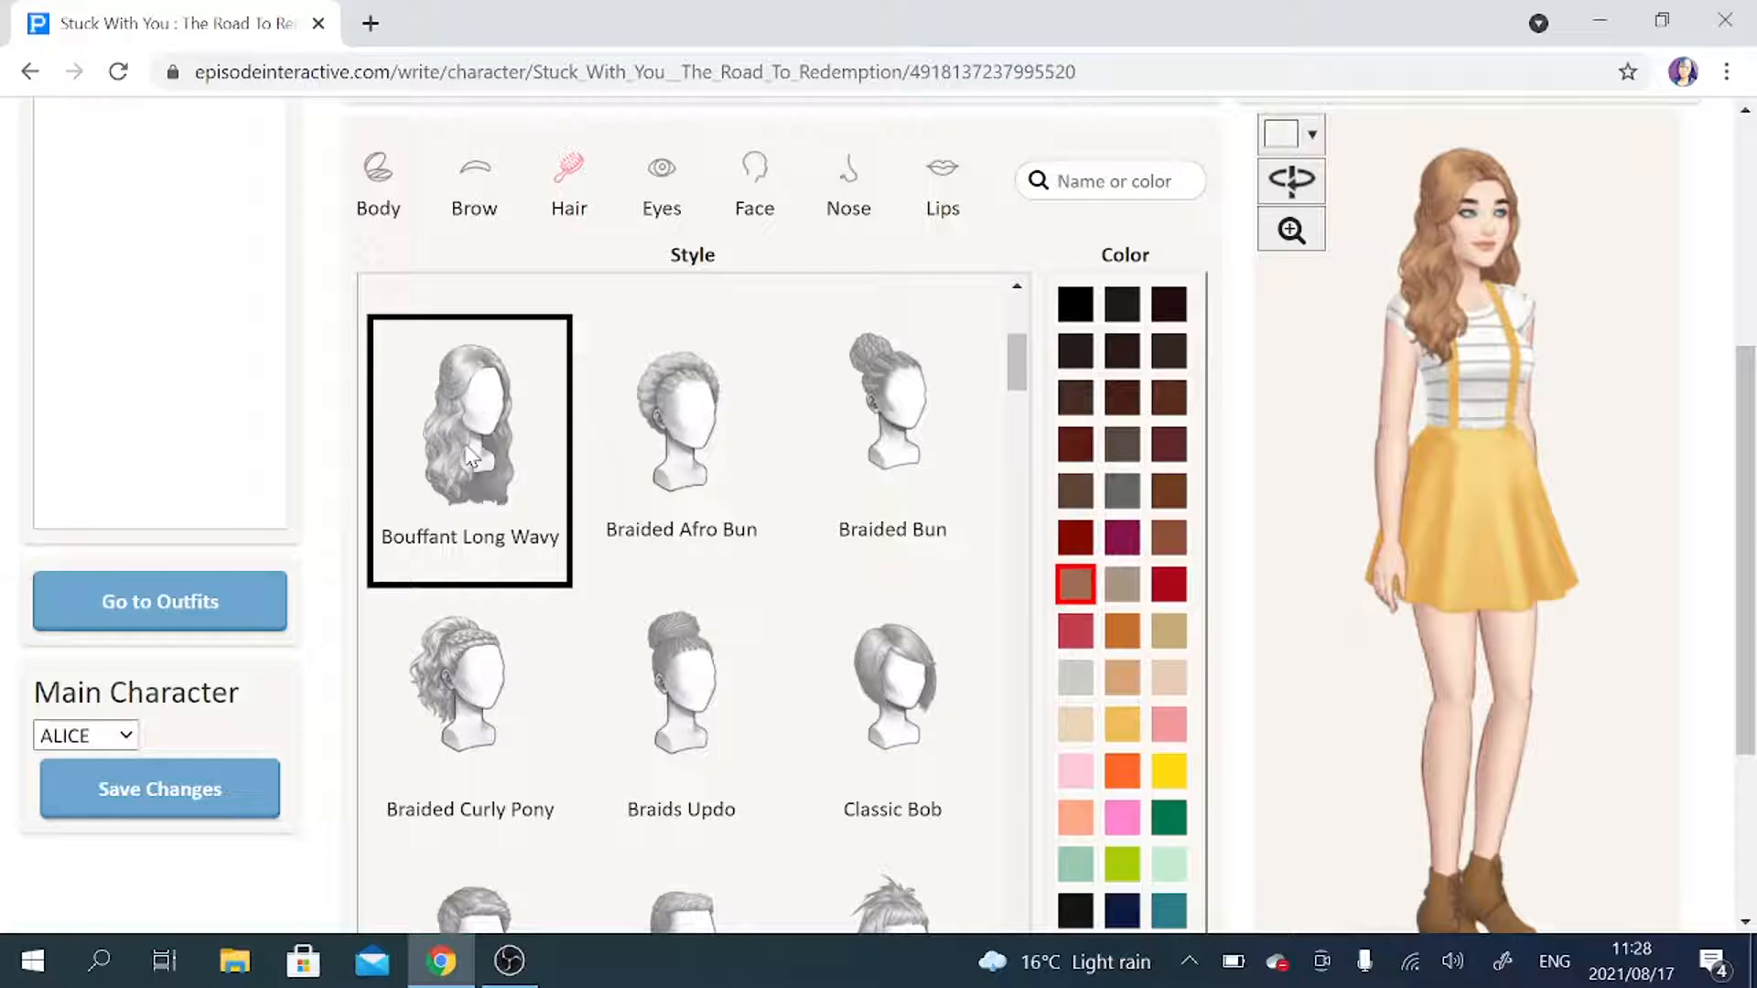
scroll(469, 455, "down", 3)
left_click(524, 454)
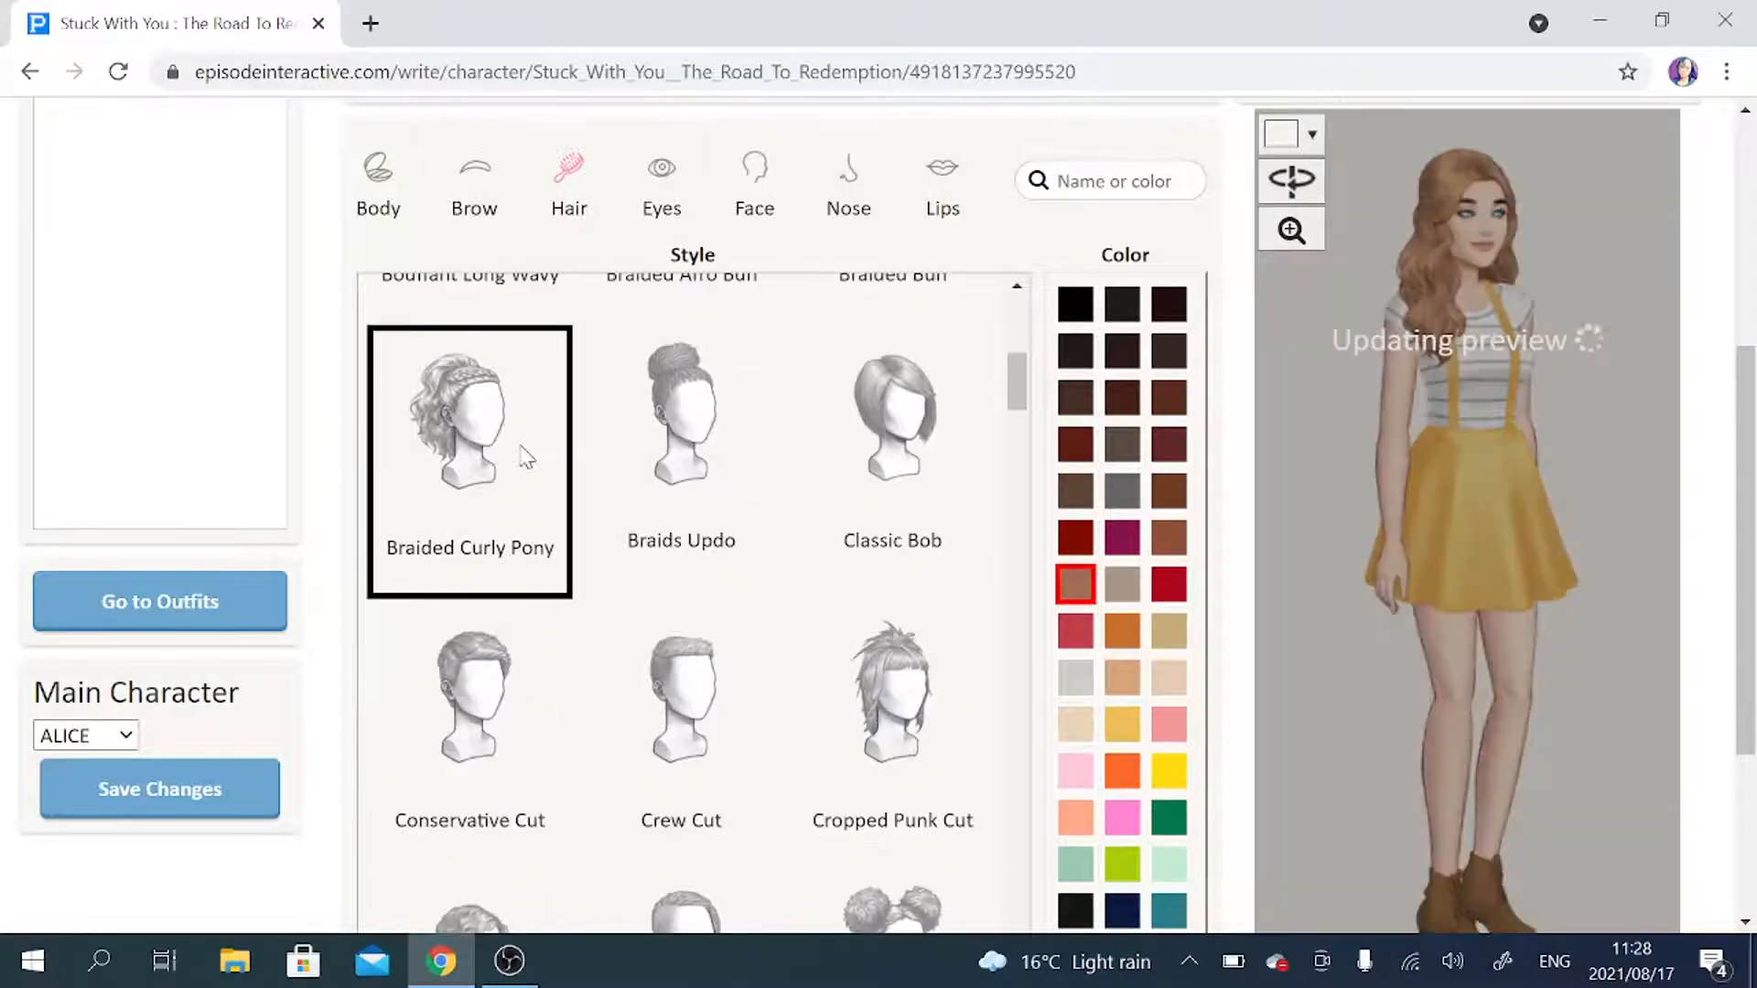
Give ALICE the Double Bun Half Down Hair style, trying Copper Red and a lighter brown before choosing a dark brown hair color.
scroll(525, 454, "down", 5)
left_click(478, 501)
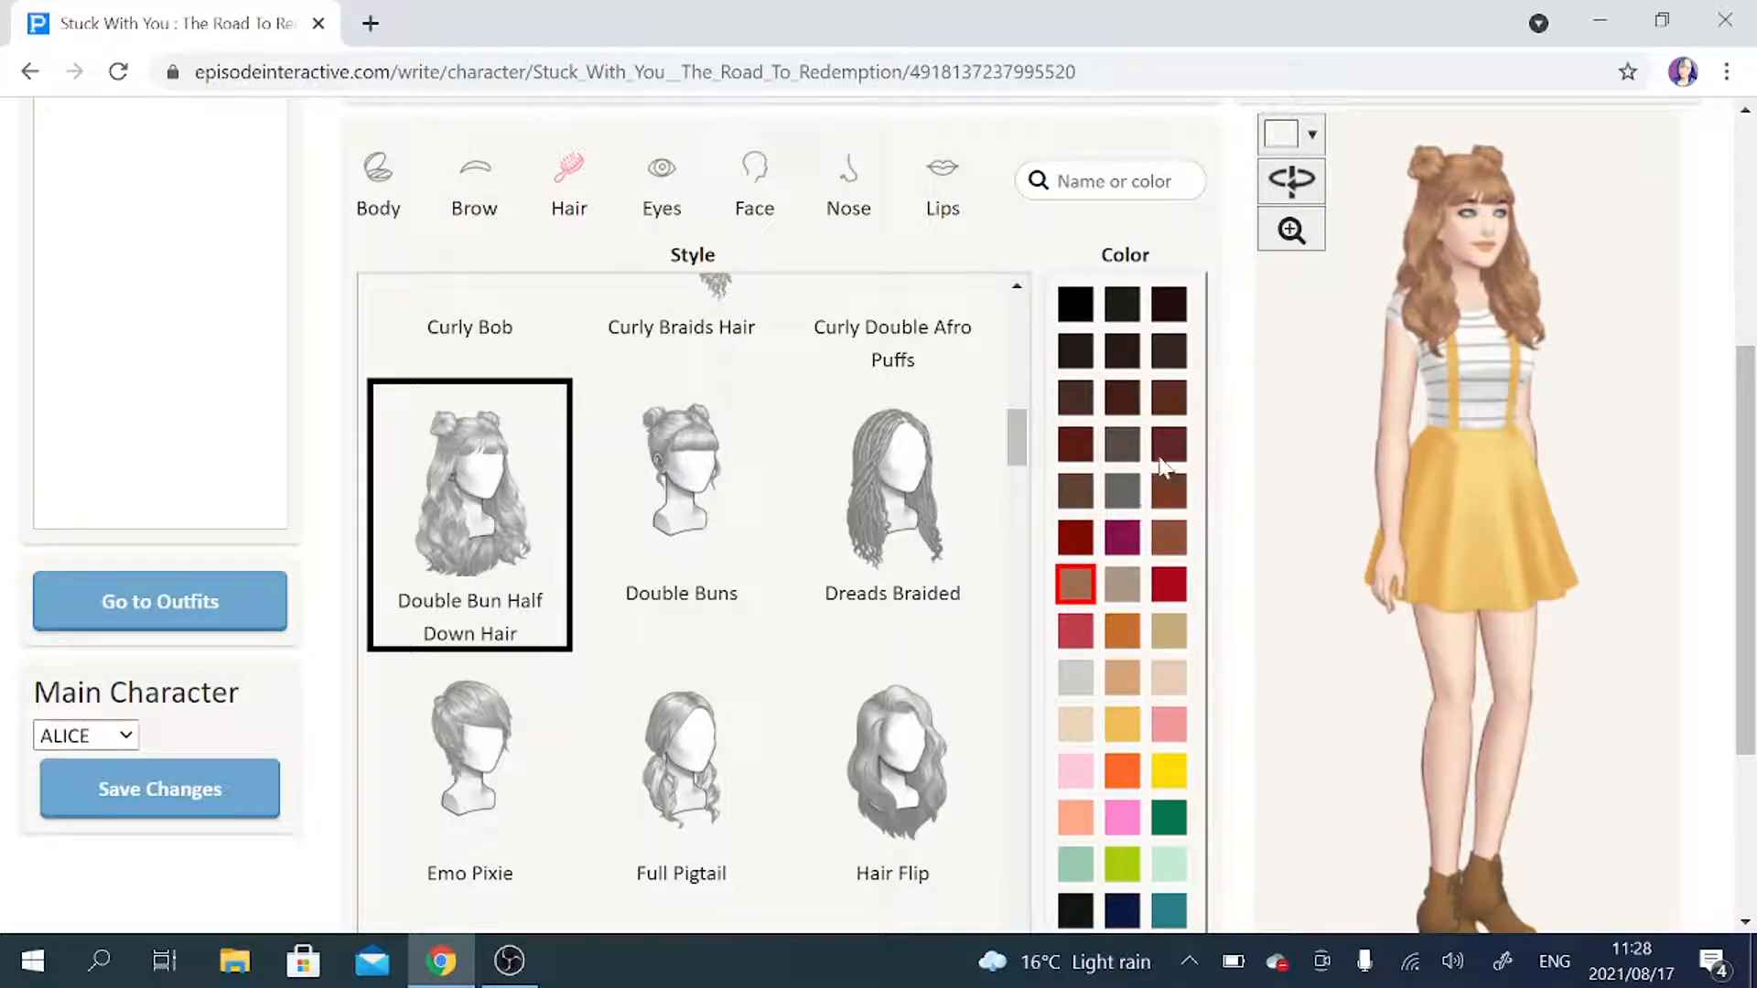
left_click(1076, 539)
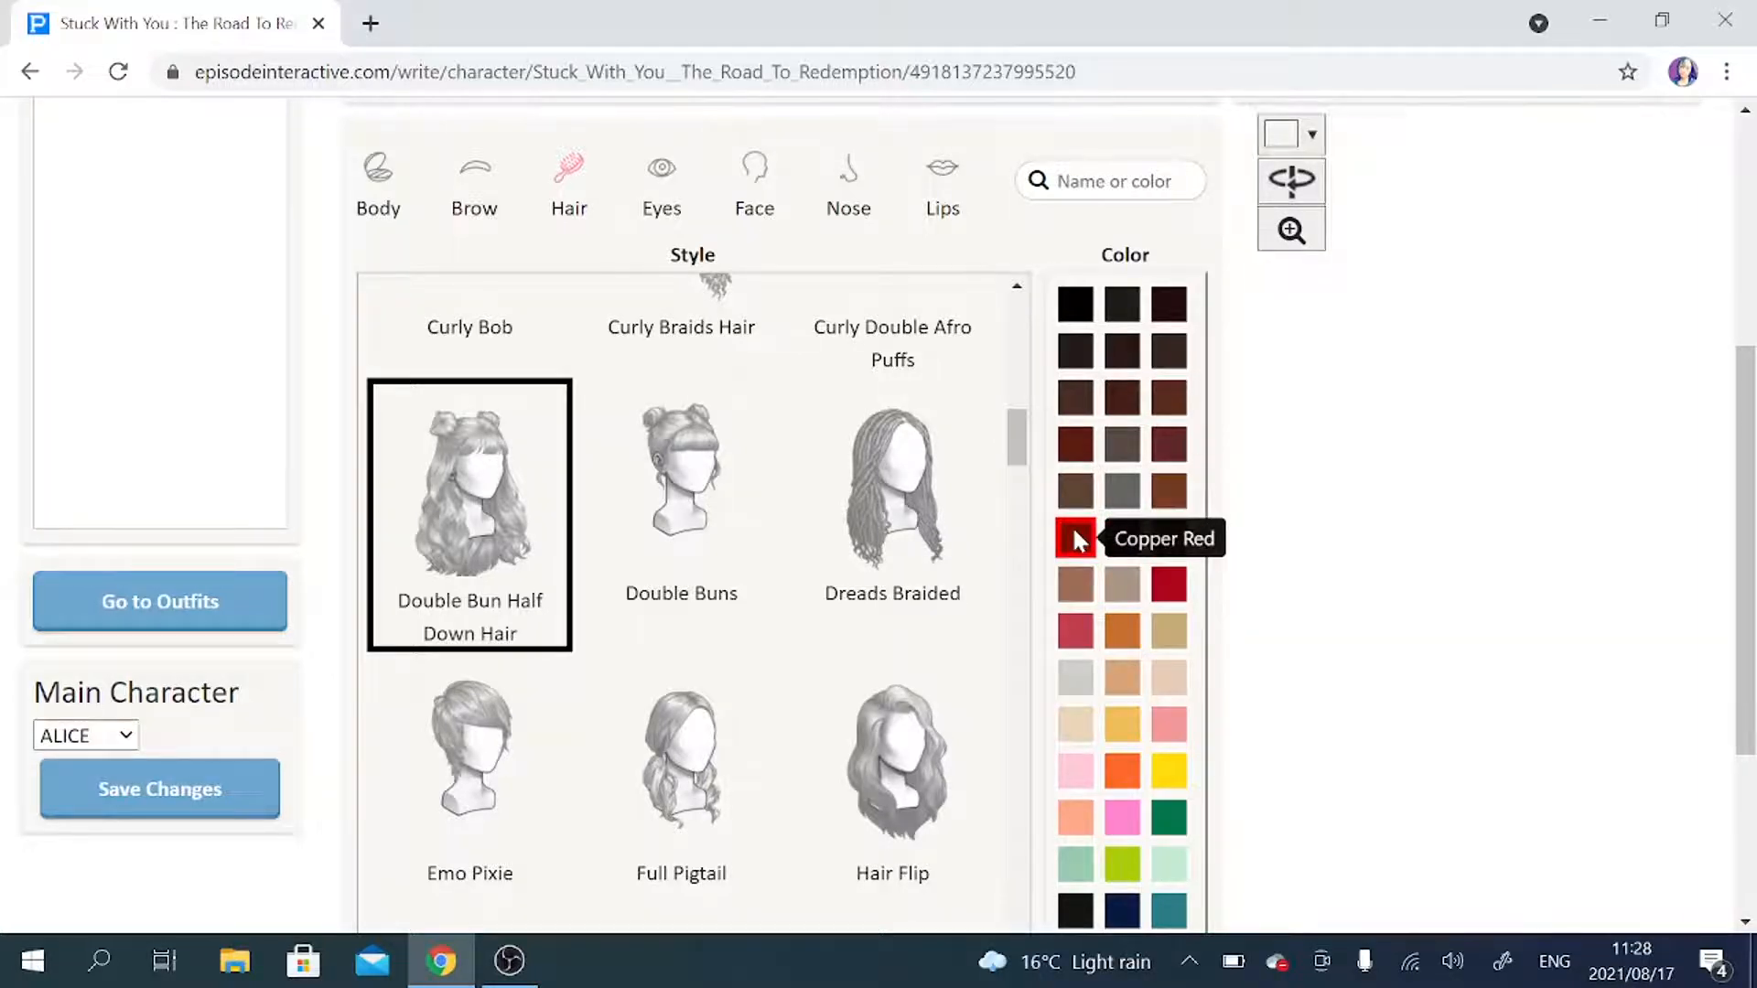
left_click(1171, 493)
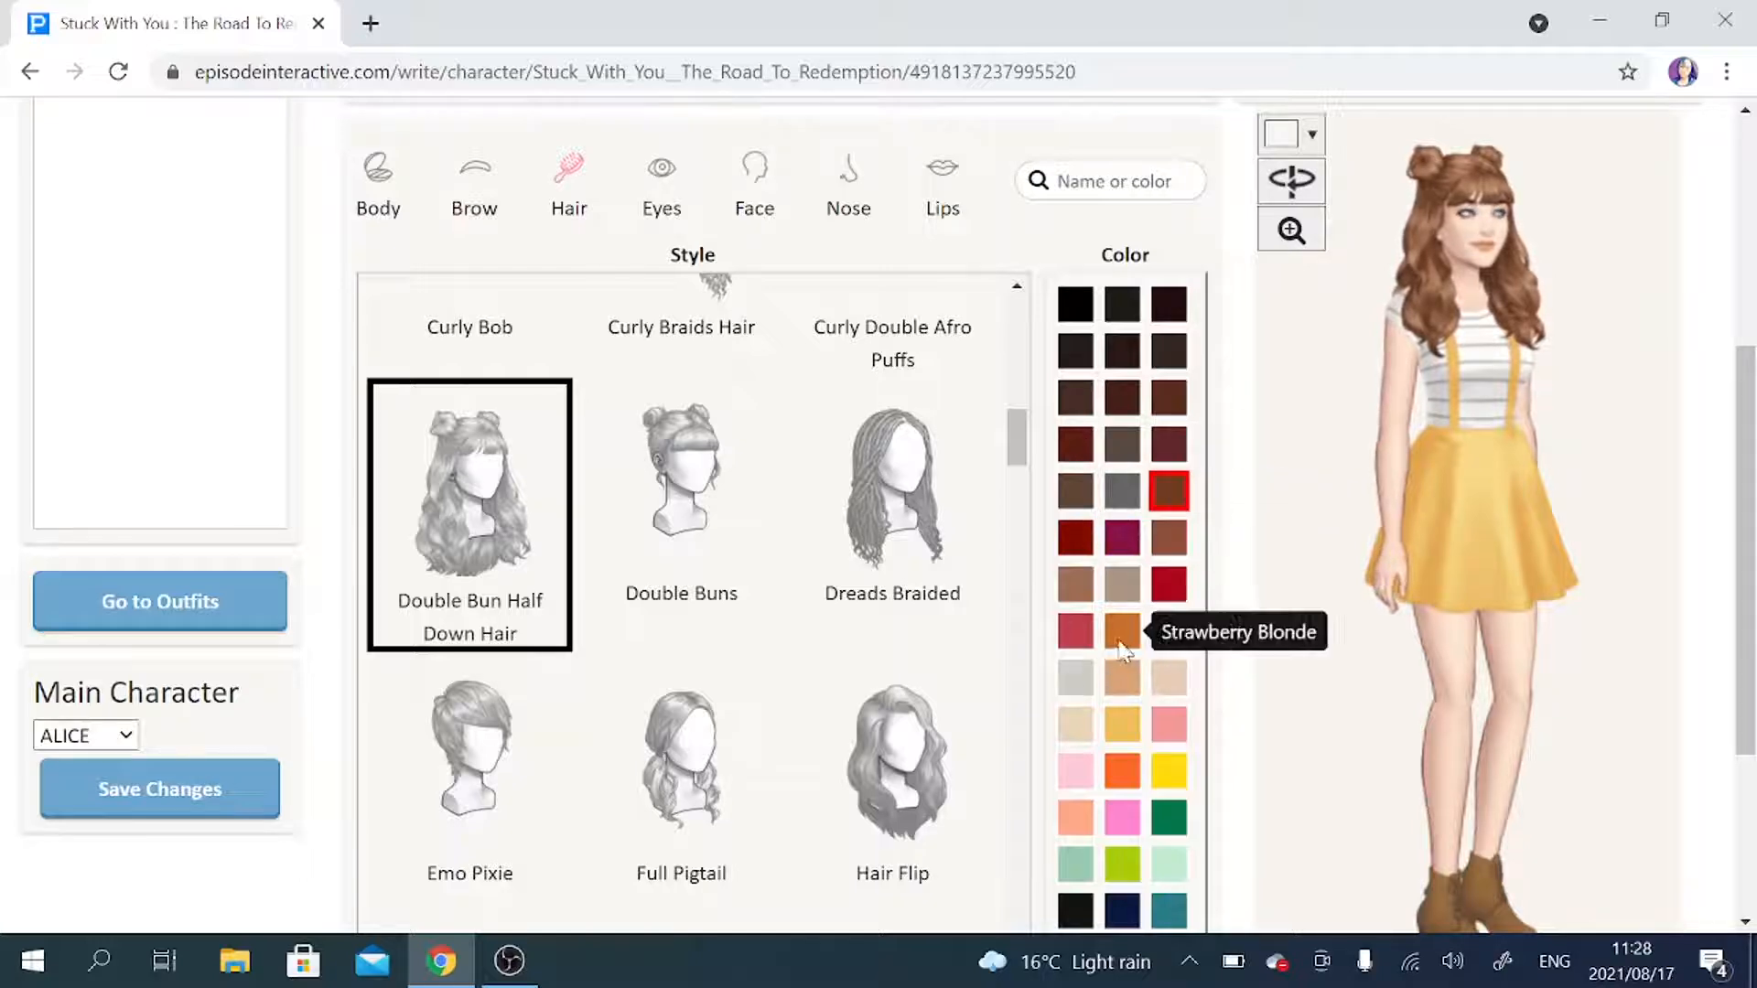
left_click(1171, 400)
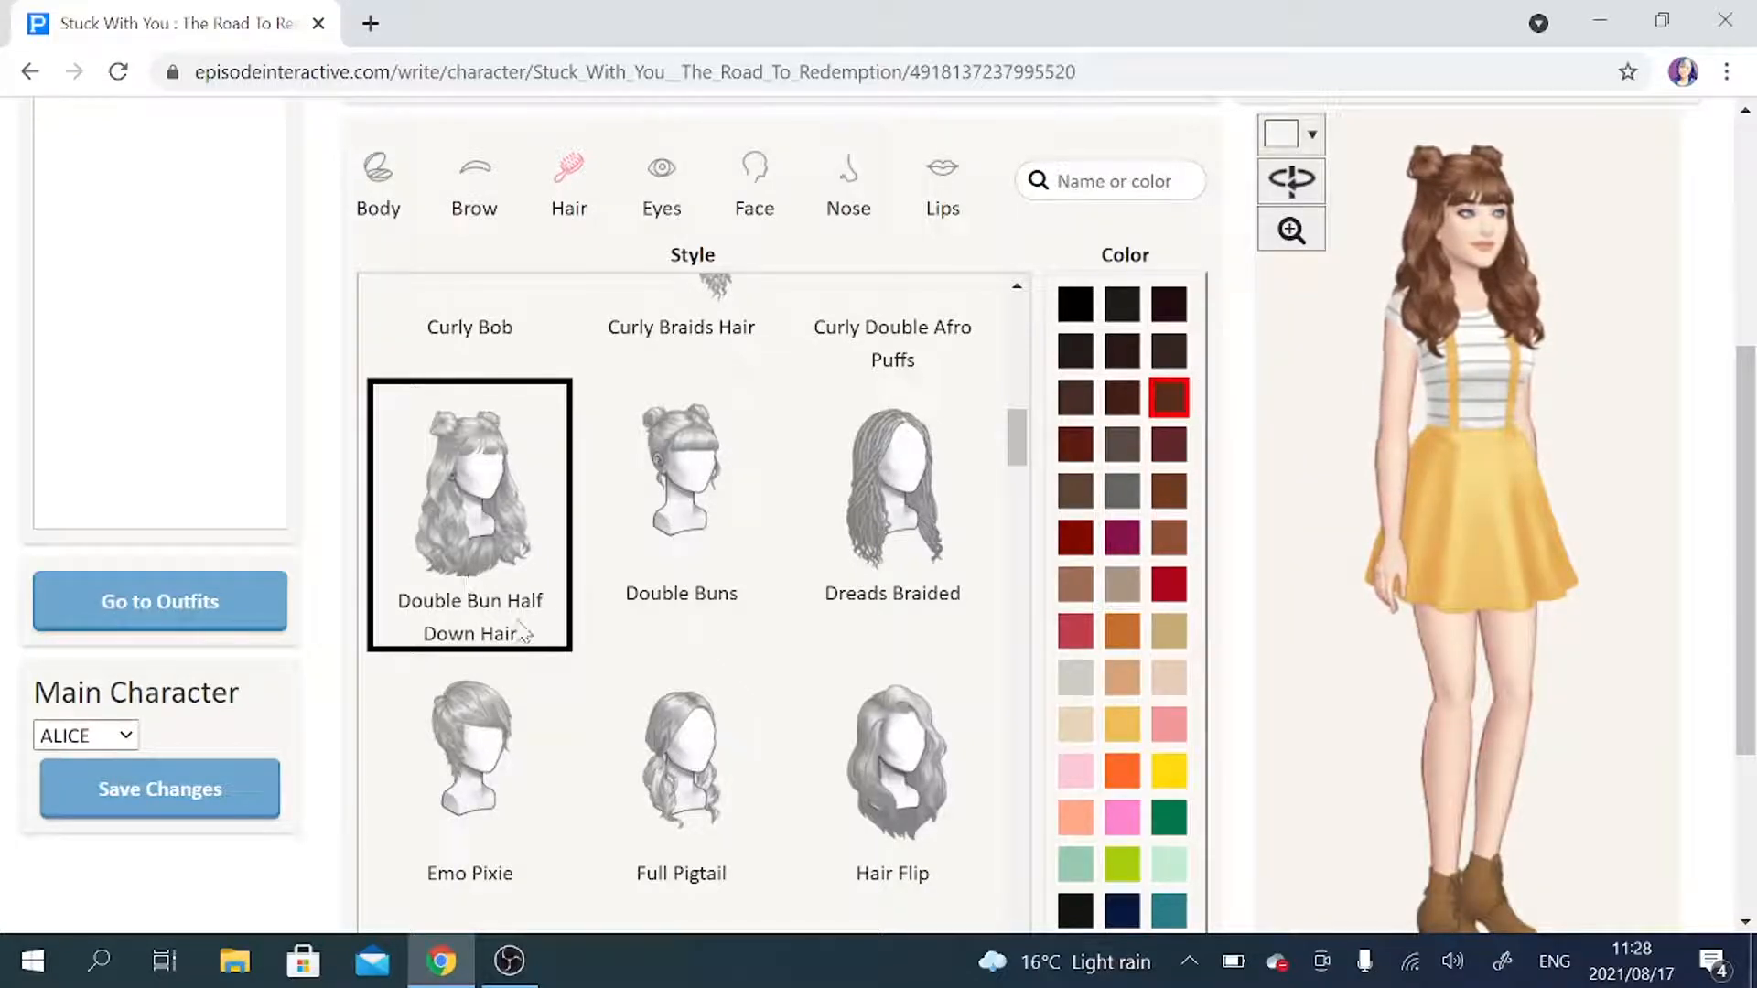
Look through the remaining hairstyles available for ALICE, including the long, wavy and braided ones.
scroll(810, 607, "down", 9)
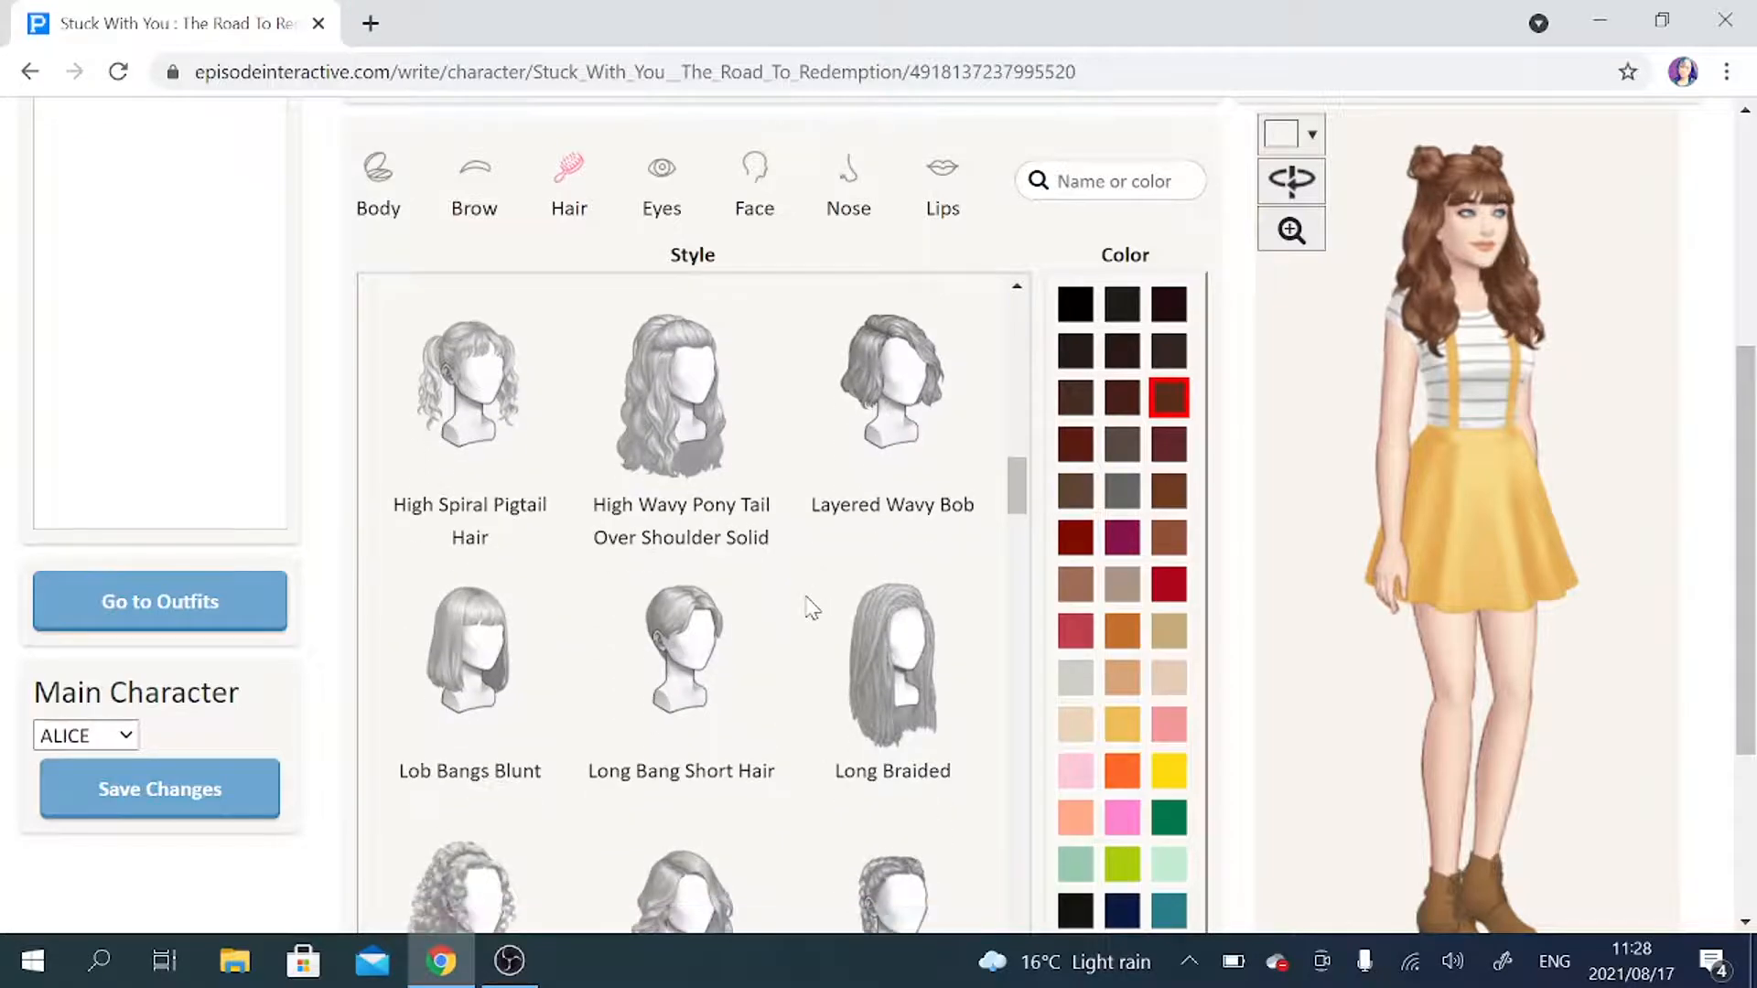
scroll(810, 606, "down", 10)
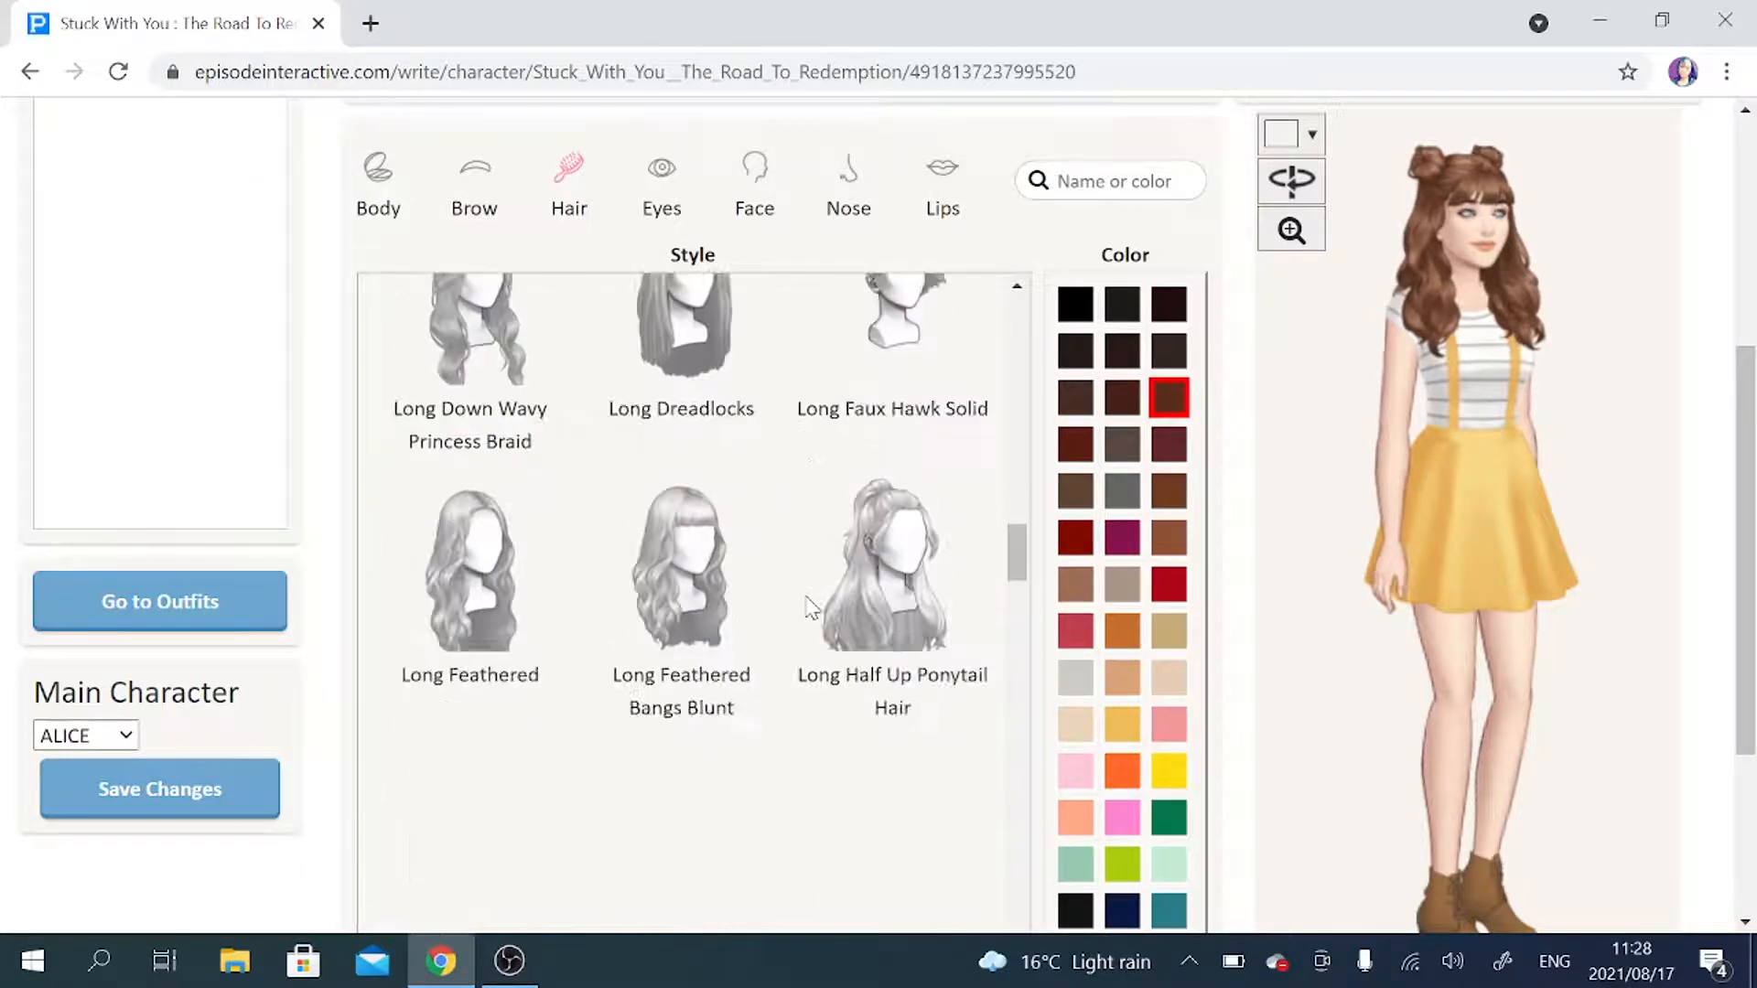
scroll(815, 673, "down", 5)
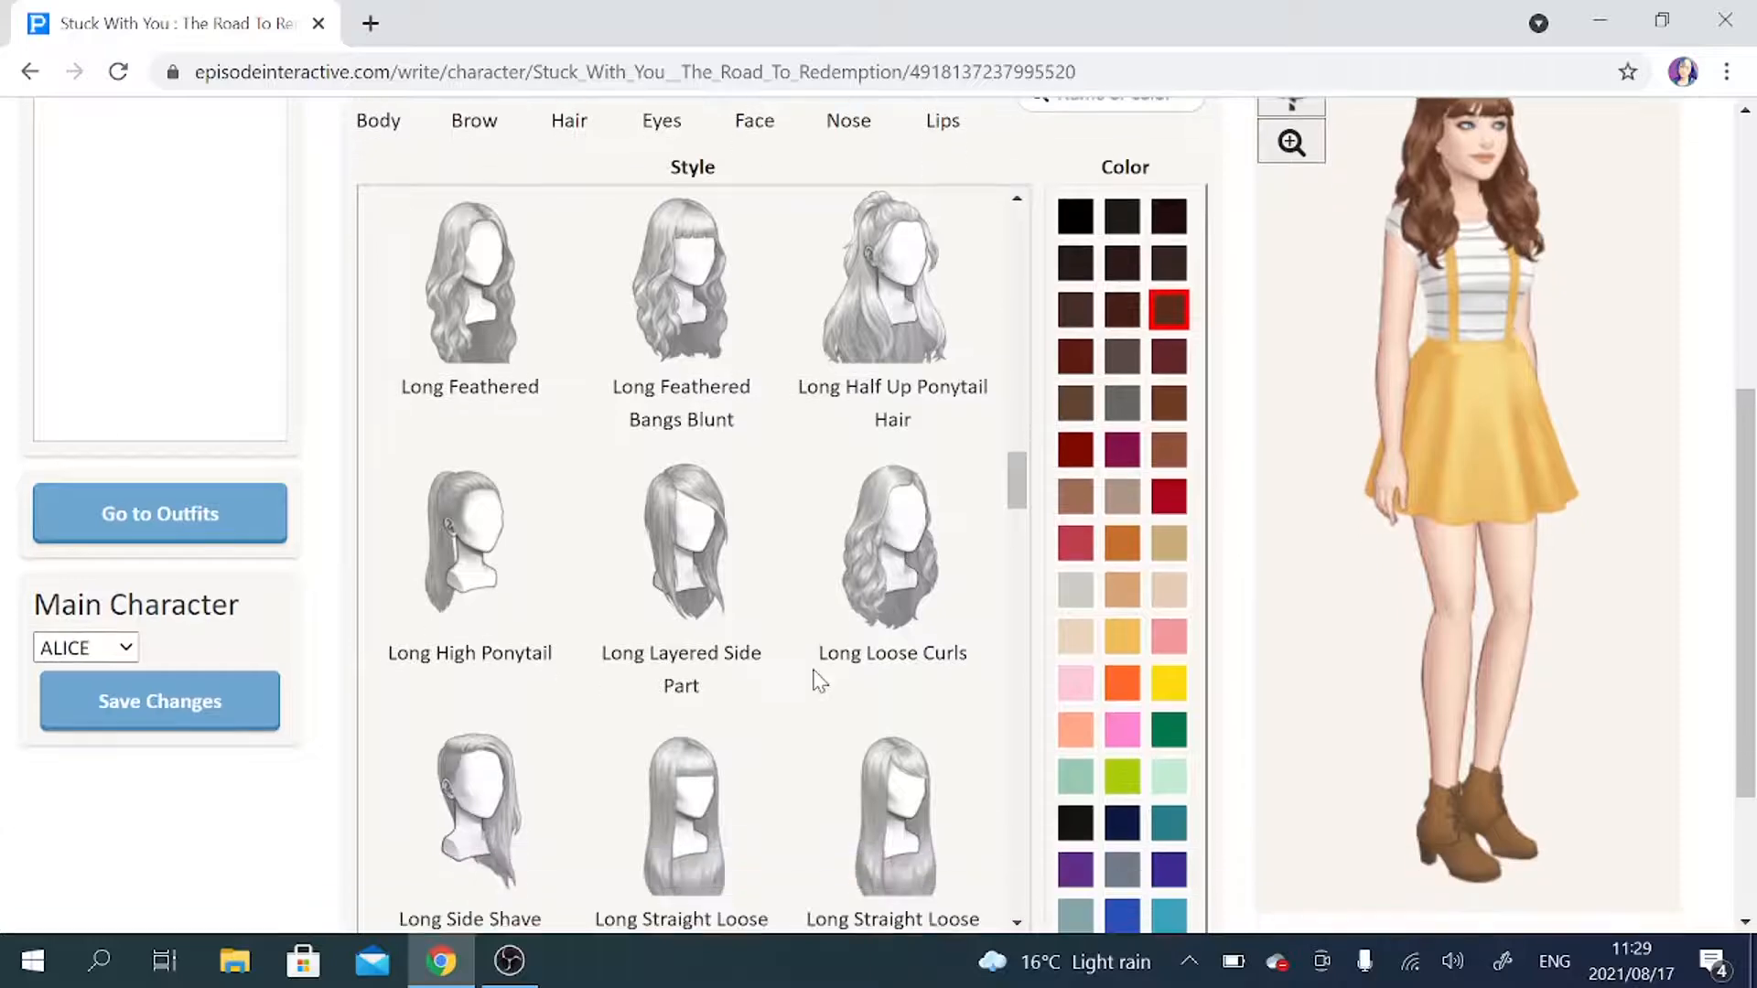
scroll(815, 676, "down", 9)
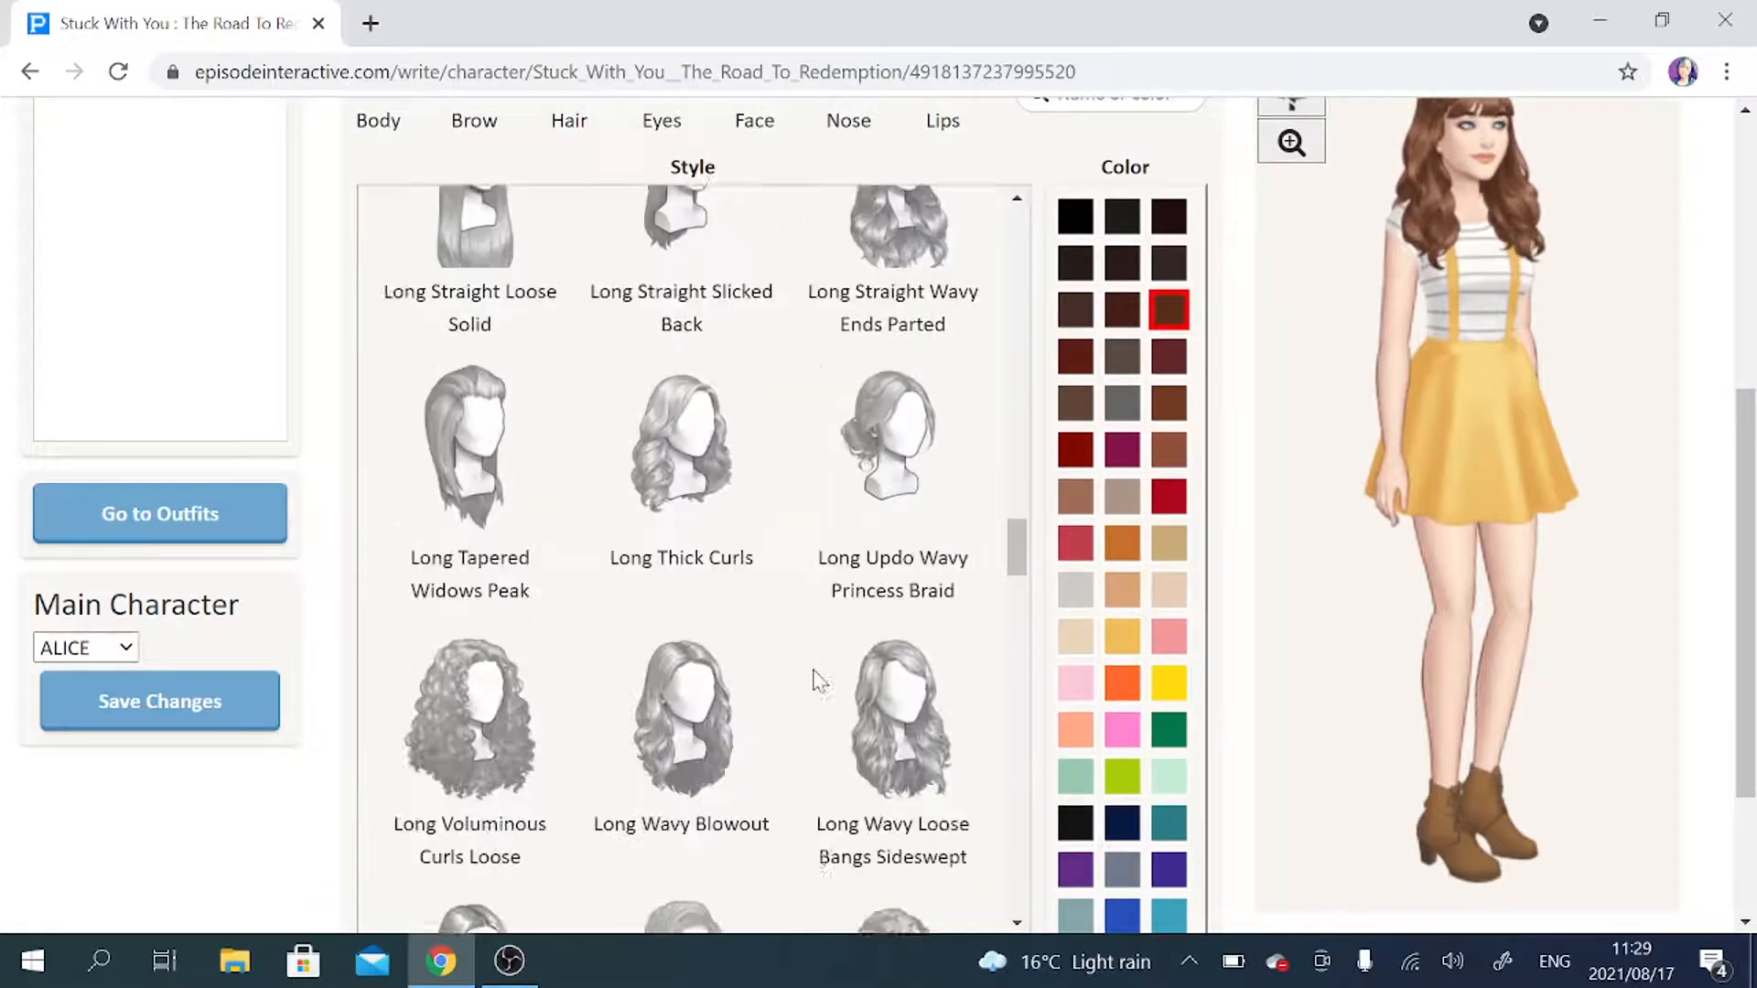
scroll(815, 678, "down", 6)
scroll(787, 568, "up", 15)
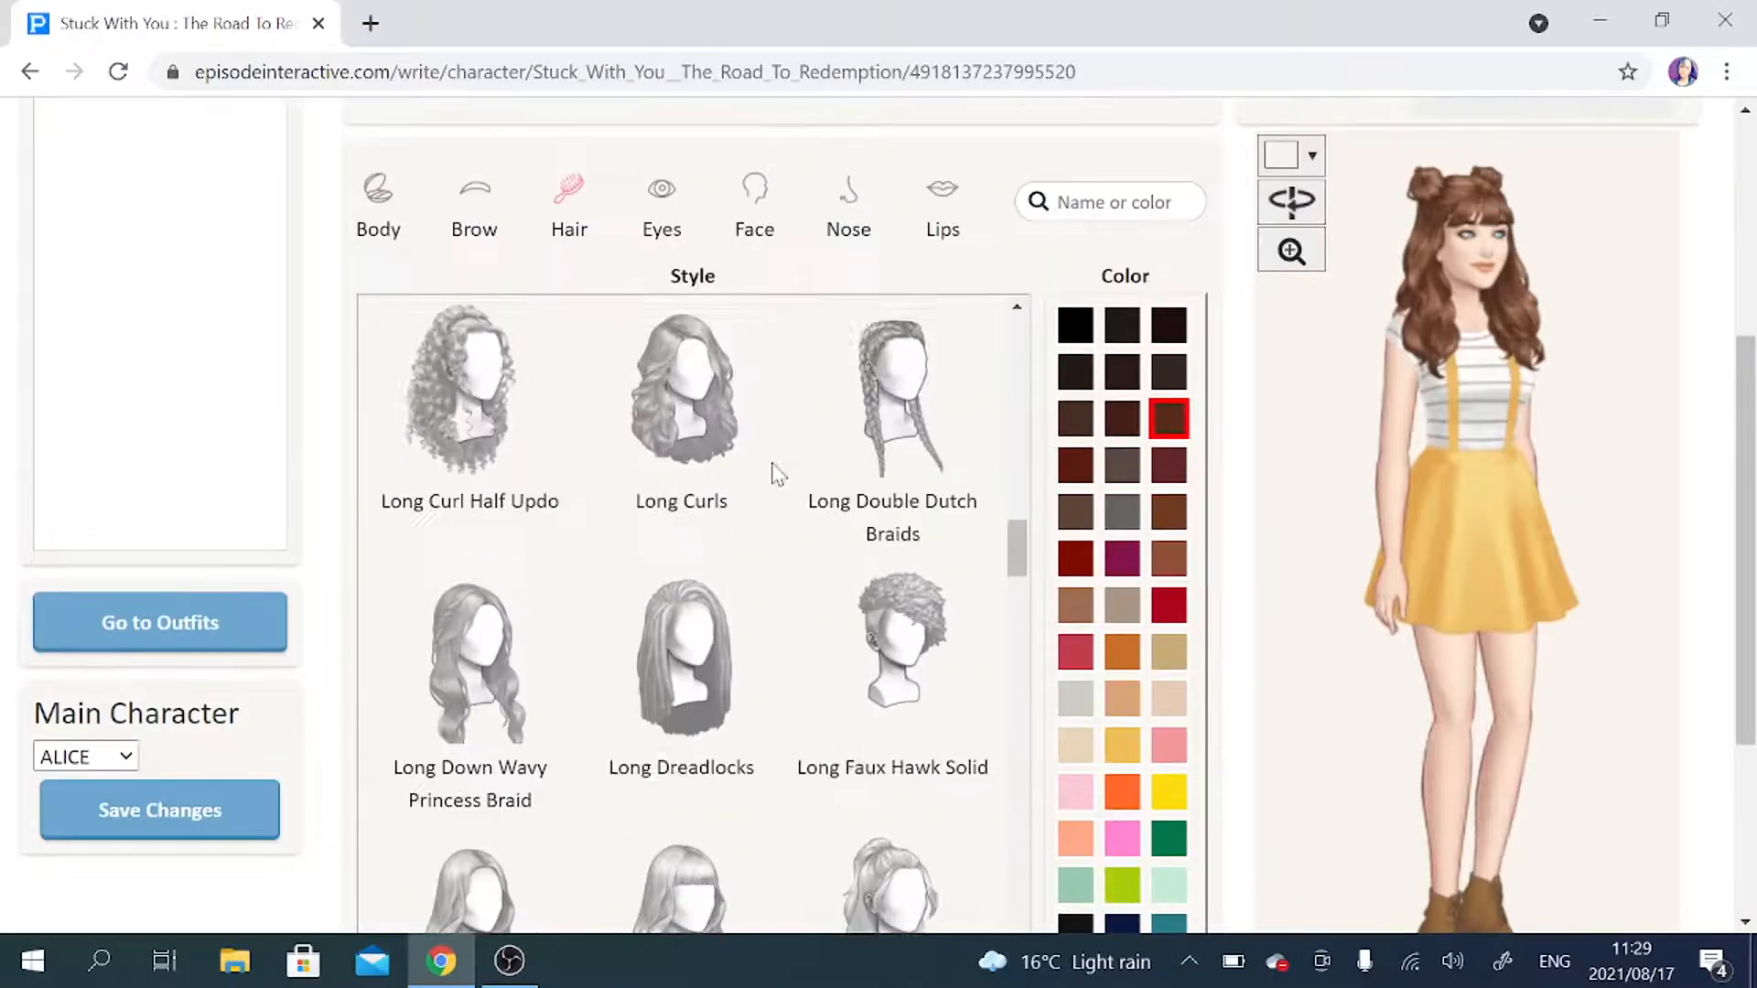
Give ALICE Deep Set False Lashes Smokey Eye eyes in Brown Deep, checking them in a close-up, and look over the other eye styles.
left_click(661, 213)
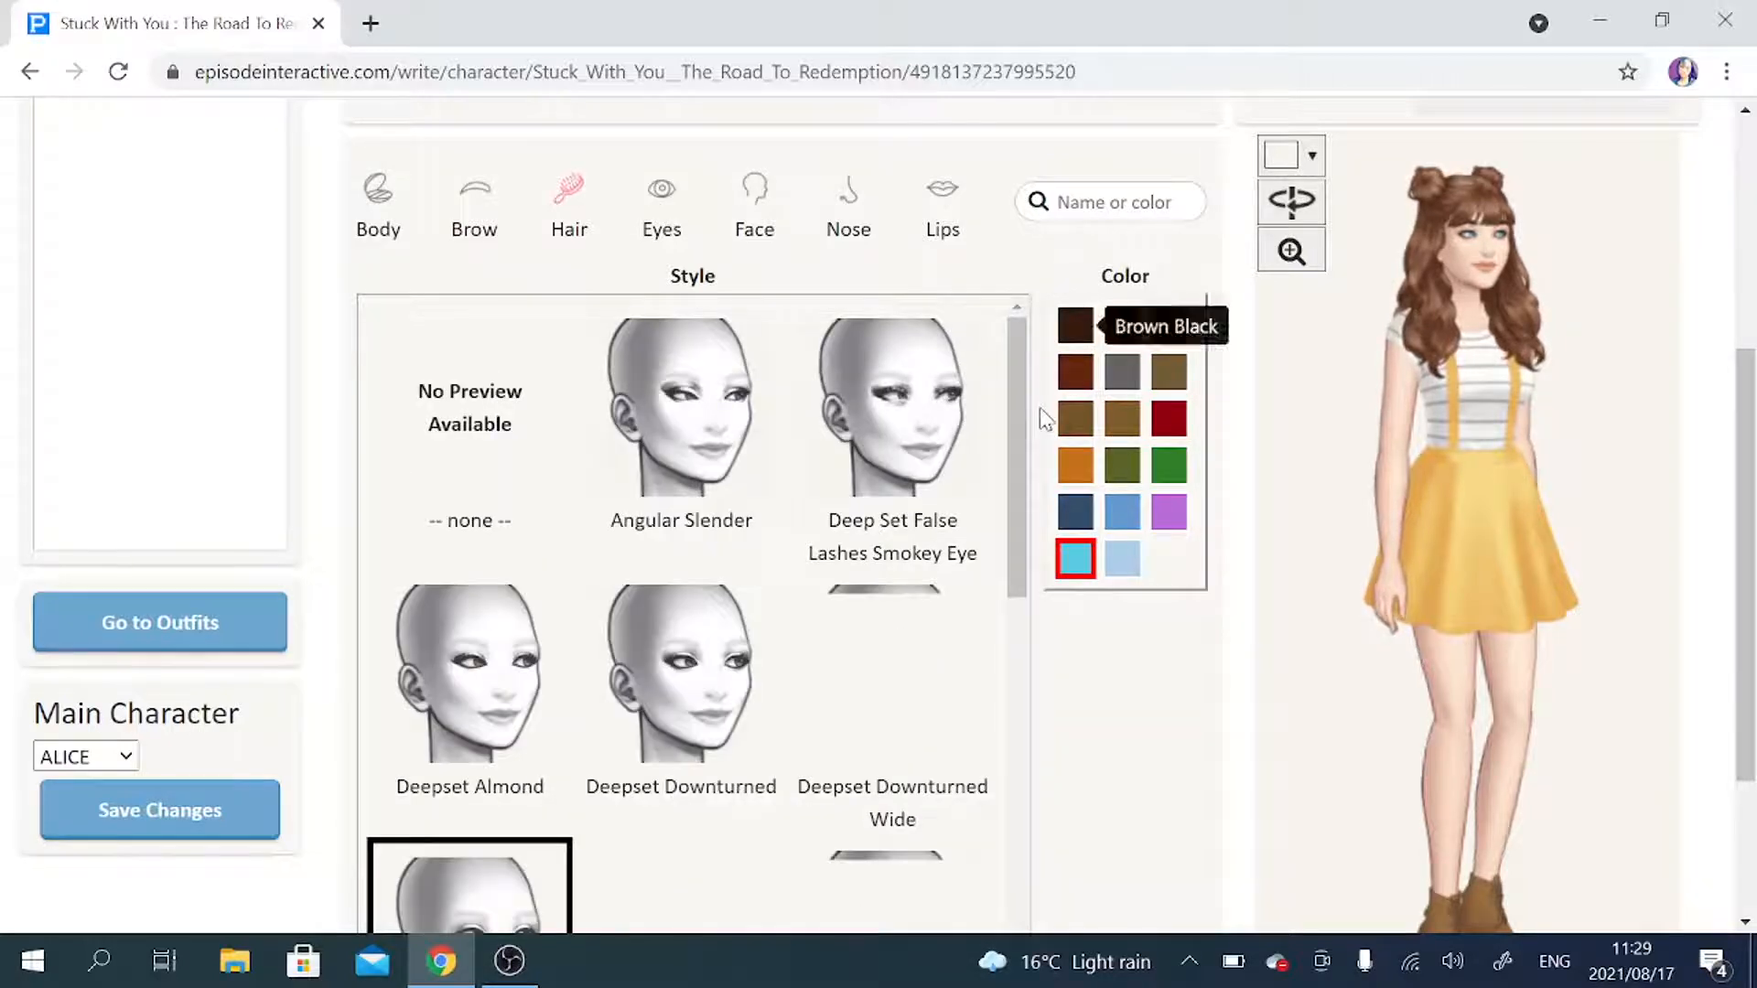
mouse_move(1019, 414)
left_mouse_down()
mouse_move(1023, 454)
mouse_move(1012, 414)
left_mouse_up()
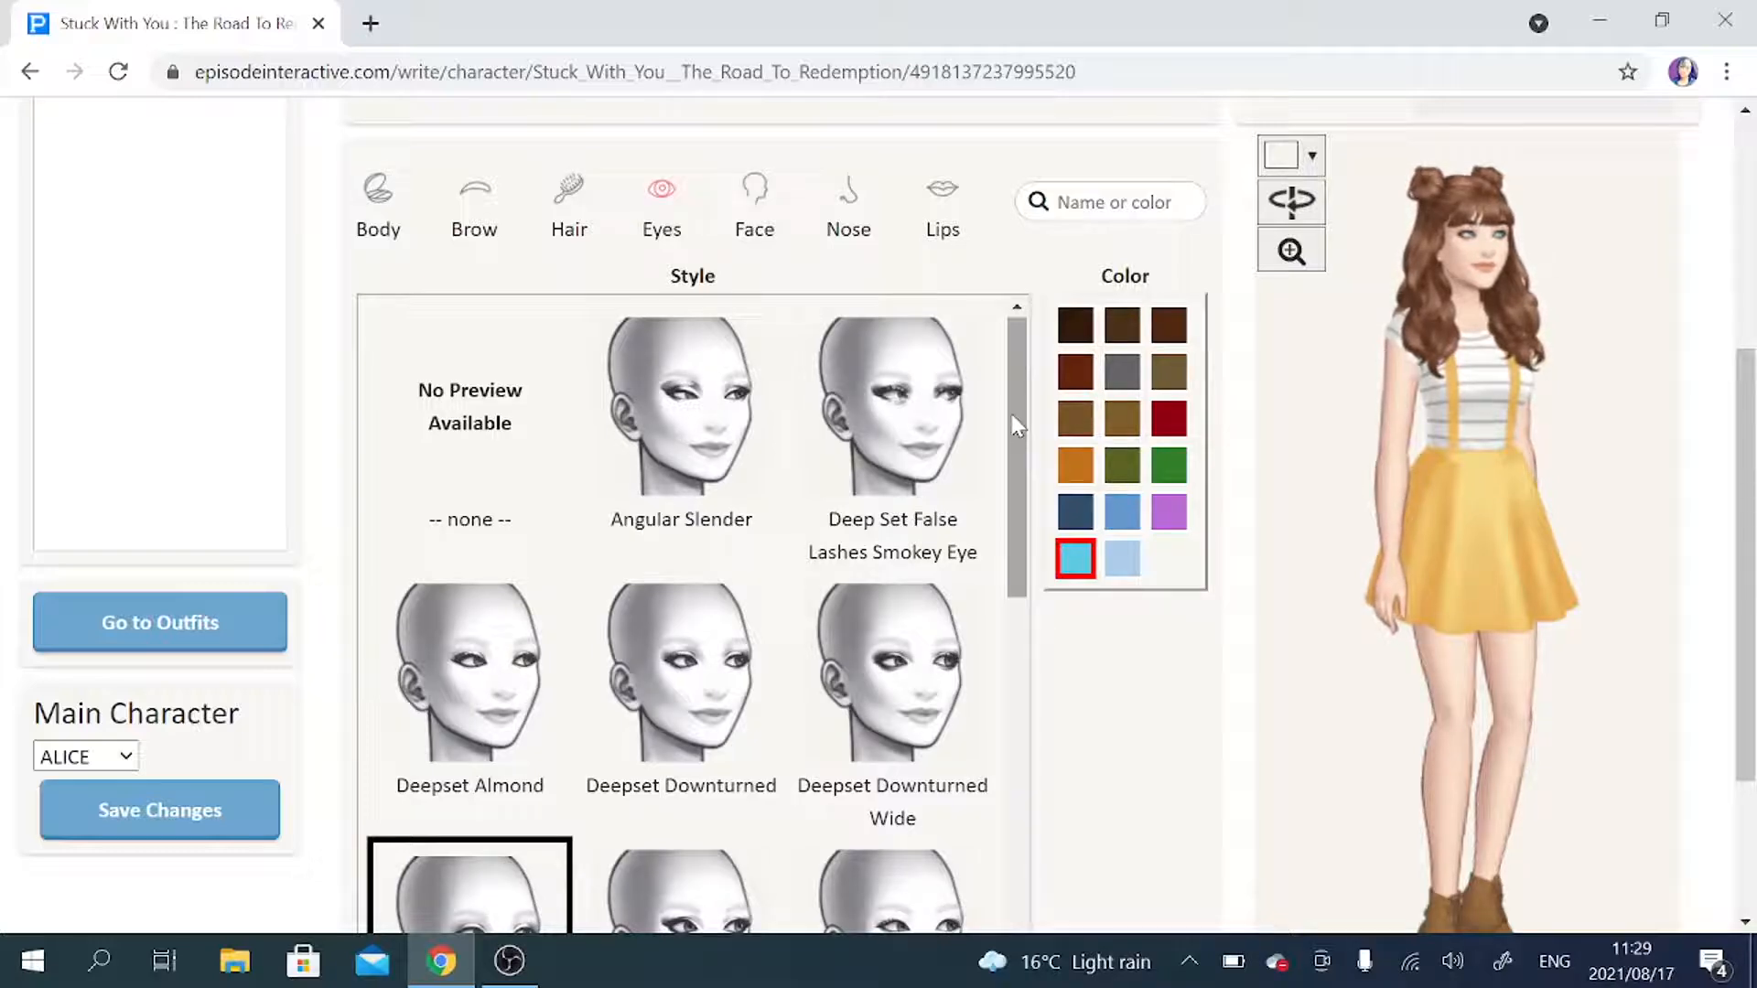
left_click(942, 379)
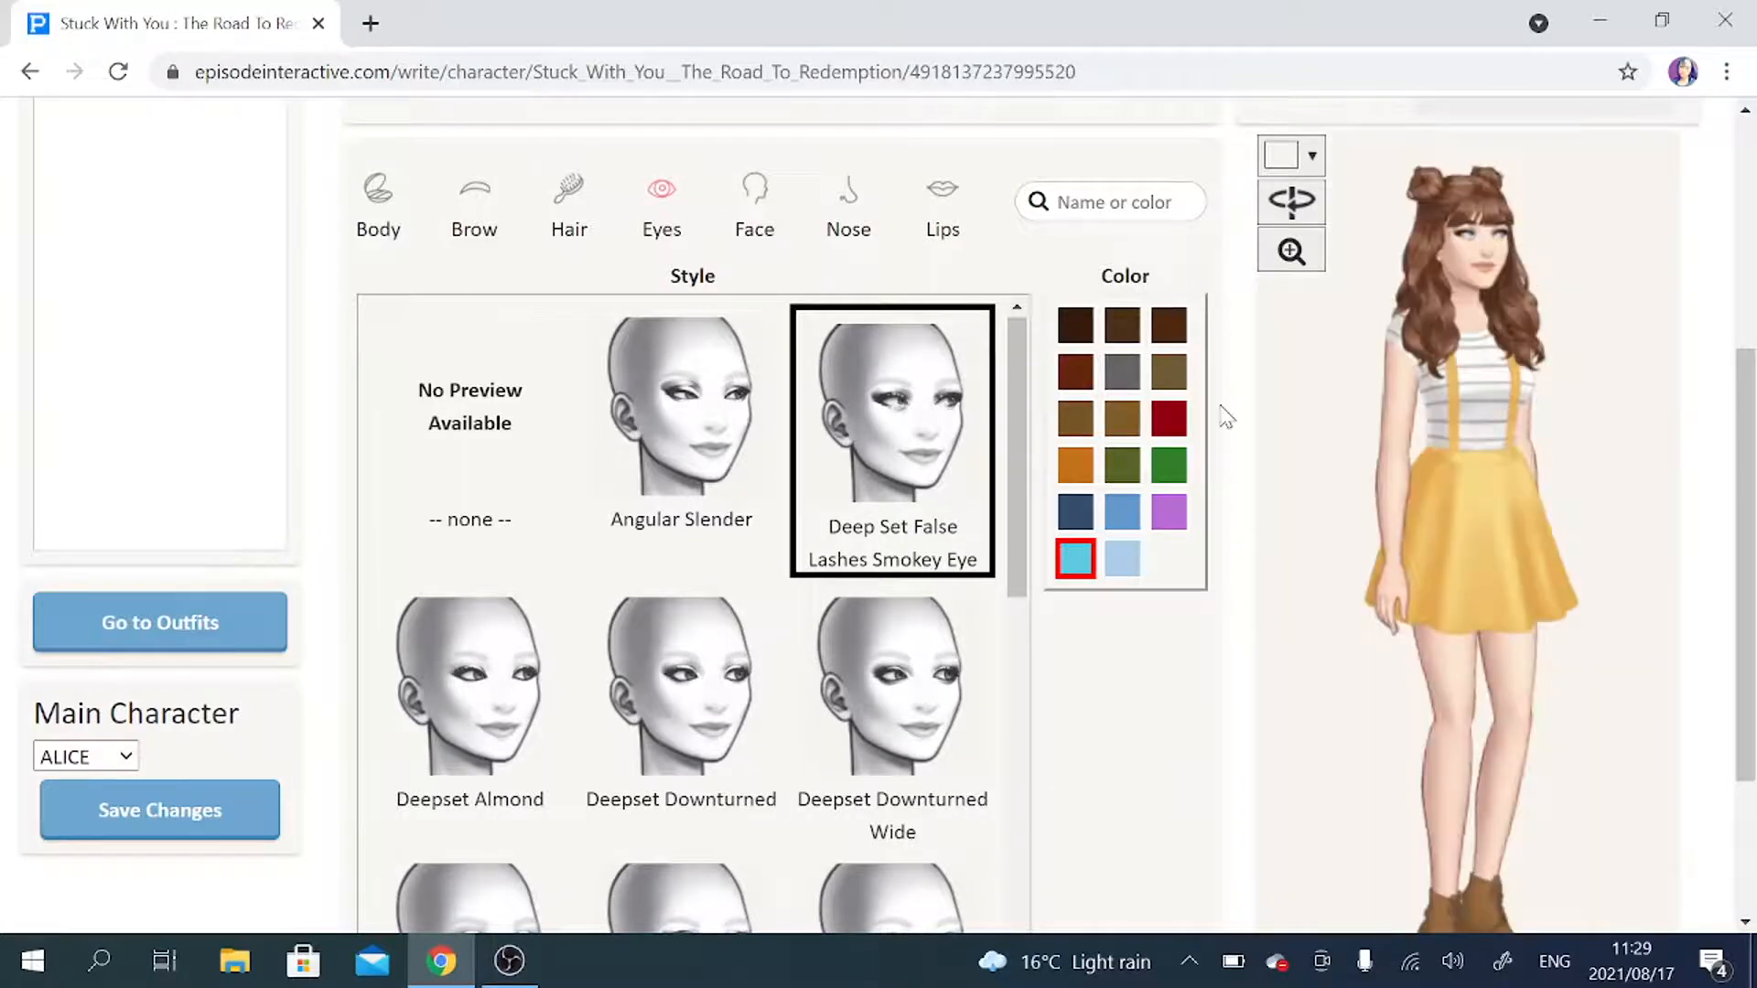
left_click(1291, 250)
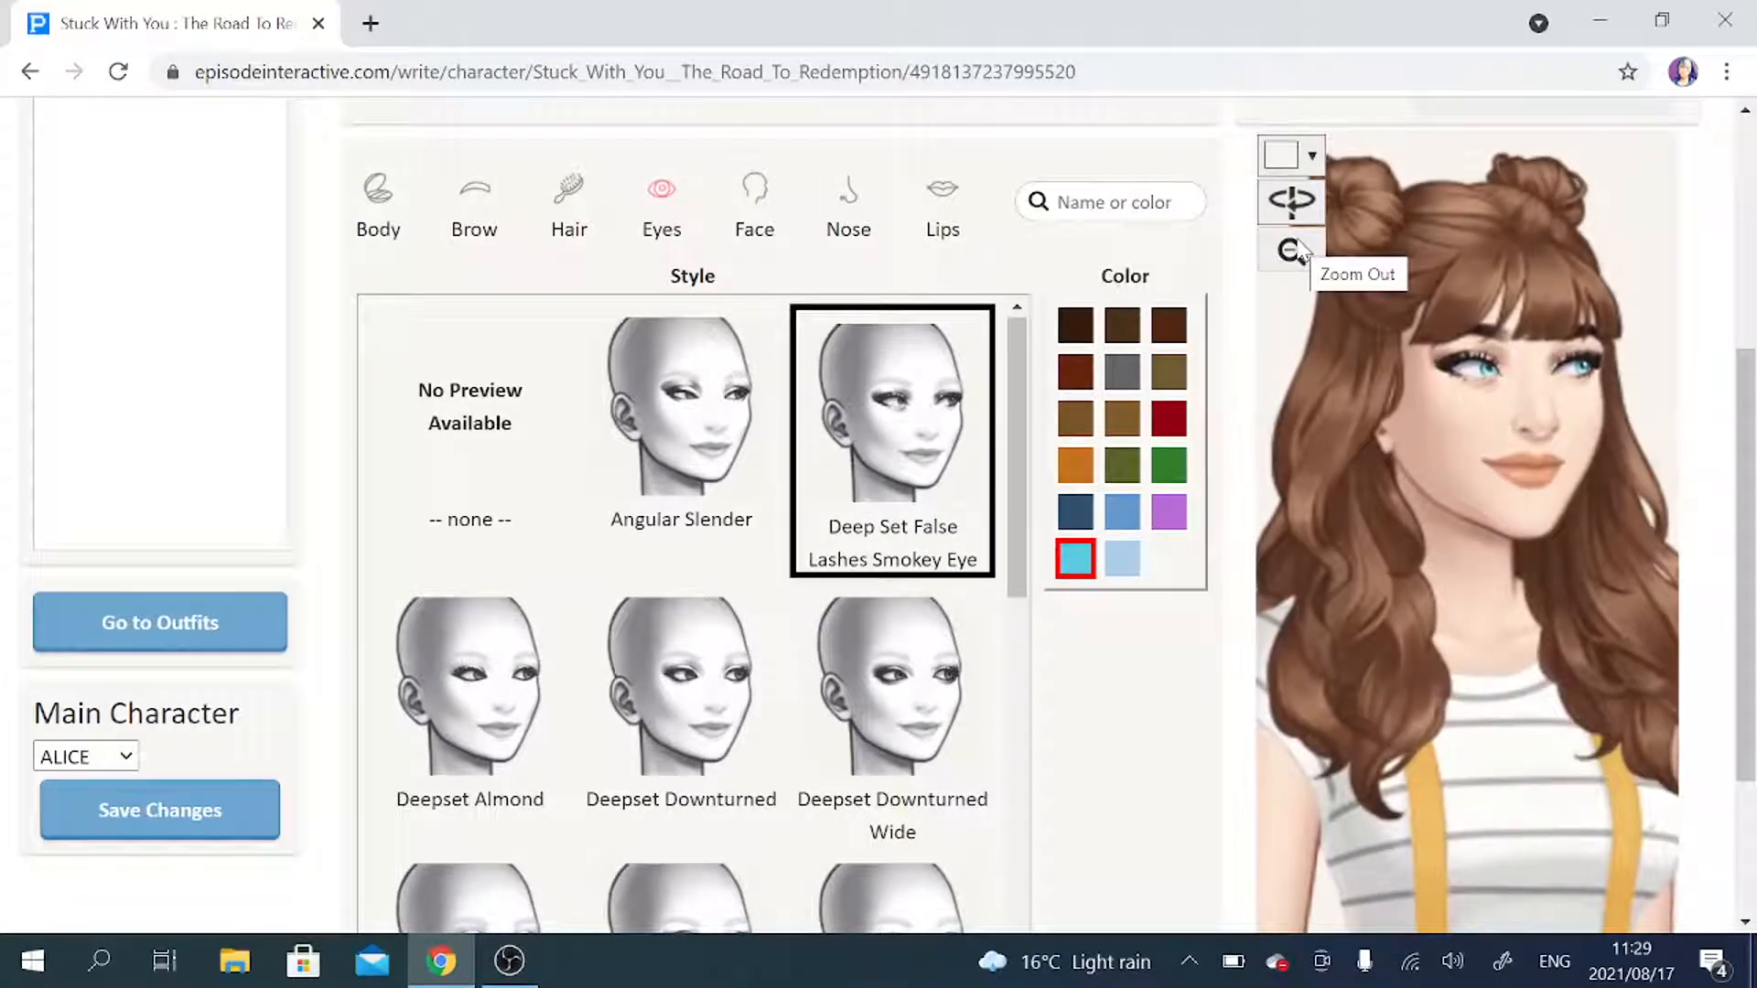
left_click(1075, 375)
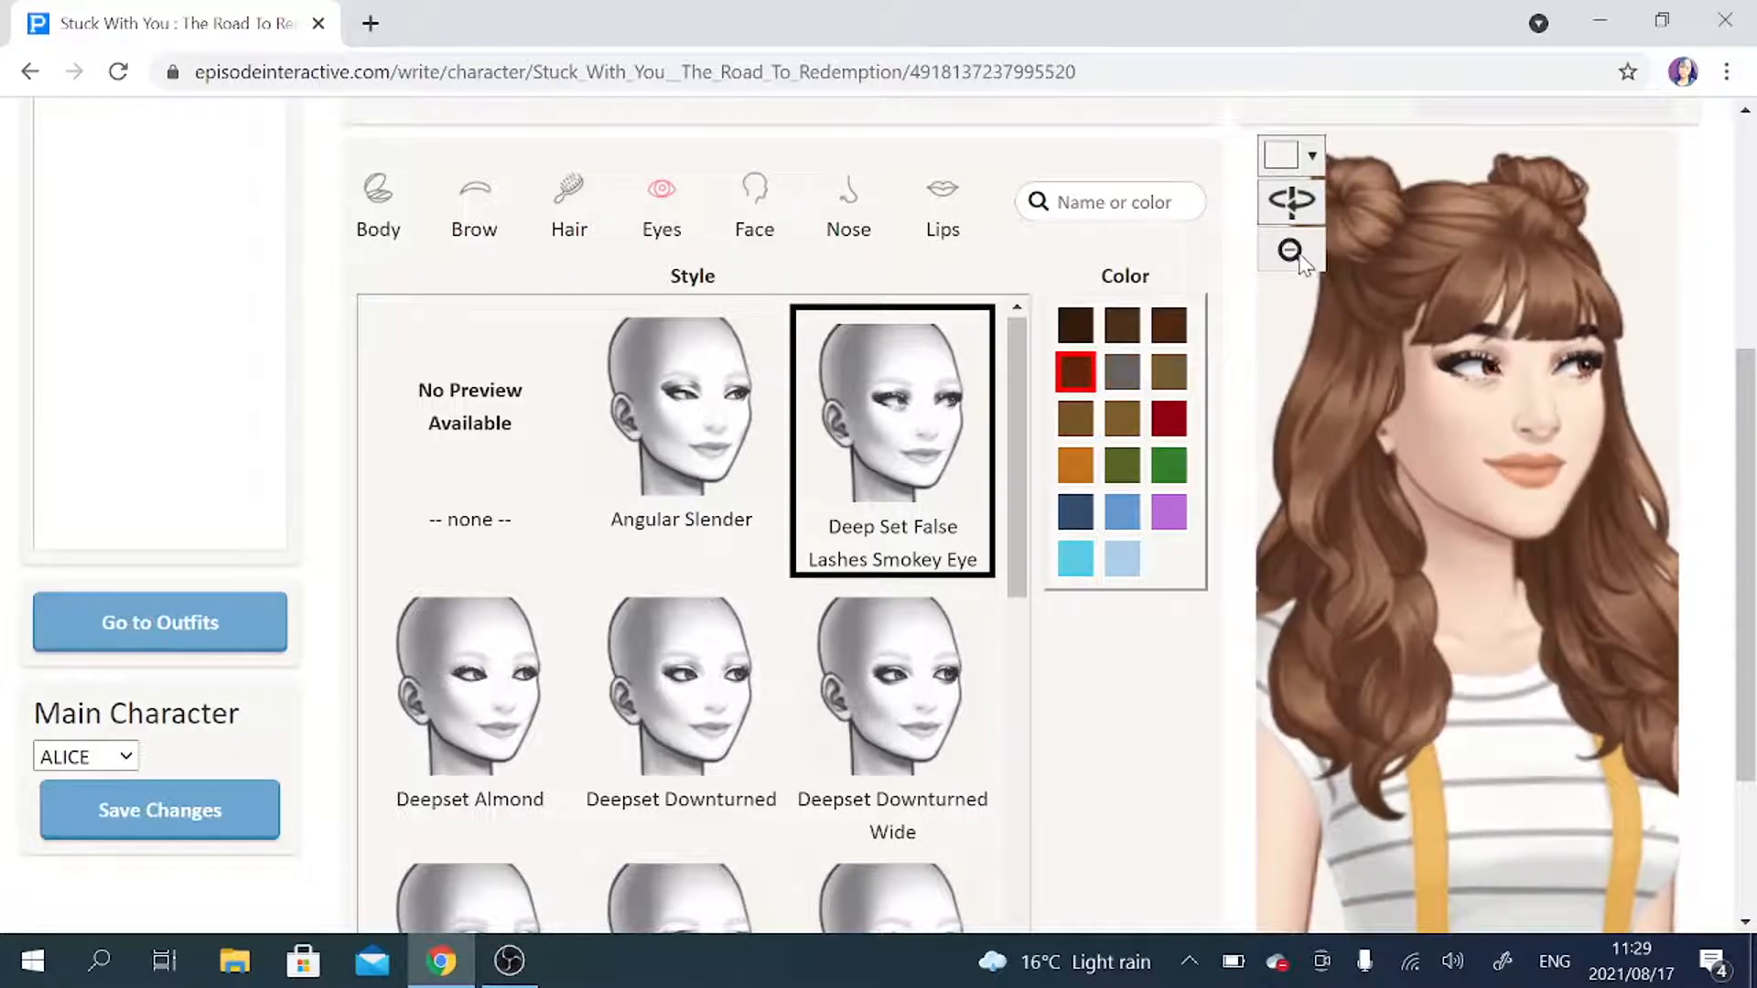
left_click(1291, 250)
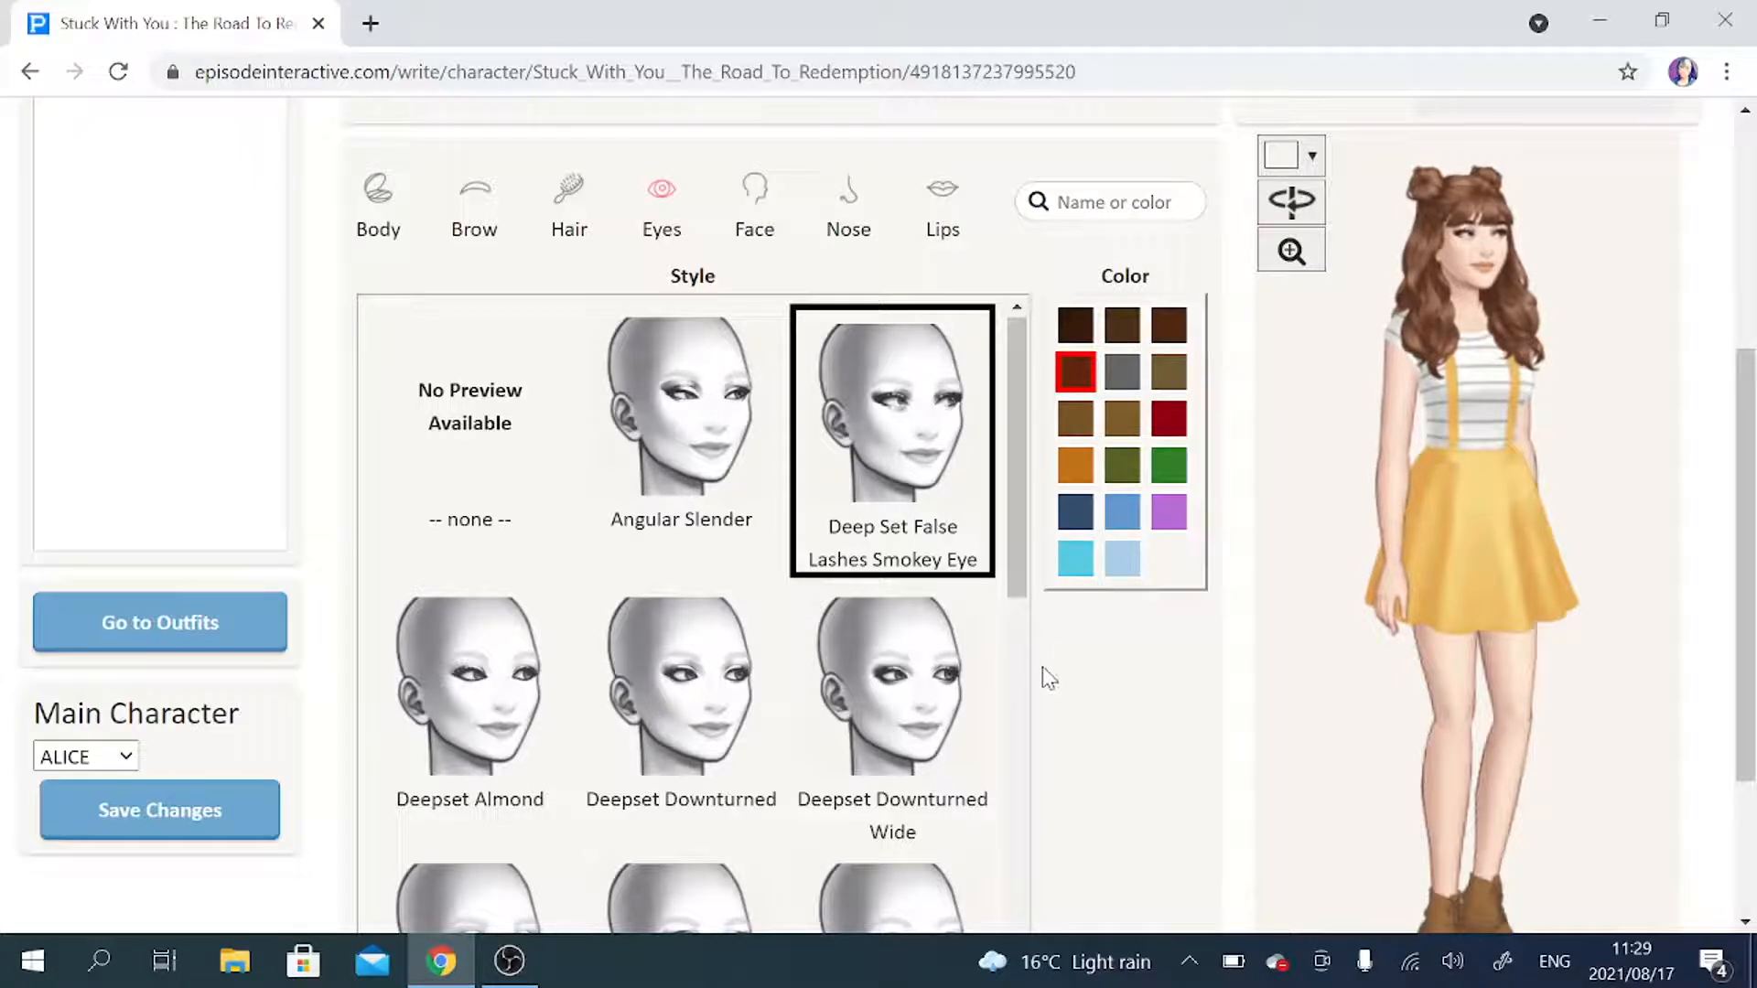
scroll(833, 615, "down", 10)
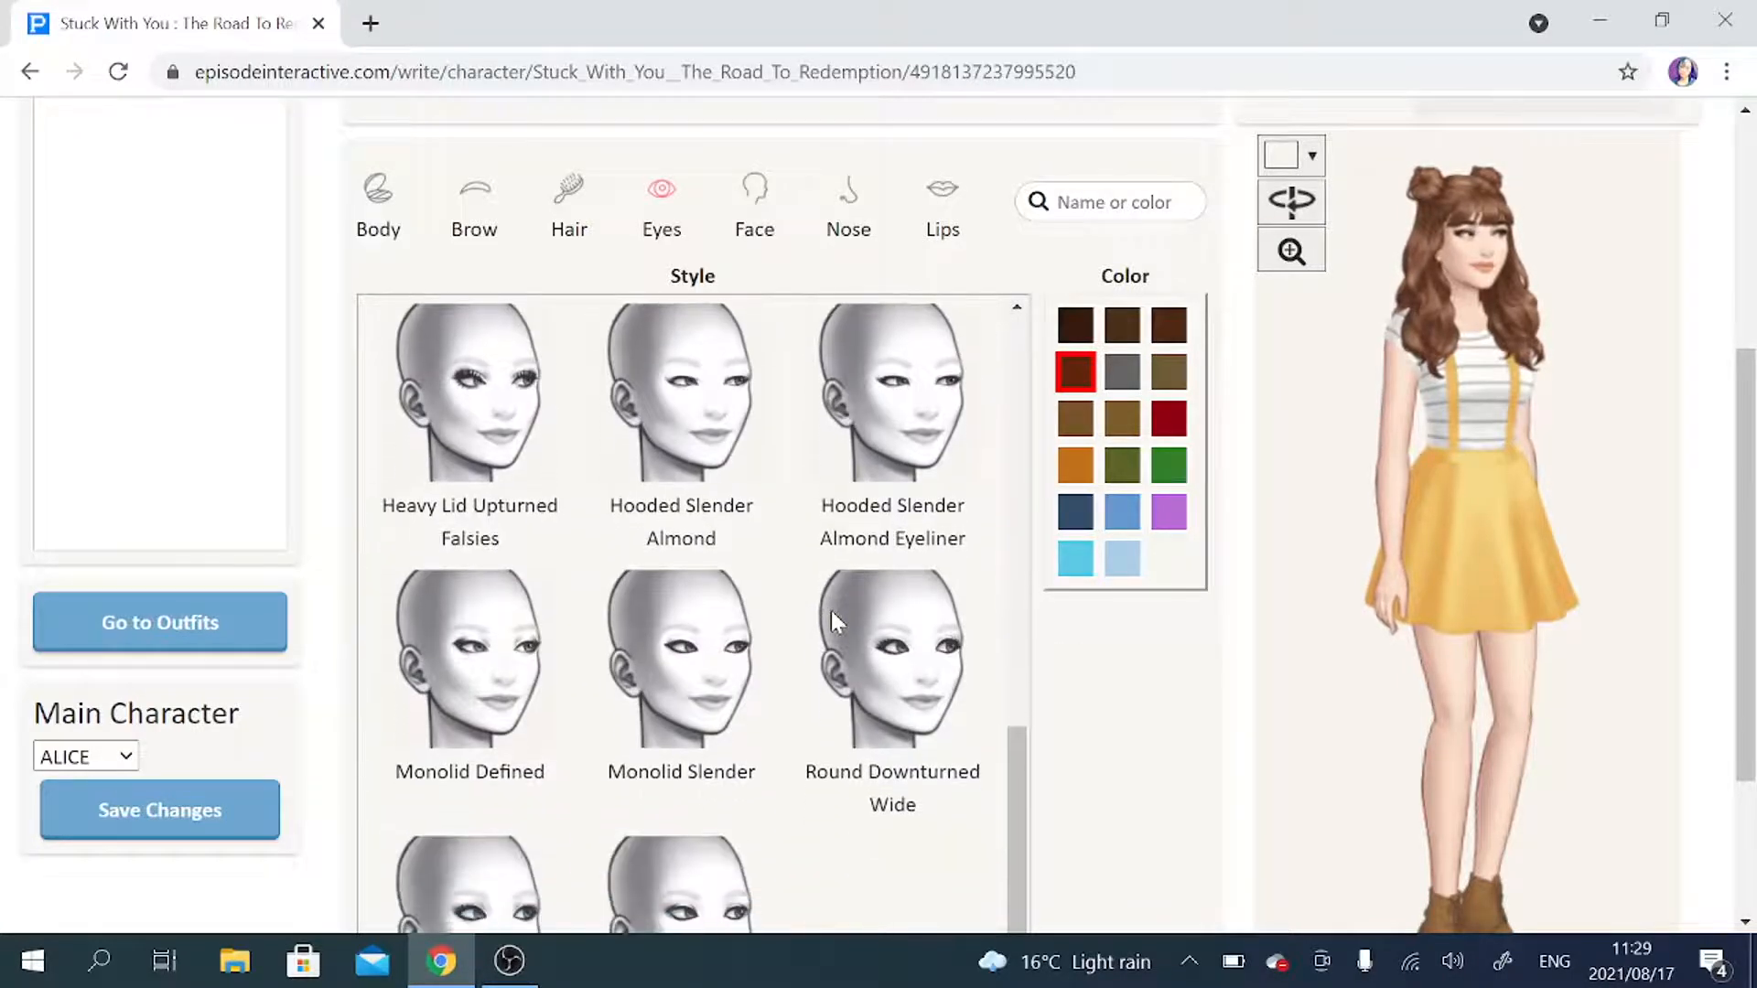
scroll(831, 611, "up", 10)
Set ALICE's face shape to Diamond Defined Contour.
left_click(761, 180)
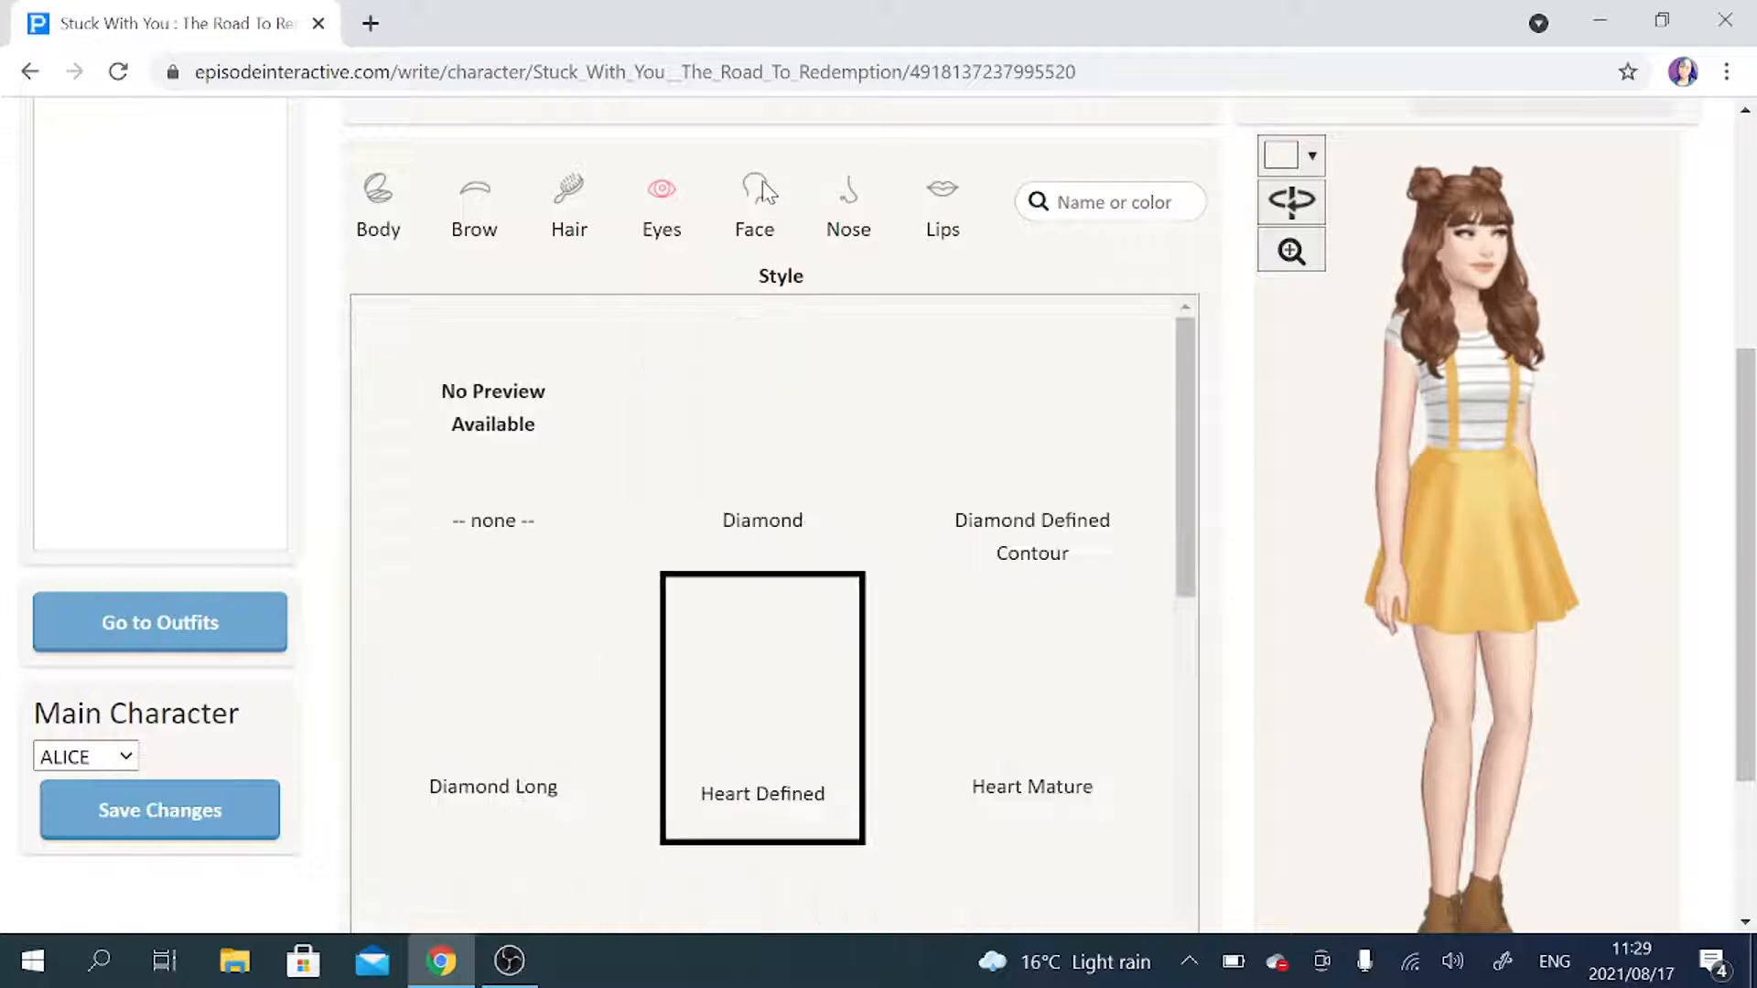
scroll(1202, 417, "down", 1)
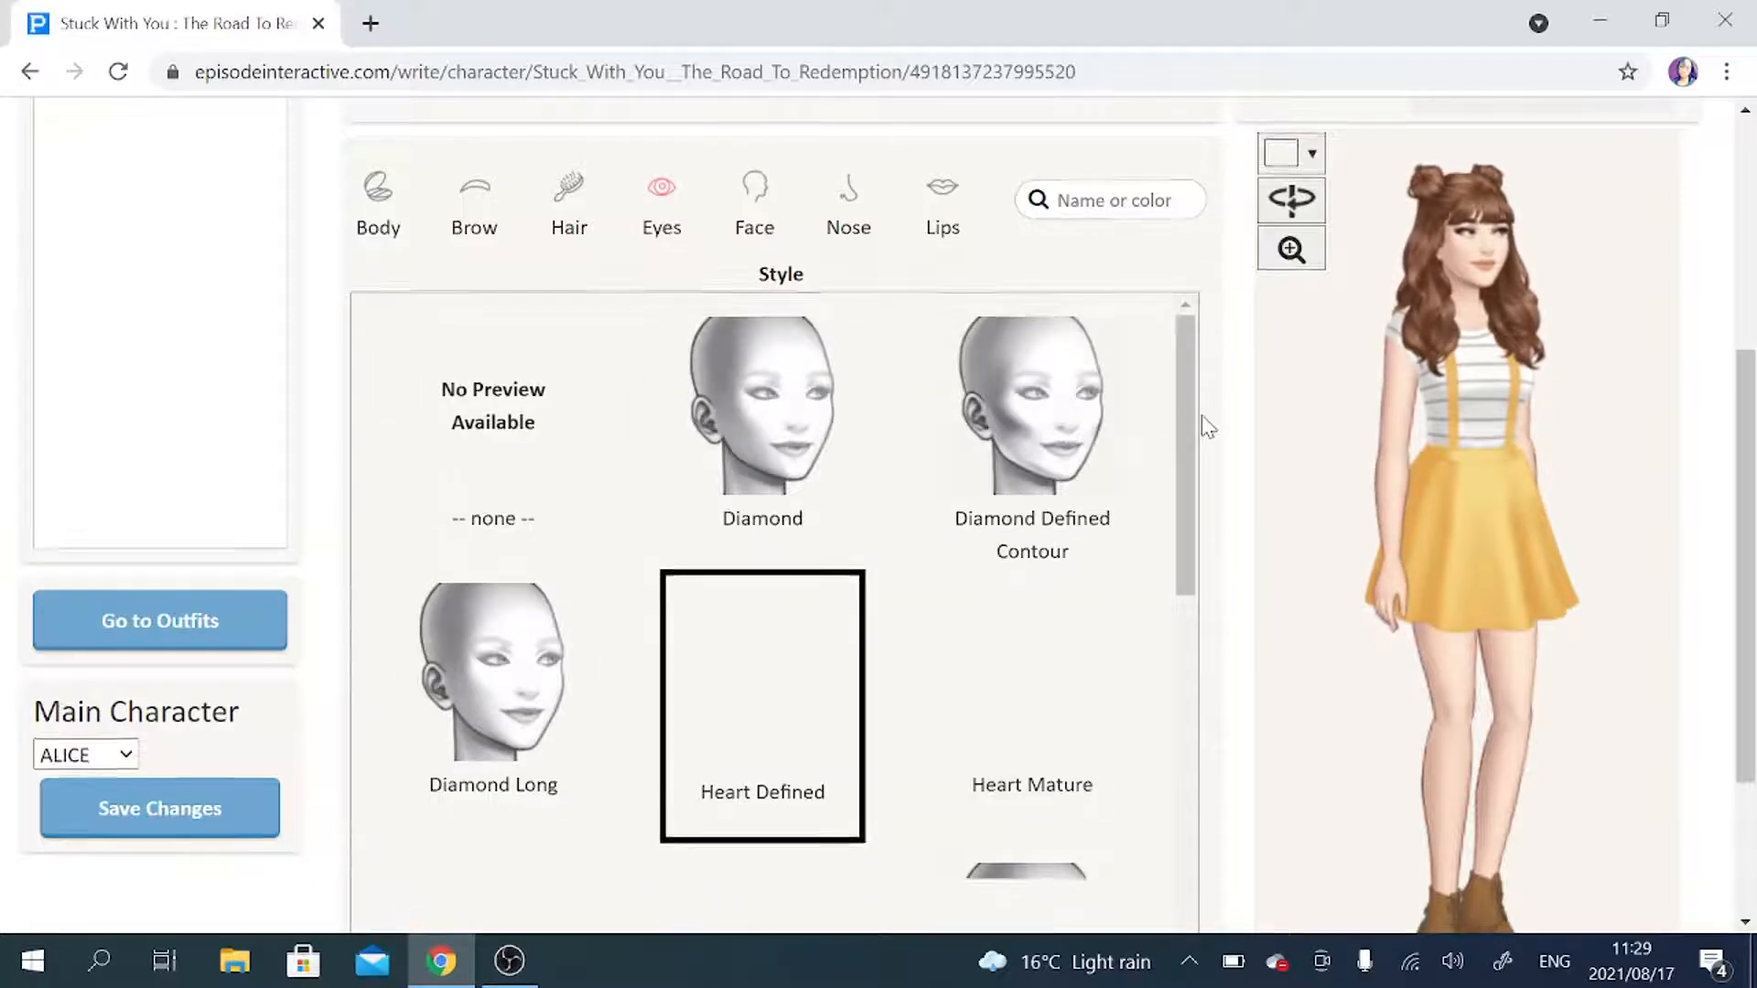
left_click(1037, 393)
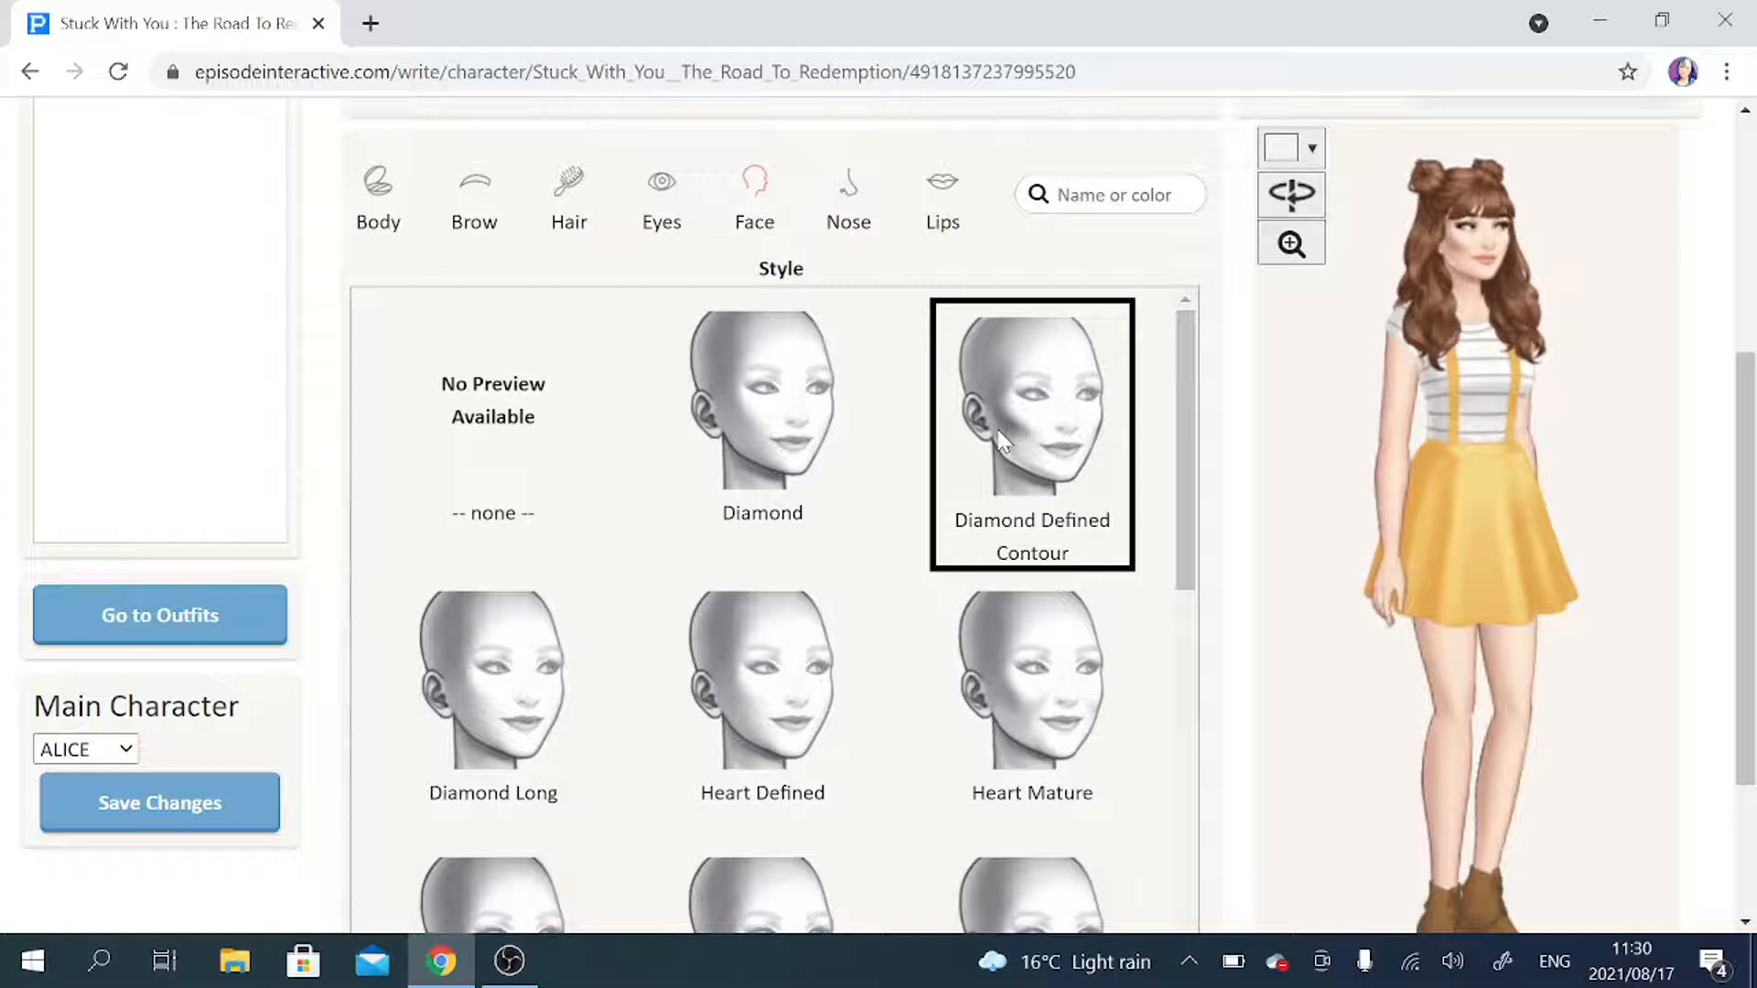
Look through the nose styles and give ALICE the Round Button Upturned nose.
left_click(935, 212)
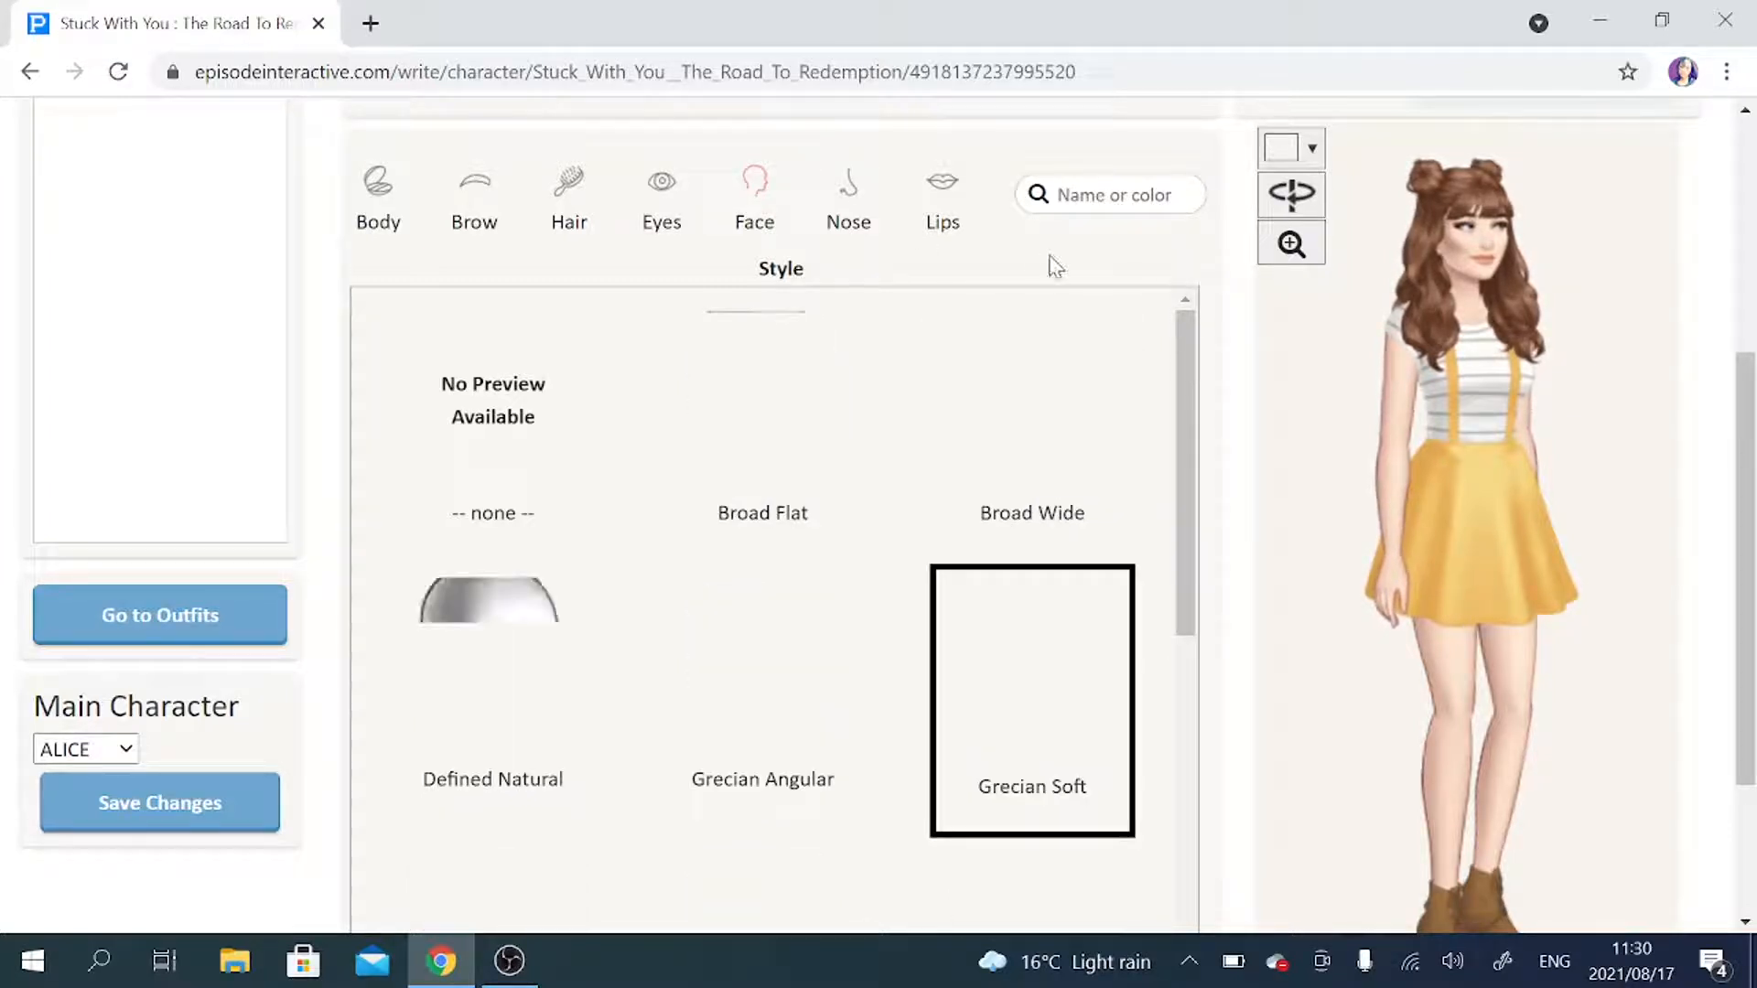
scroll(1217, 476, "down", 1)
scroll(1217, 478, "down", 1)
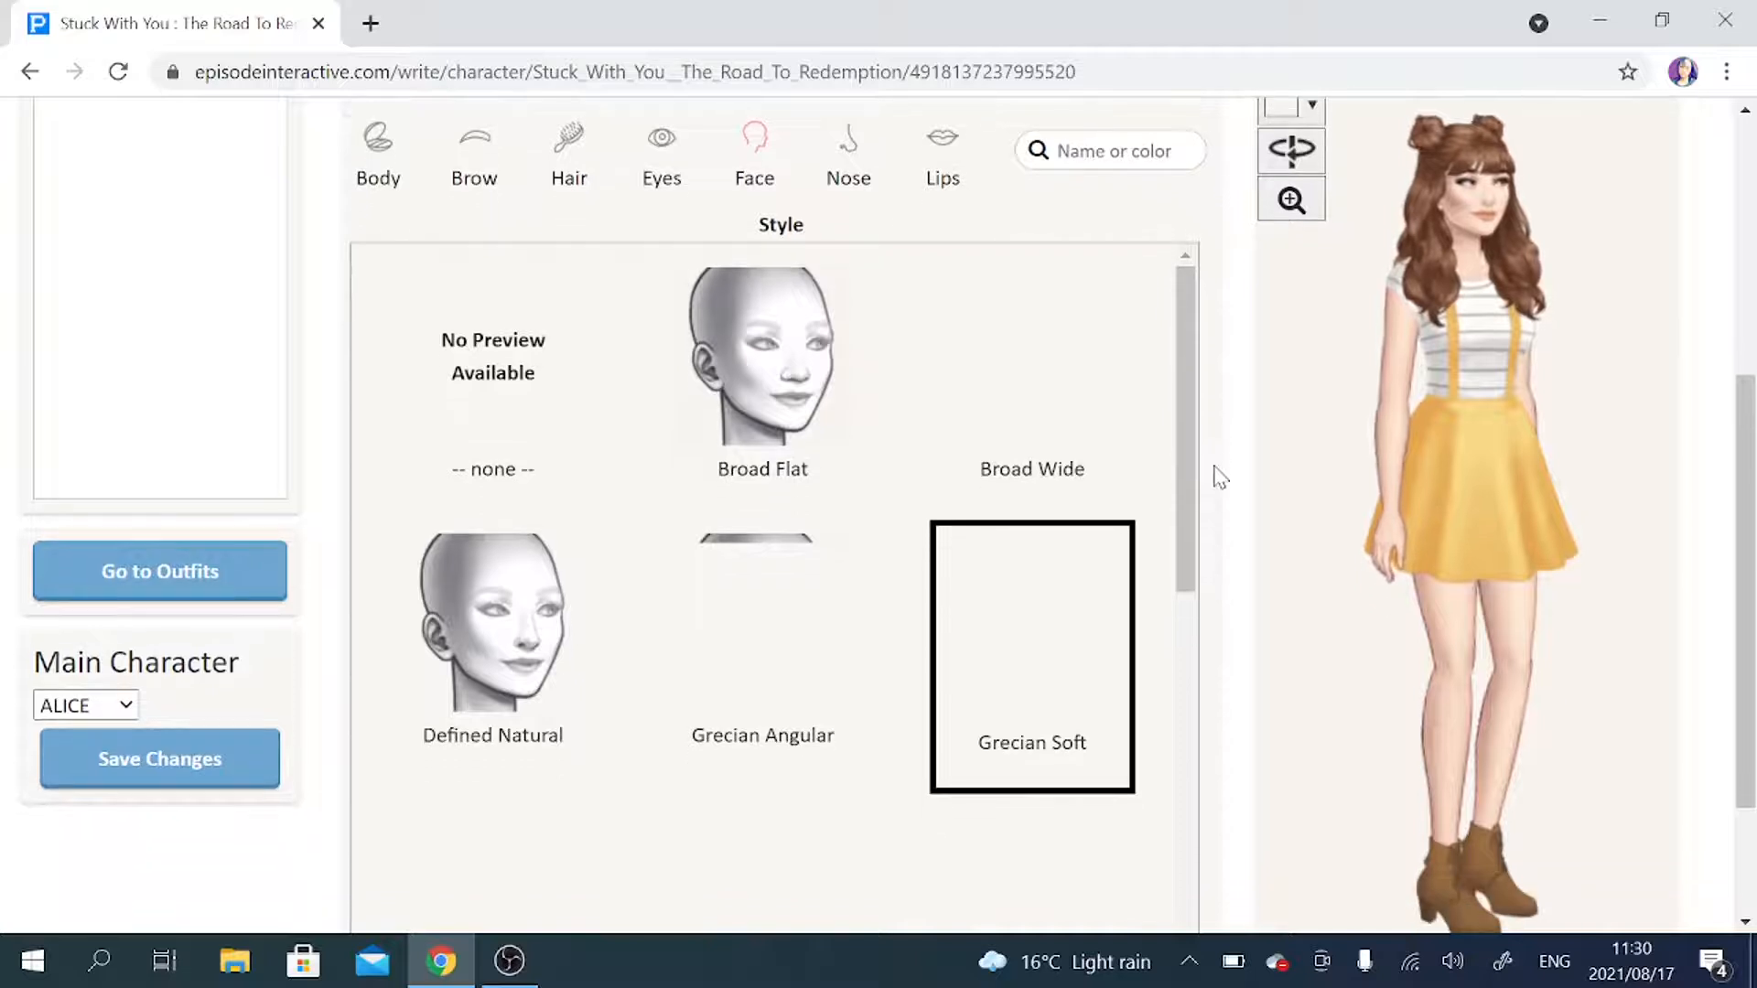
scroll(943, 493, "down", 4)
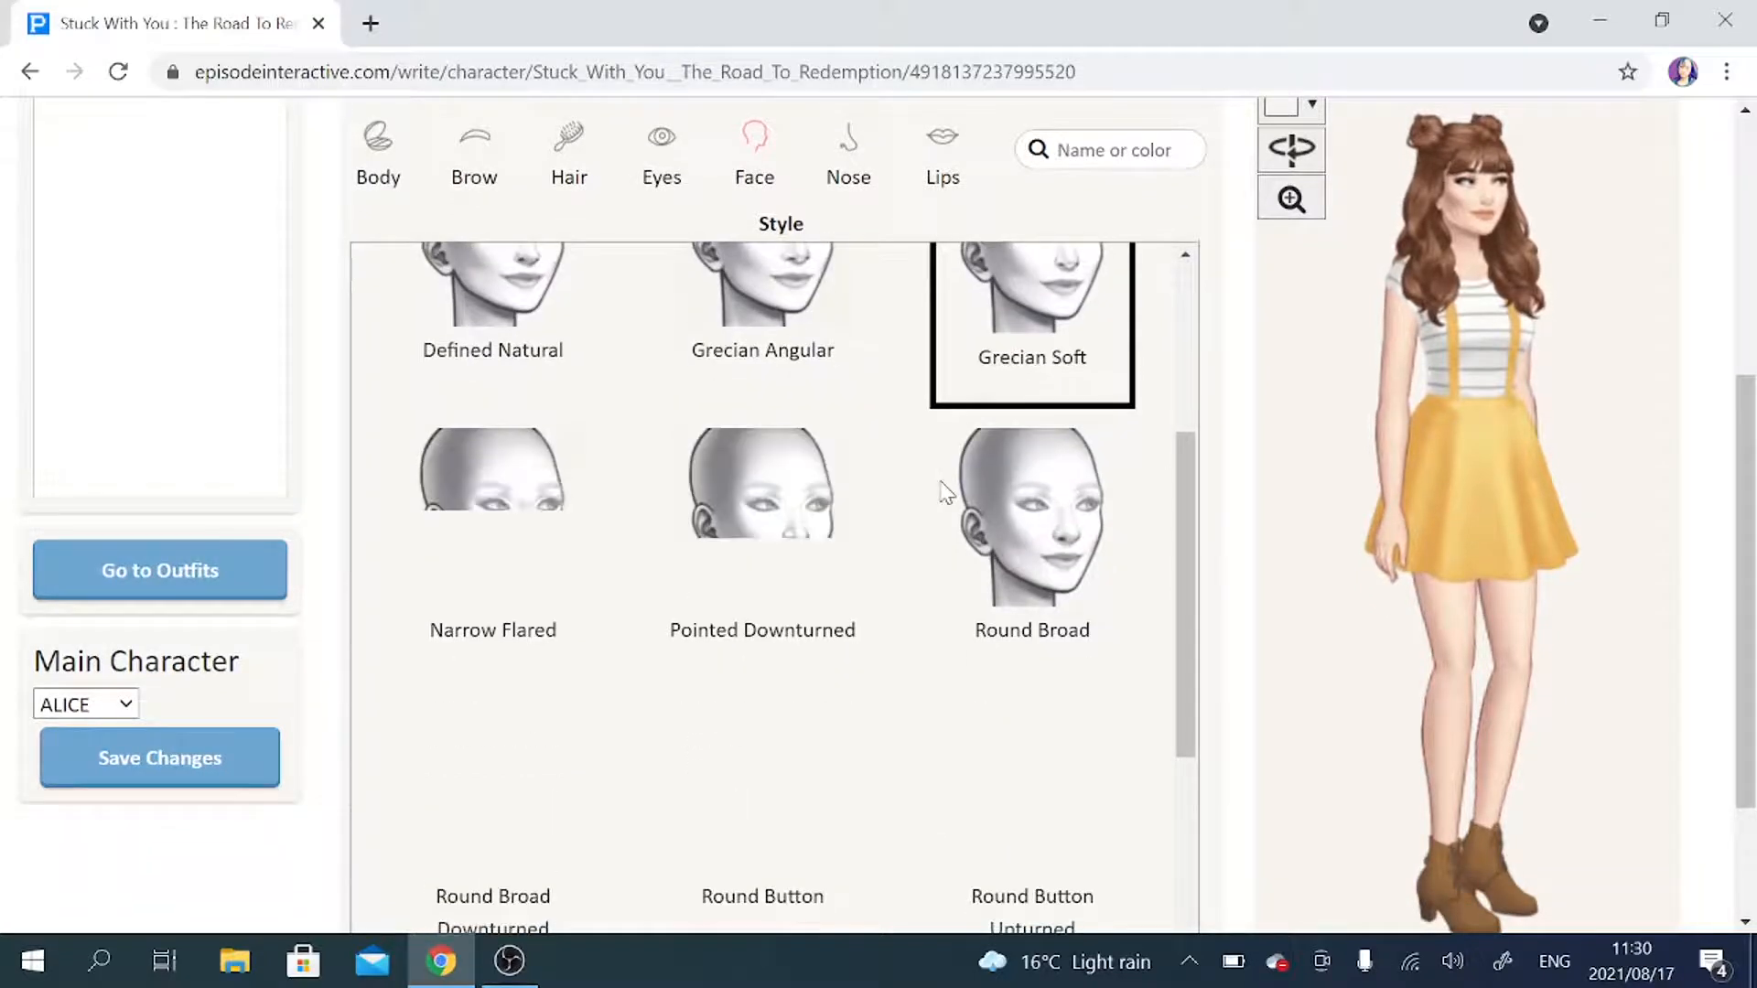
scroll(945, 492, "down", 4)
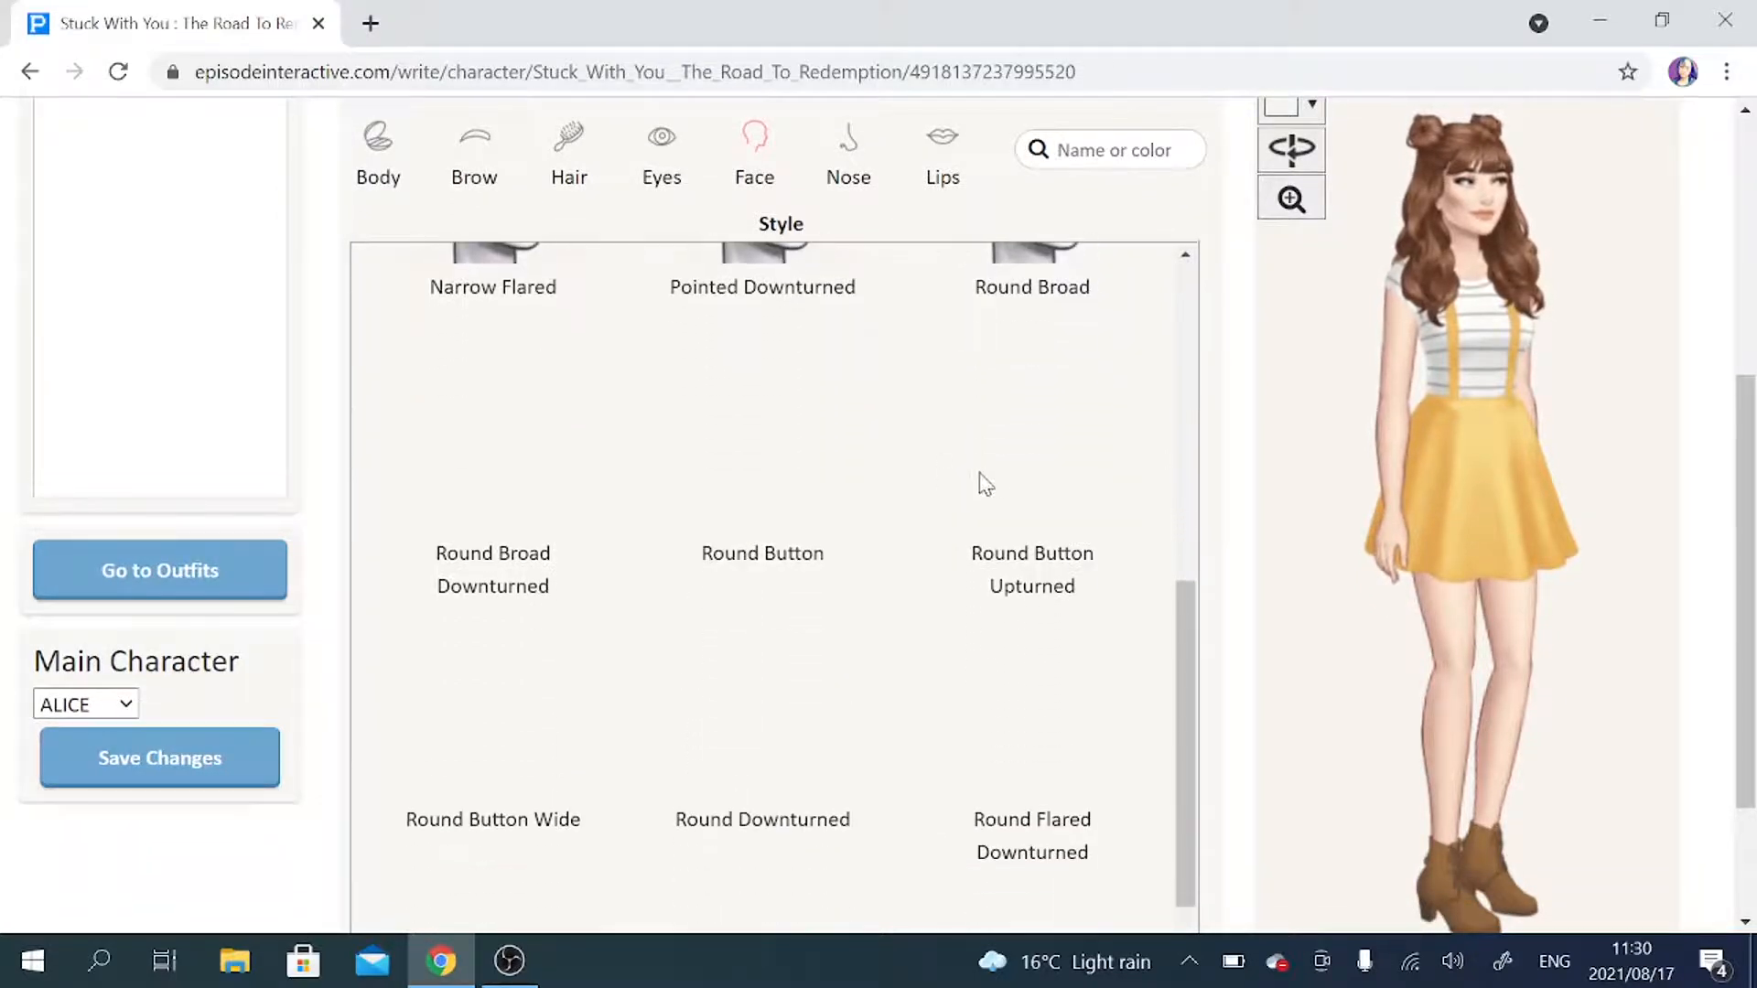
left_click(1004, 474)
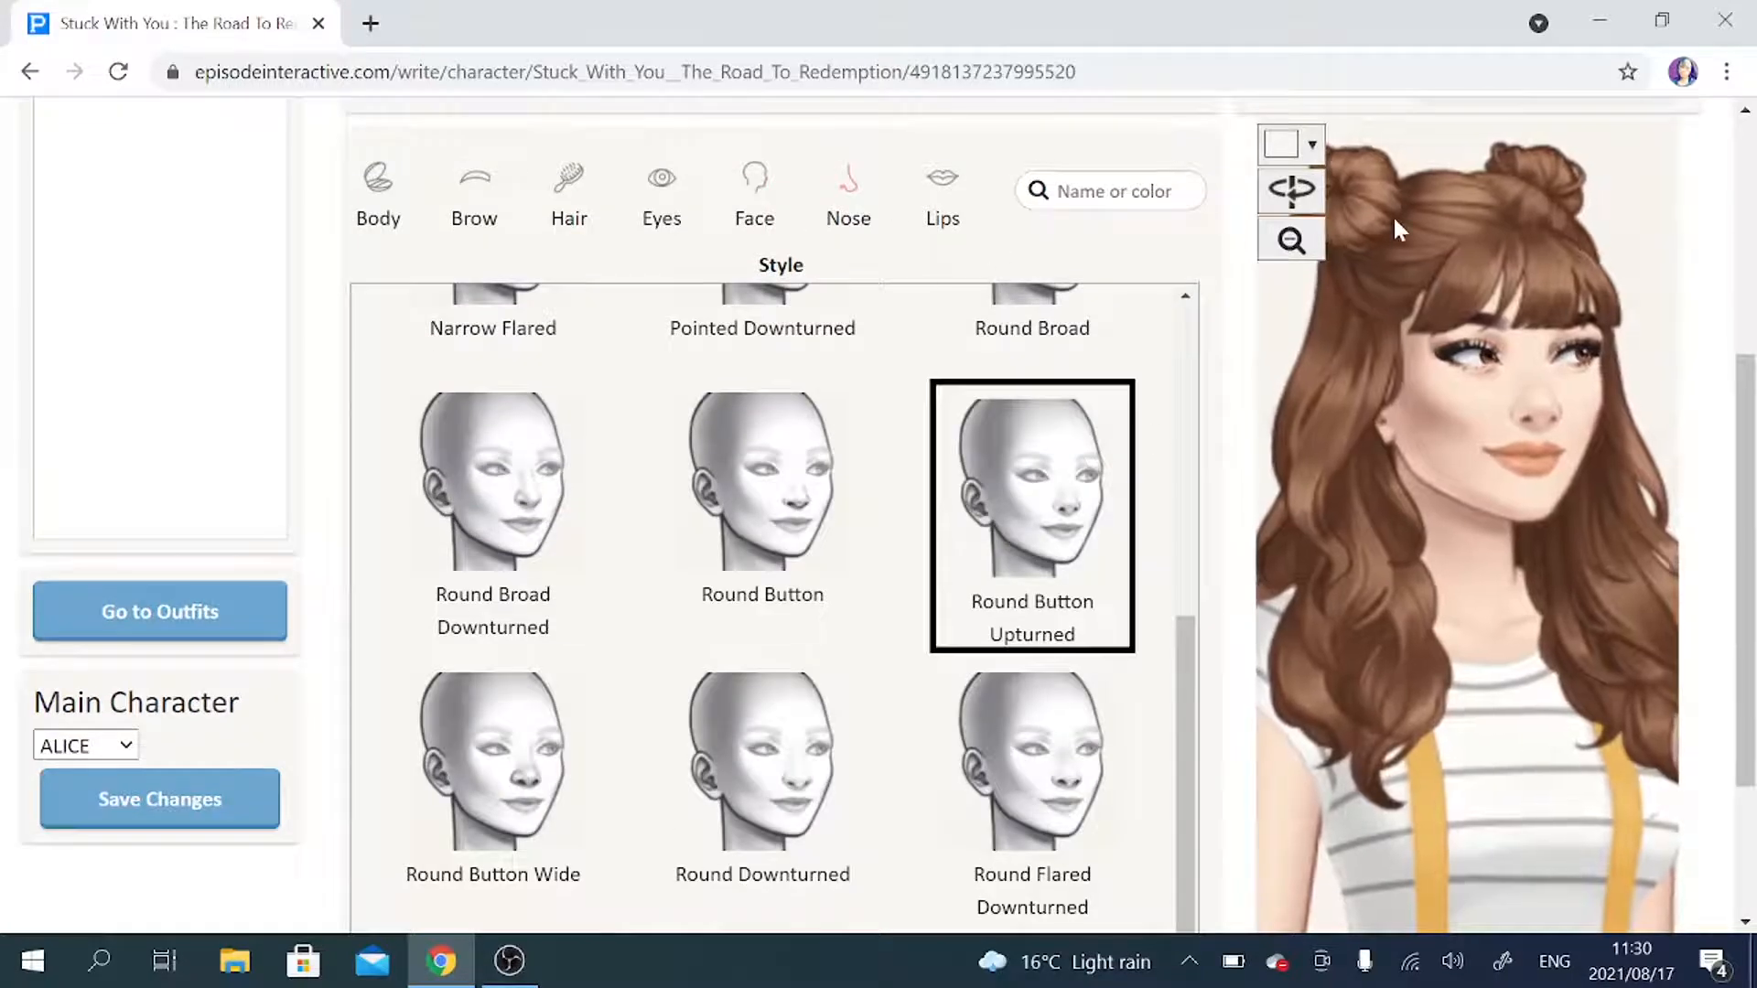
Give ALICE Full Round Pouty lips in the Pink Beige Gloss color.
left_click(941, 180)
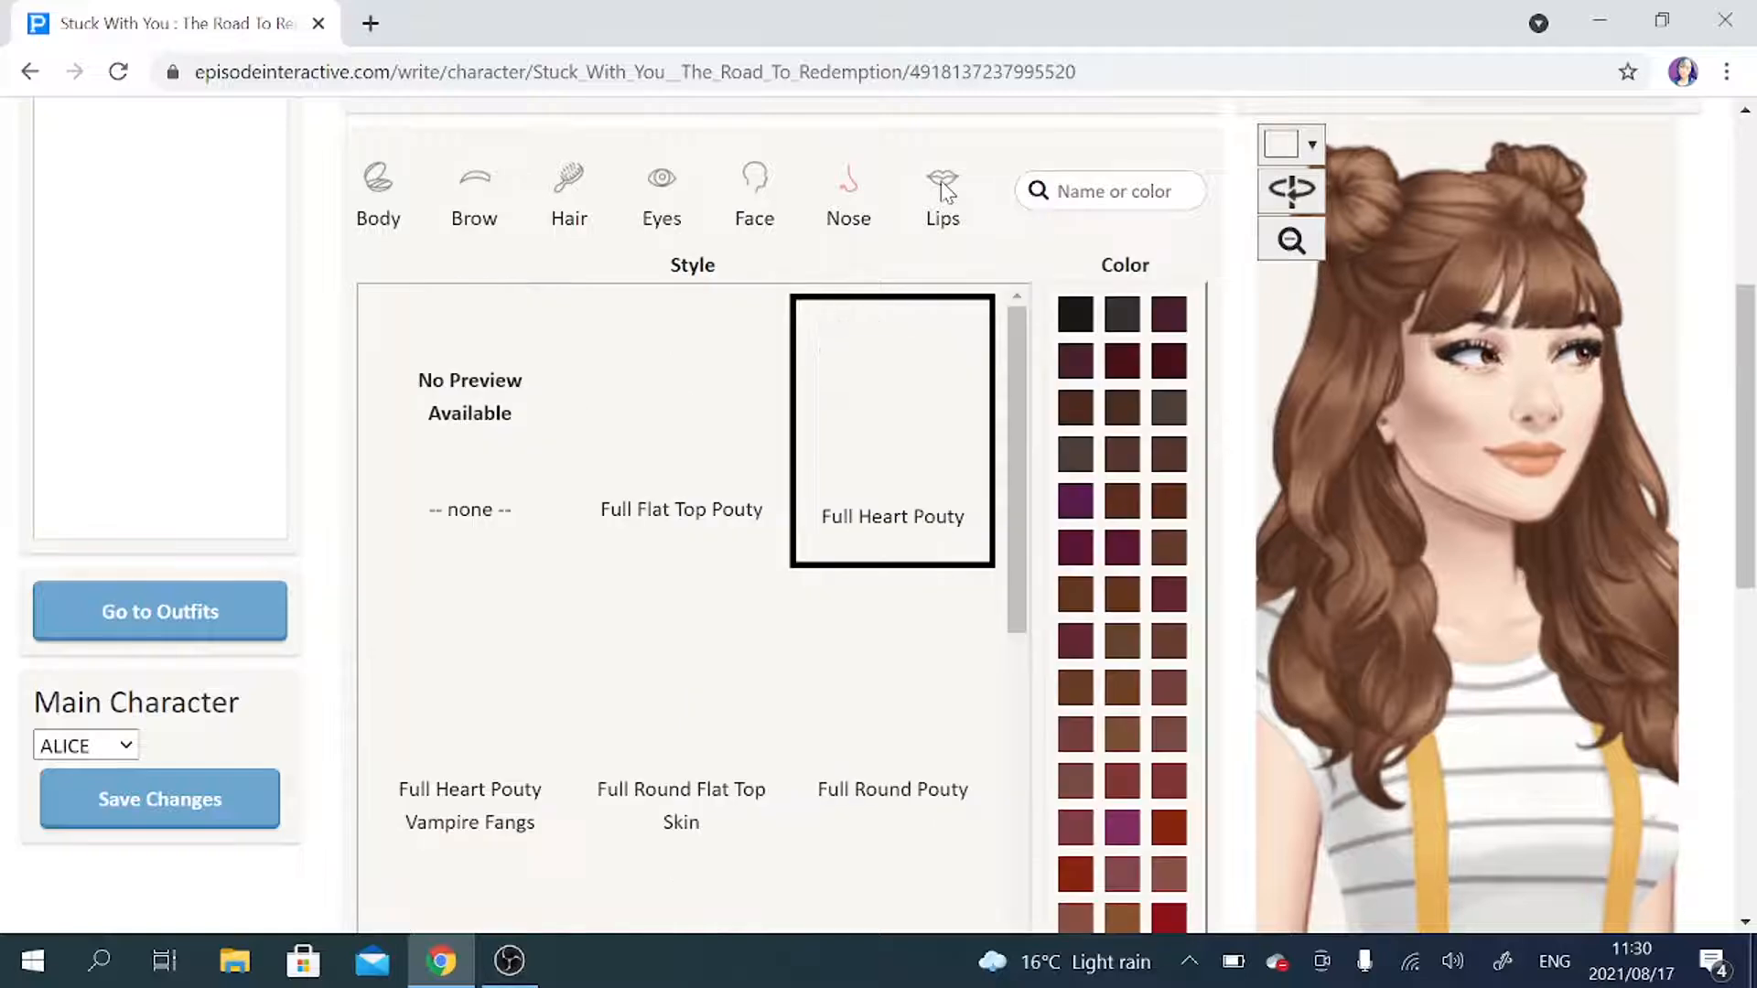
left_click(665, 388)
left_click(929, 640)
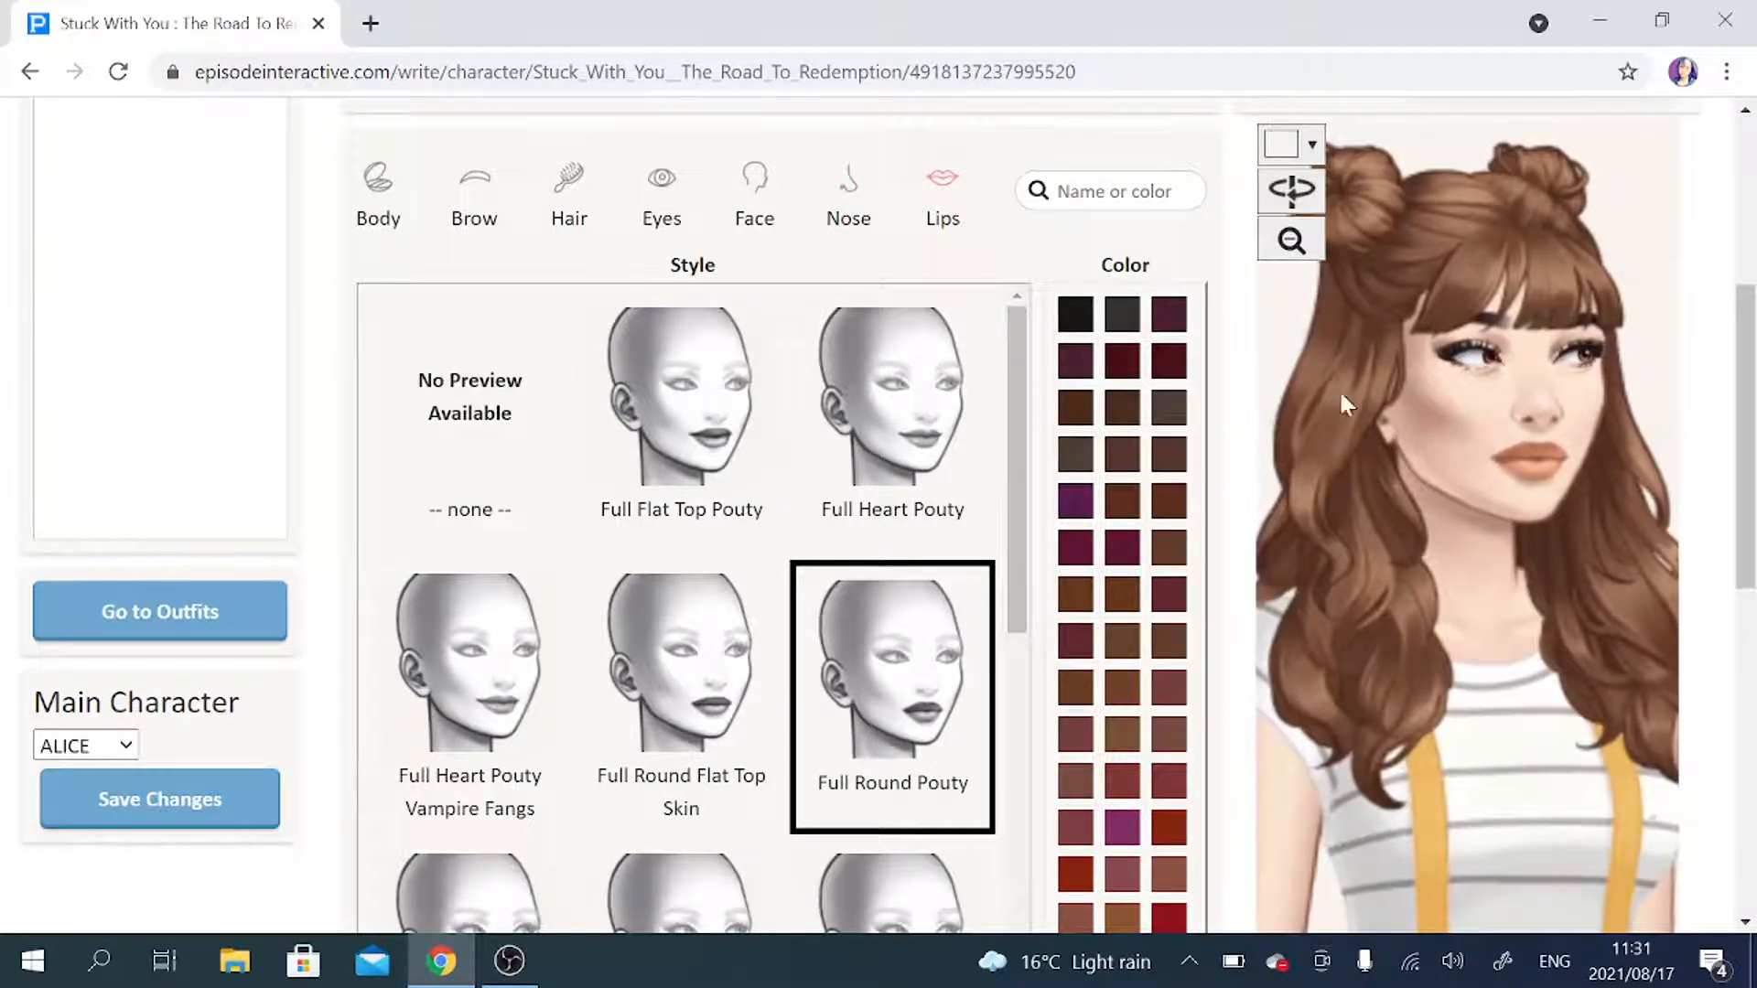
scroll(1238, 452, "down", 2)
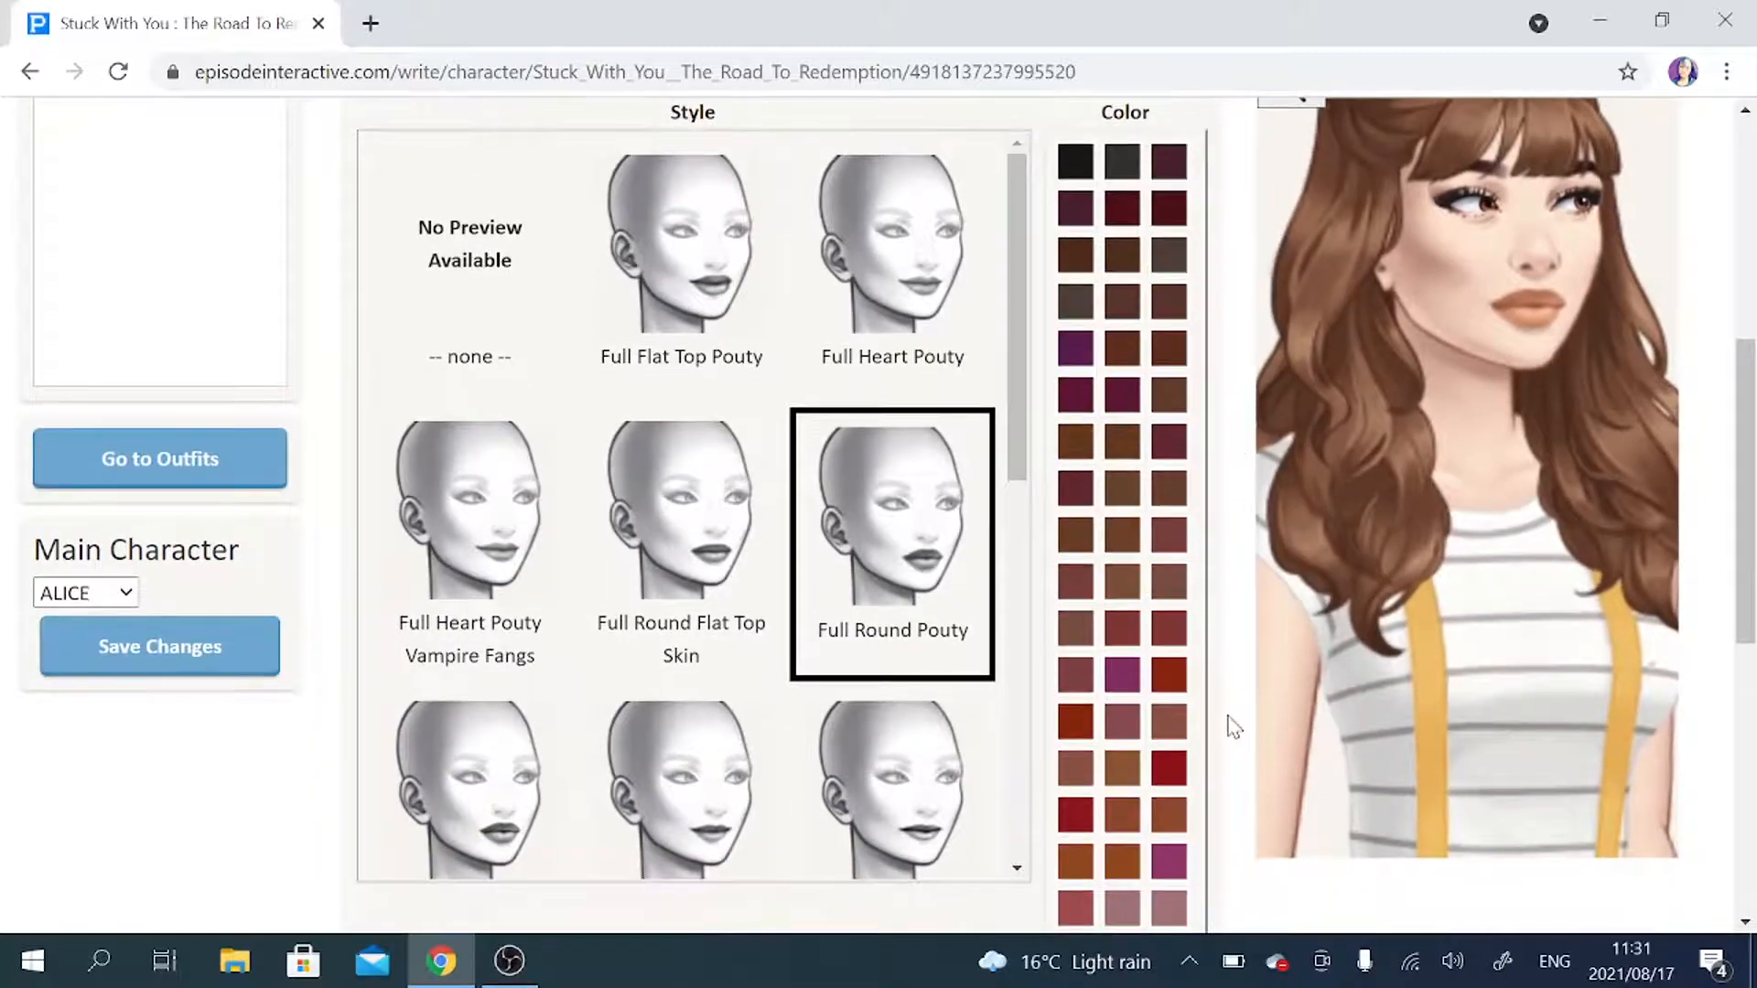
scroll(1233, 727, "down", 4)
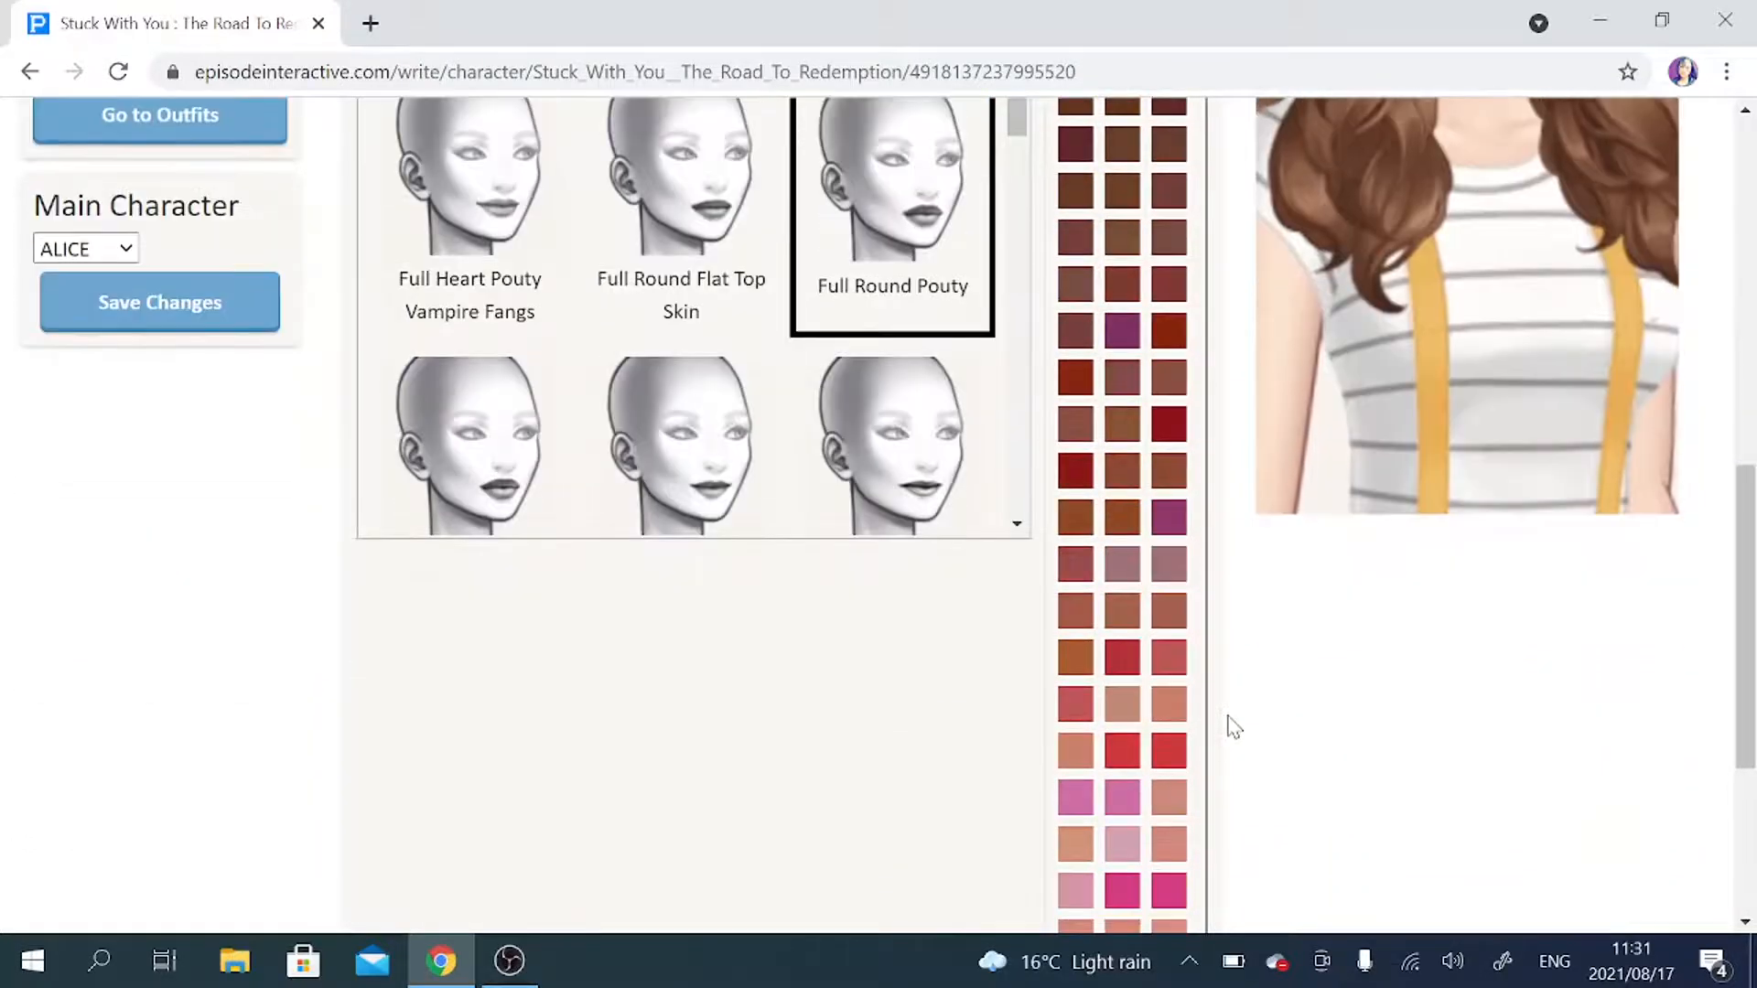
scroll(1234, 727, "down", 2)
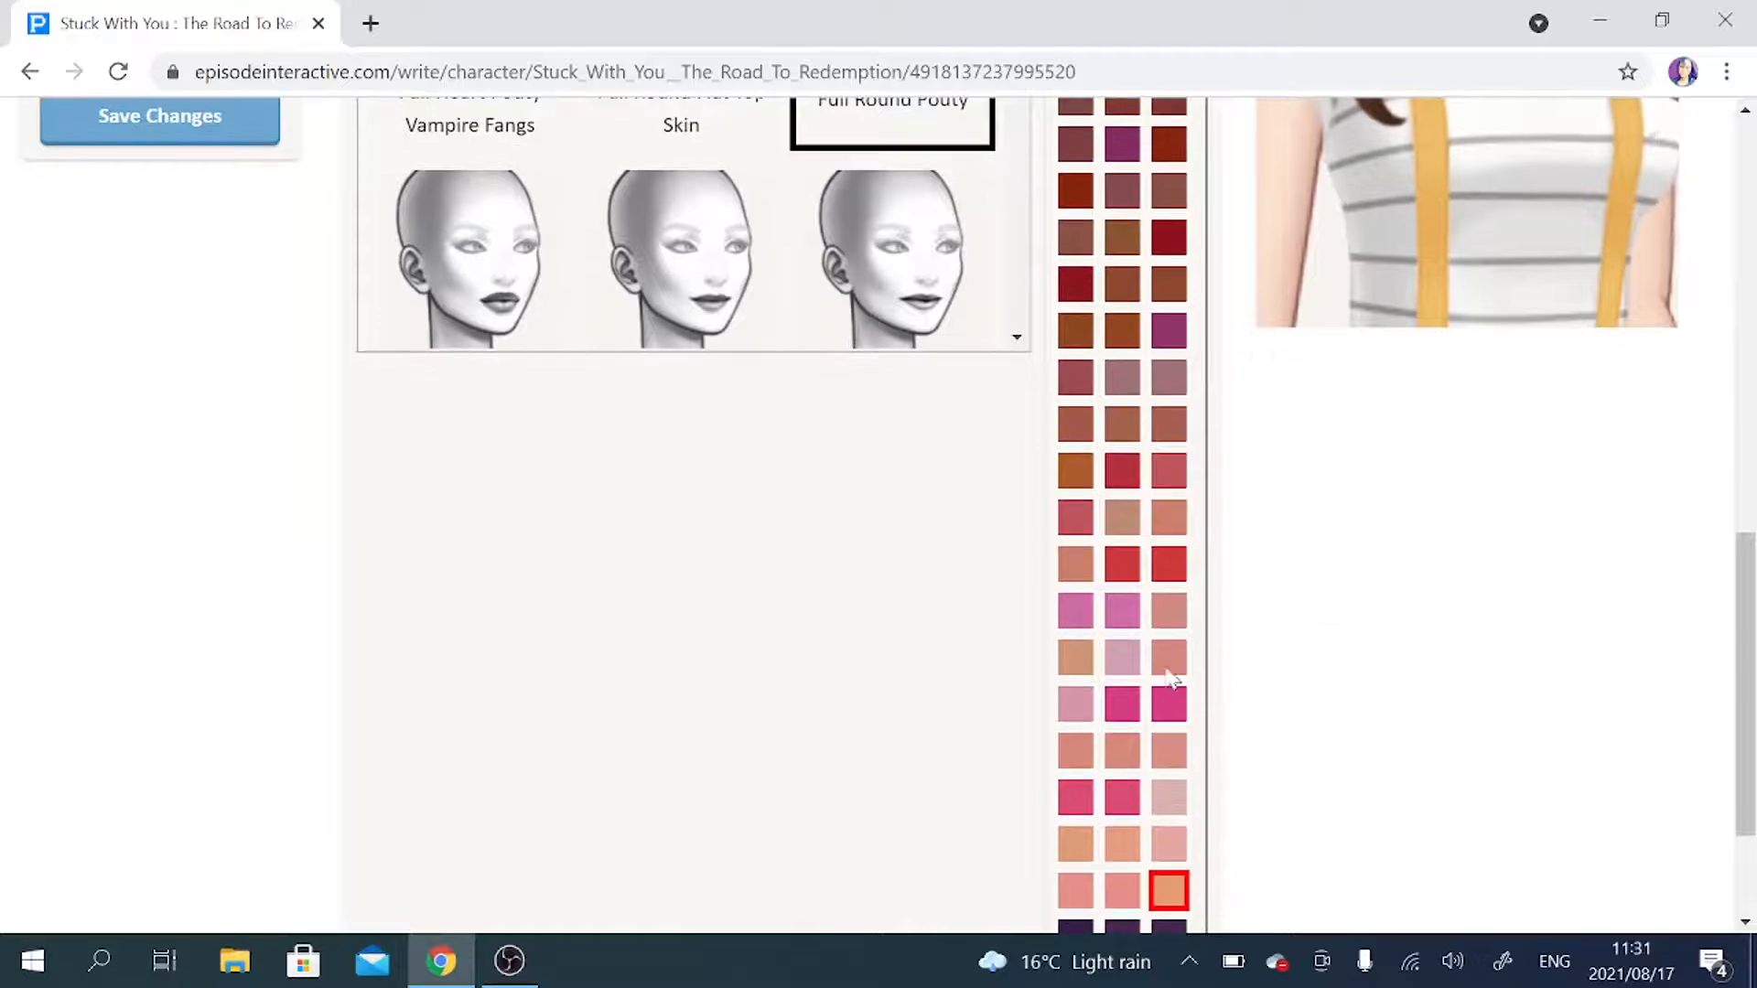
left_click(1171, 657)
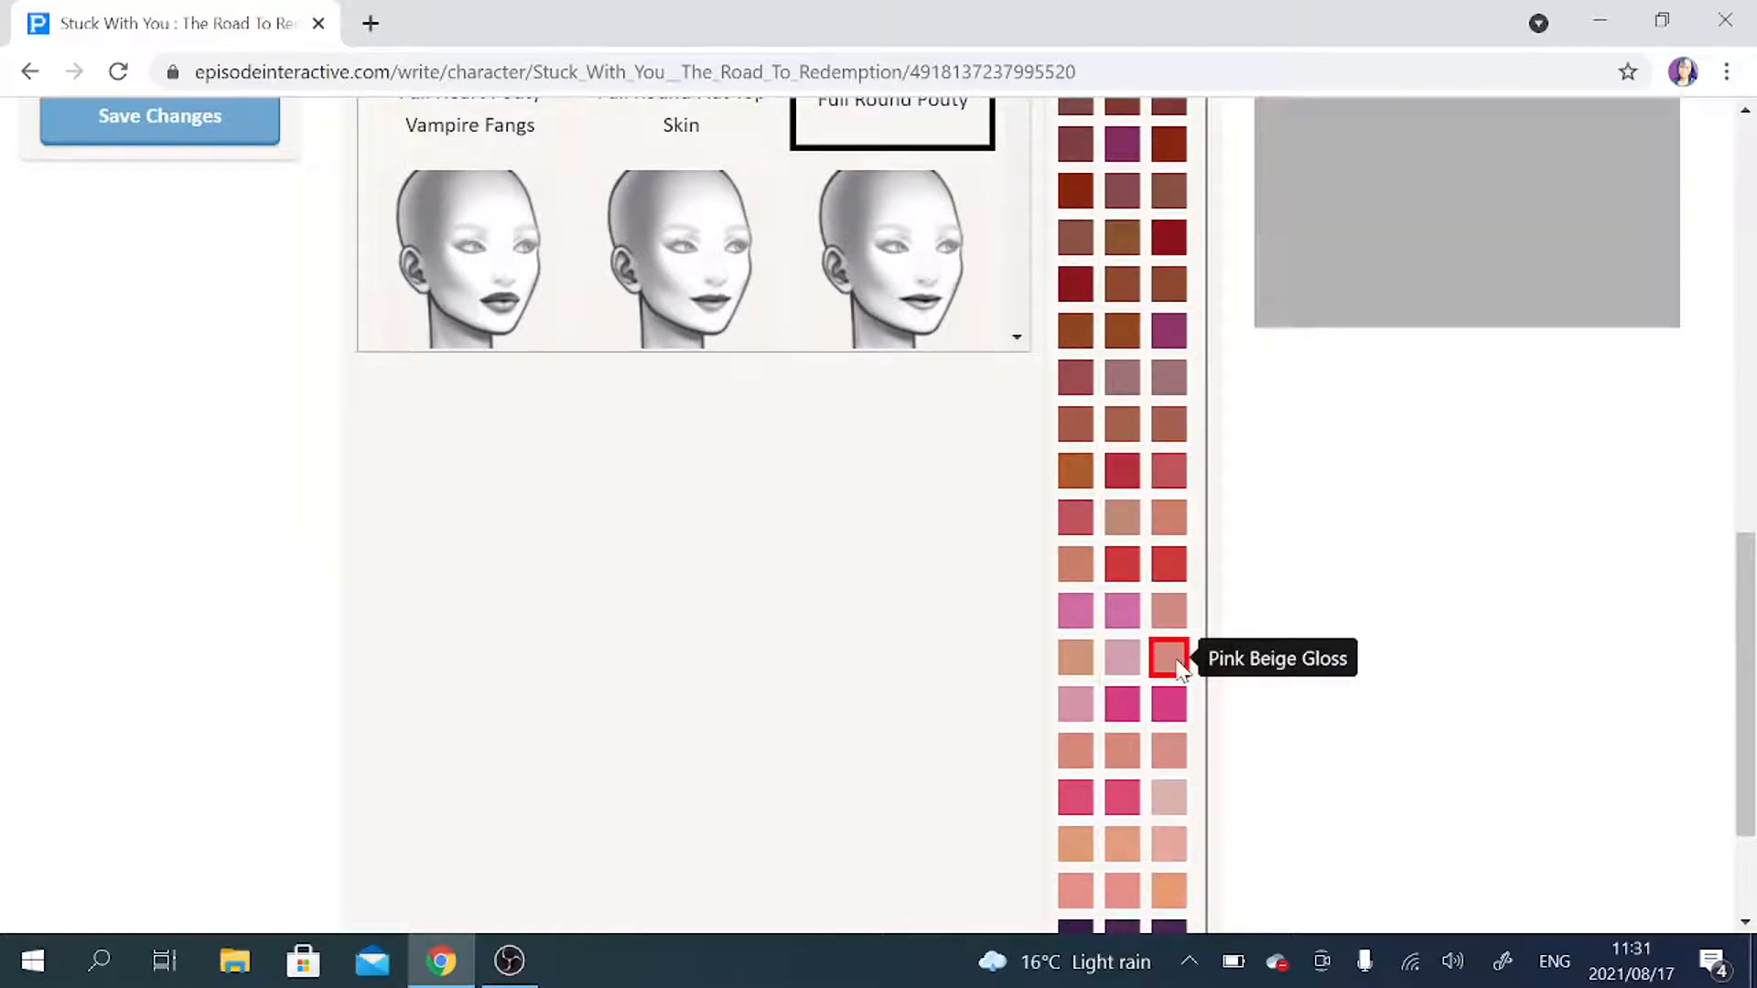
Return ALICE's preview to the full-body view and examine her finished look from head to shoes.
scroll(1271, 327, "up", 5)
scroll(1273, 330, "up", 1)
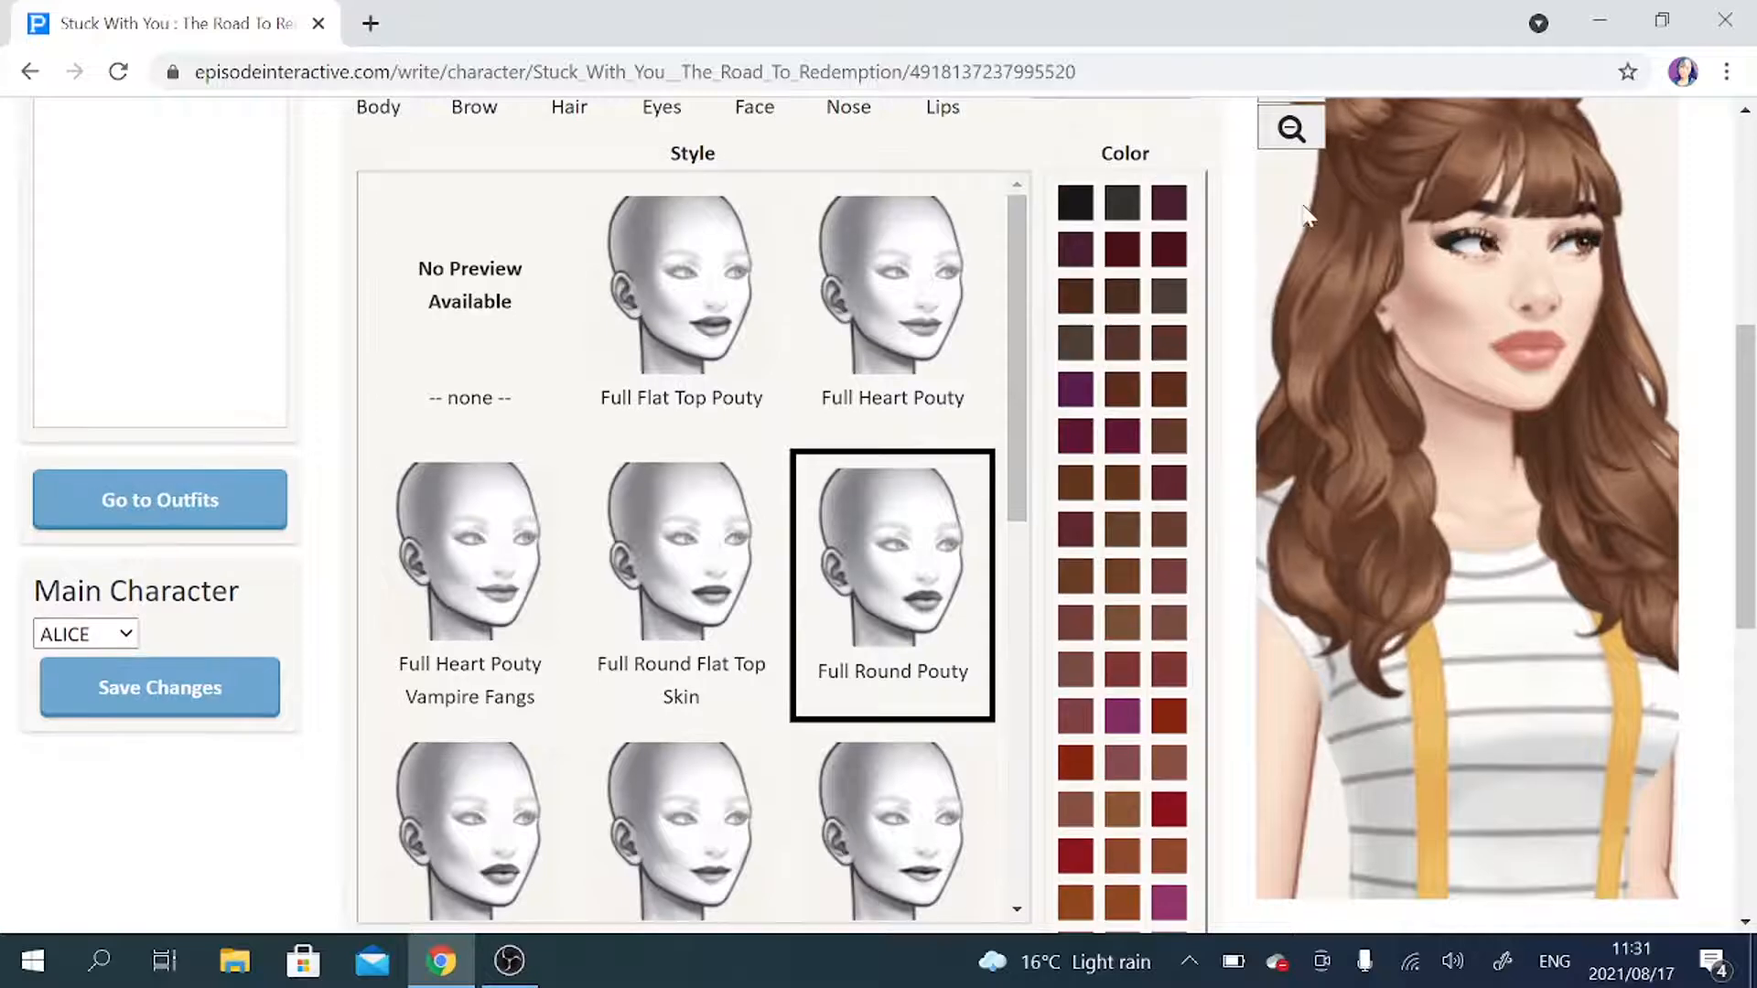
left_click(1291, 129)
scroll(1377, 229, "up", 1)
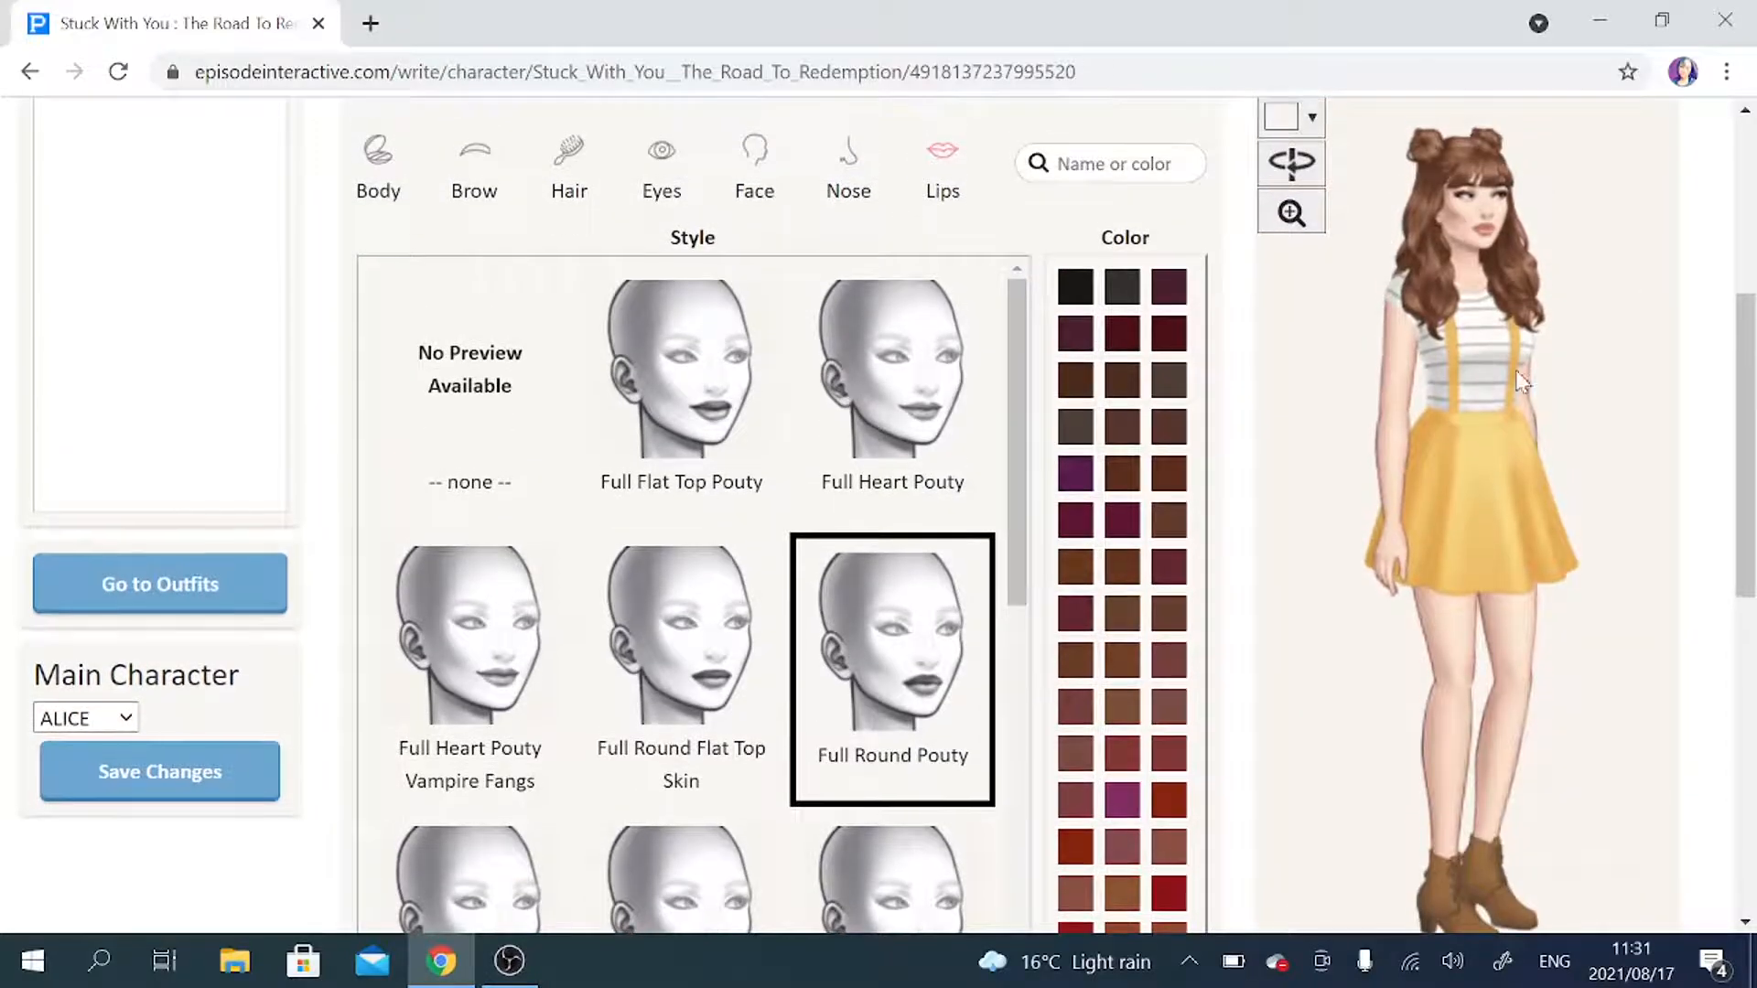
scroll(1379, 386, "up", 1)
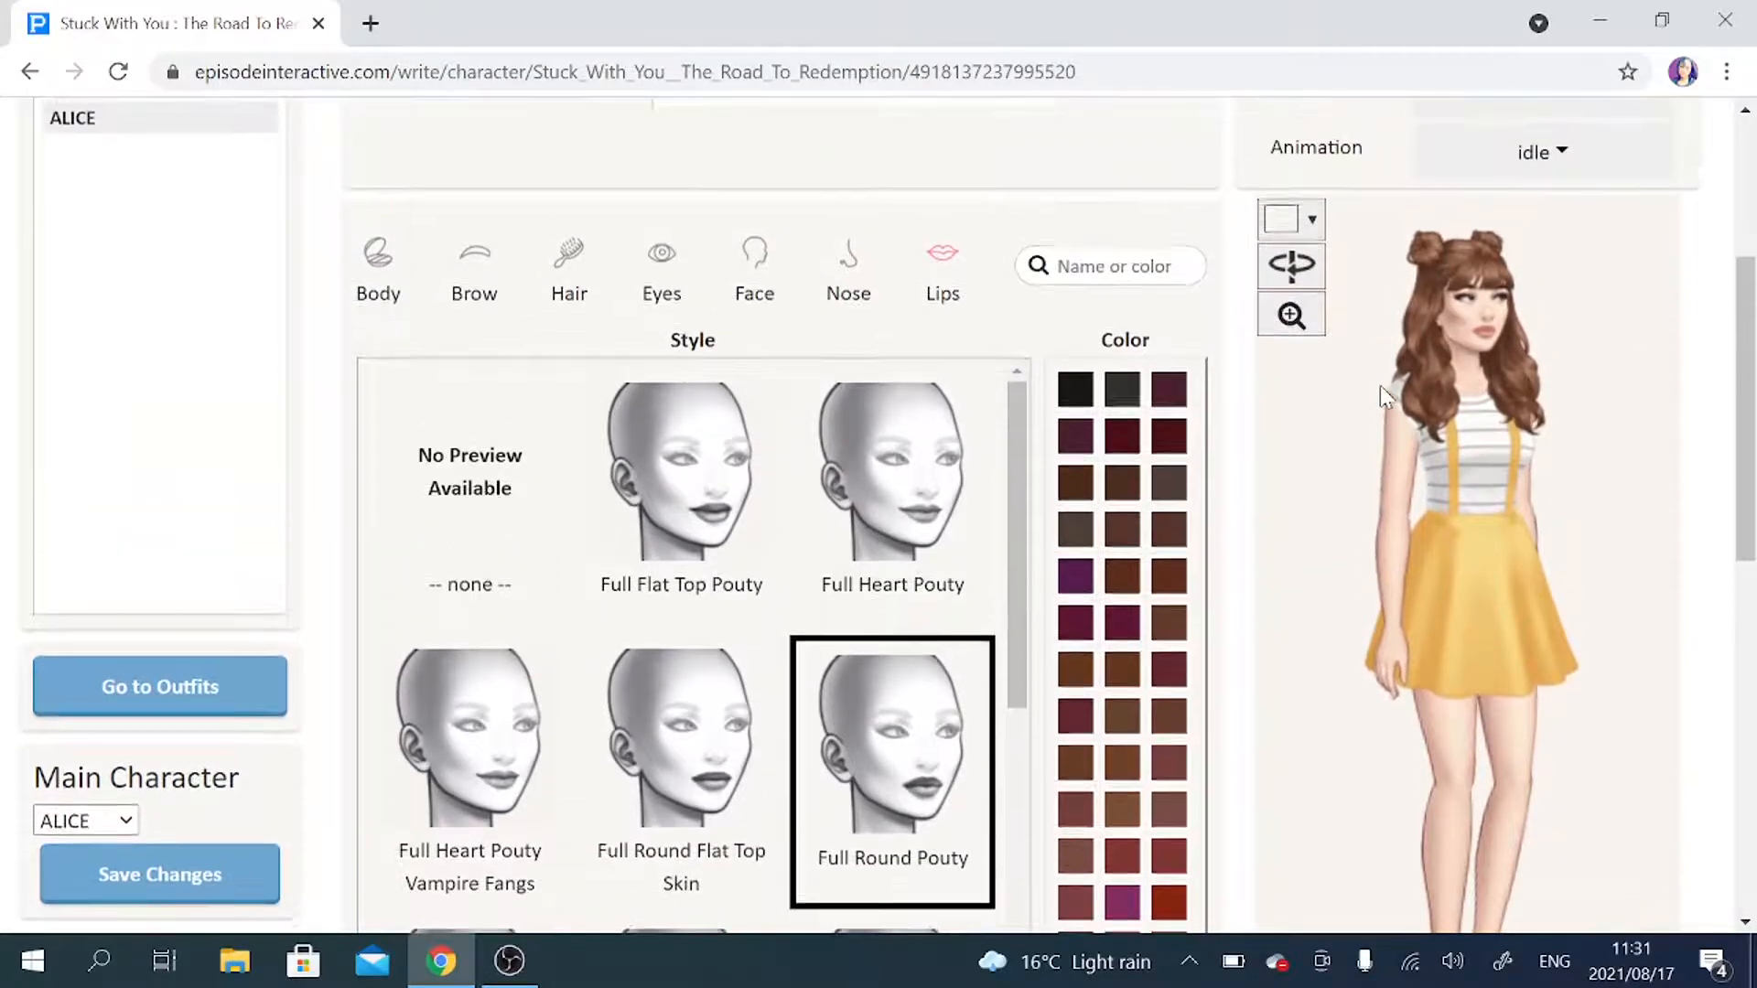
scroll(1473, 394, "down", 8)
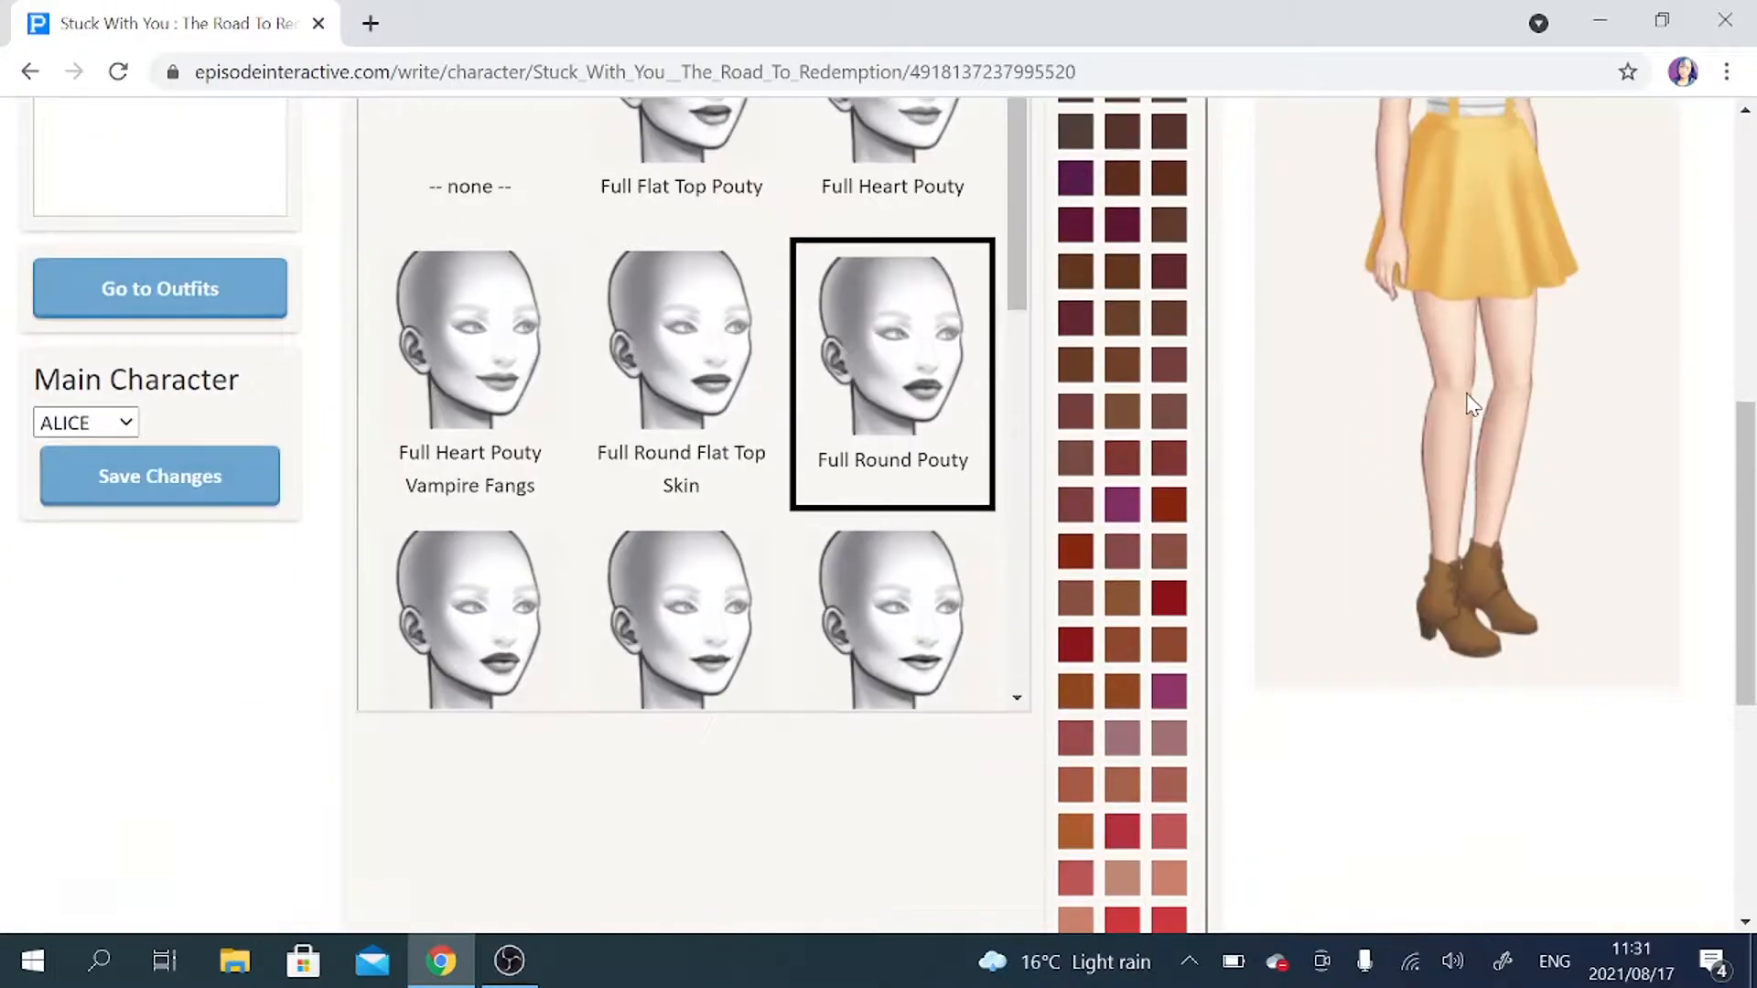
scroll(1469, 401, "up", 5)
scroll(1466, 393, "up", 5)
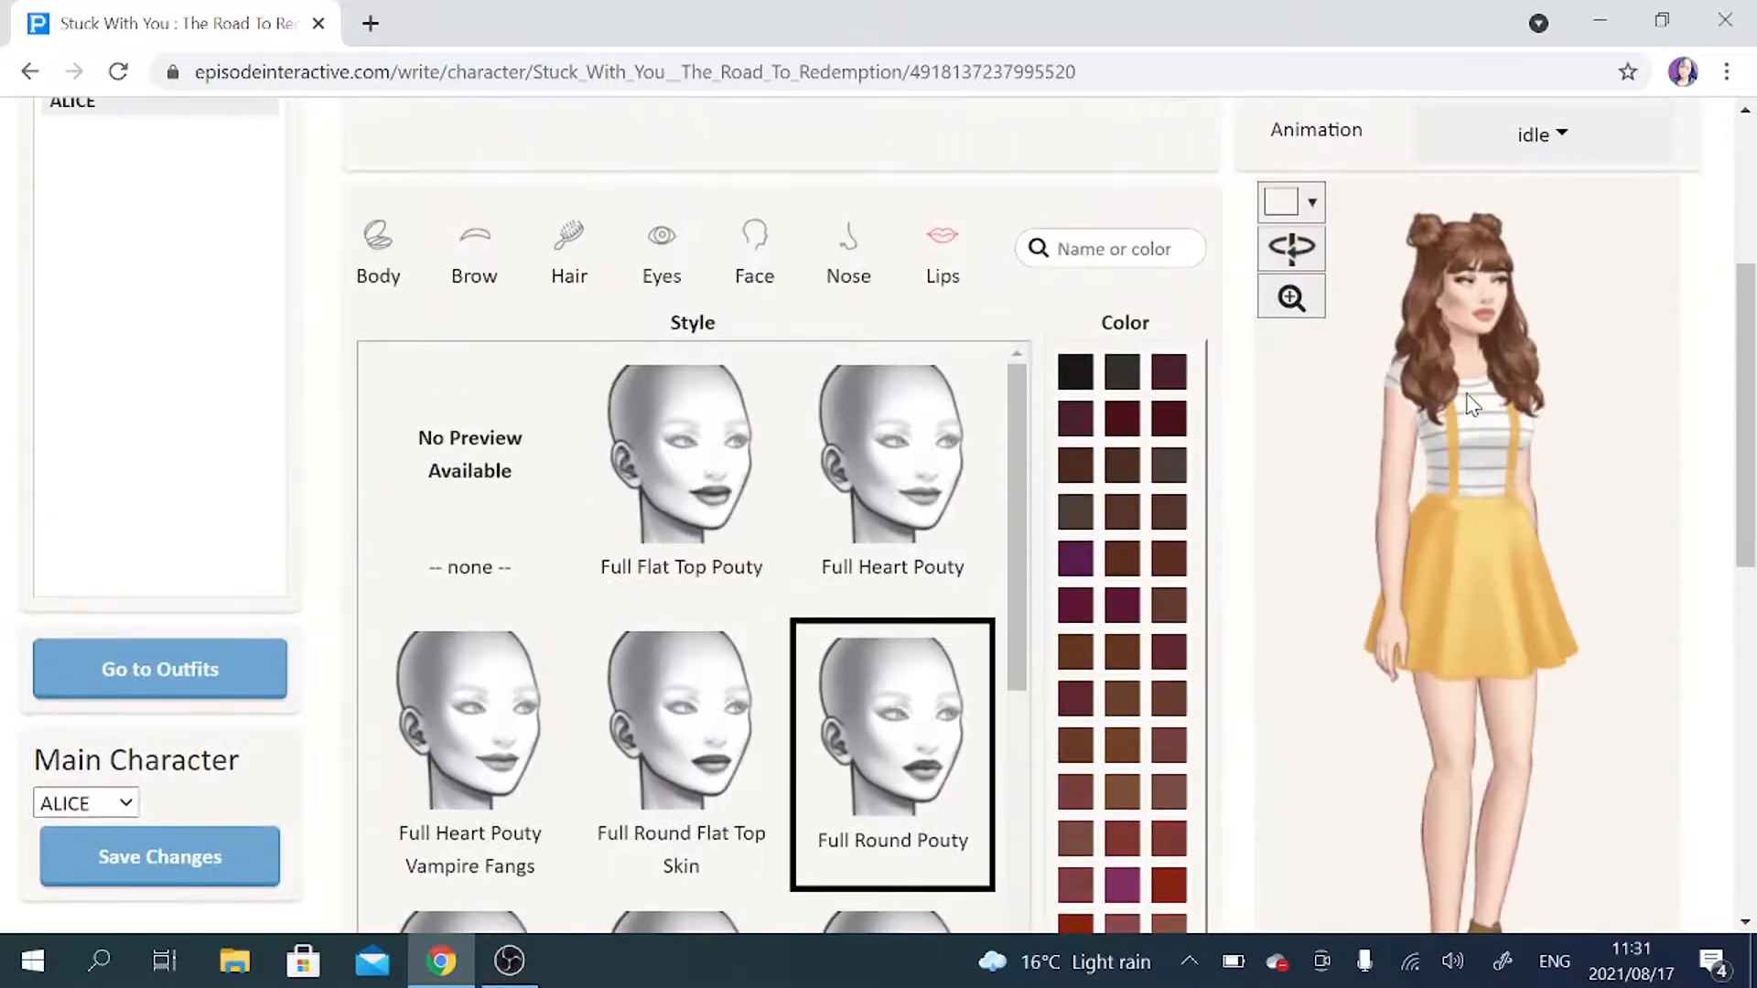
Preview ALICE with the admire_happy animation.
left_click(1595, 283)
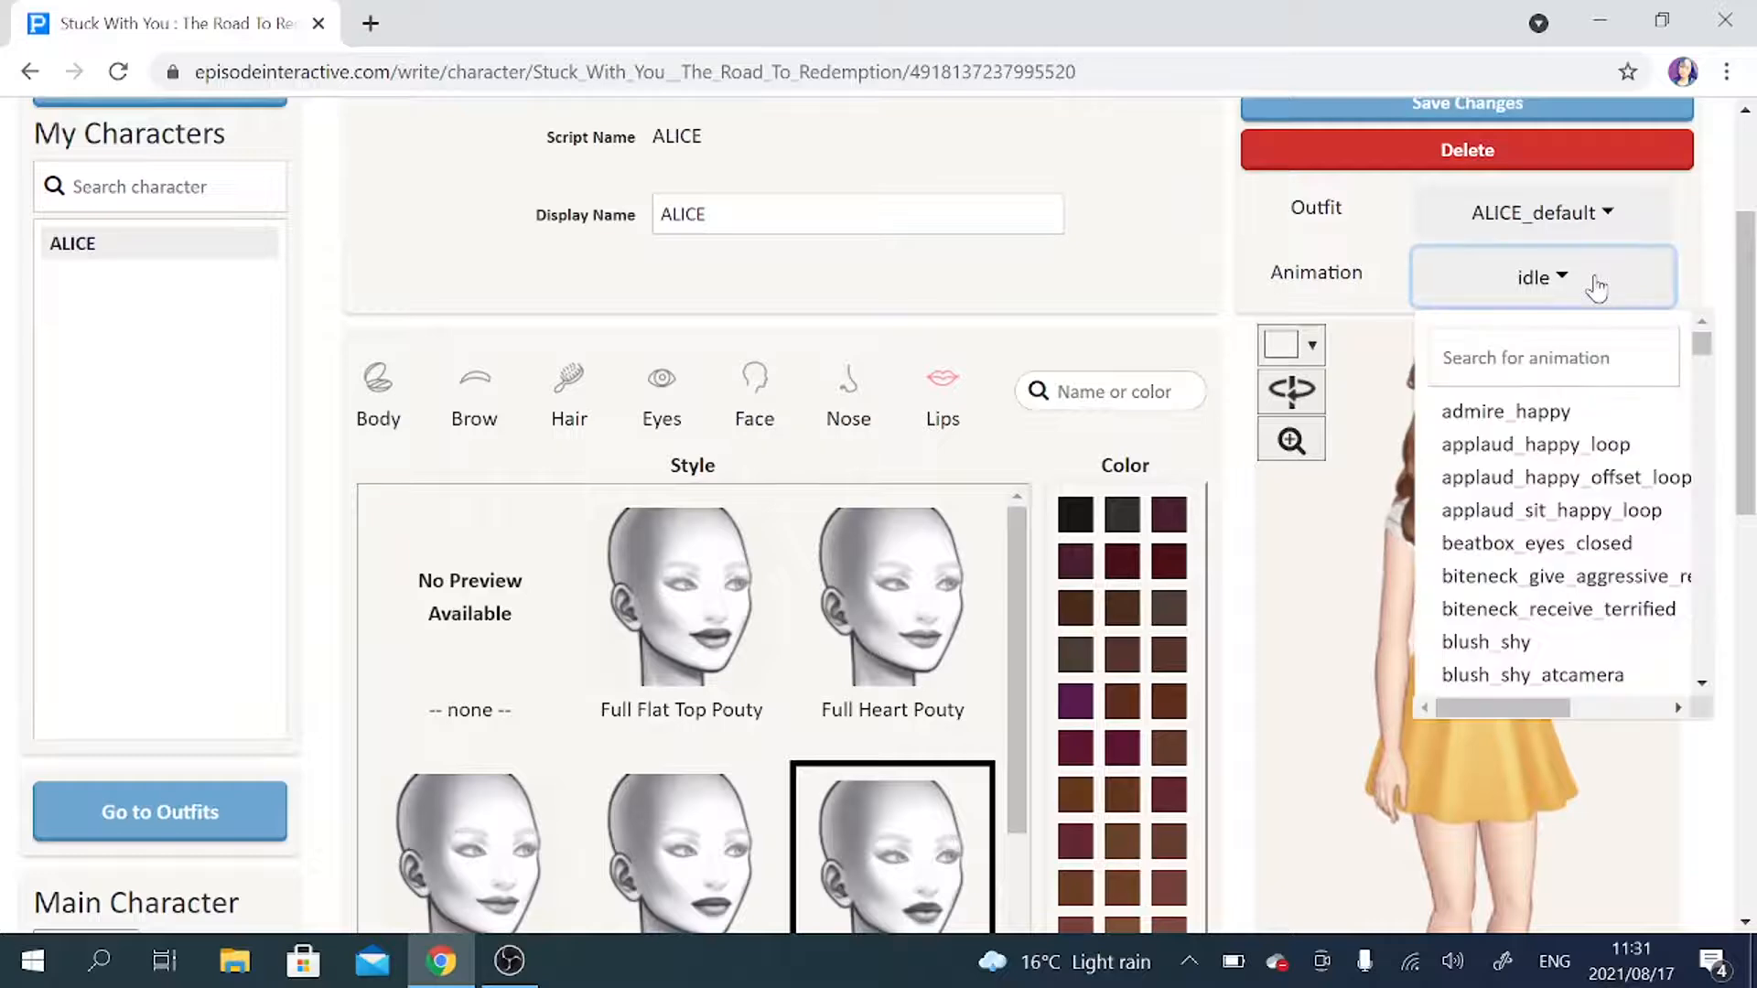
left_click(1547, 357)
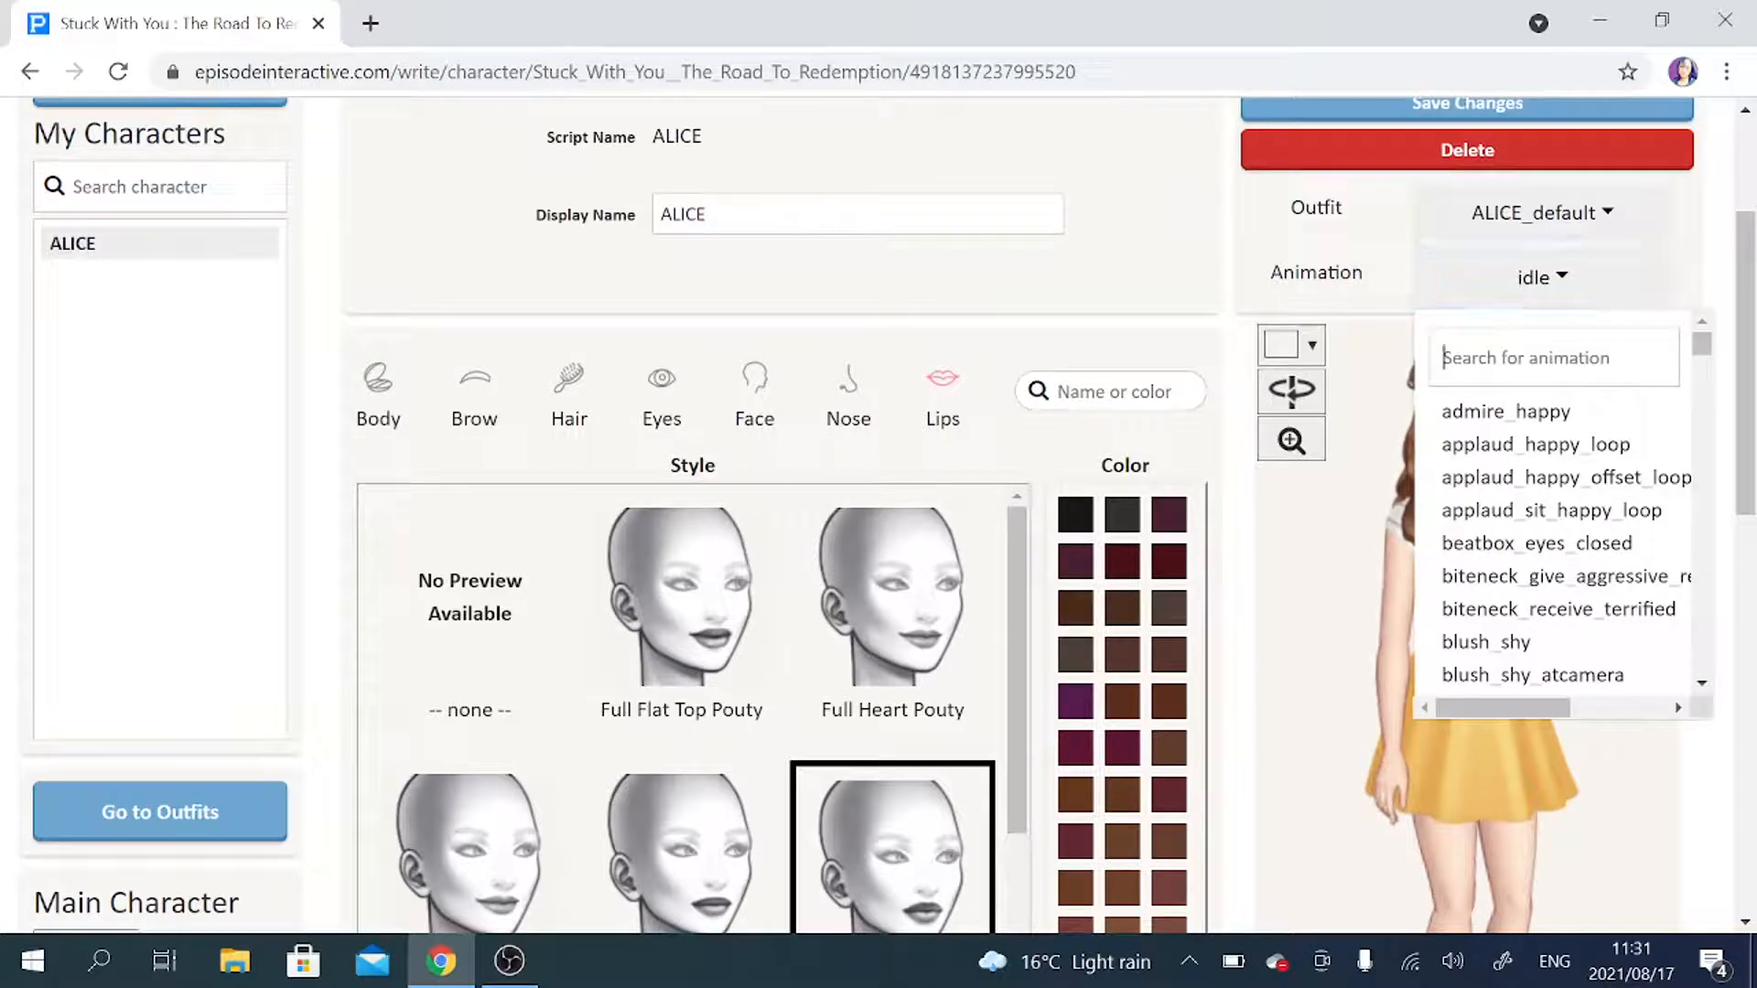
left_click(1558, 412)
scroll(1645, 402, "down", 2)
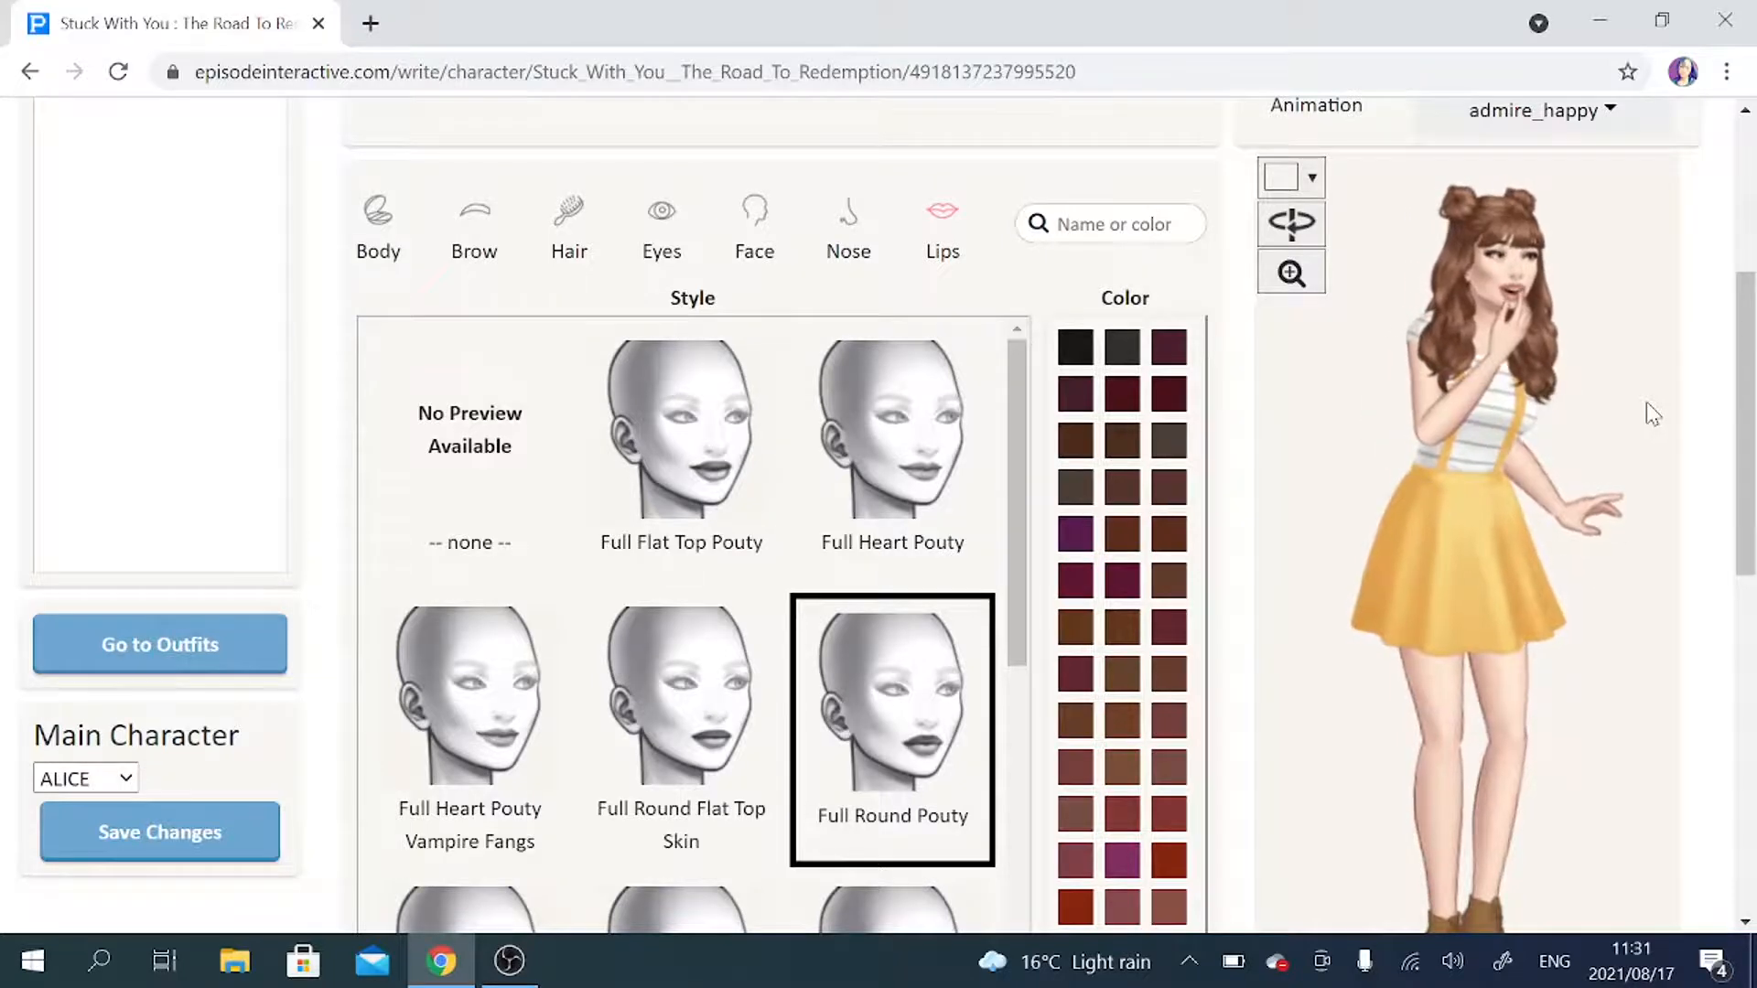
scroll(1645, 402, "up", 3)
scroll(1645, 408, "up", 1)
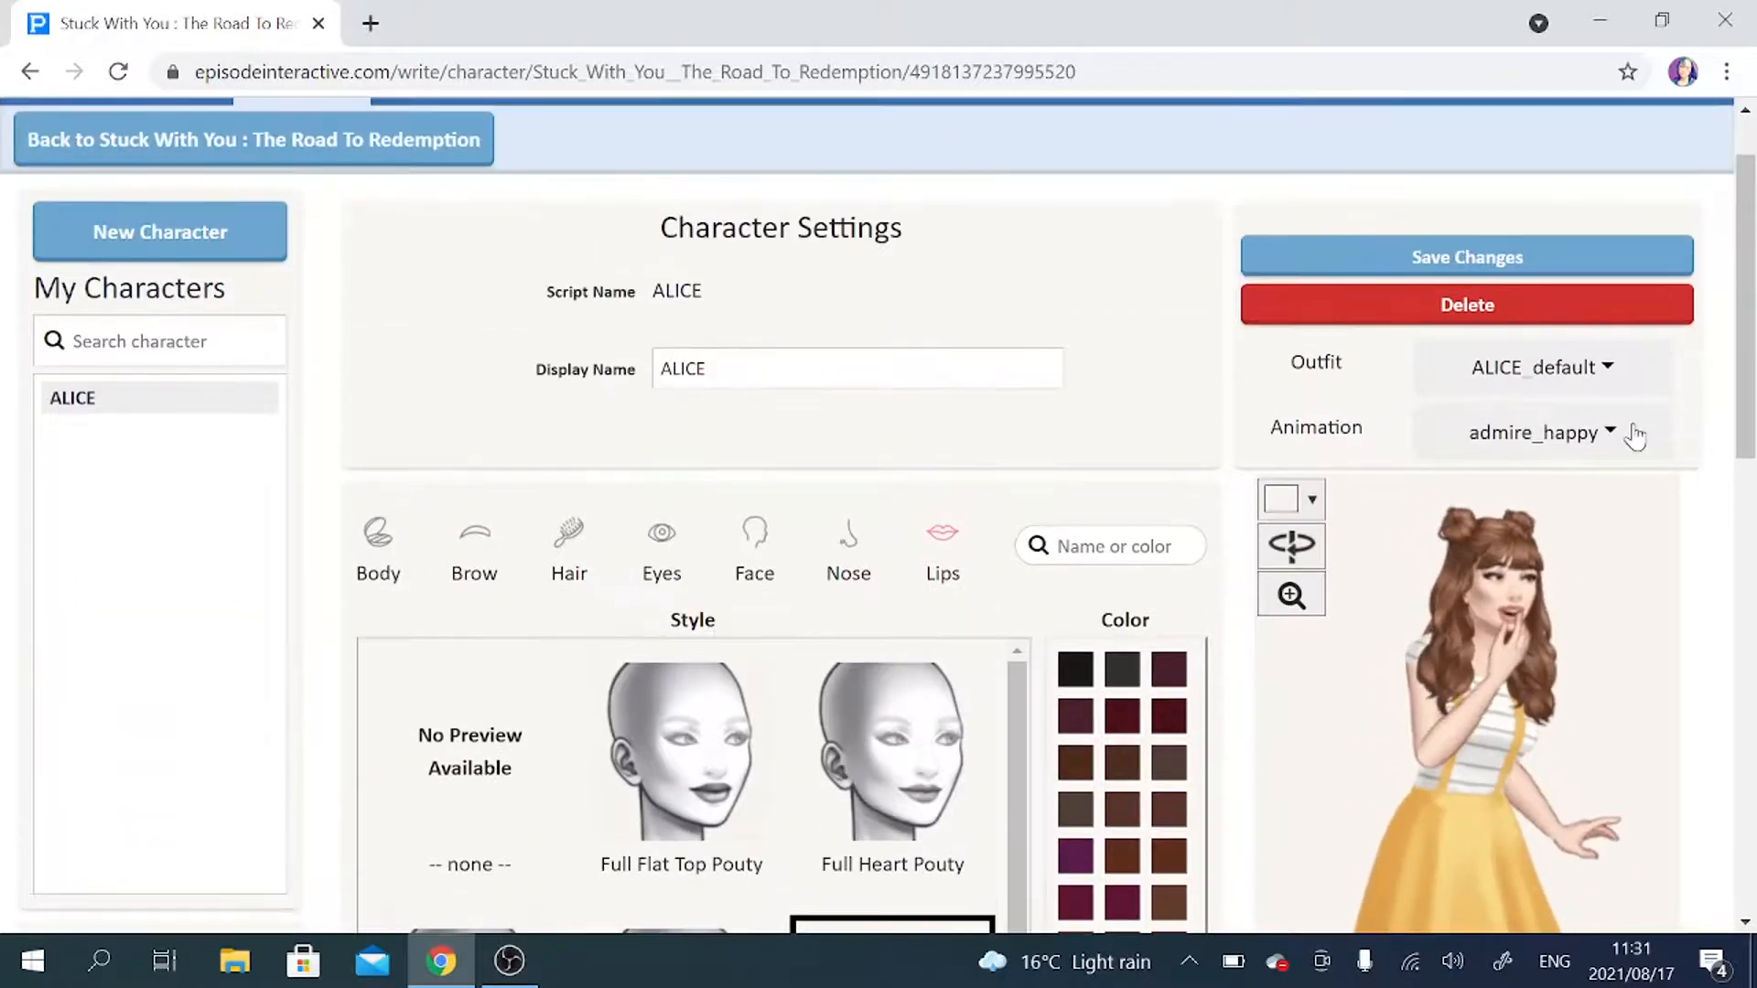
Find the idle animation, set ALICE's preview to it, and save the changes to her character.
left_click(1621, 433)
type("IDLE")
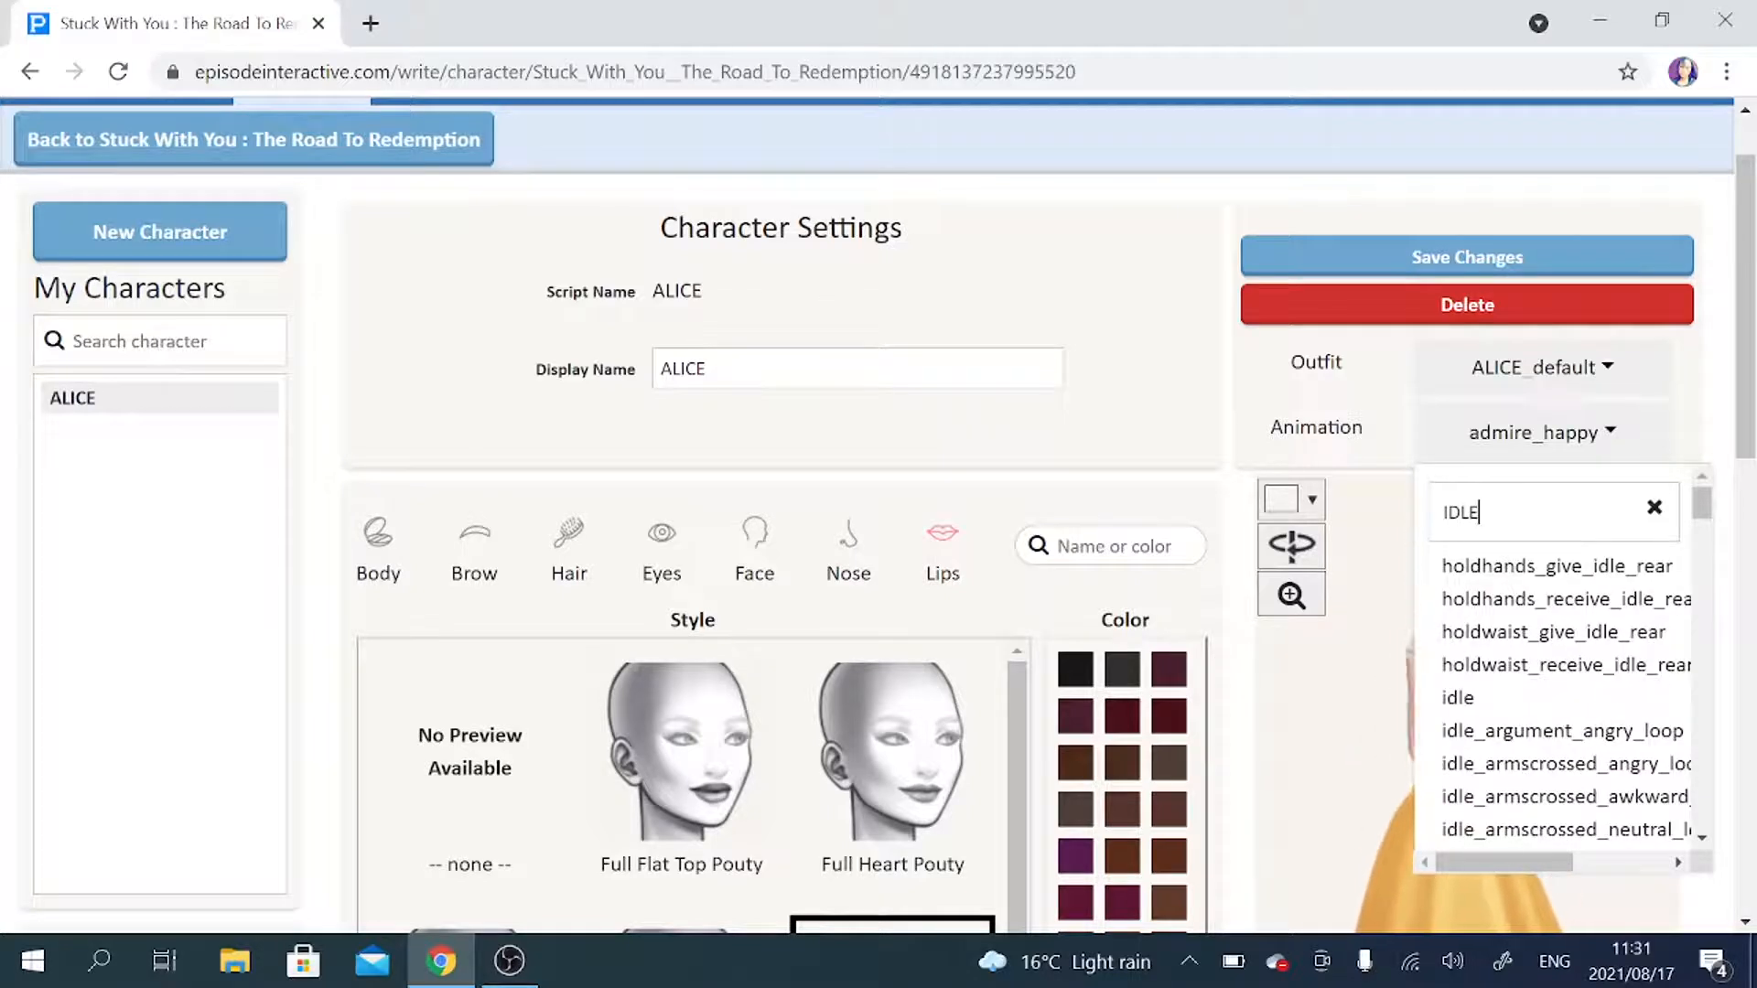
left_click(1455, 698)
scroll(1672, 552, "down", 1)
scroll(1673, 553, "down", 3)
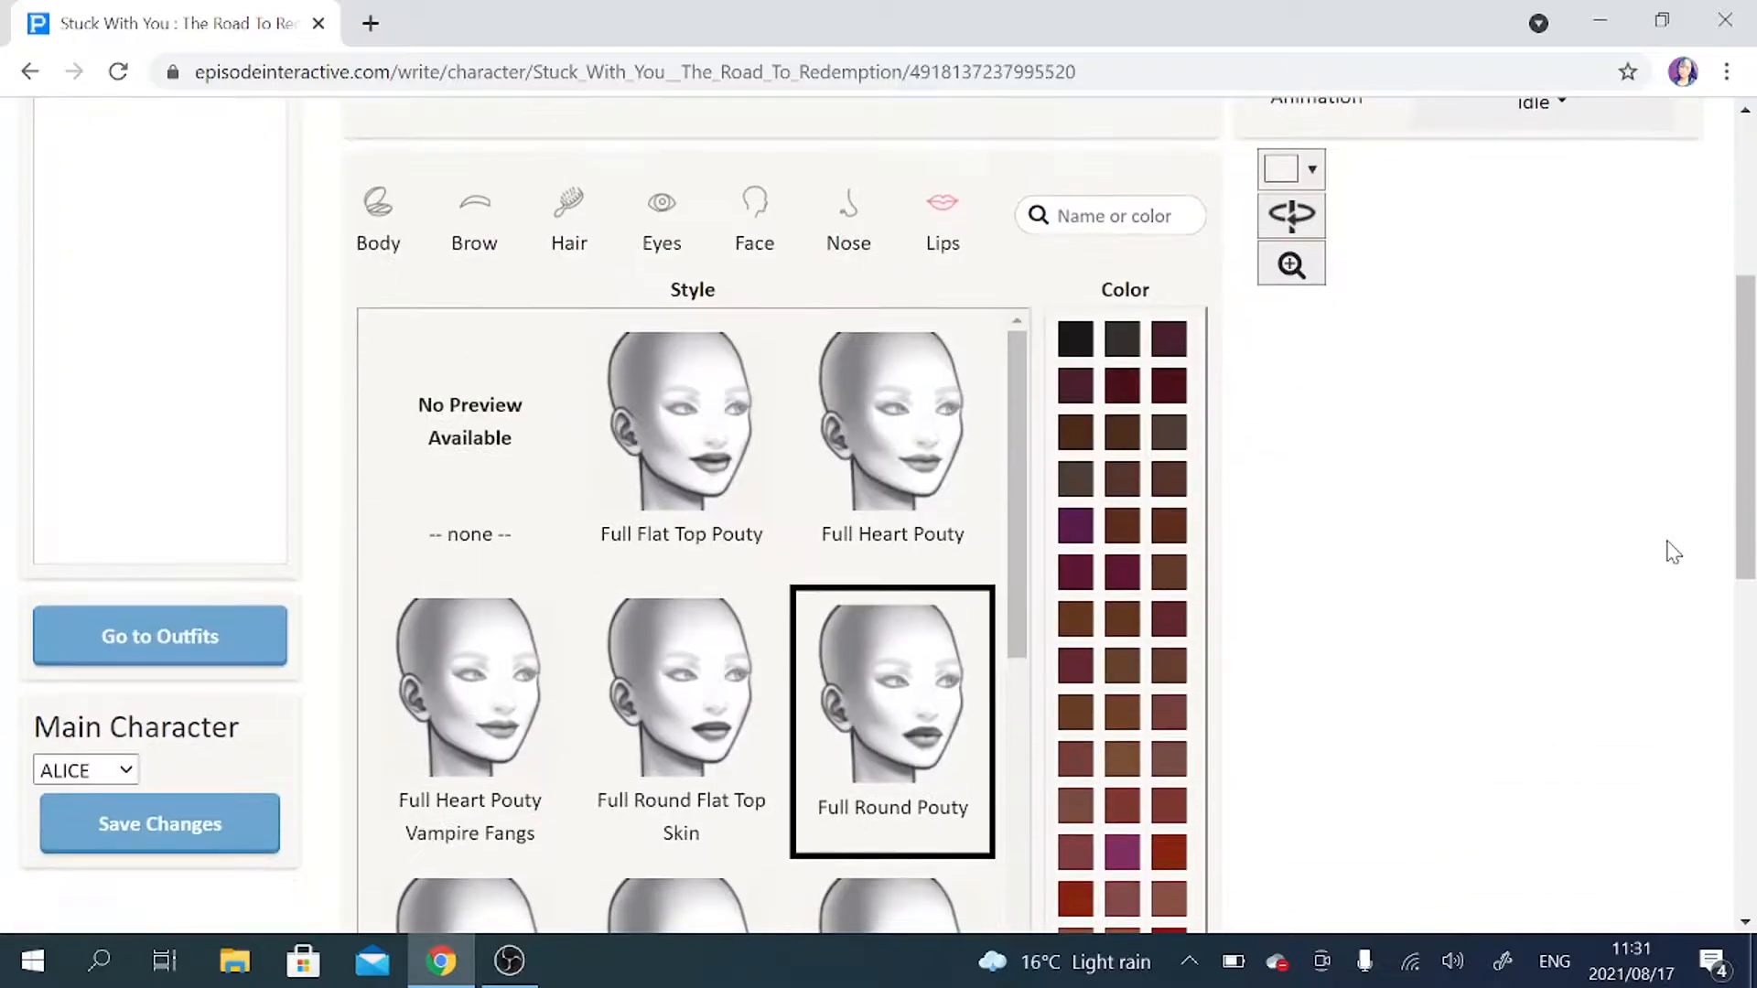
scroll(1672, 551, "up", 3)
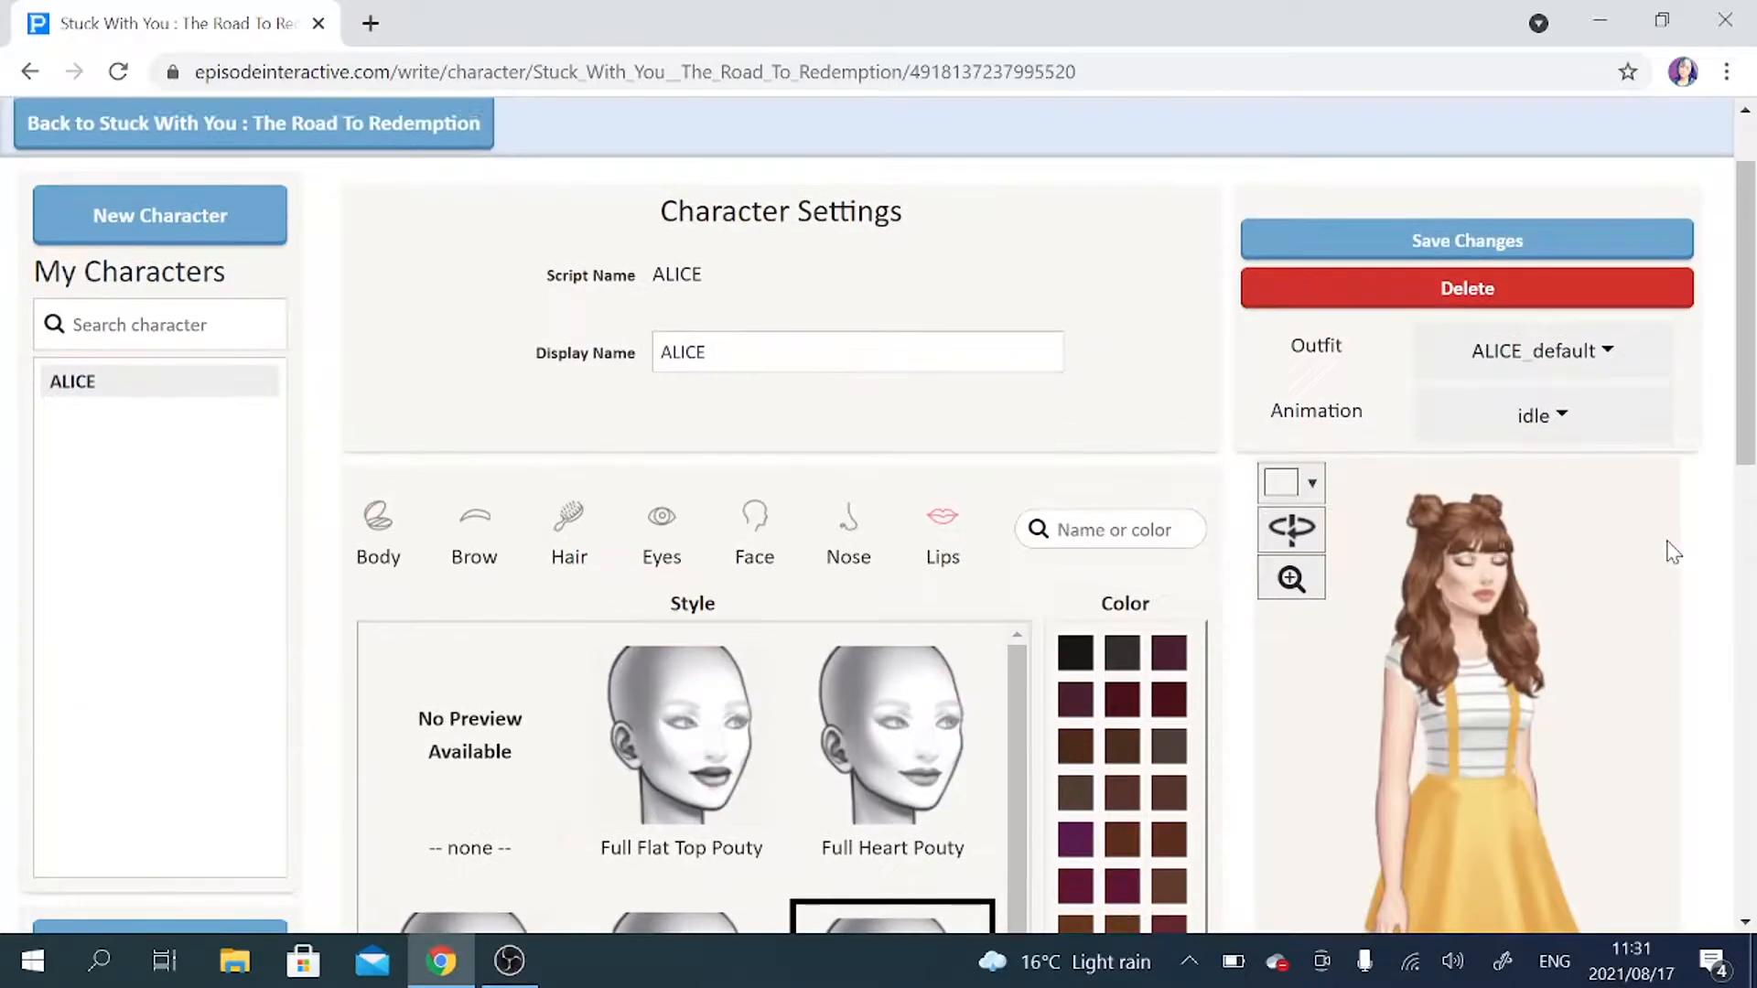
left_click(1482, 245)
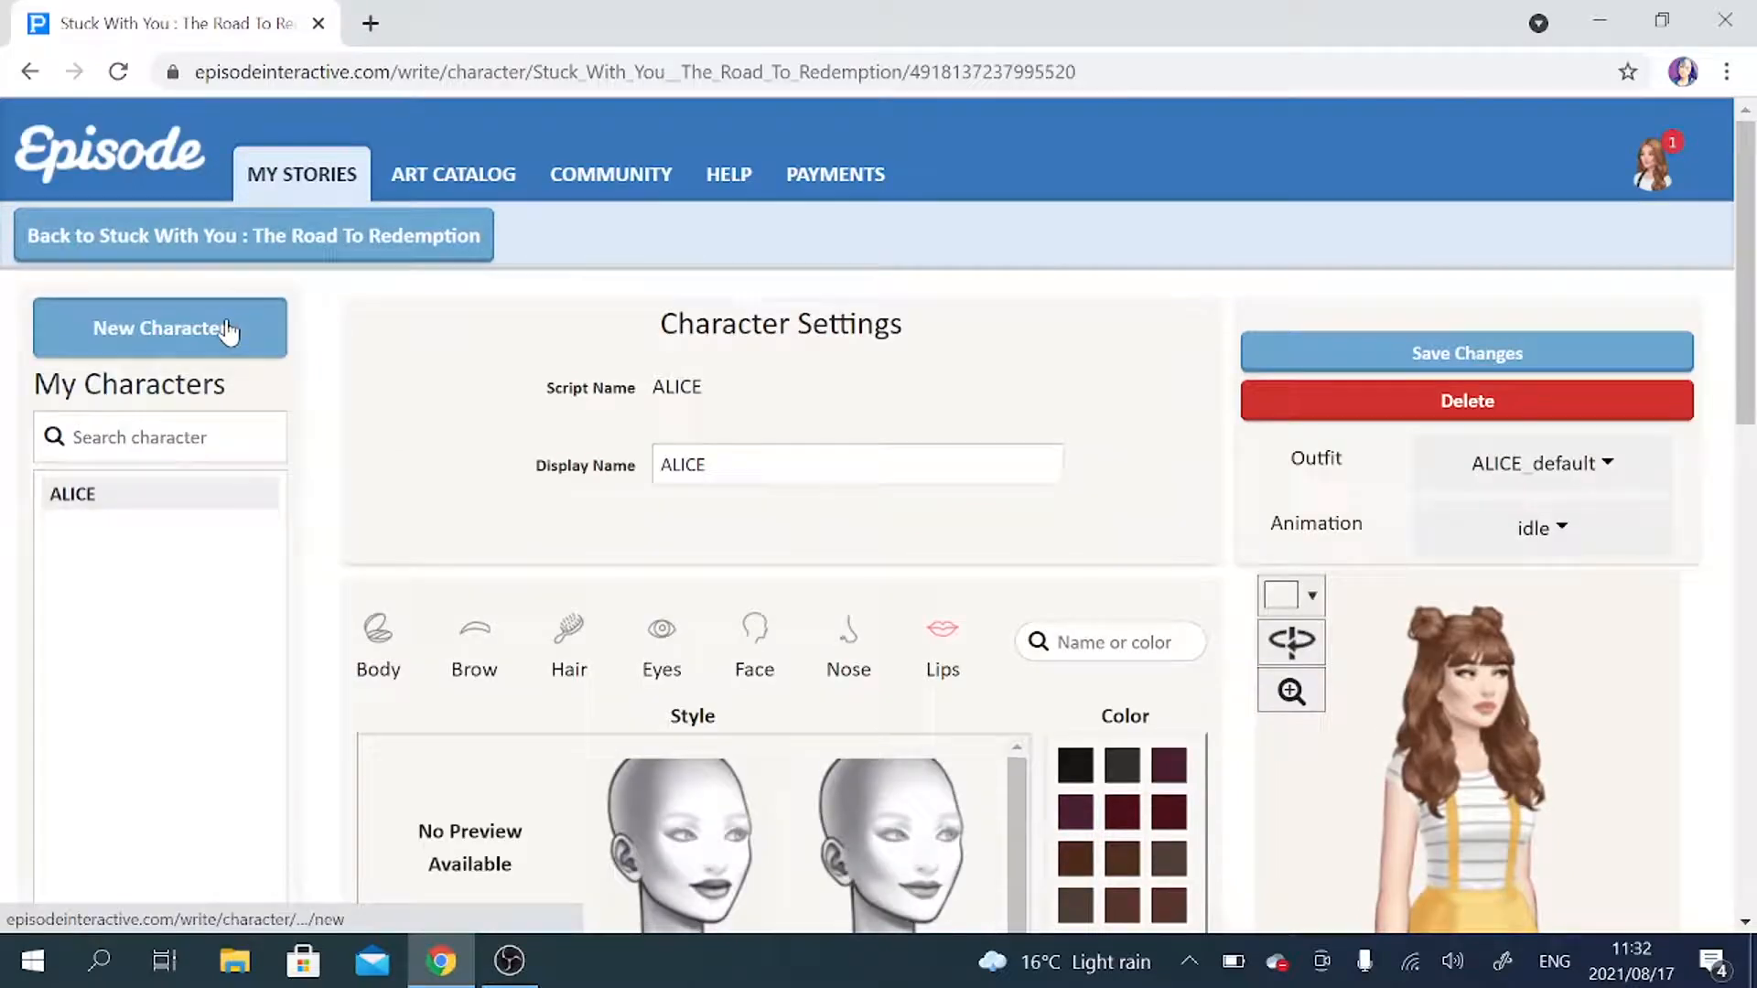
Start a new character and choose ROY as its starting actor.
left_click(228, 330)
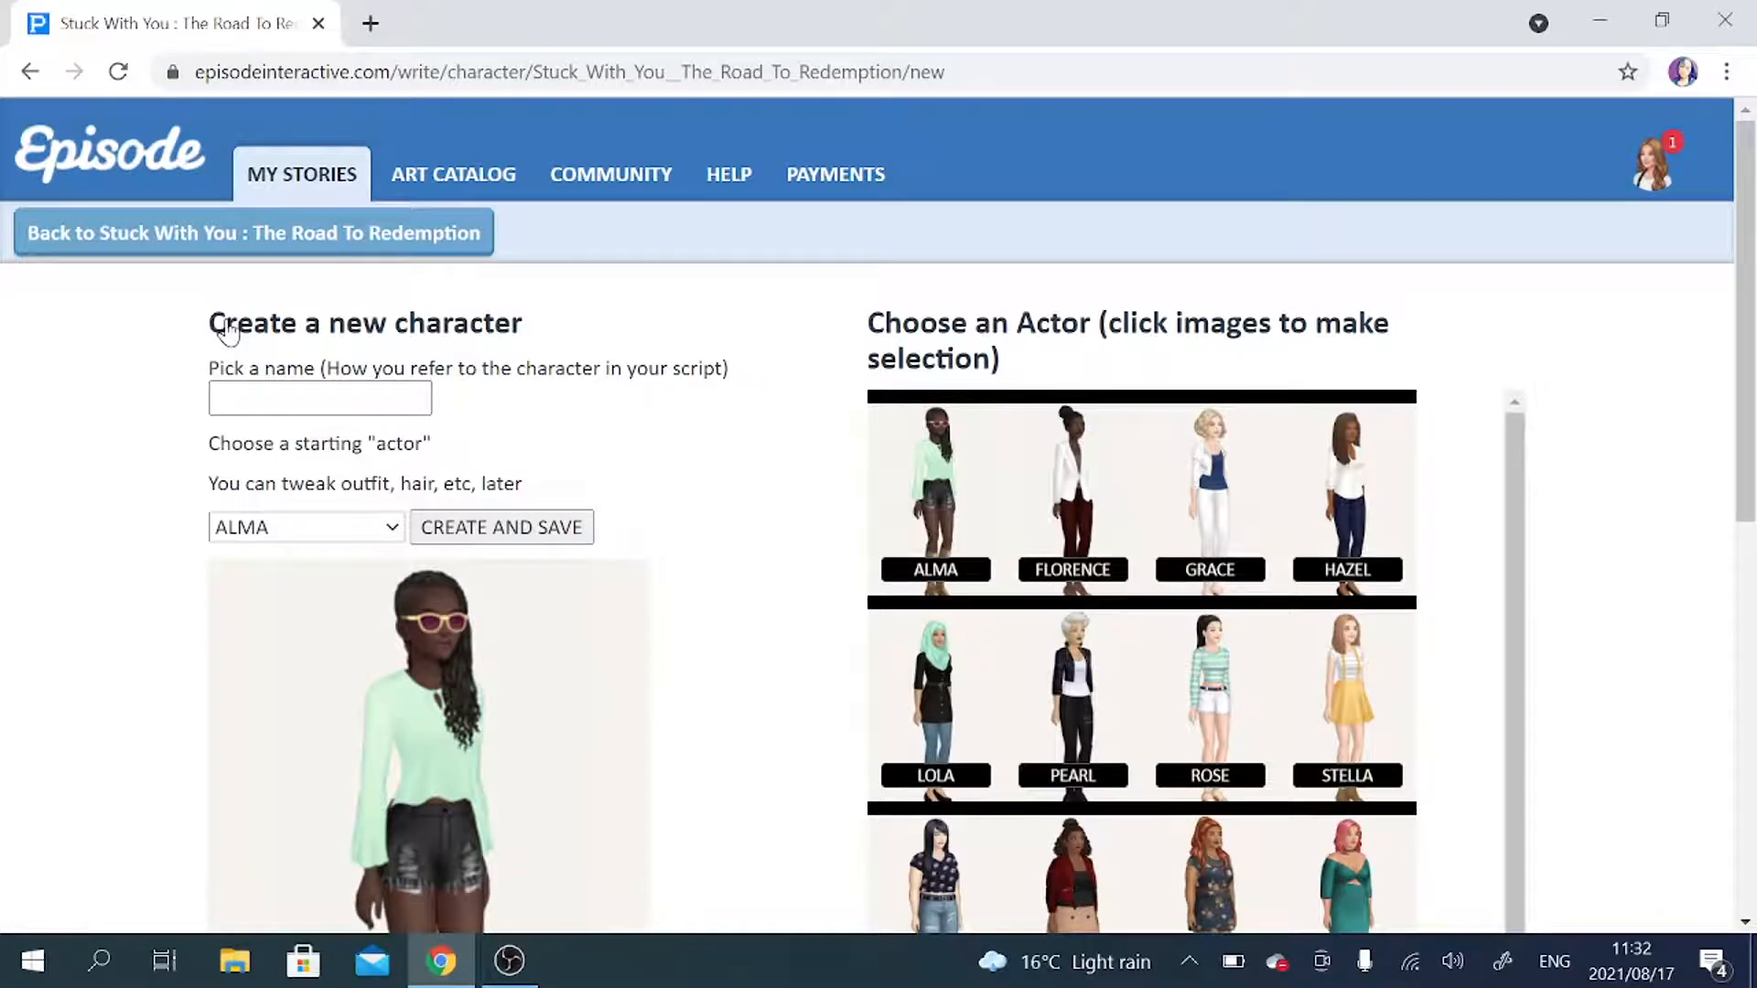
scroll(1547, 545, "down", 4)
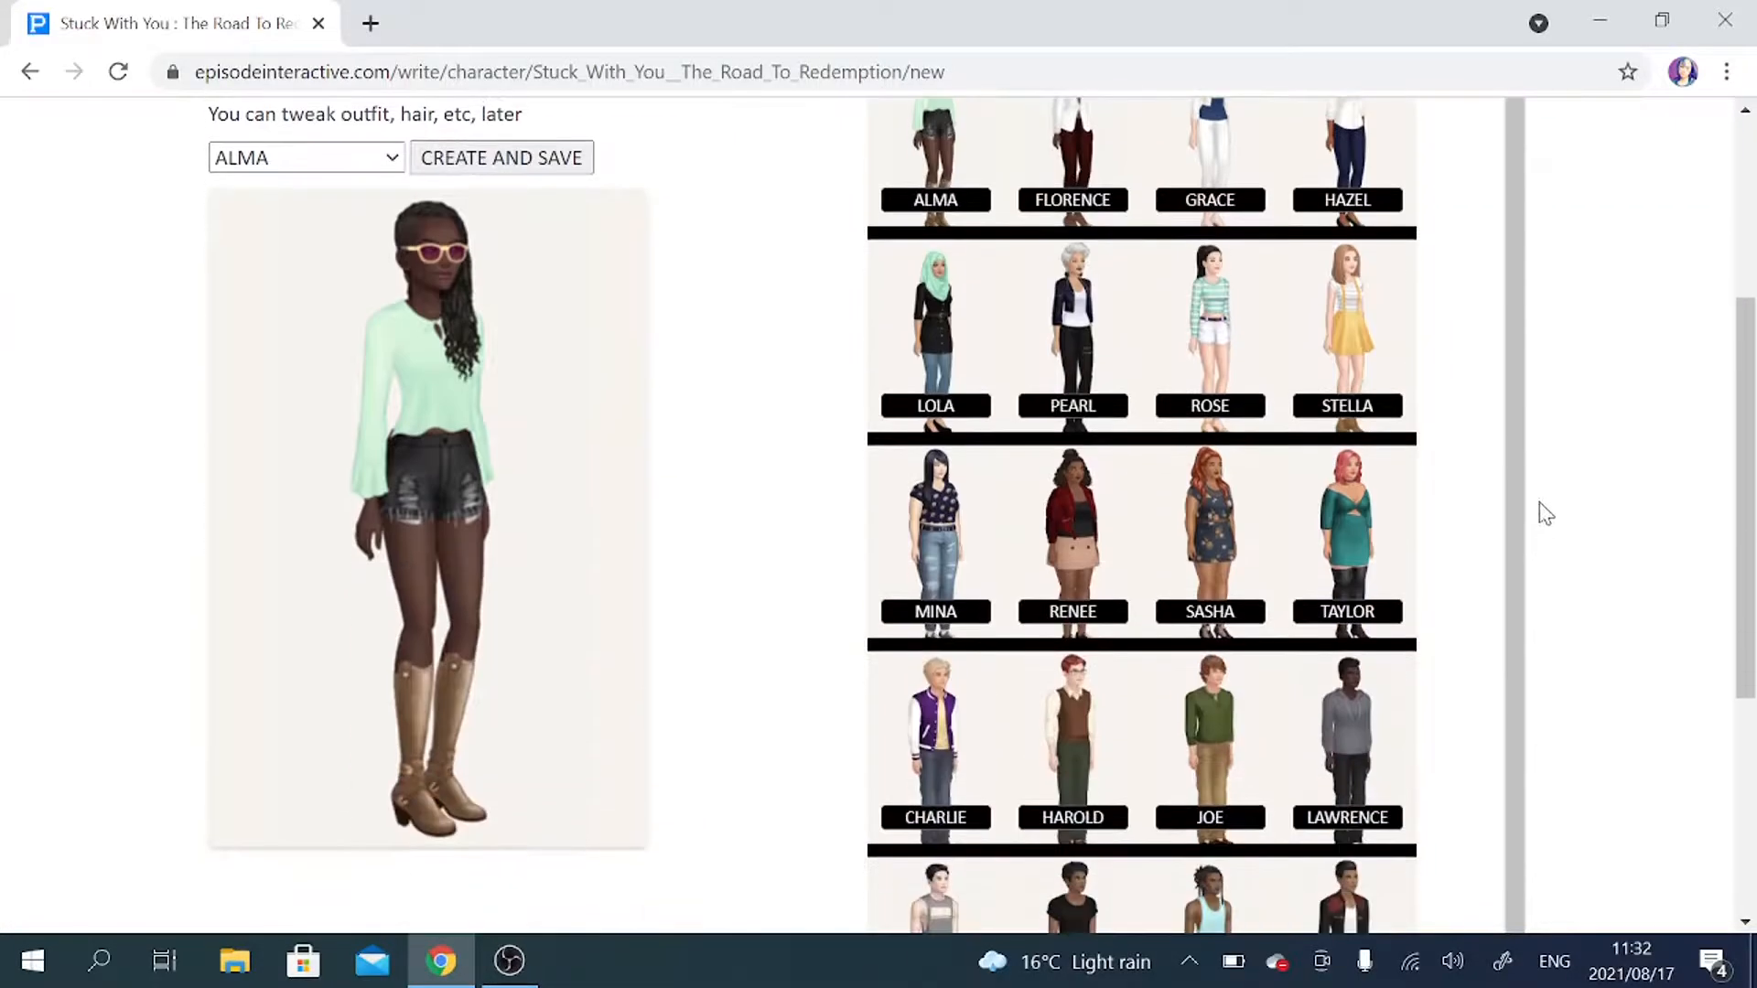
scroll(1244, 602, "down", 1)
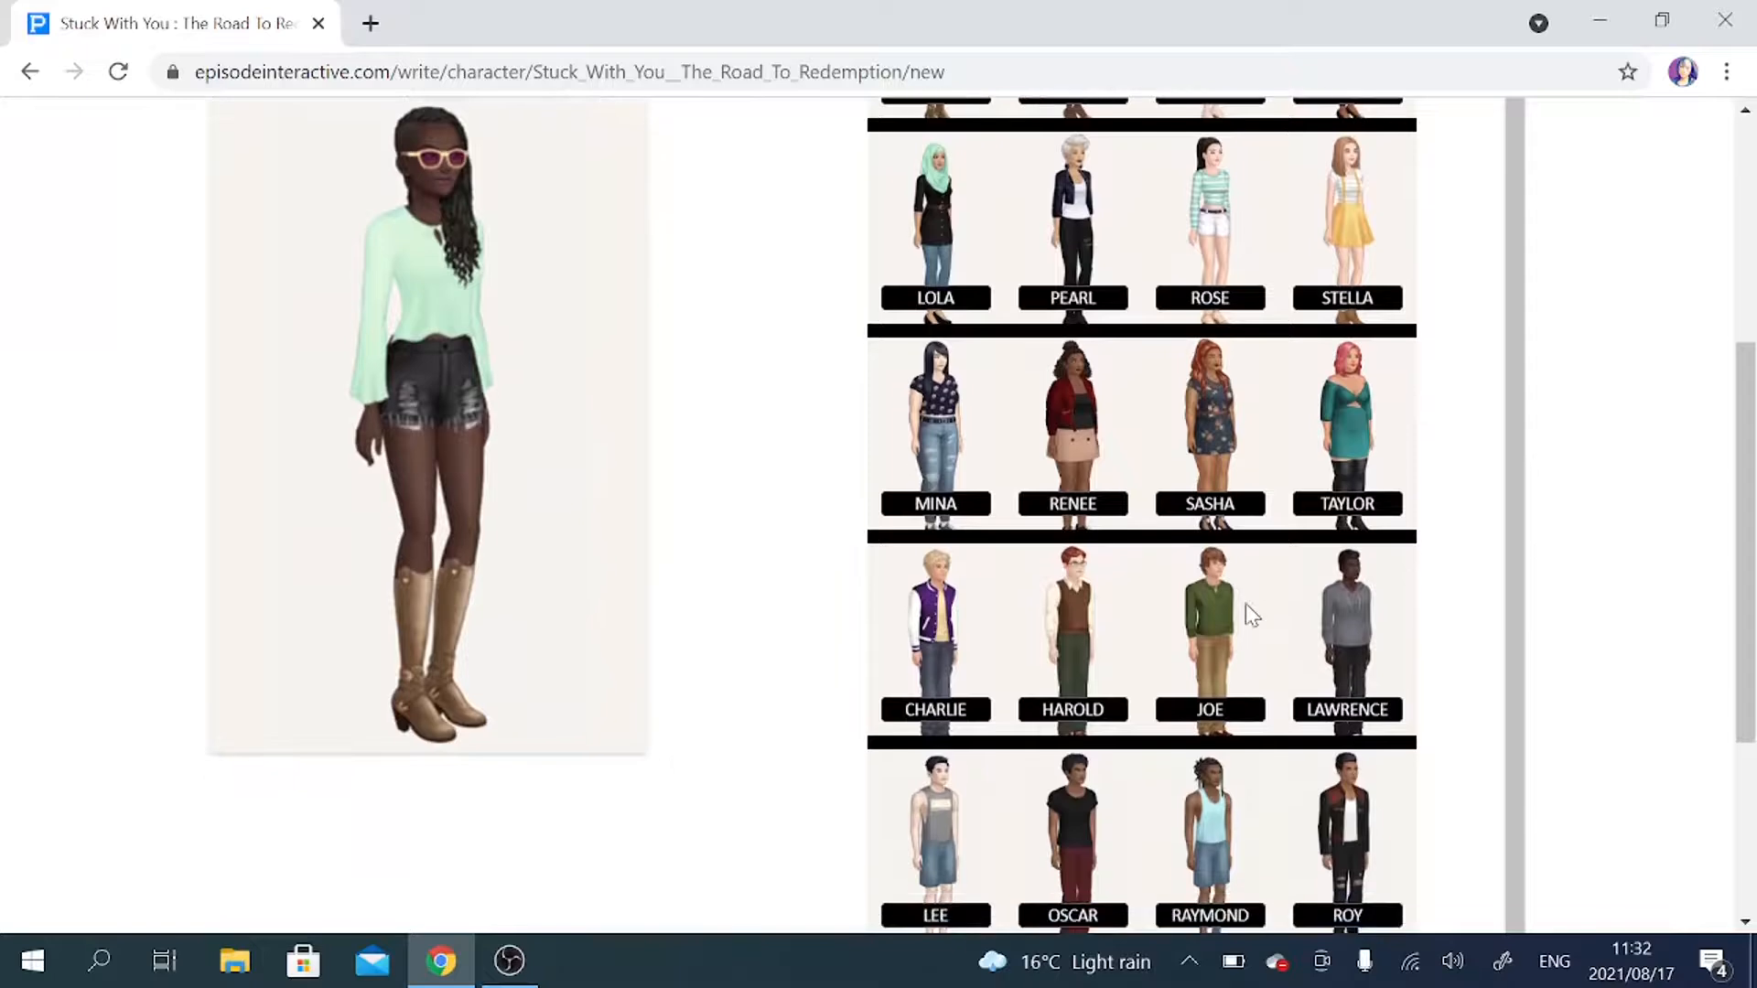
left_click(1368, 837)
scroll(613, 727, "up", 1)
scroll(614, 730, "up", 2)
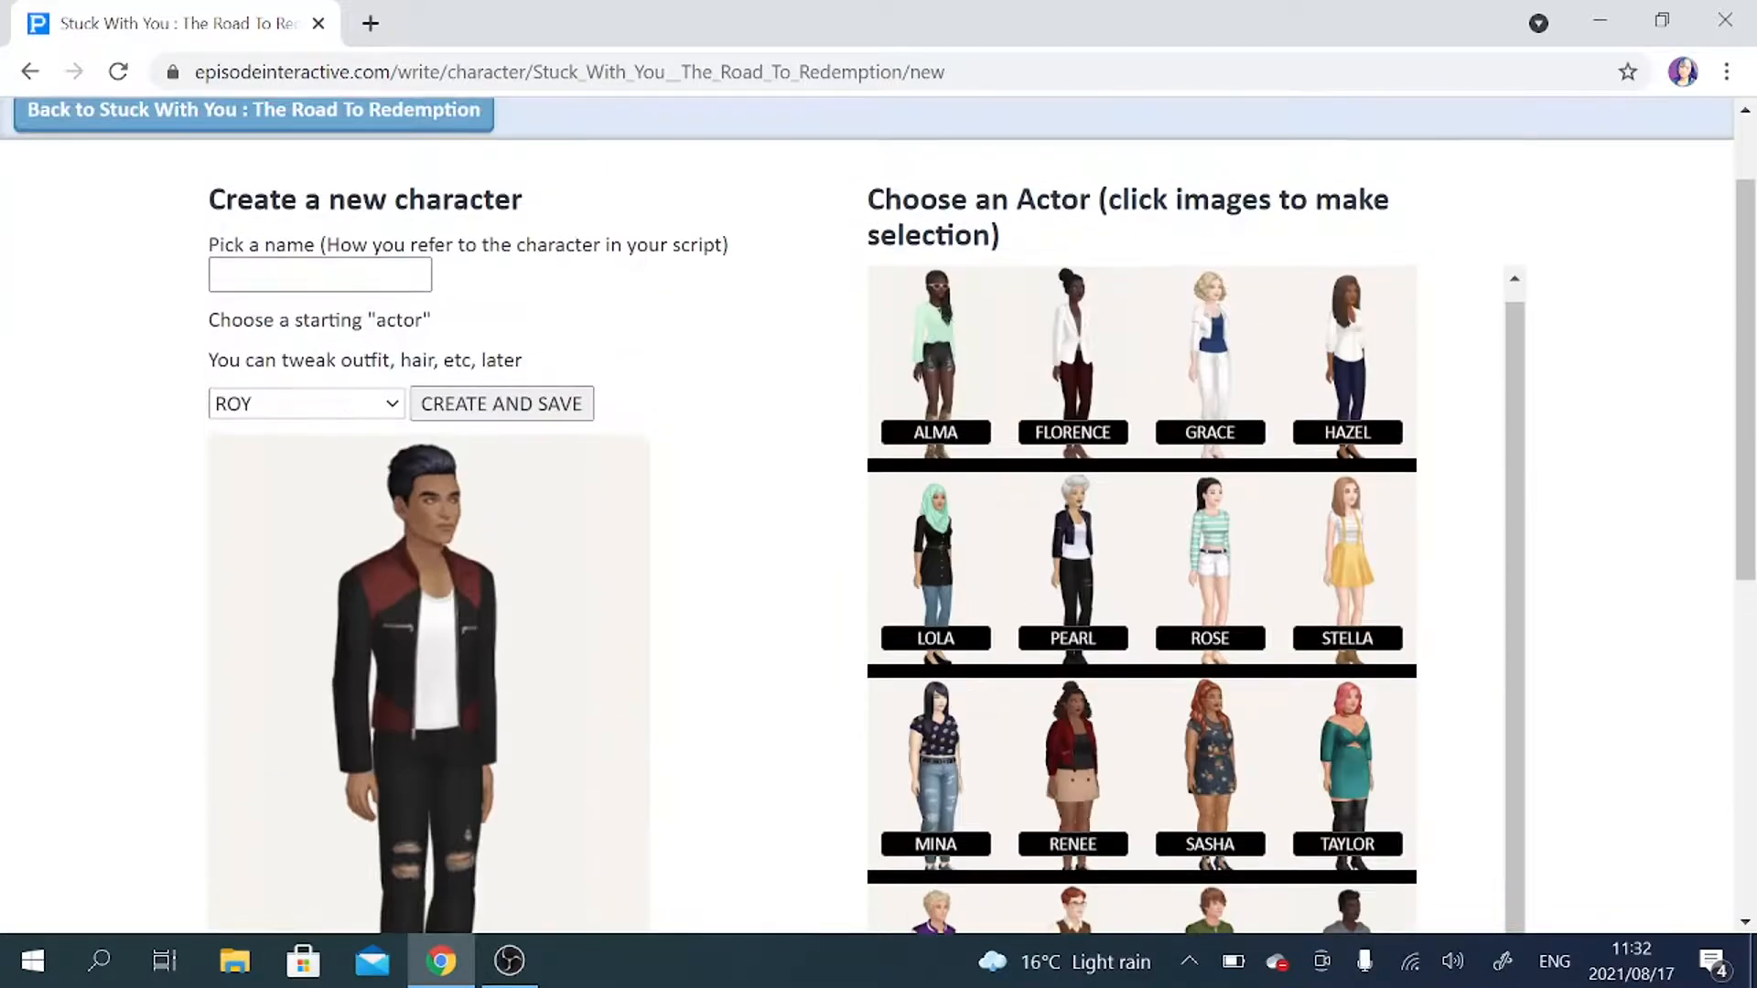
Enter the new character's script name, and create and save the character.
left_click(320, 274)
type("JEMA")
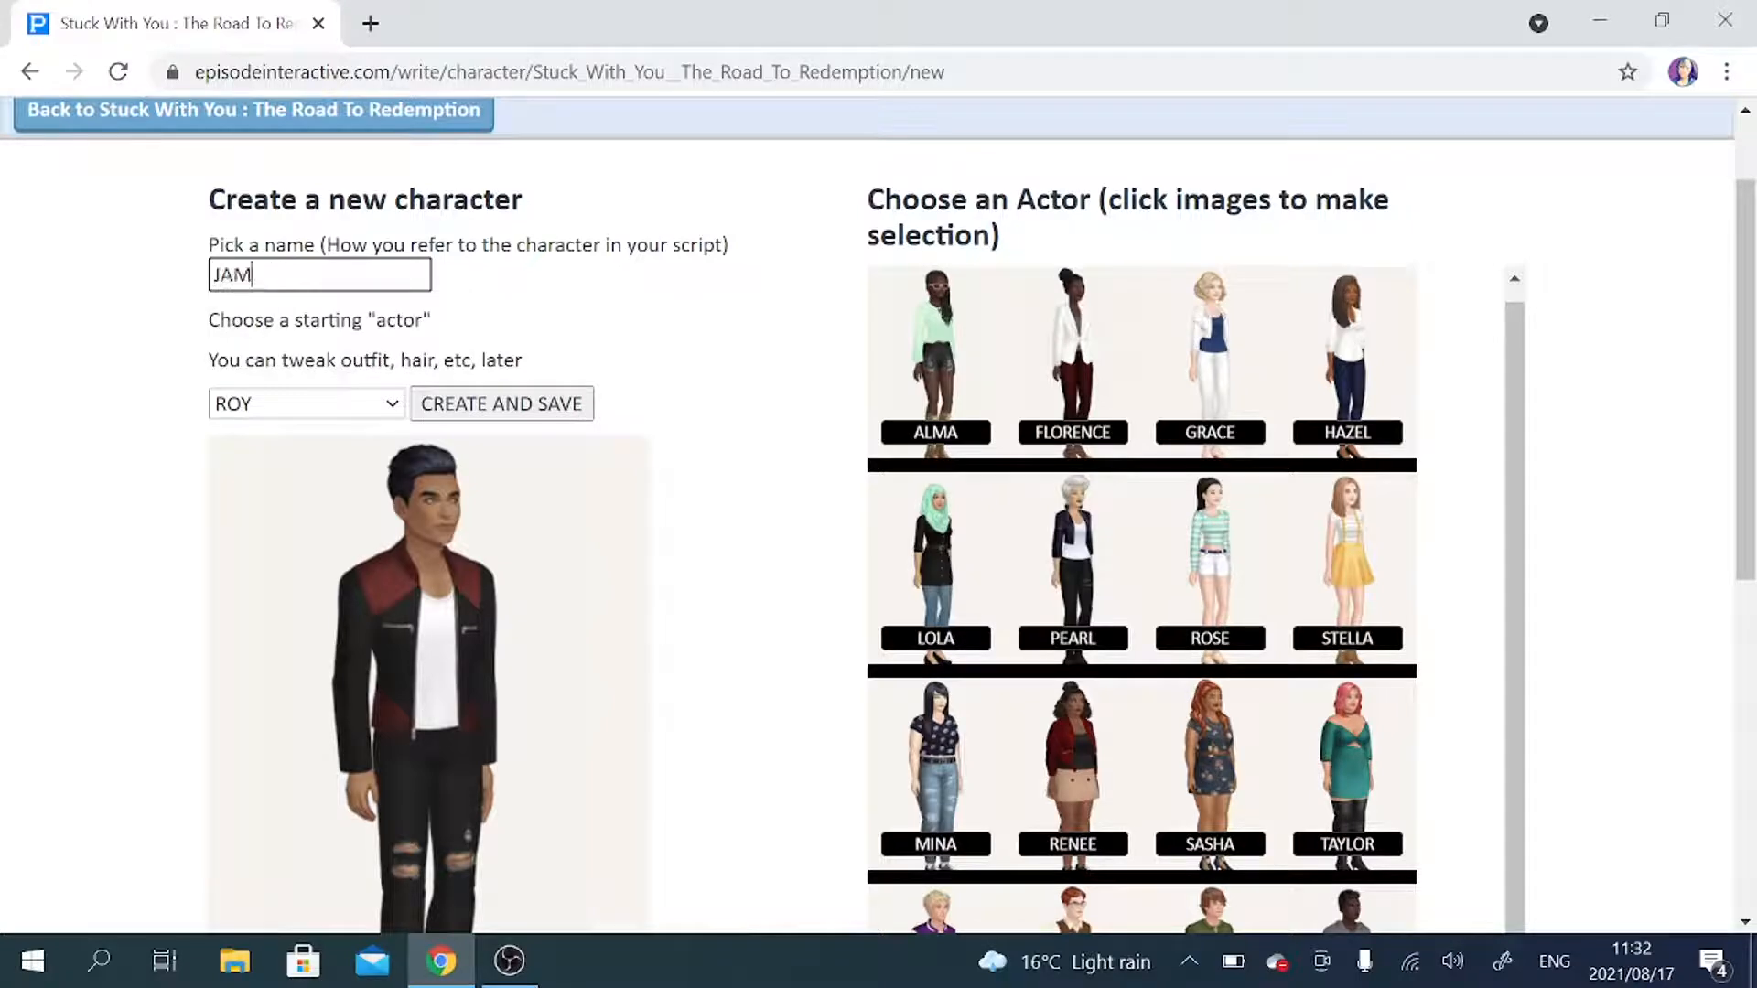
left_click(457, 406)
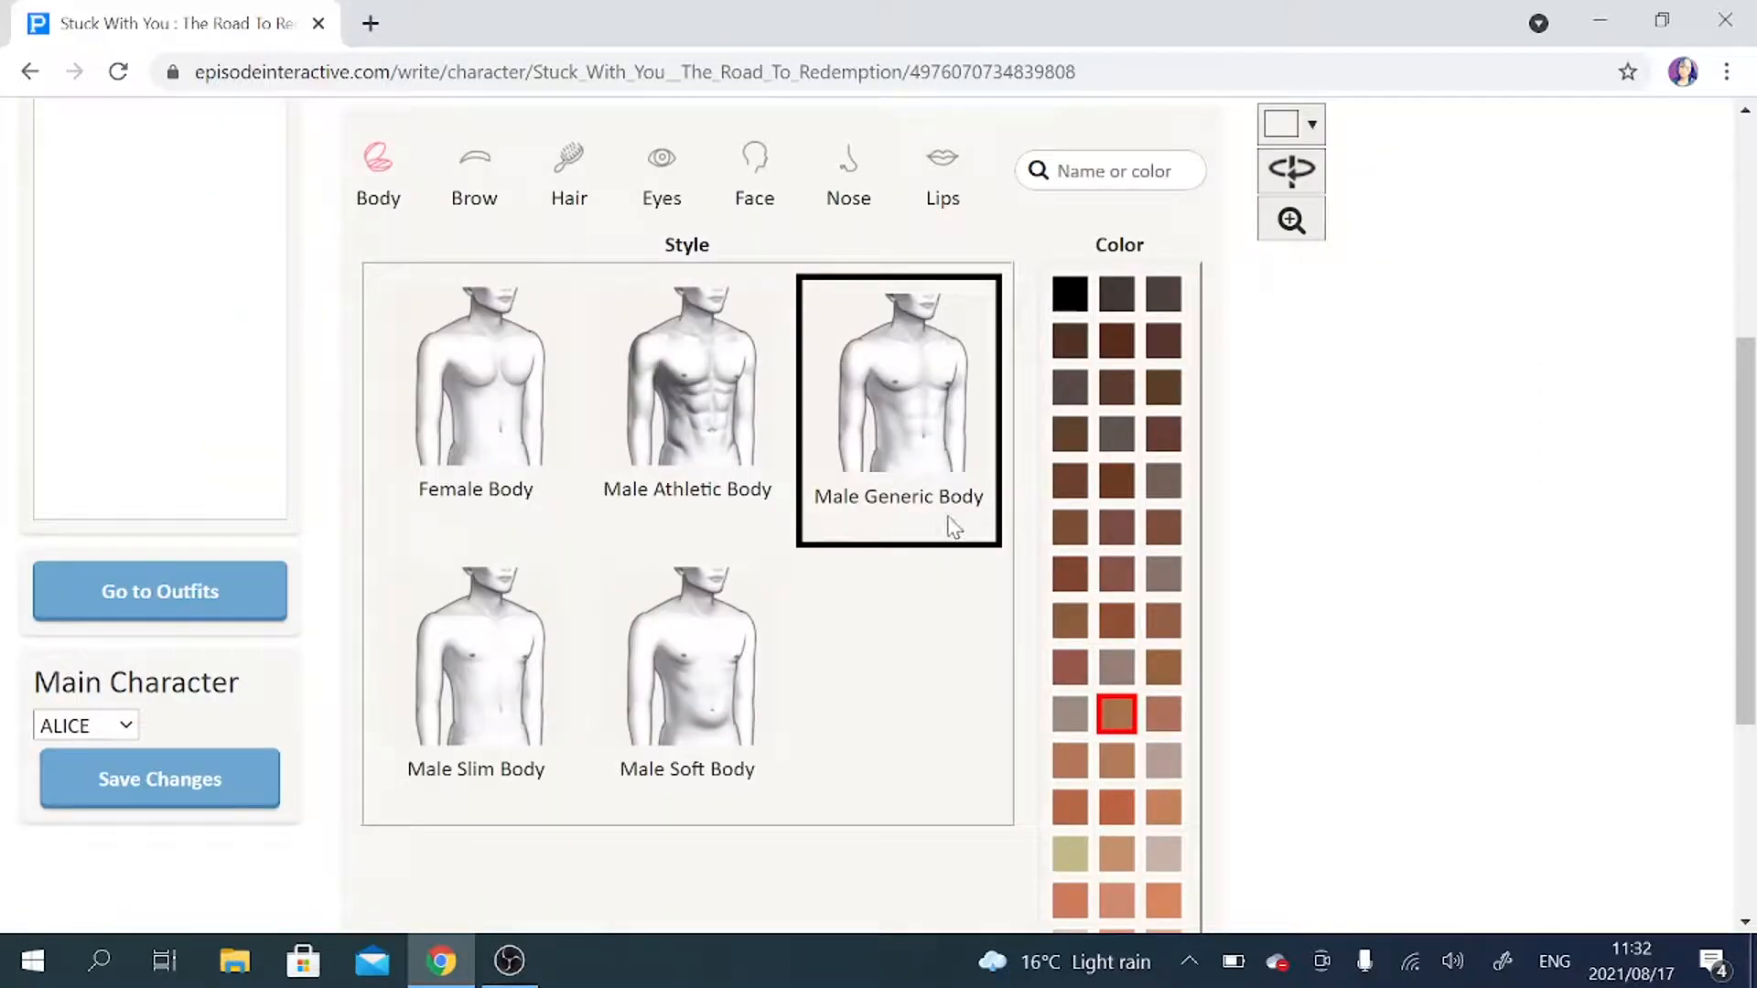
Try the Gold 04 skin color on the new male character and set it to Neutral 03.
scroll(1026, 585, "down", 1)
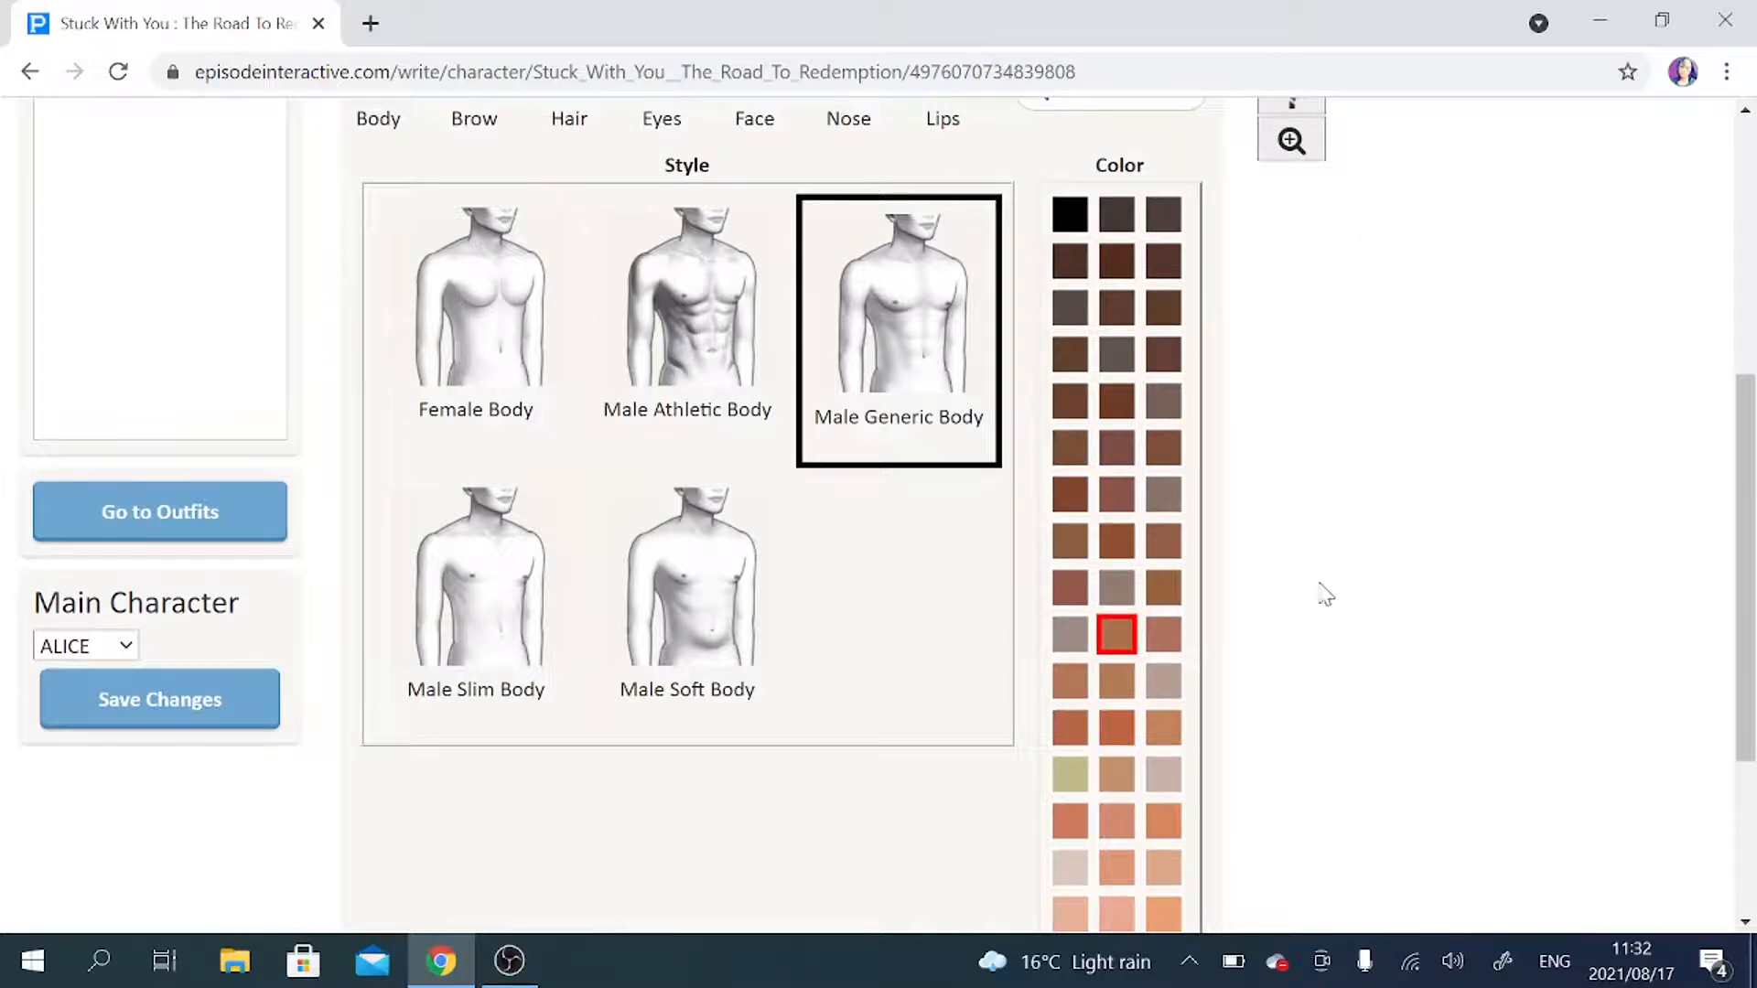
scroll(1364, 402, "up", 1)
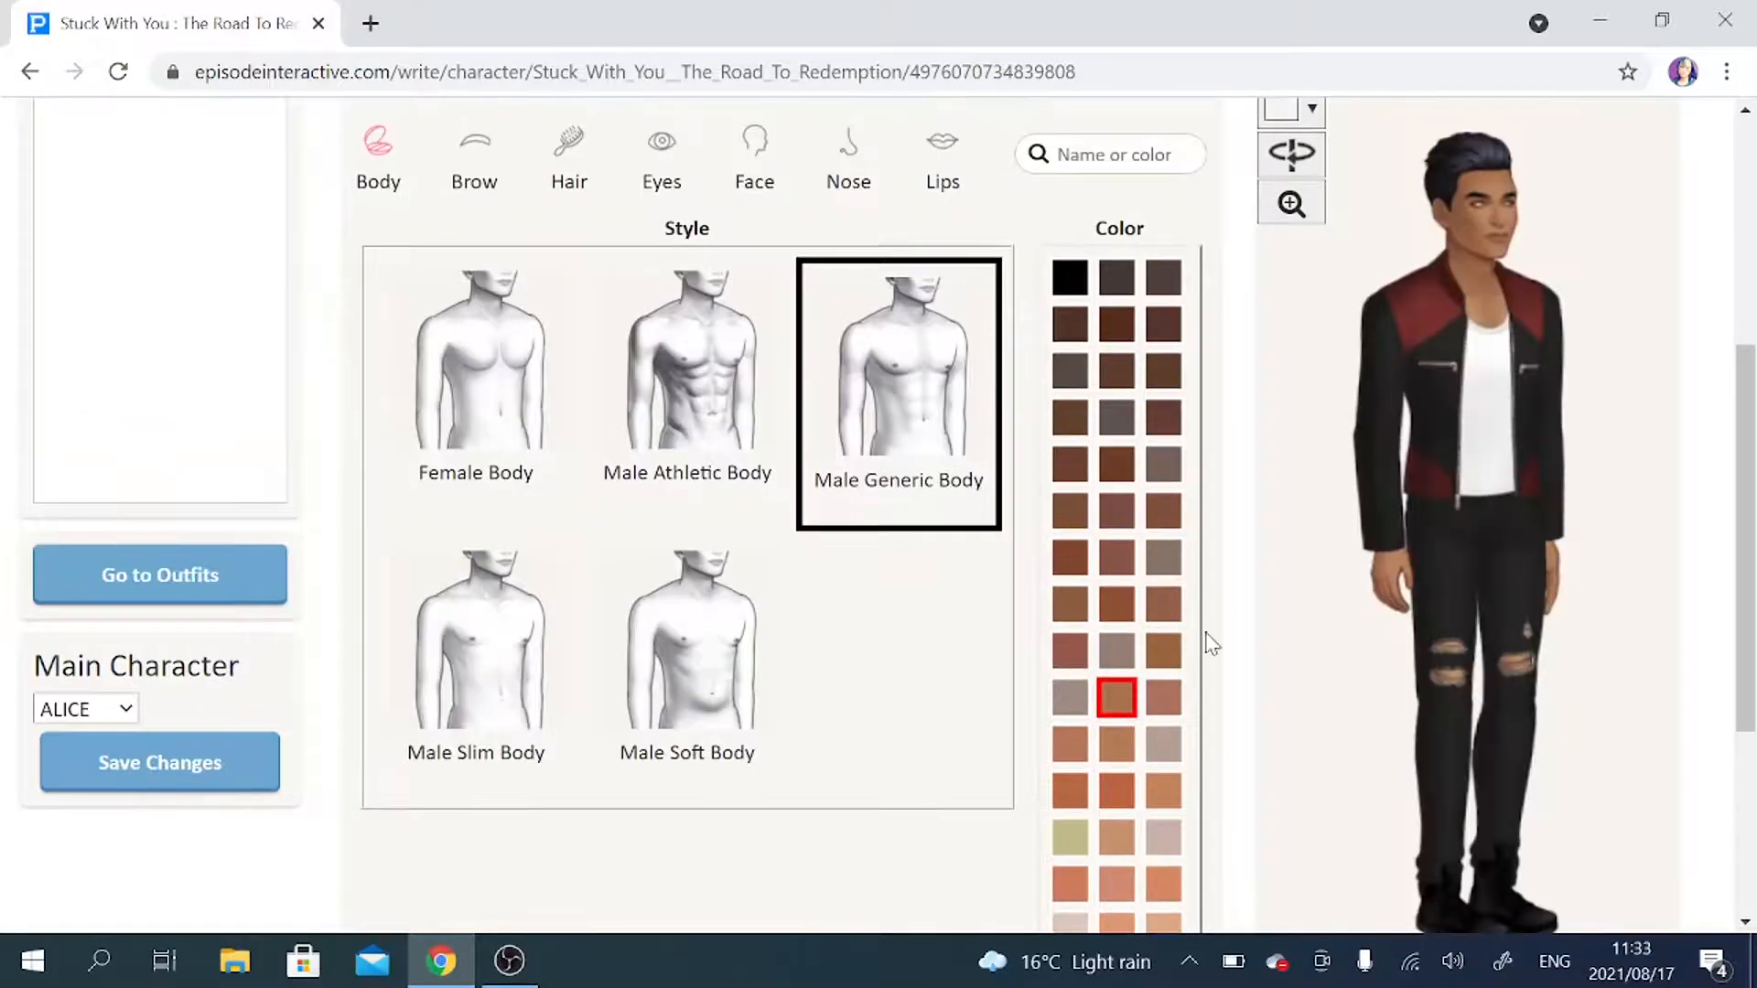
left_click(1113, 736)
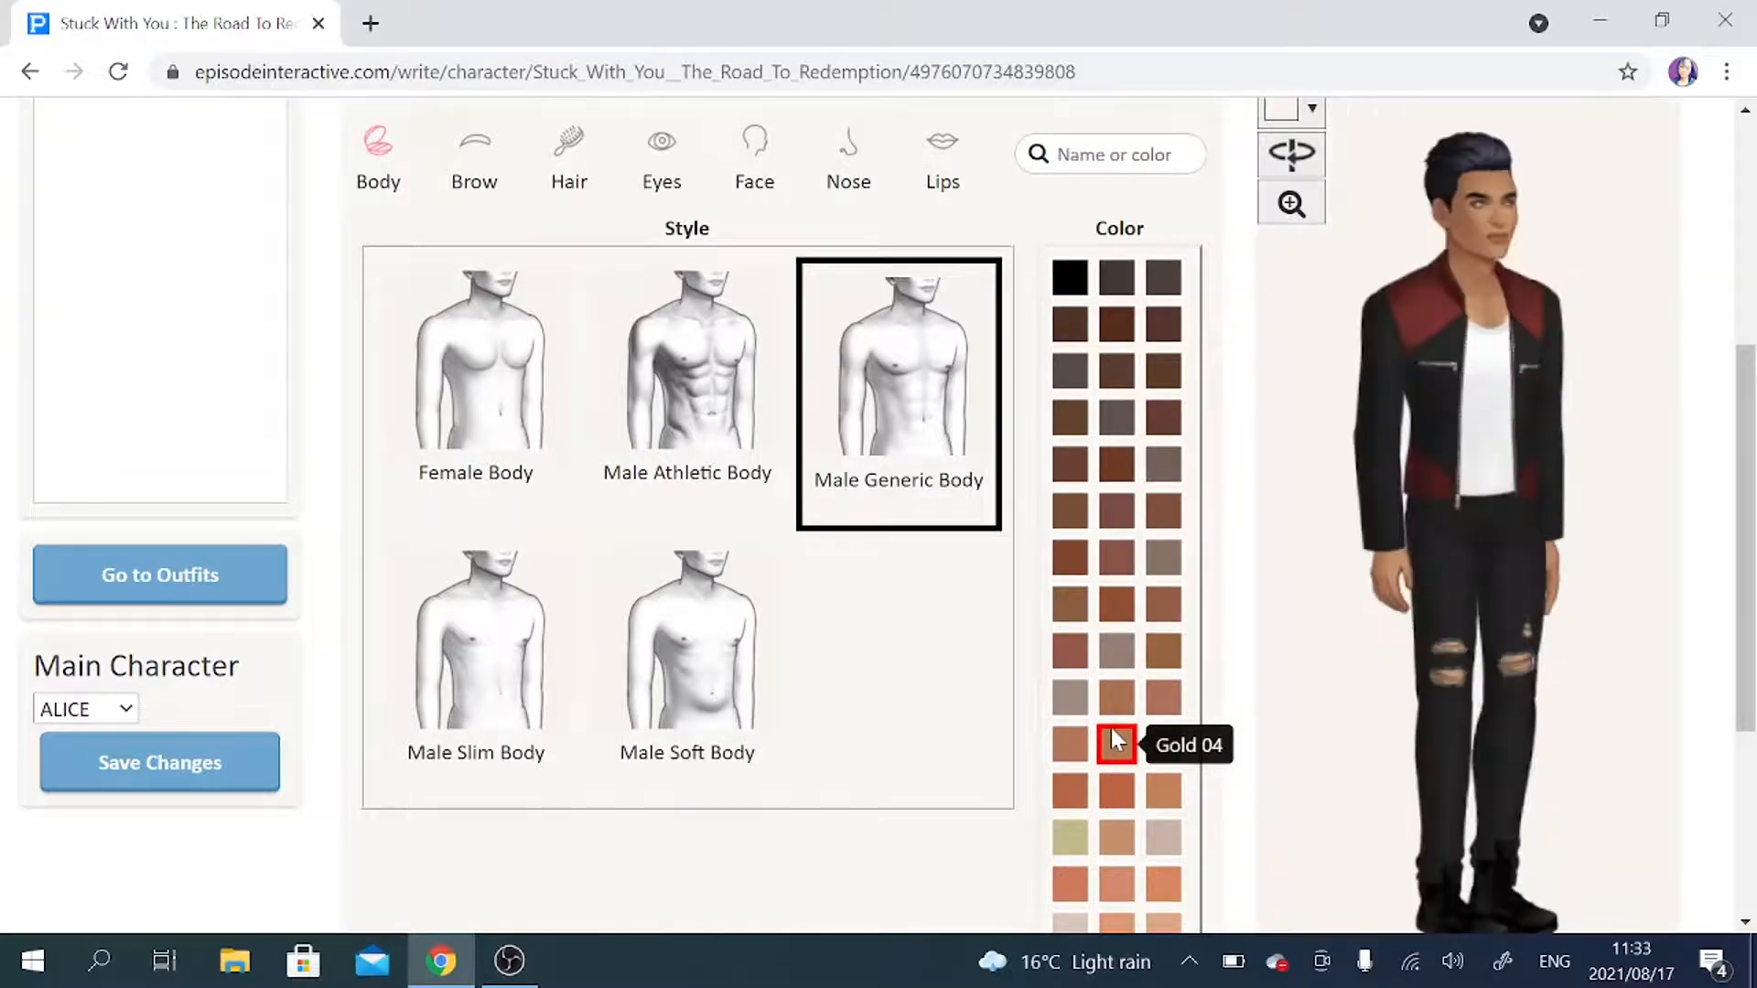
scroll(1112, 732, "down", 4)
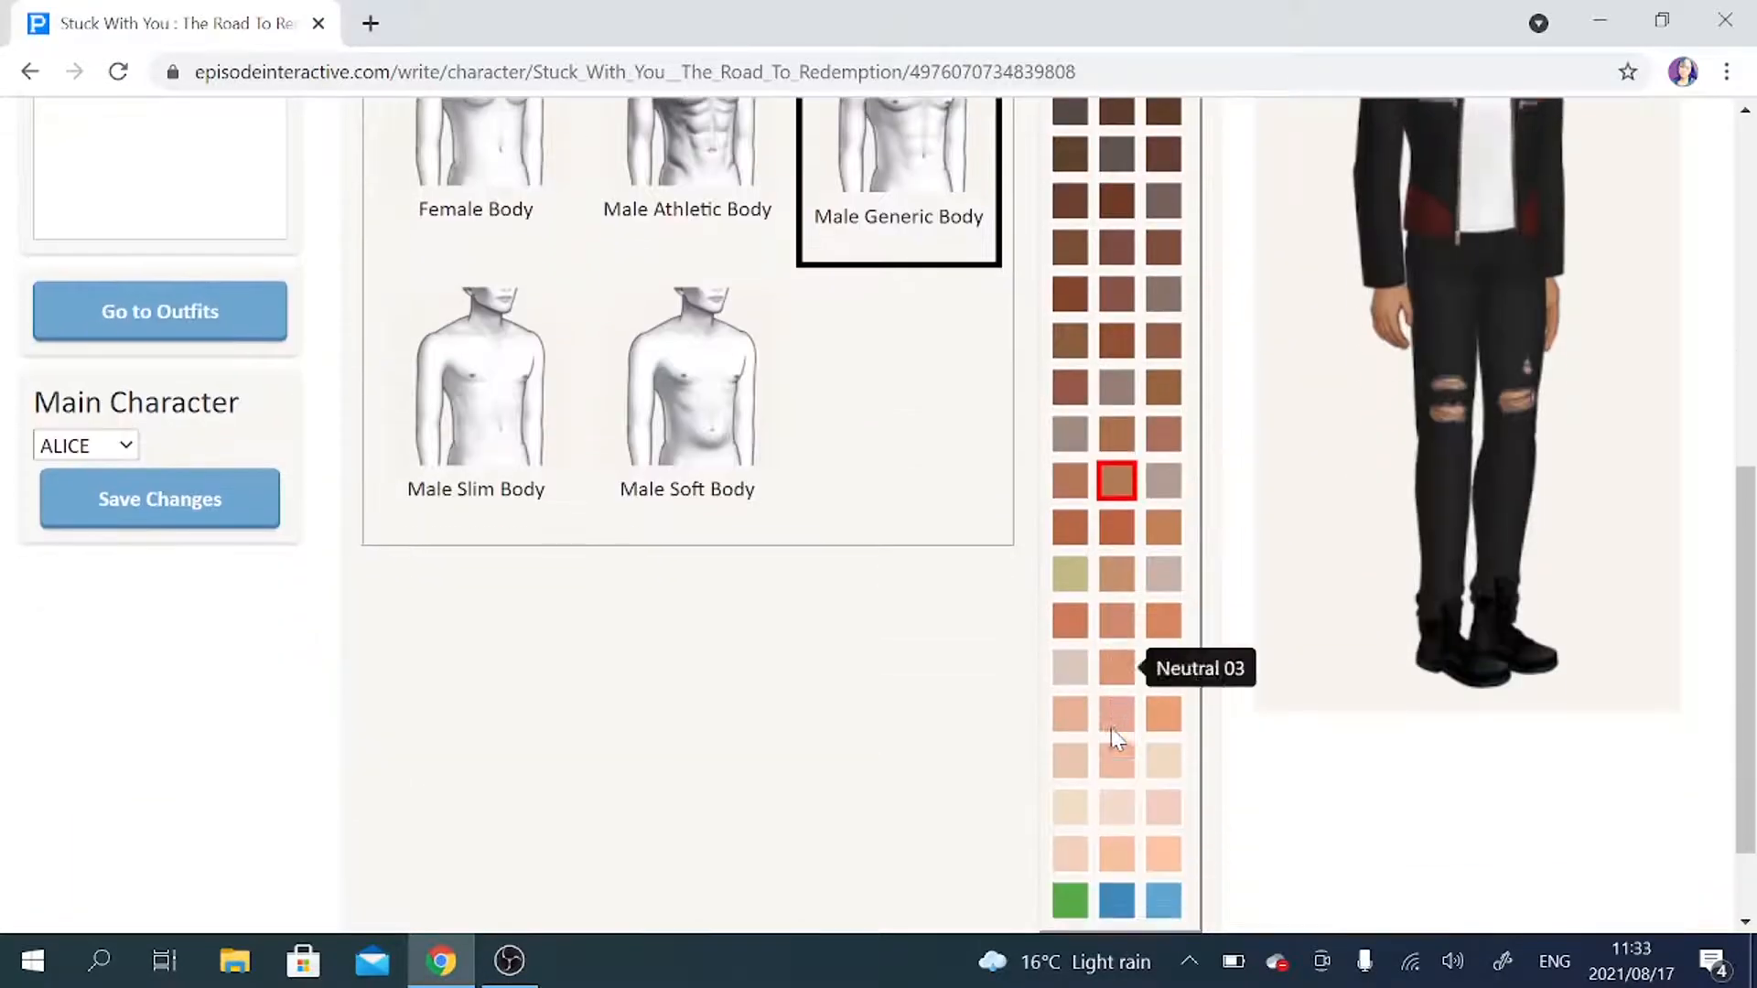
left_click(1113, 673)
scroll(1144, 732, "up", 4)
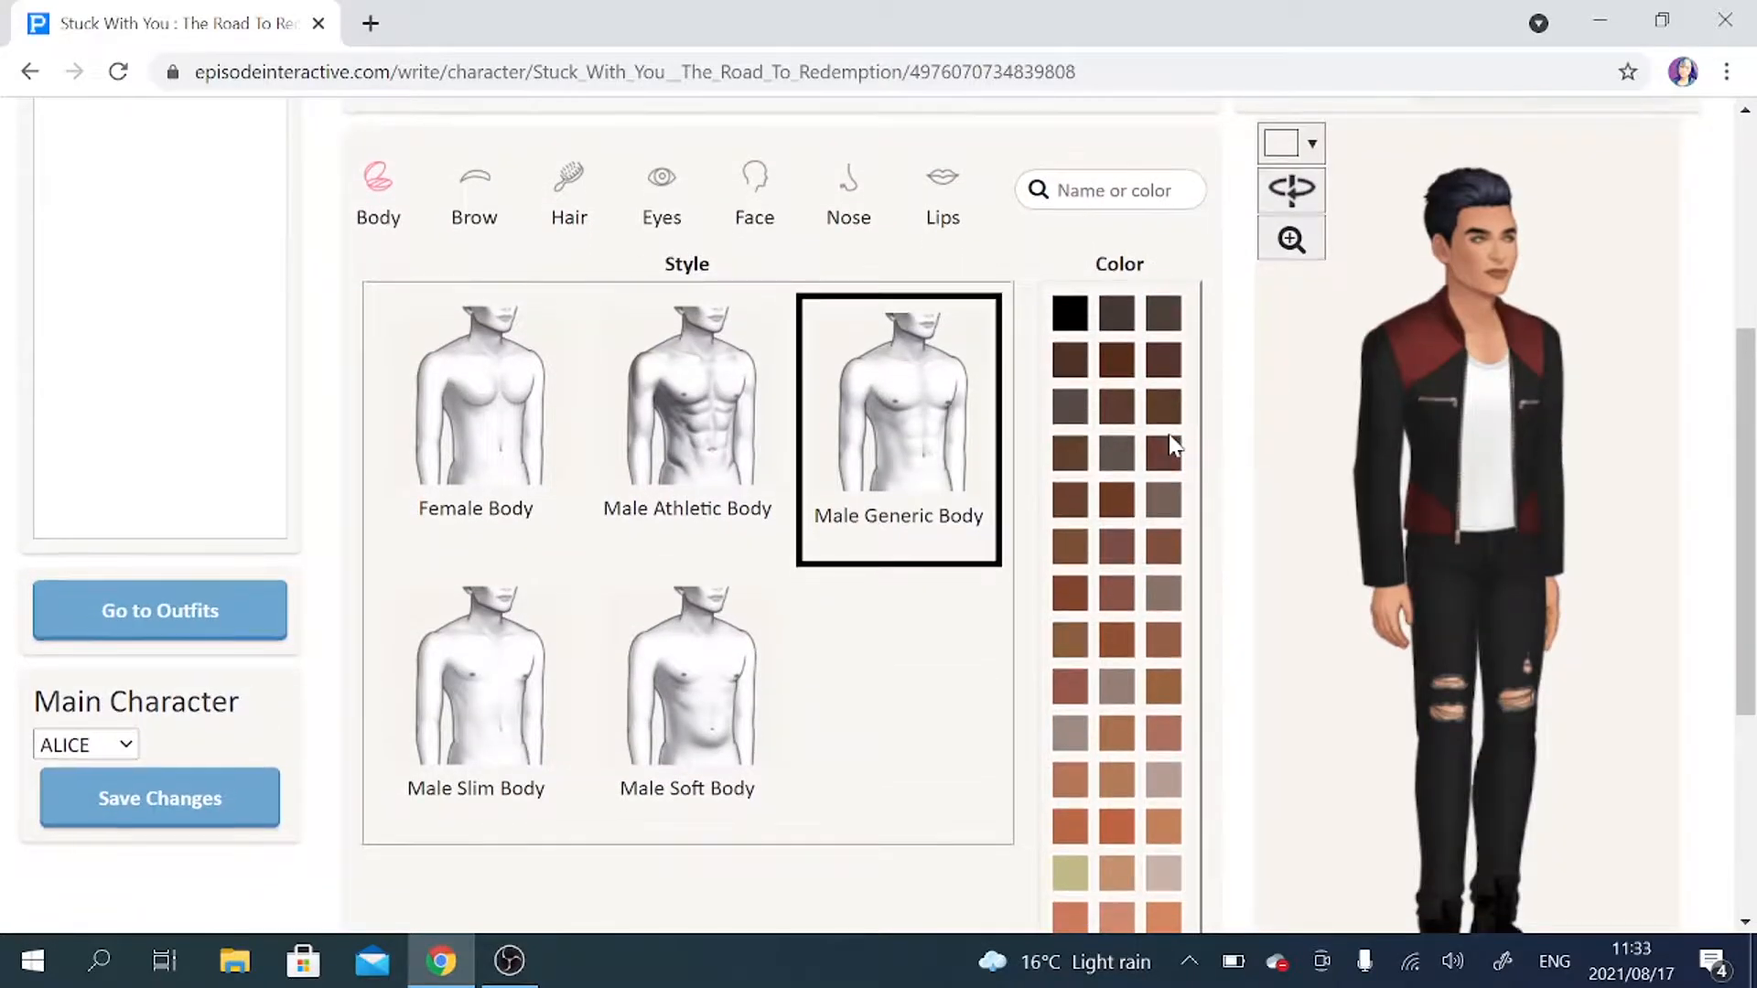
Compare the Arched Medium and Male Generic brows in a close-up and give the male character Arched Soft brows.
left_click(487, 191)
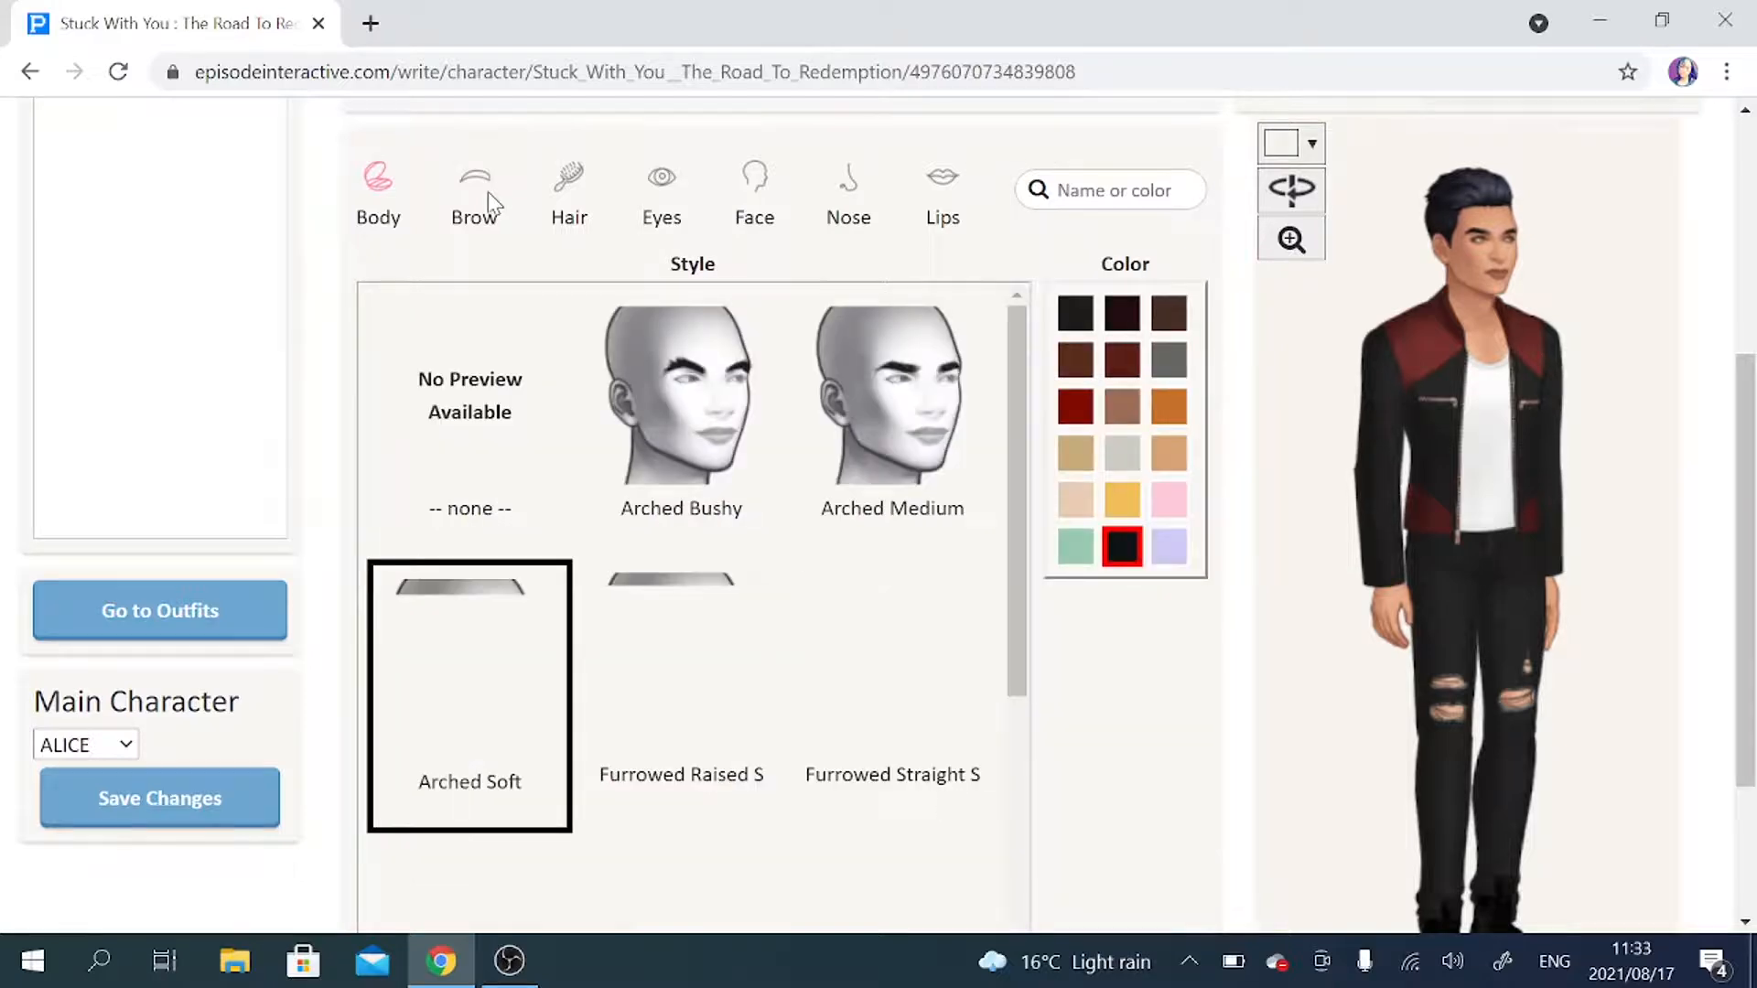
left_click(901, 463)
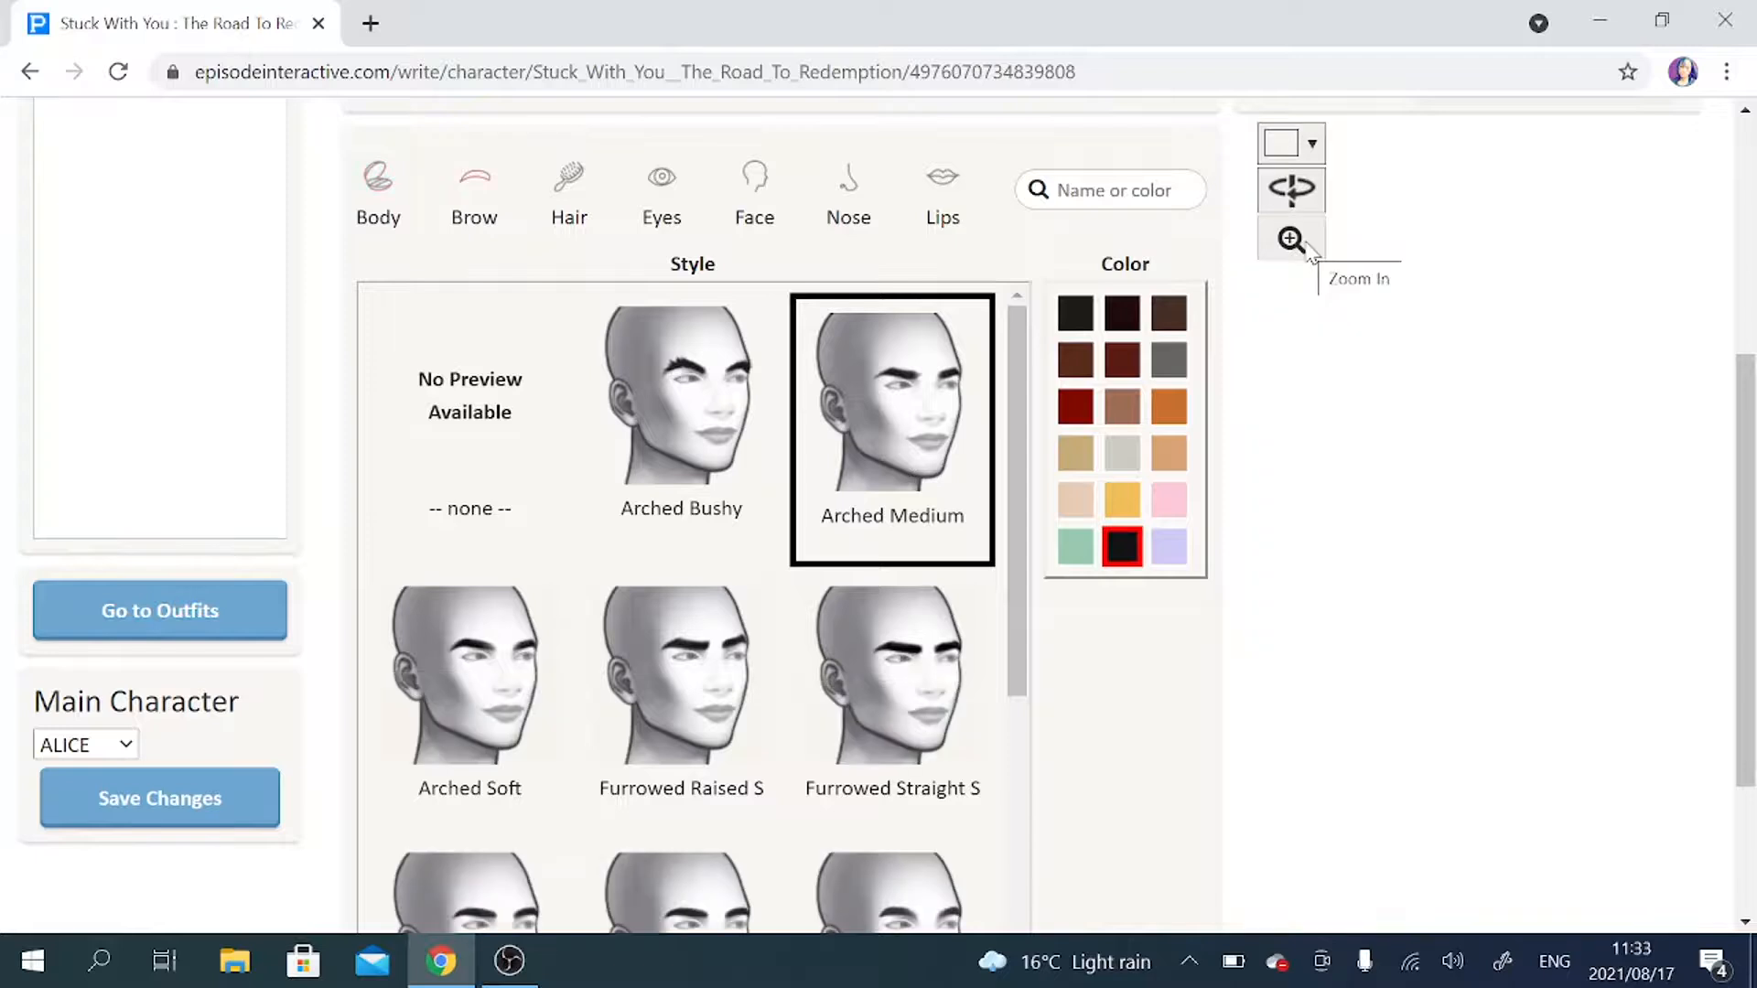
left_click(1307, 249)
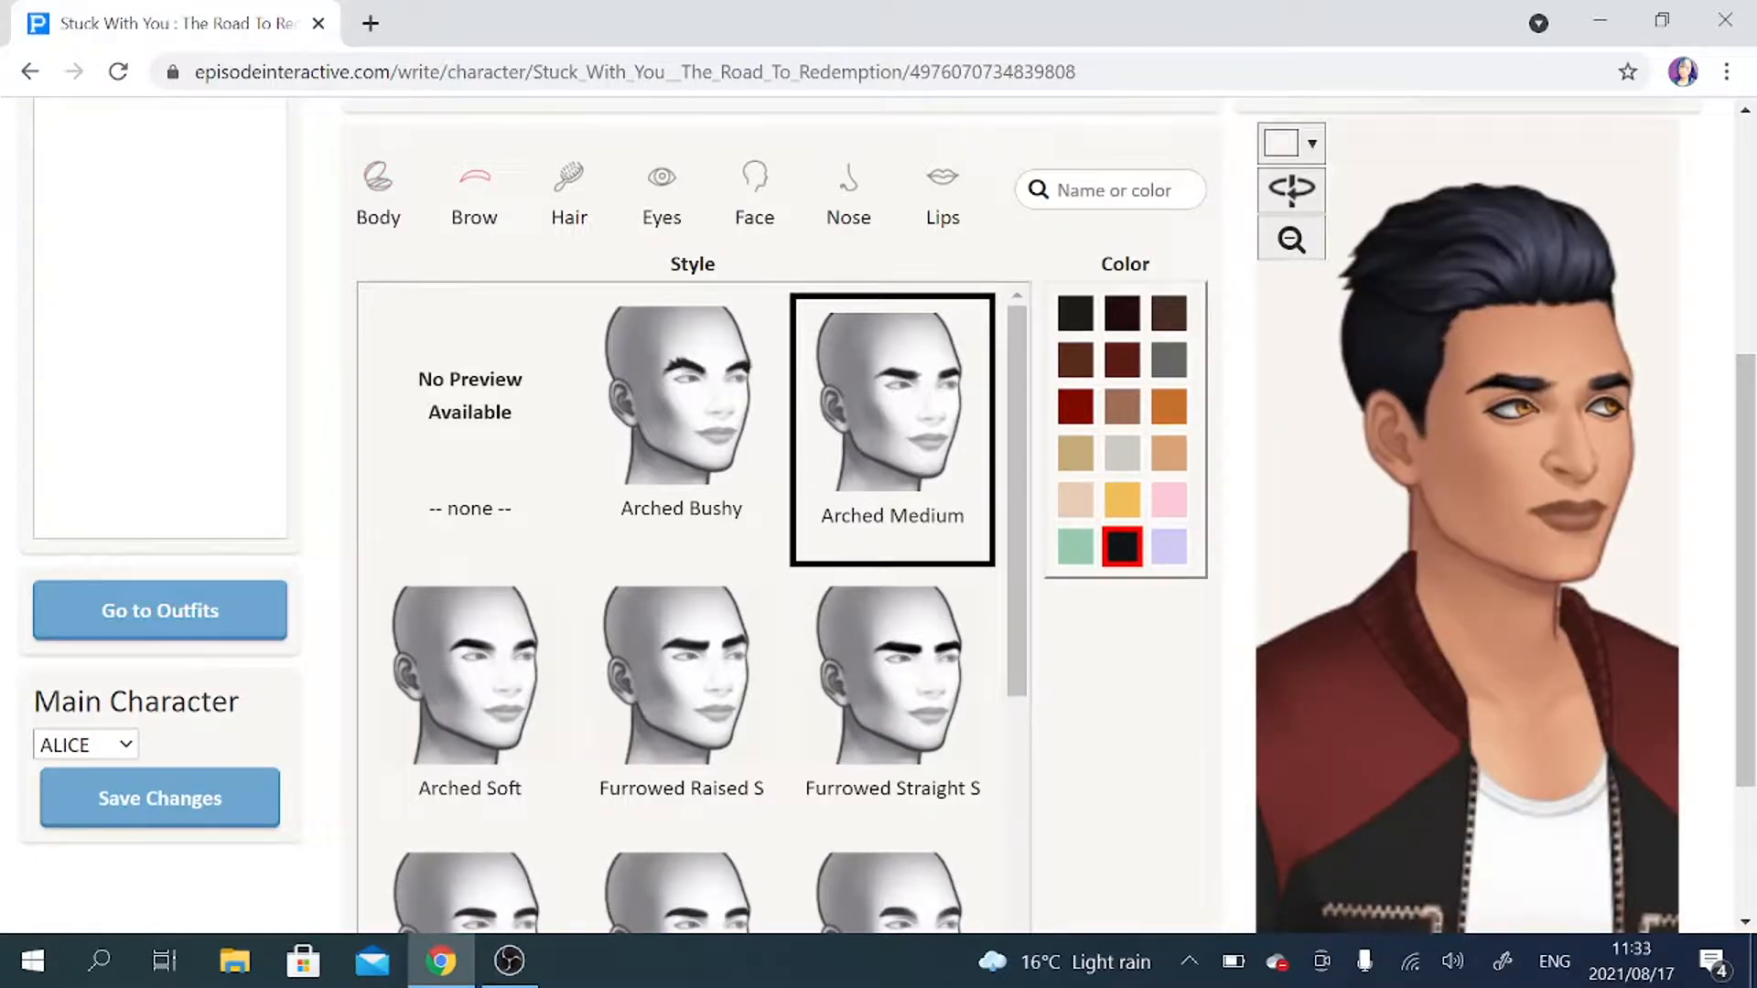
scroll(874, 430, "down", 2)
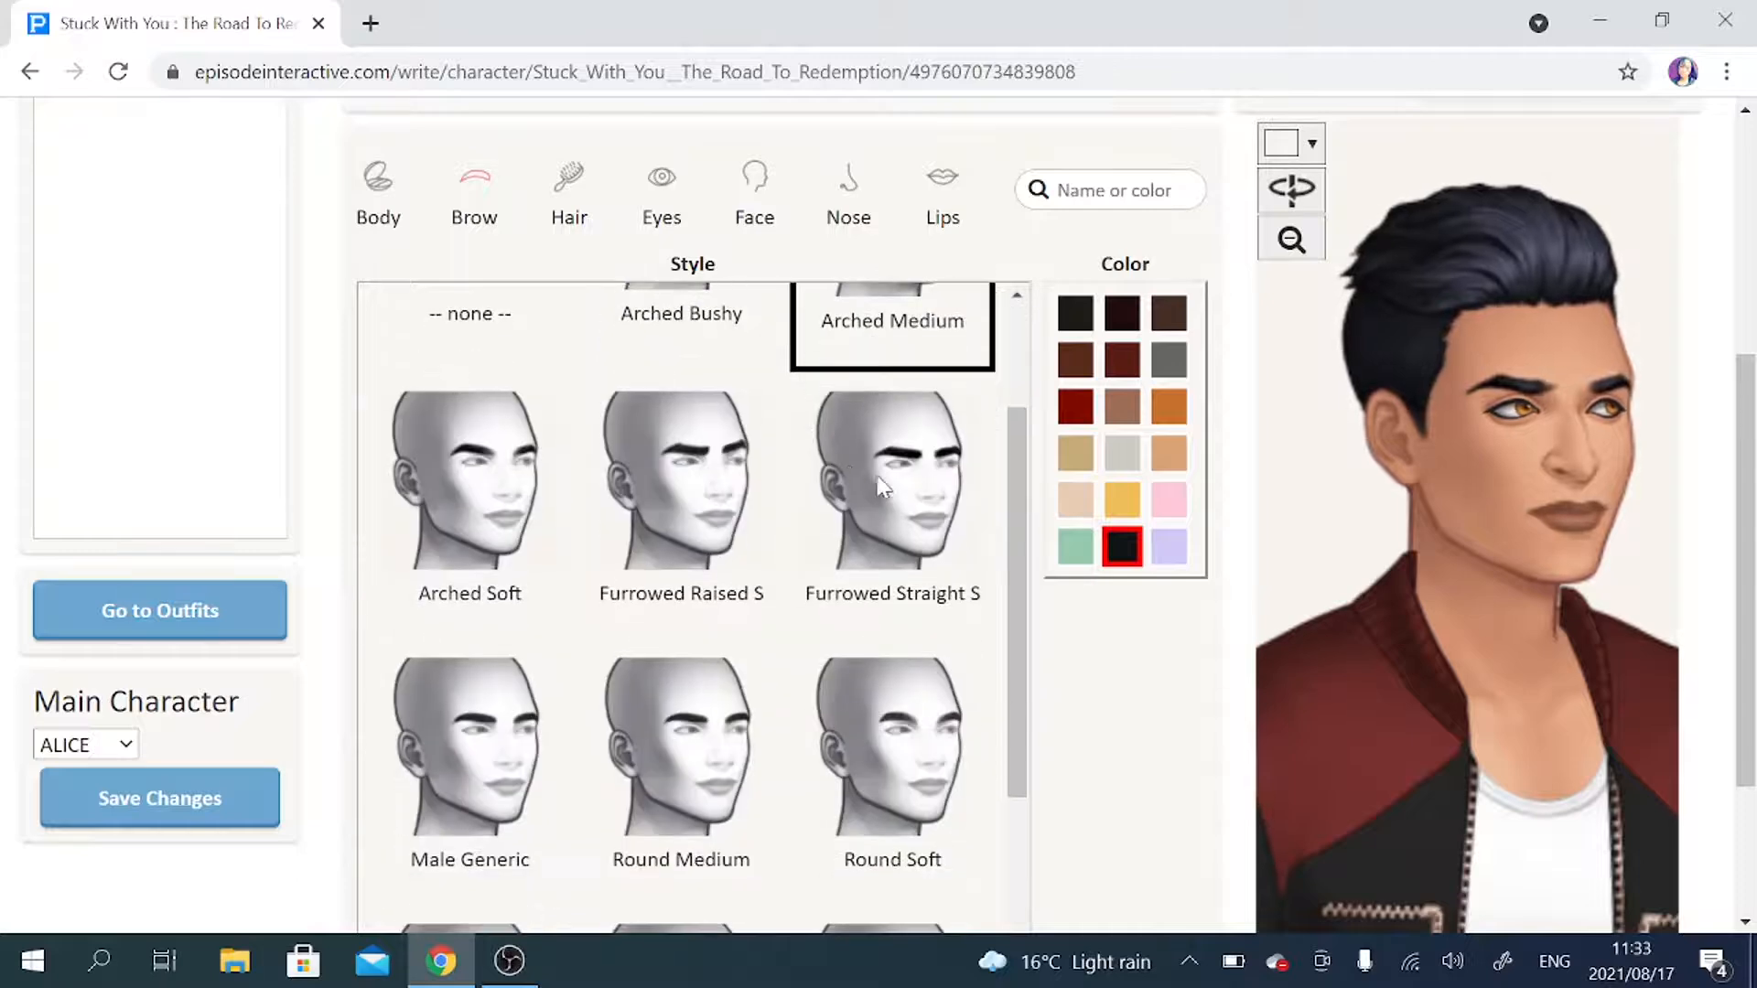
left_click(529, 723)
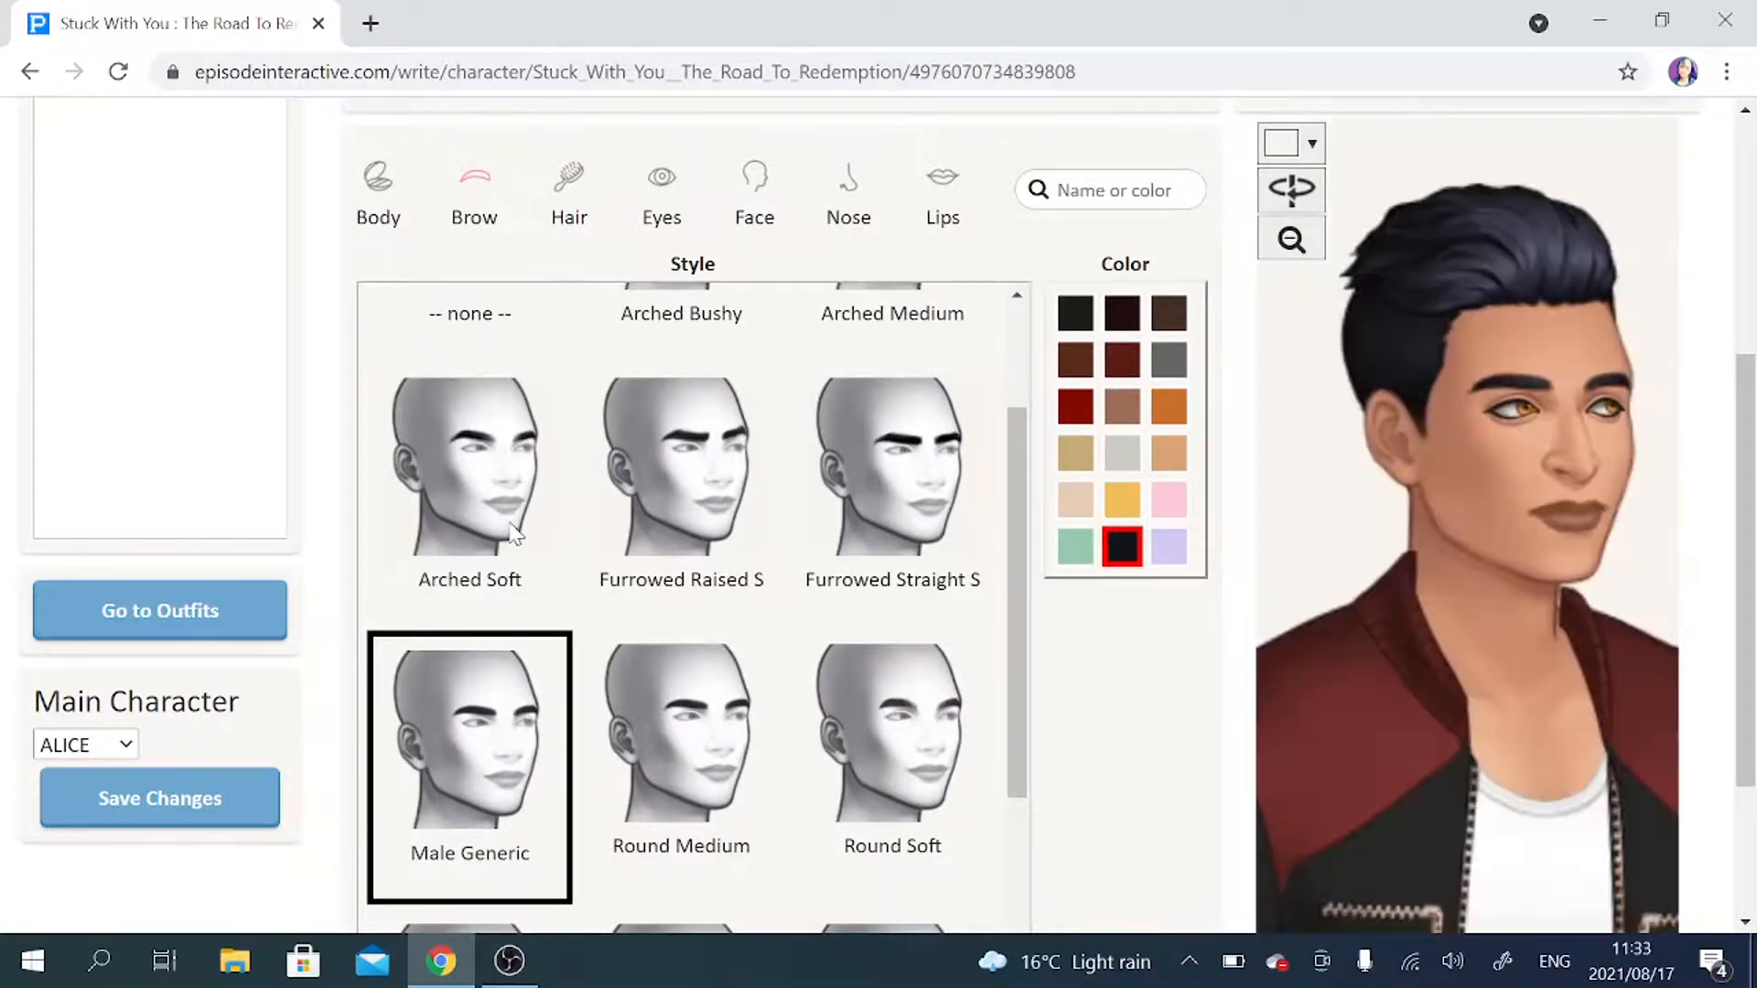
left_click(512, 536)
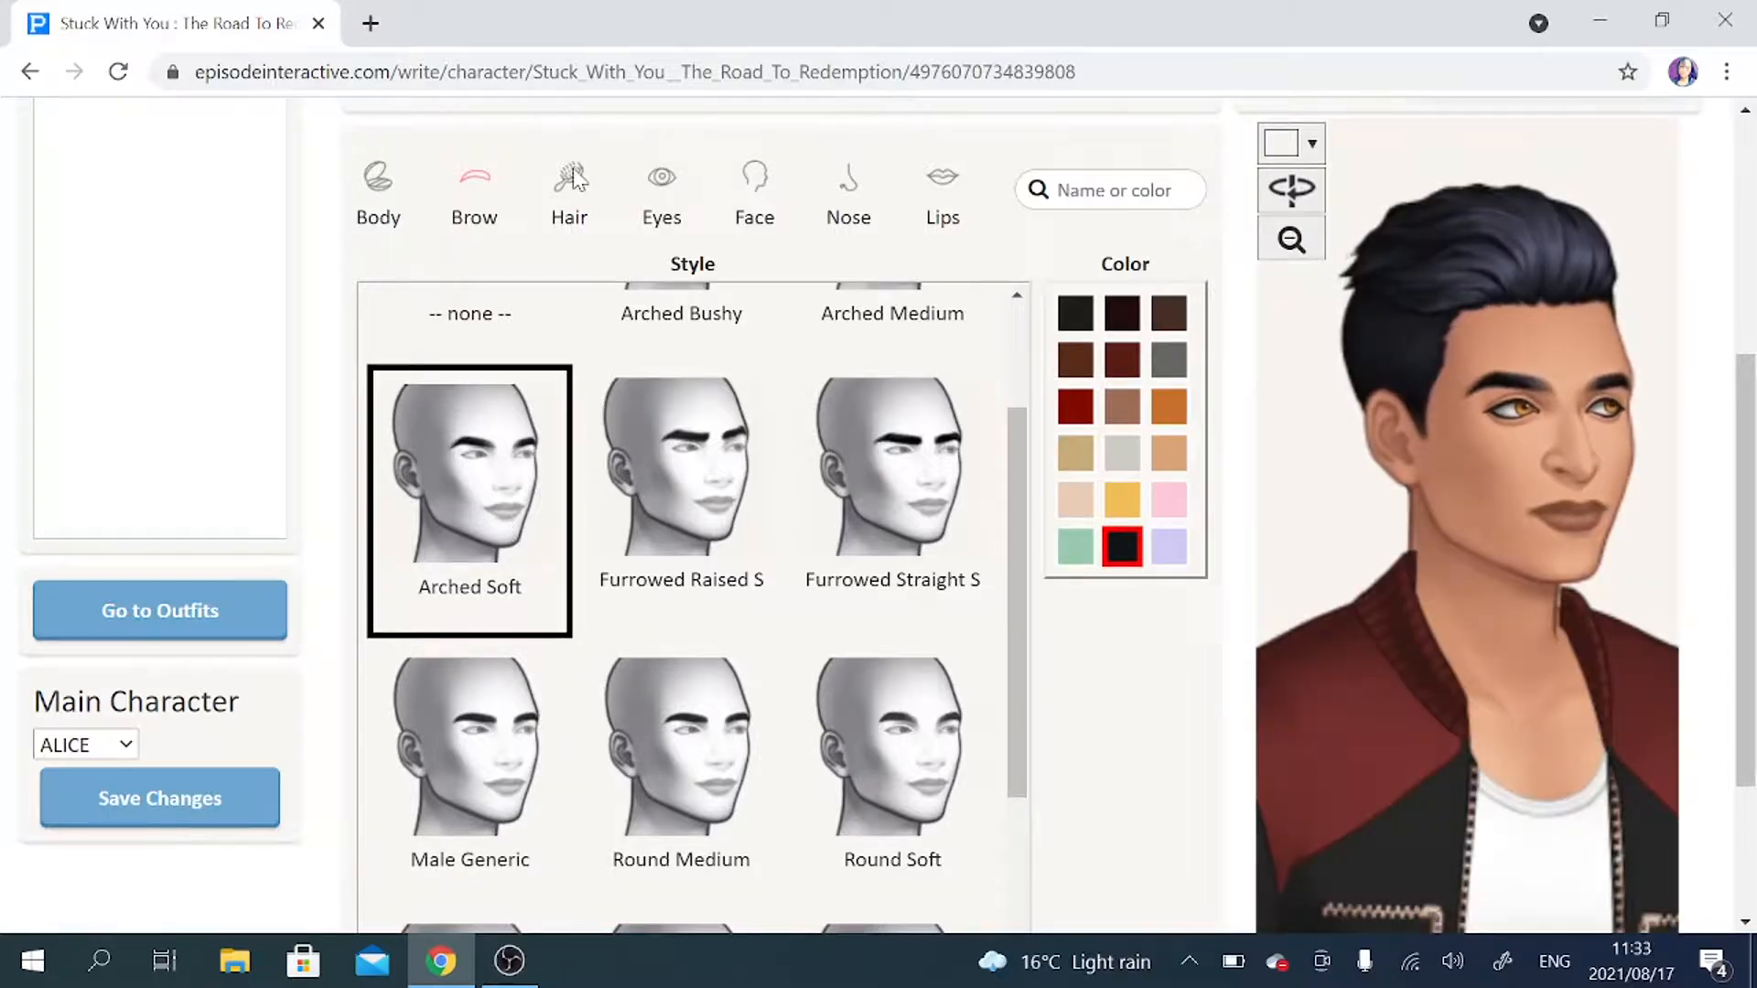
Look through the hairstyles, try the Crew Cut, and give the male character Medium Messy Fluffy Parted hair.
left_click(573, 178)
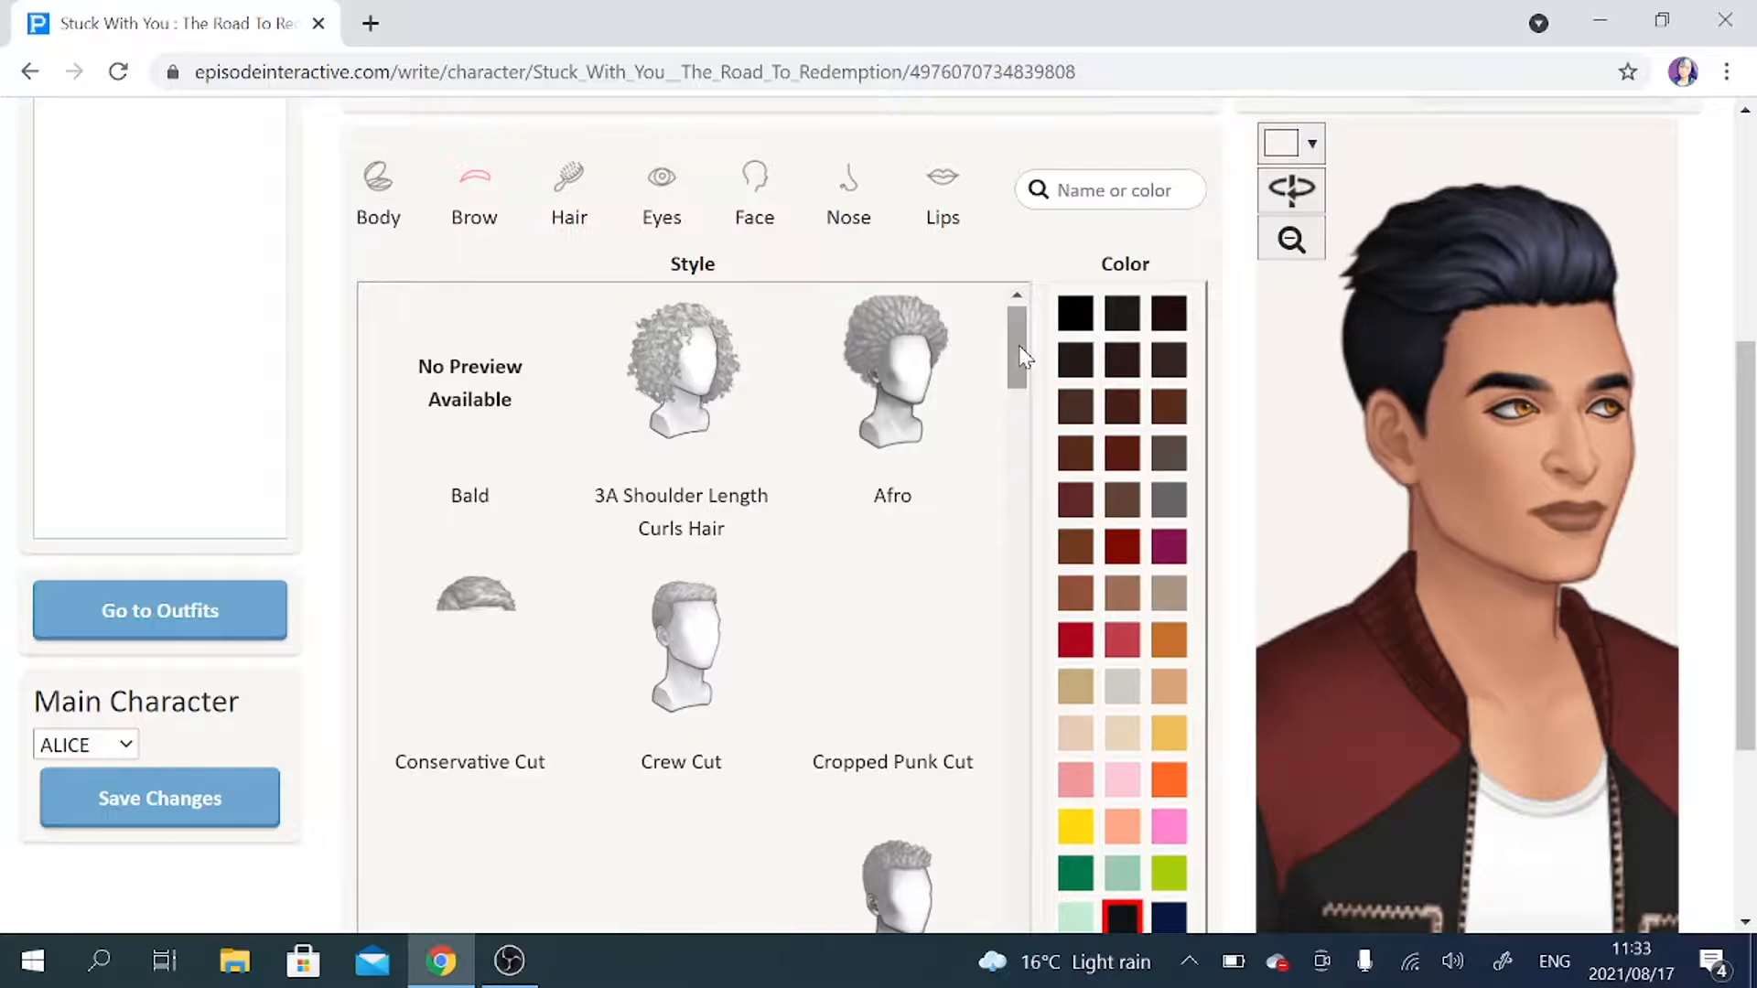
left_click_drag(1019, 348, 1029, 377)
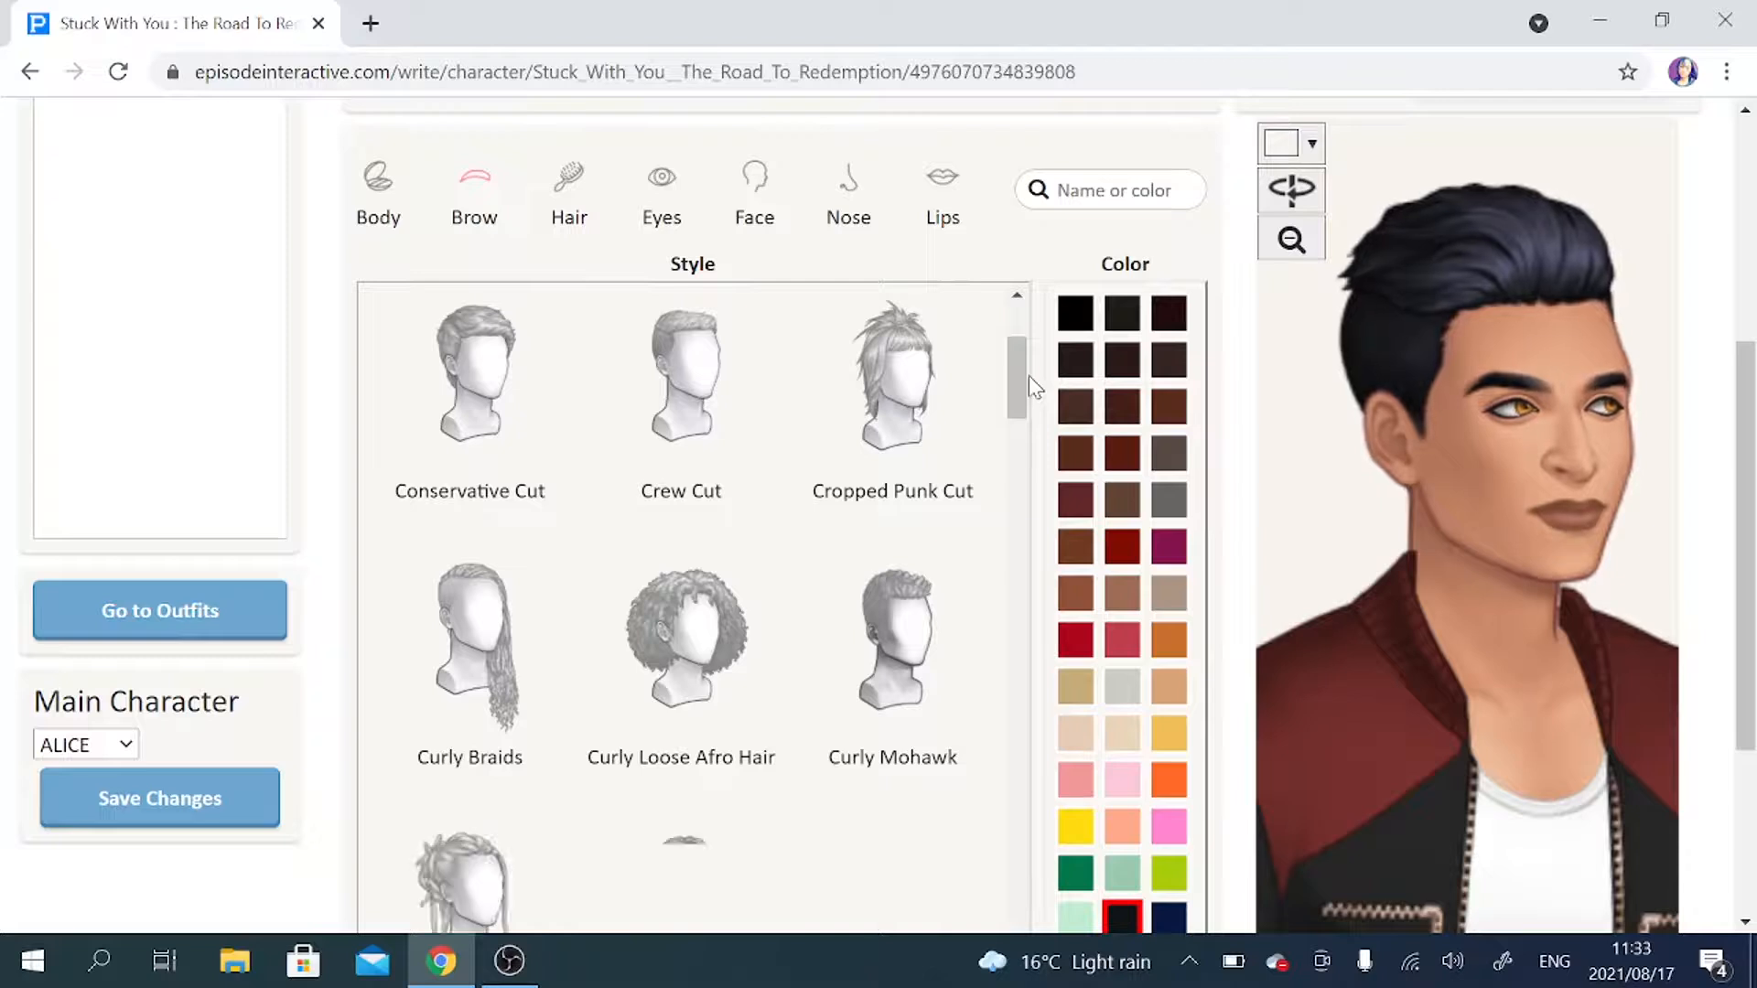
left_click(737, 386)
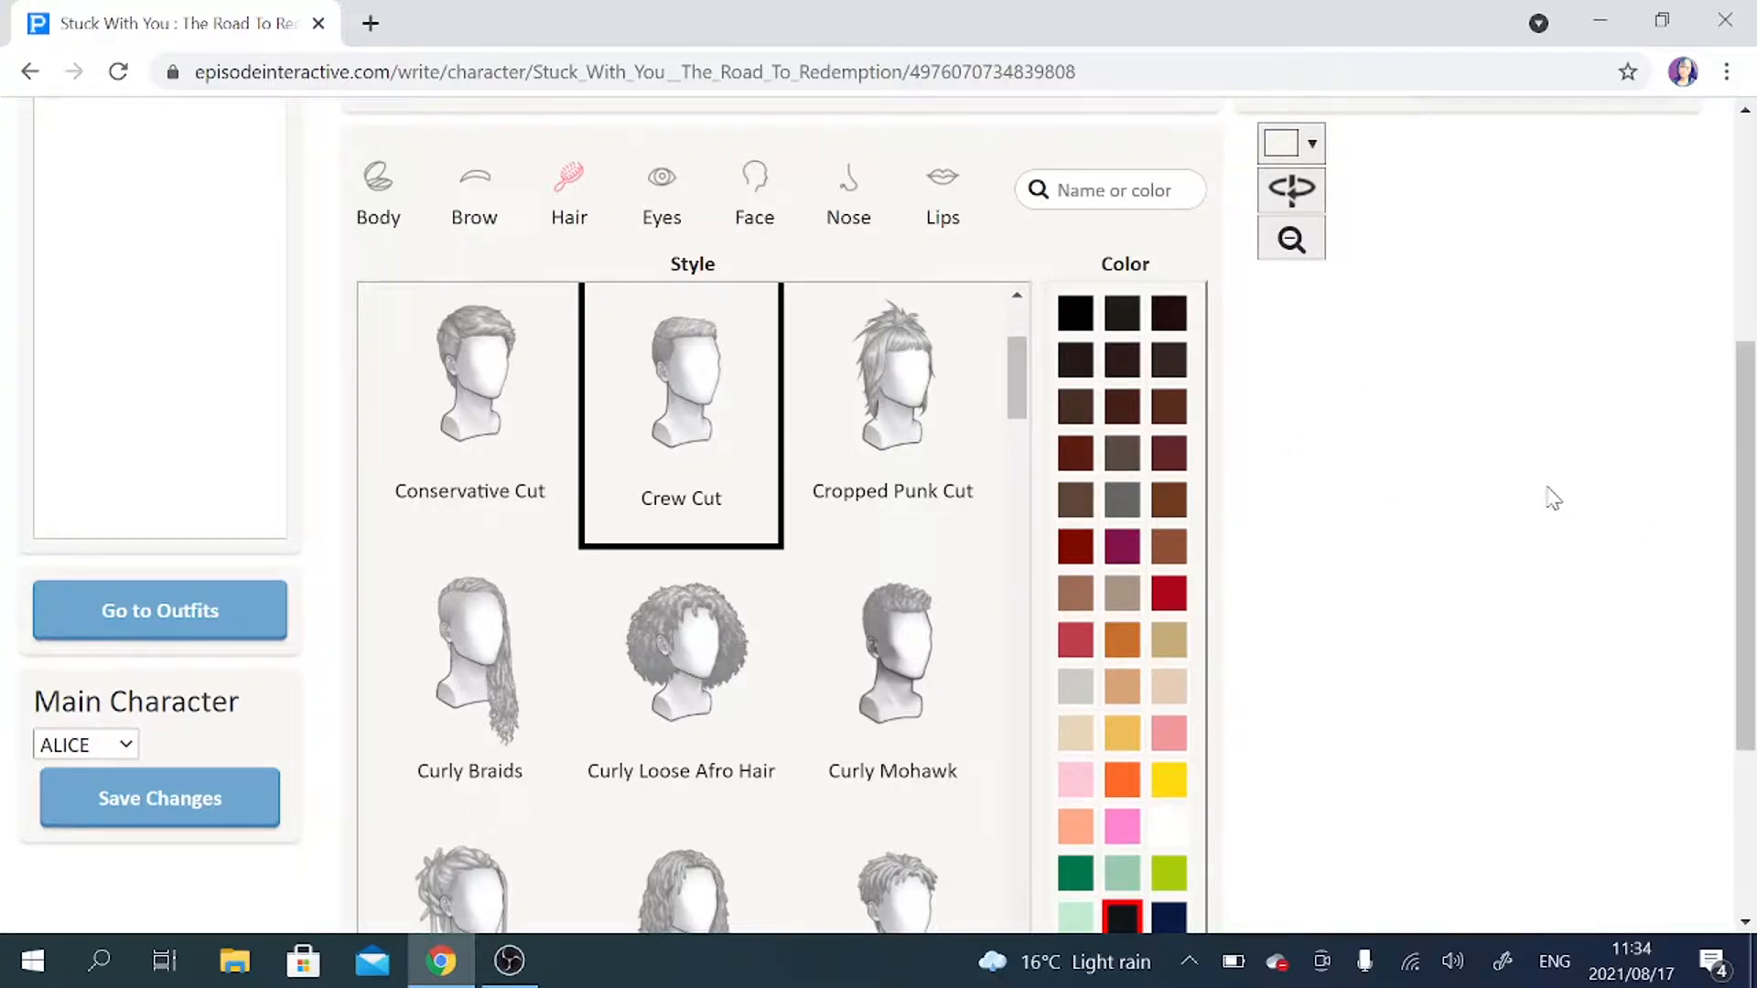
left_click_drag(1009, 381, 1022, 643)
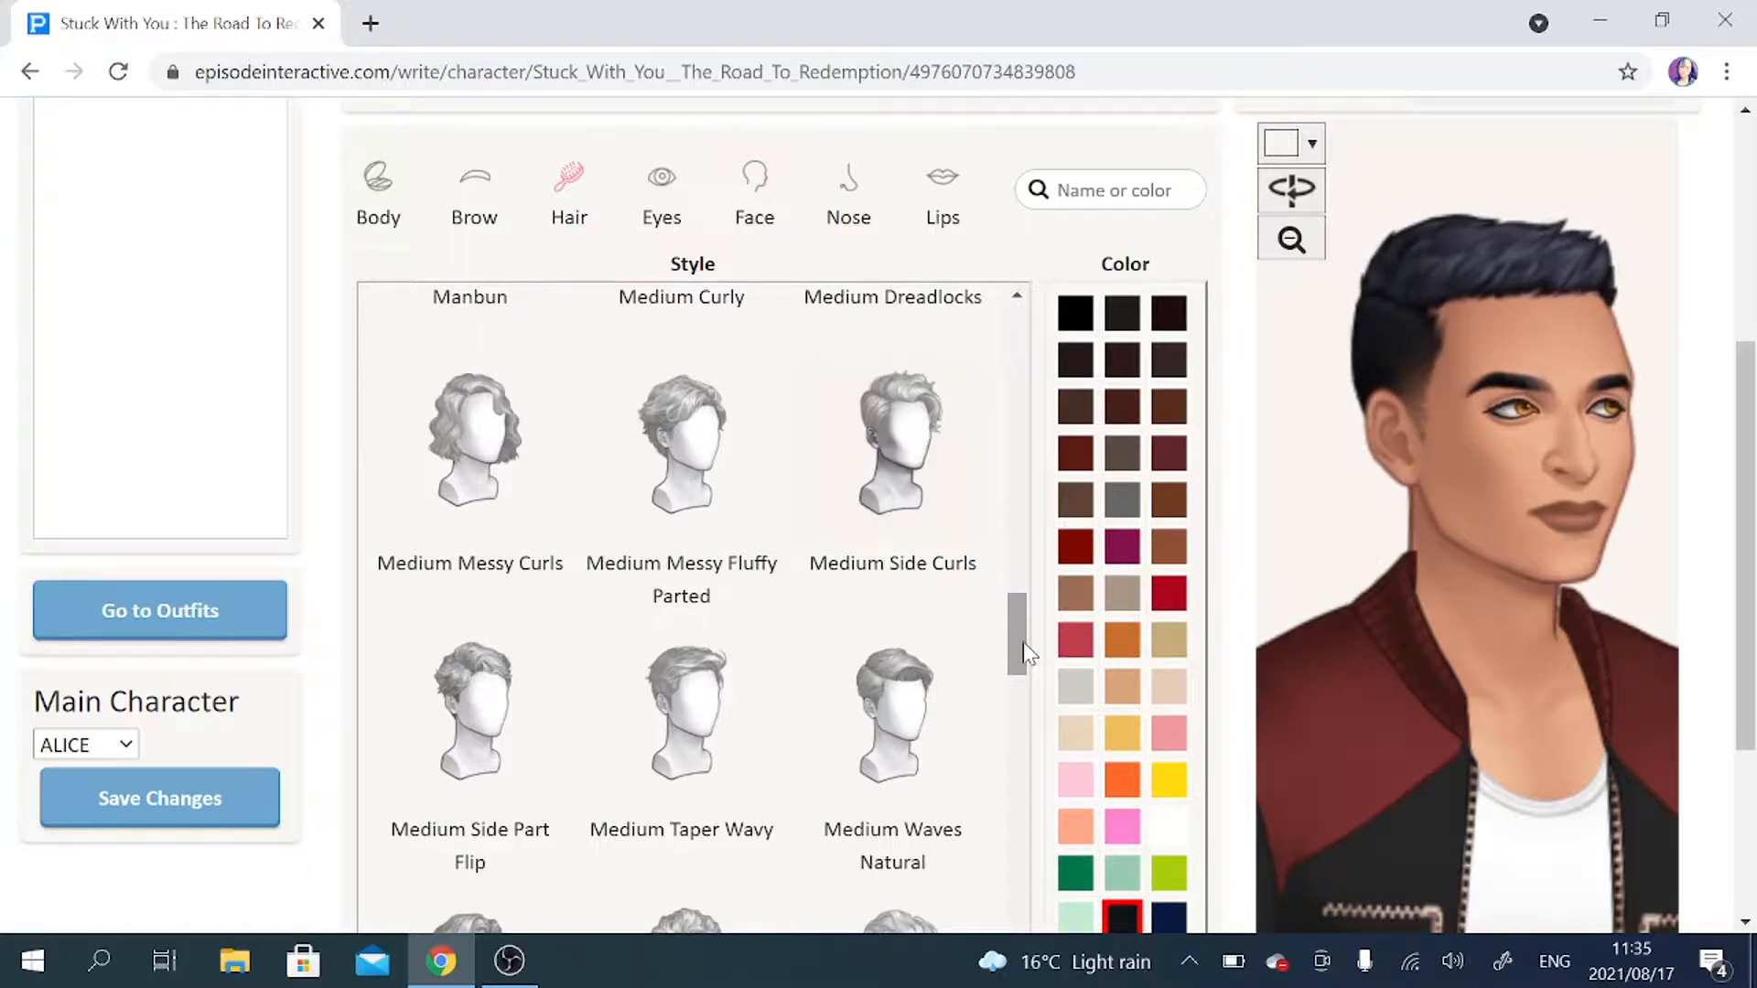
left_click(668, 457)
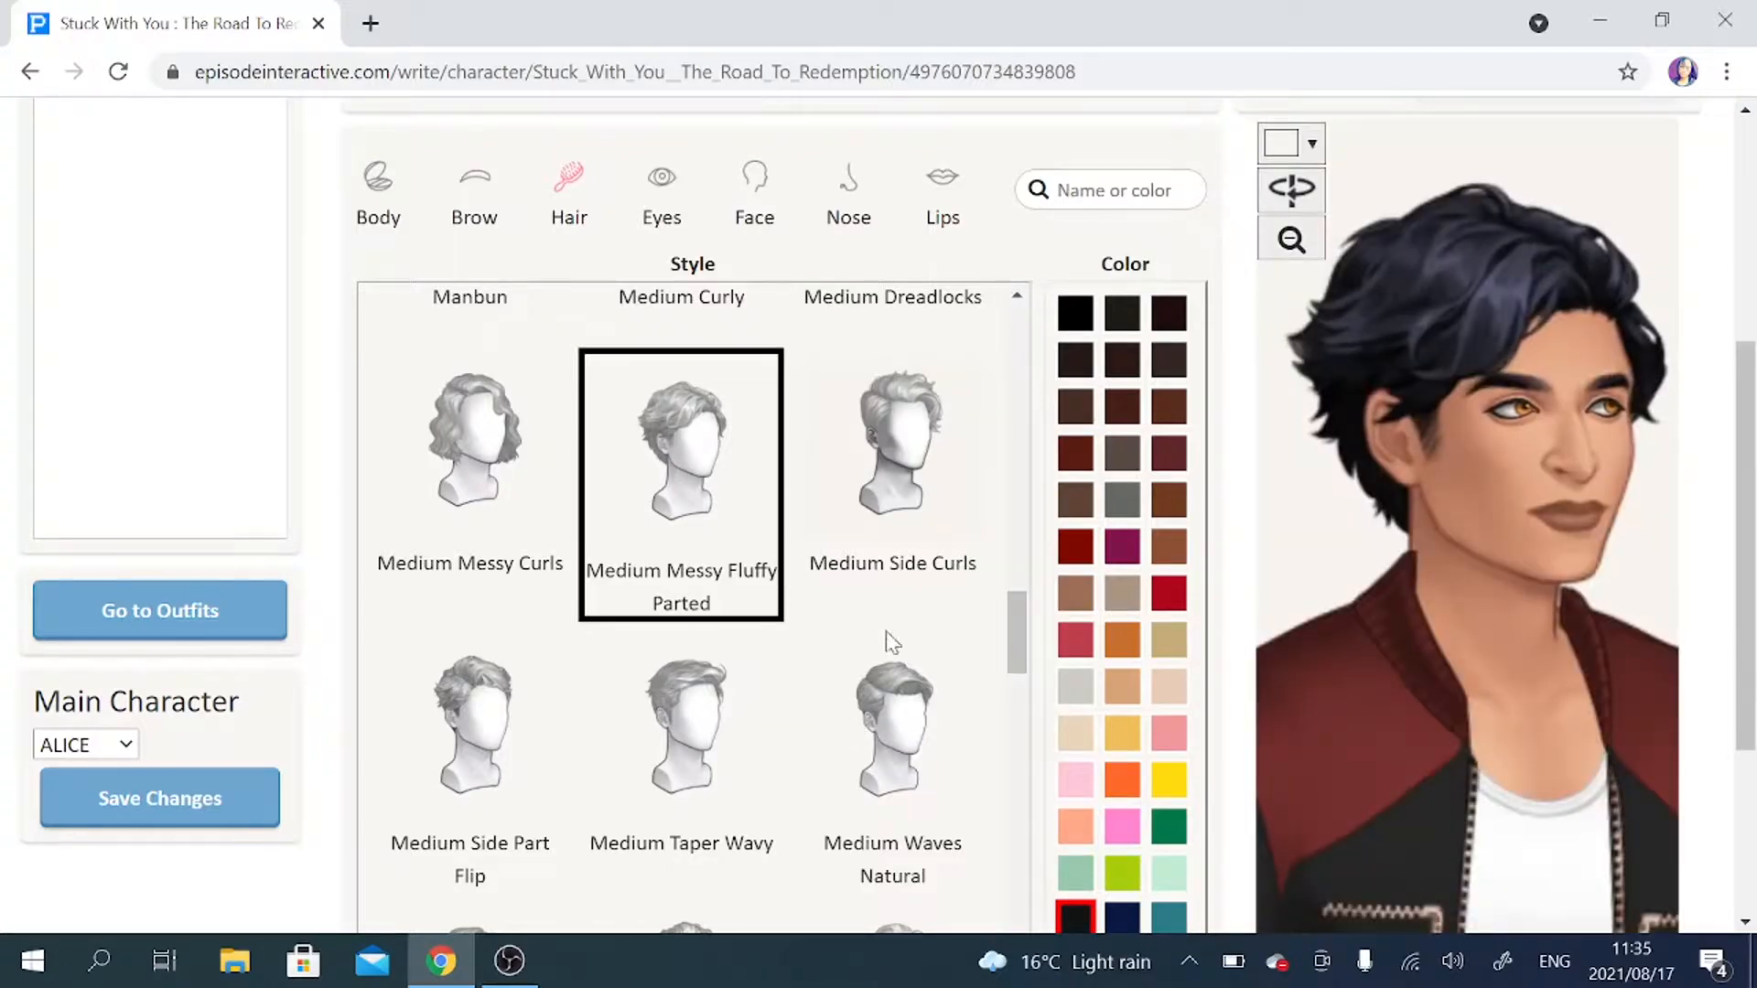
Try Medium Side Curls, then give the male character brown Tousled Loose Curls Long hair and Wide Defined eyes in Brown Medium.
left_click(931, 446)
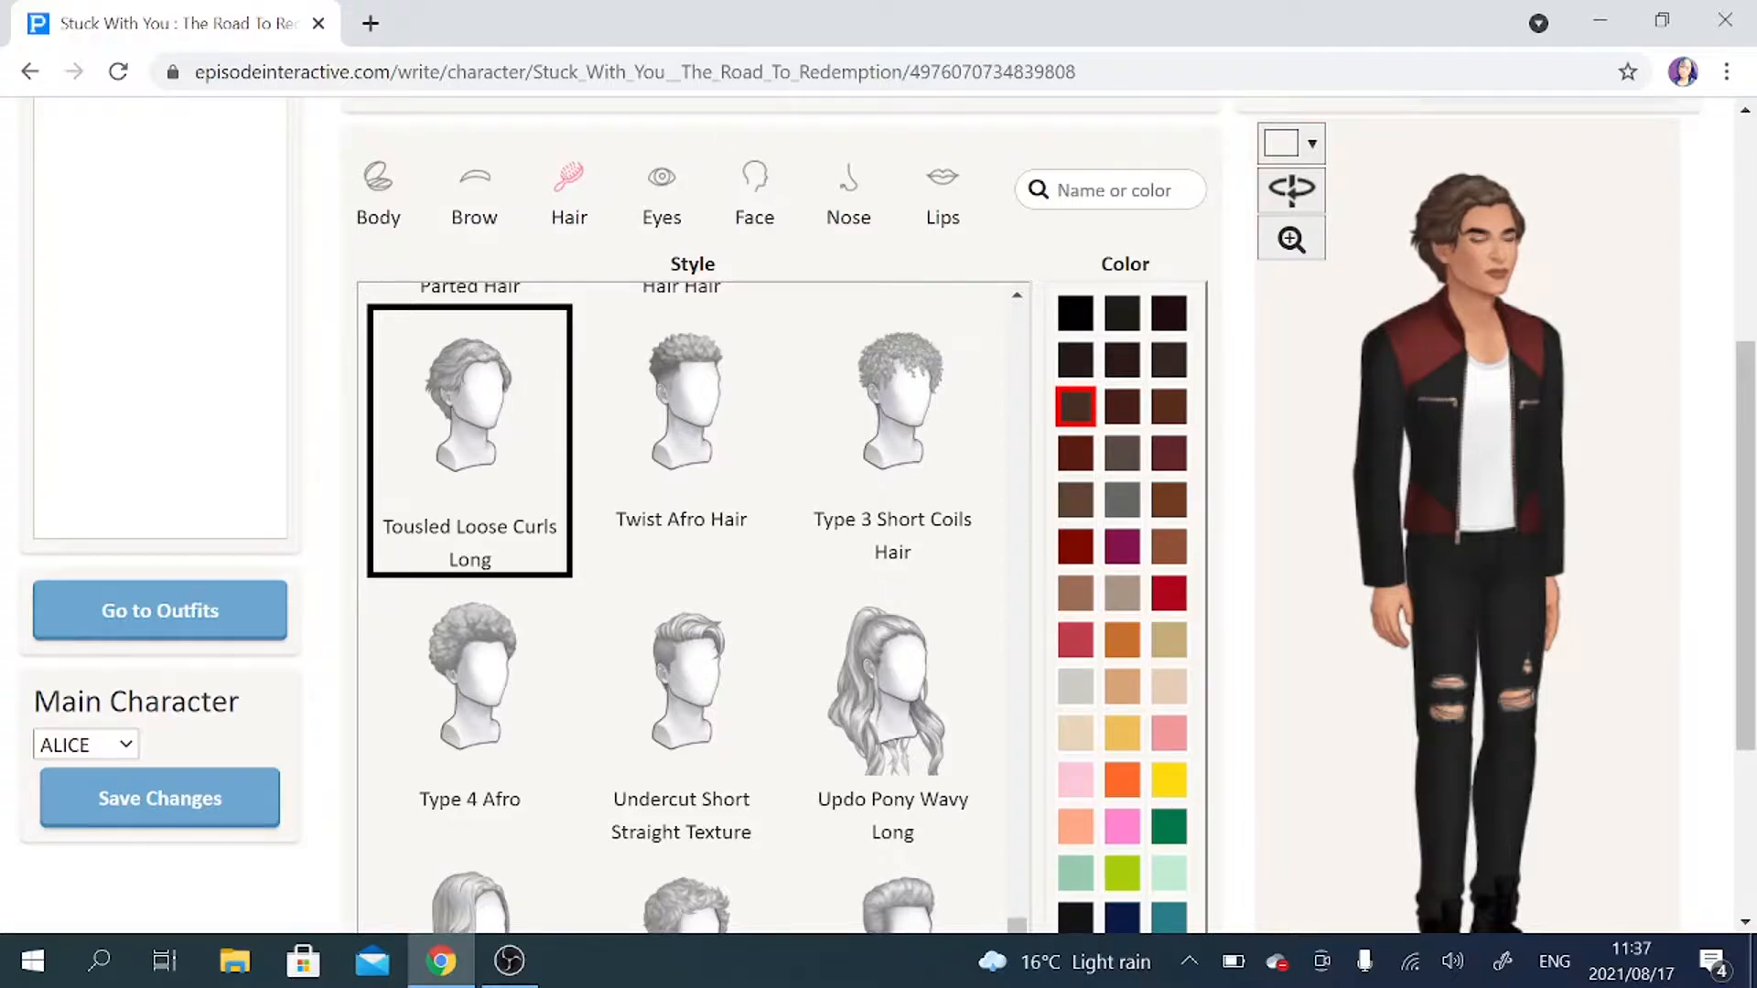
left_click(655, 190)
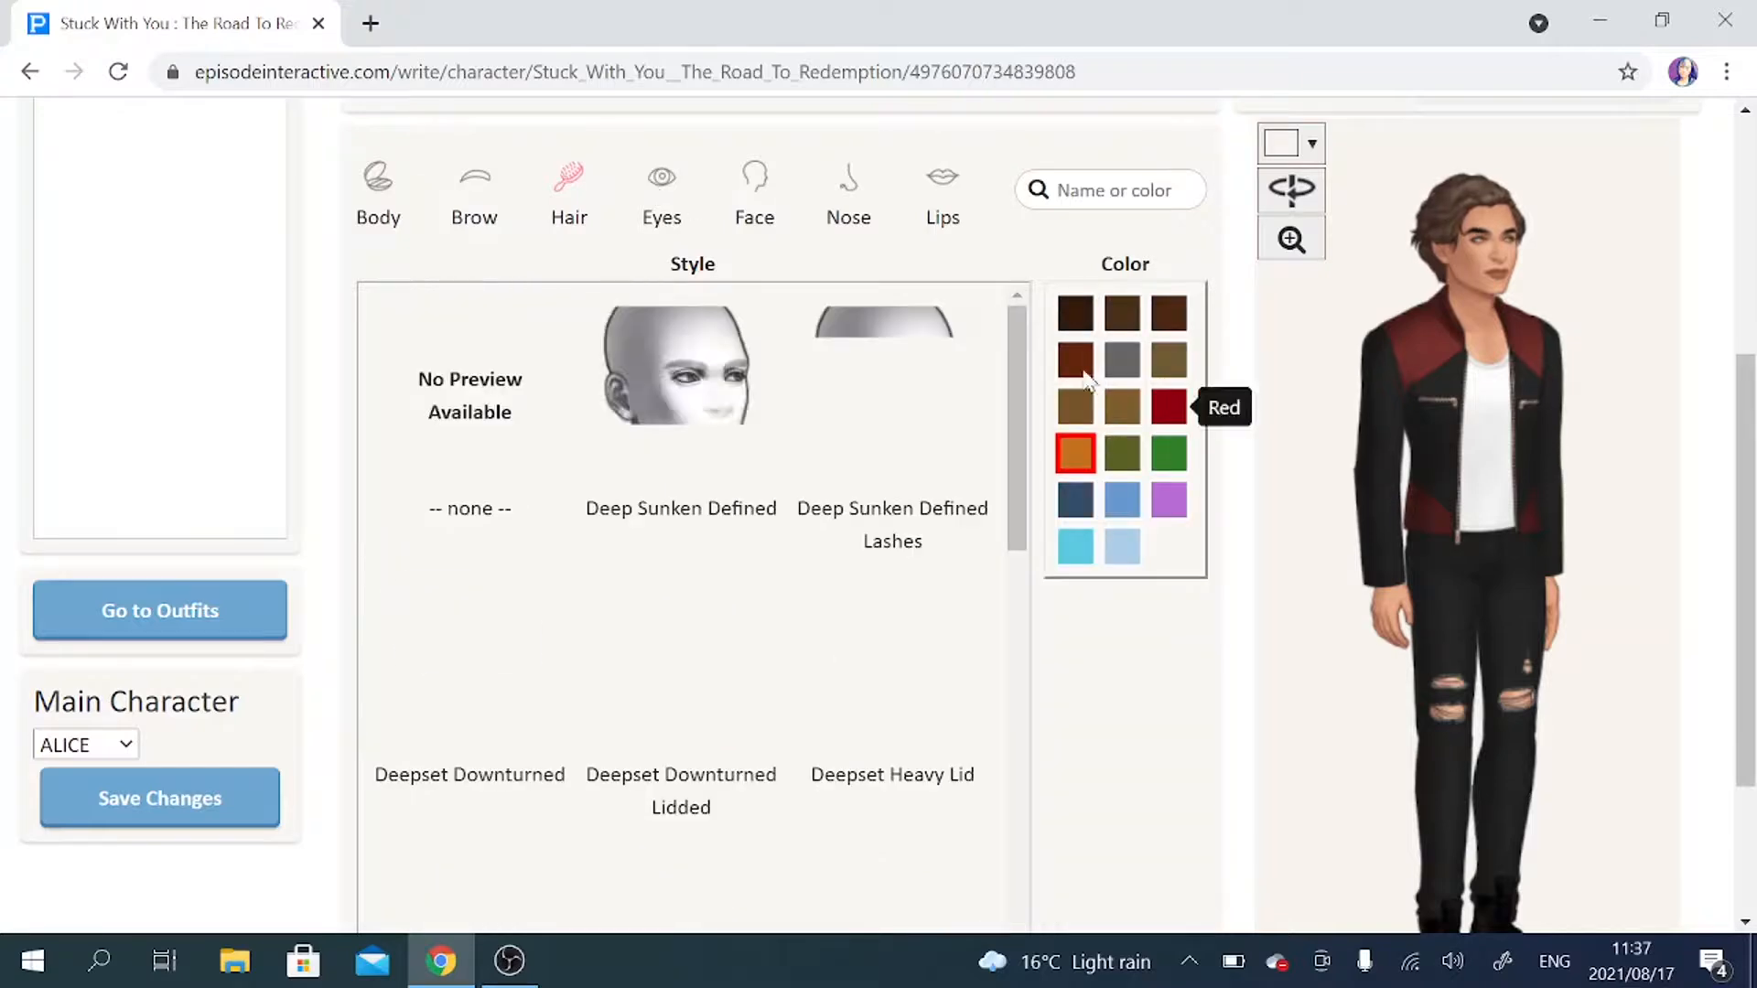
left_click(1121, 315)
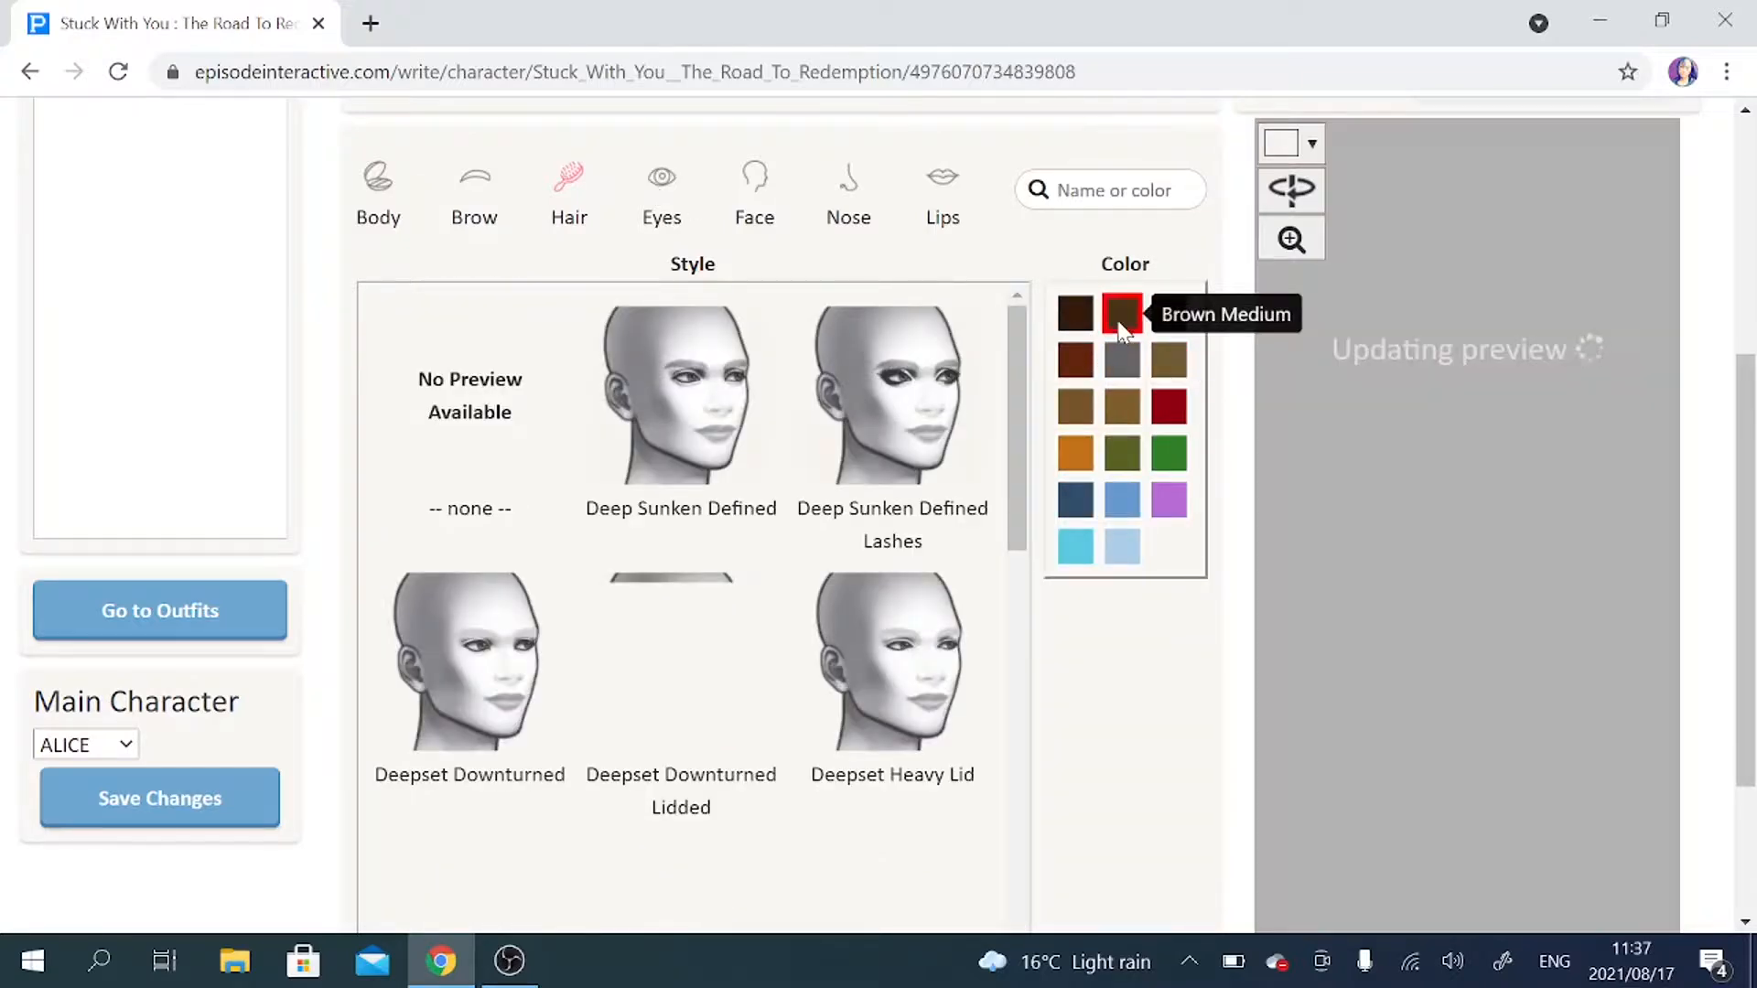
left_click(1290, 239)
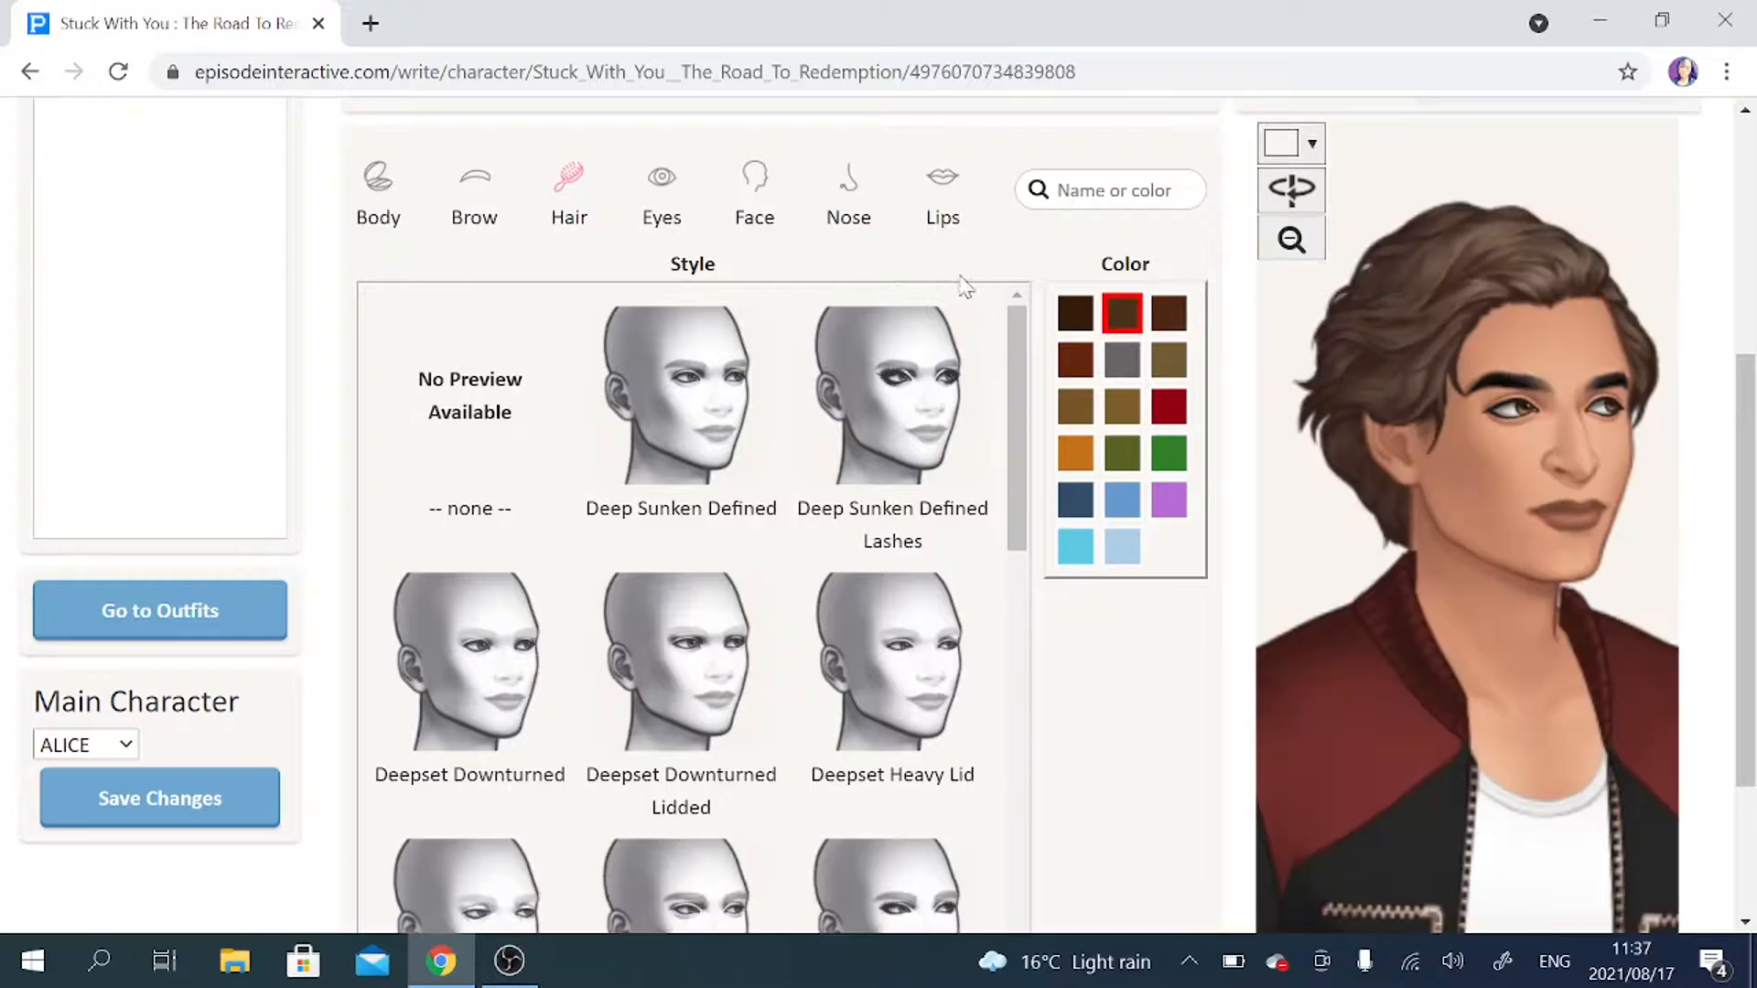
left_click(494, 669)
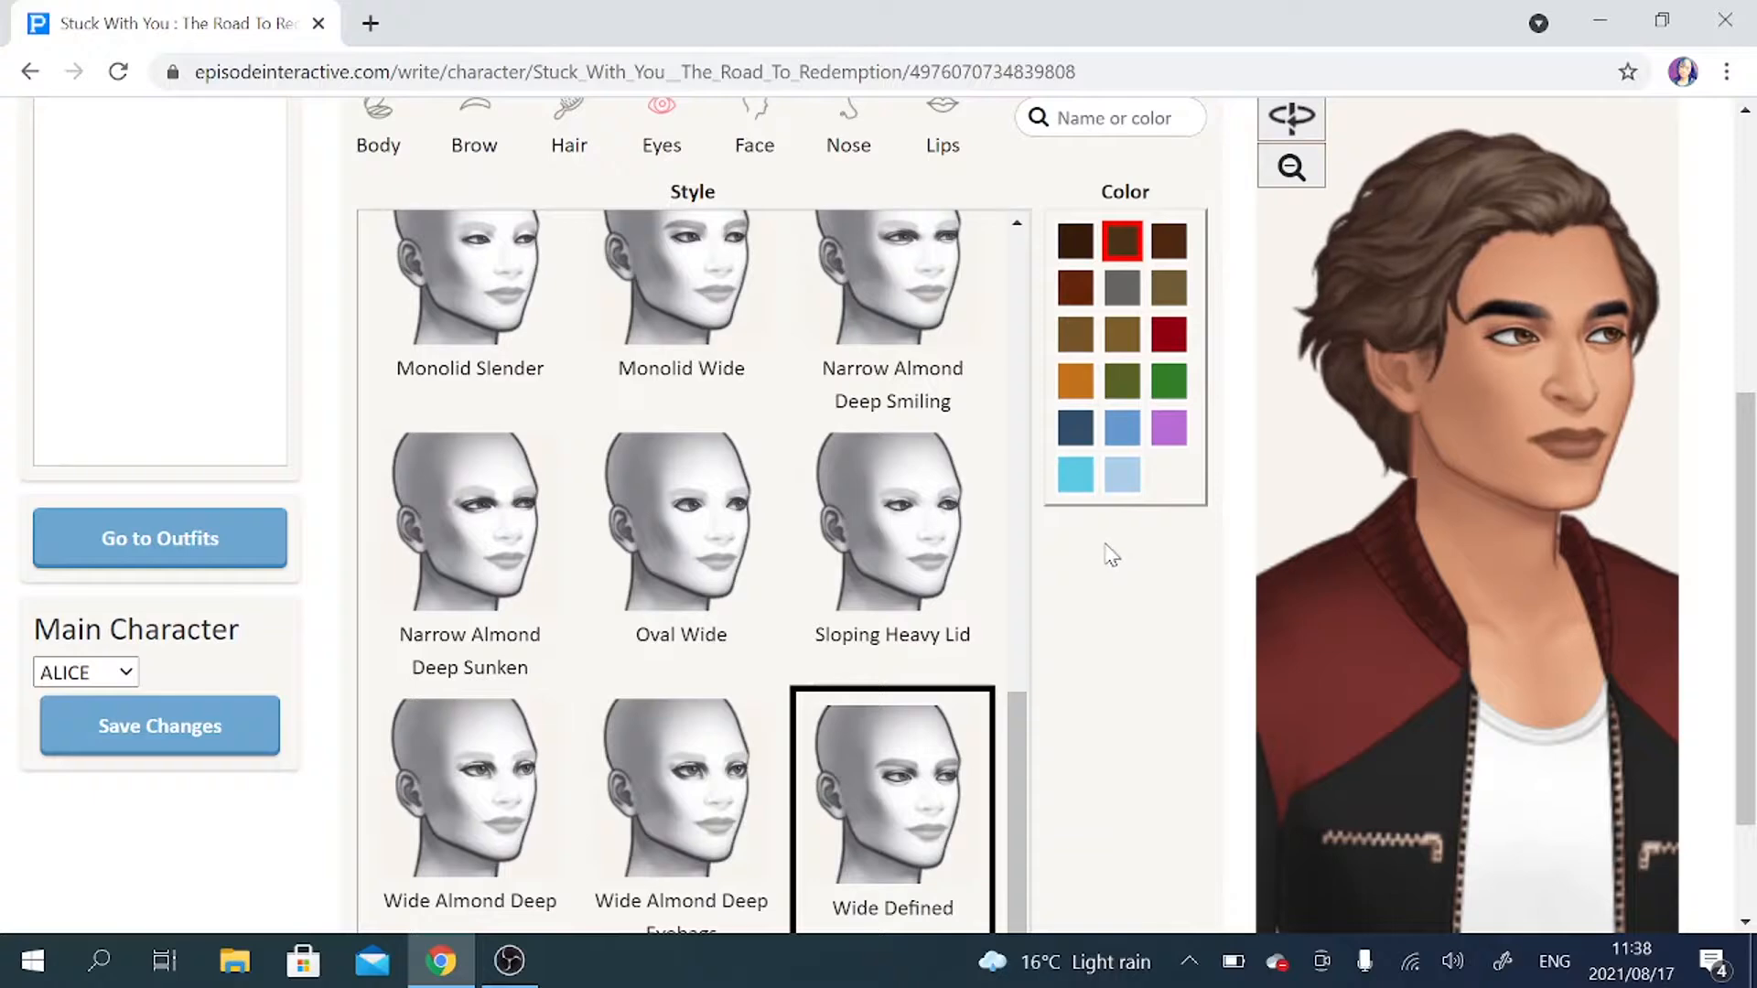
Try the Chiseled Angular Stubble face, then set the male character's face to Chiseled Square Stubble Shaved and check it in close-up.
left_click(767, 139)
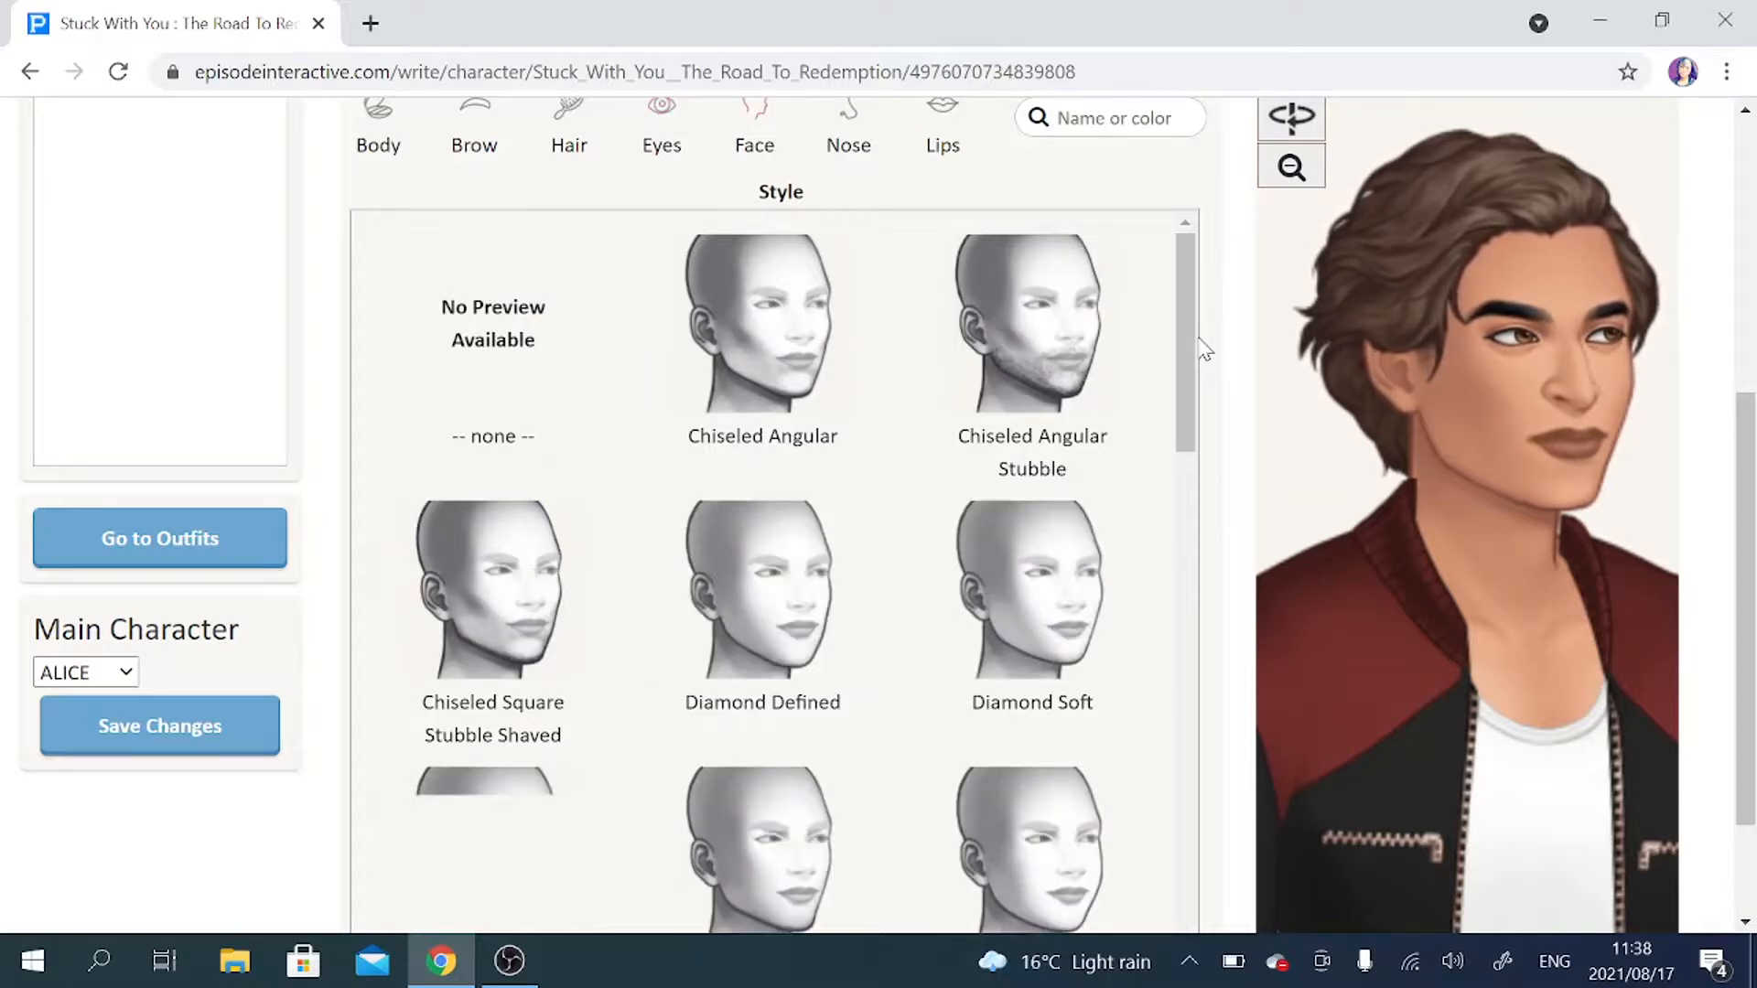
left_click(1100, 331)
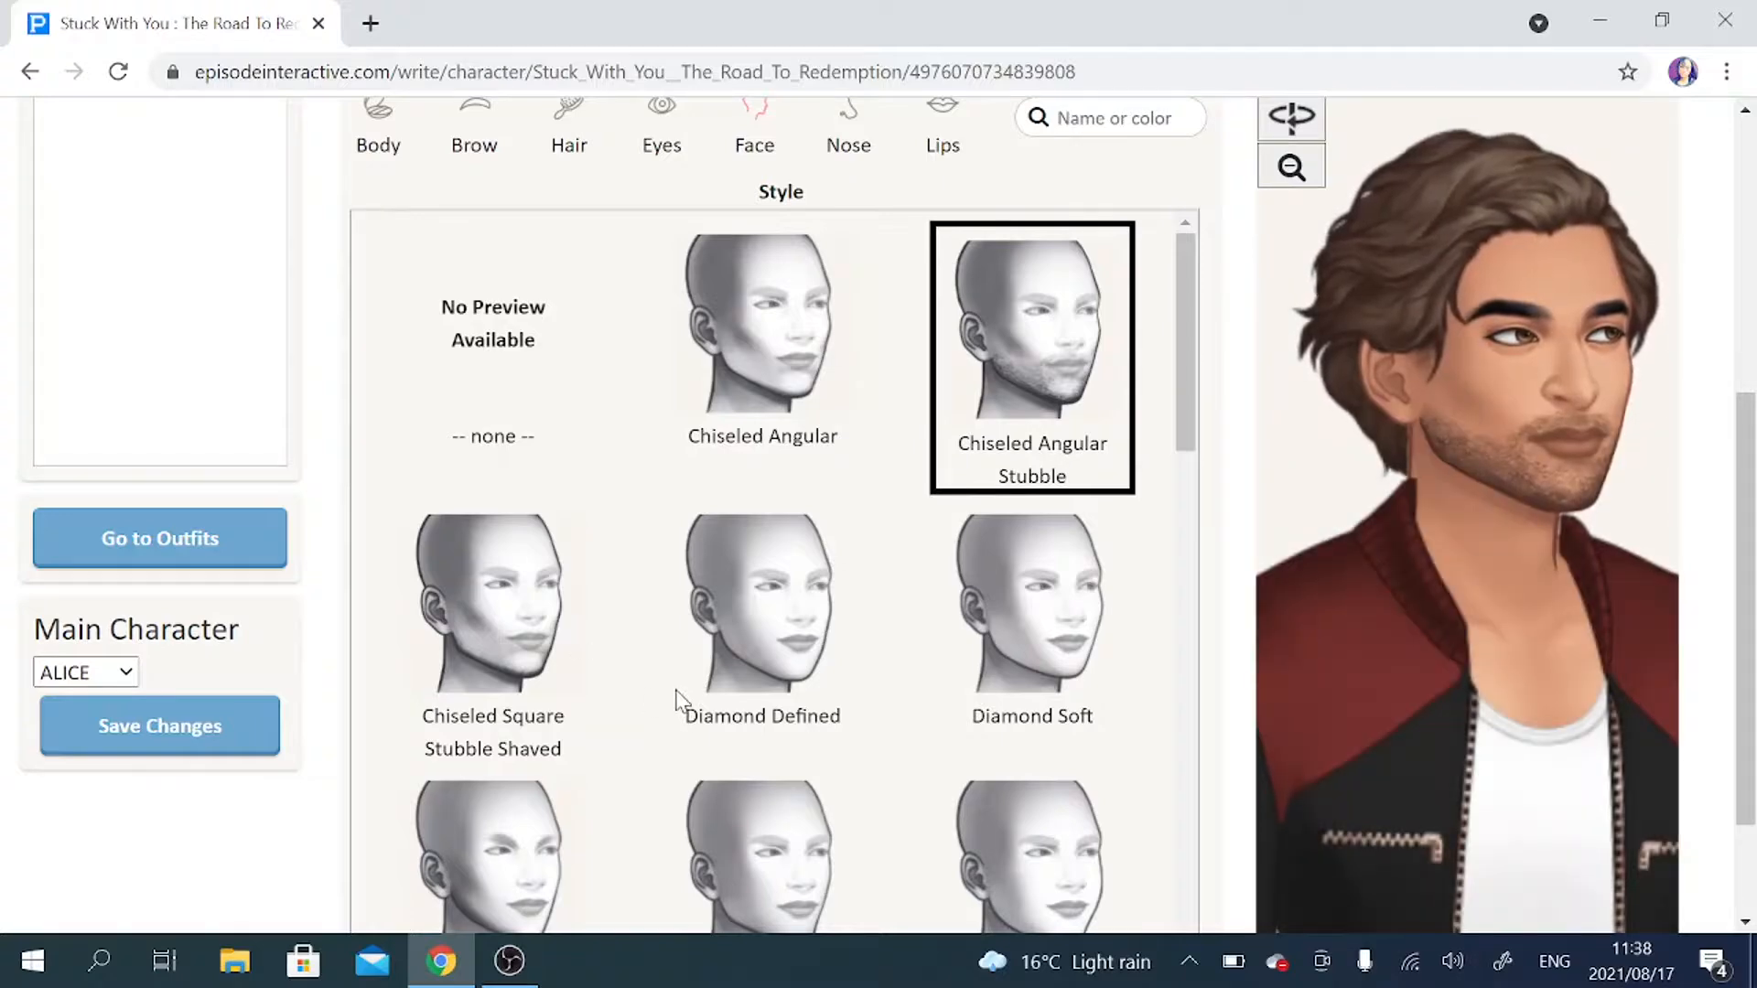
left_click(1306, 174)
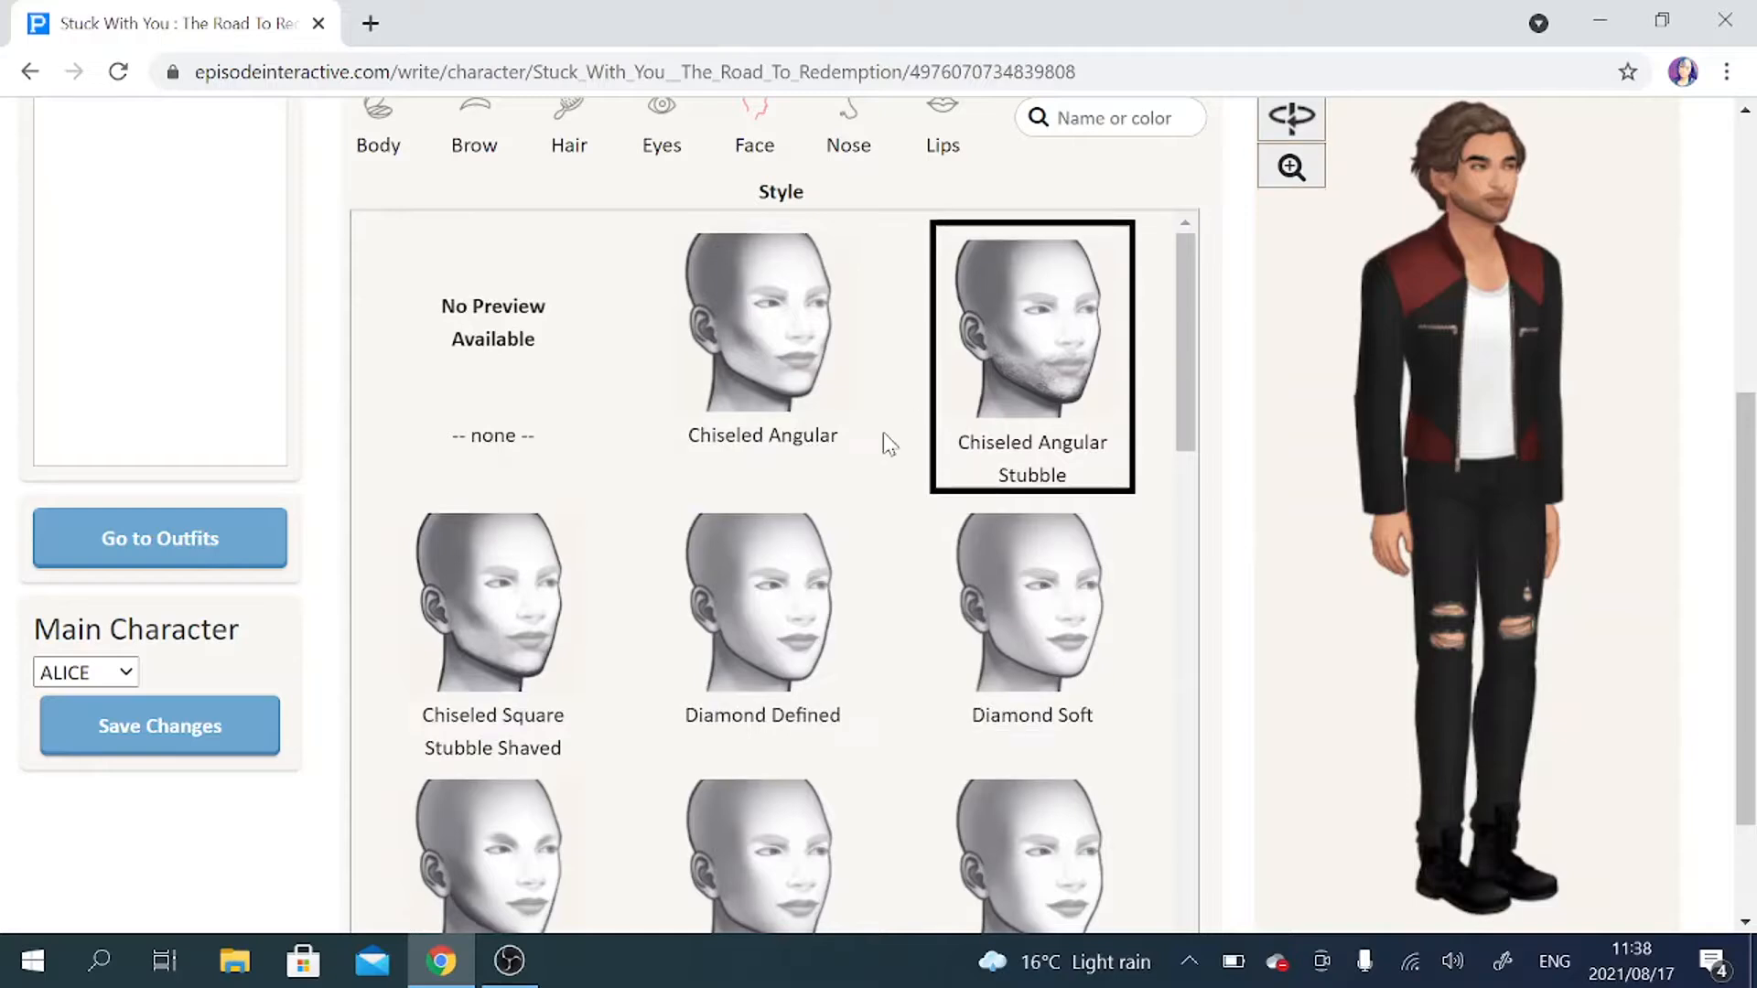
scroll(884, 436, "down", 2)
scroll(884, 436, "down", 1)
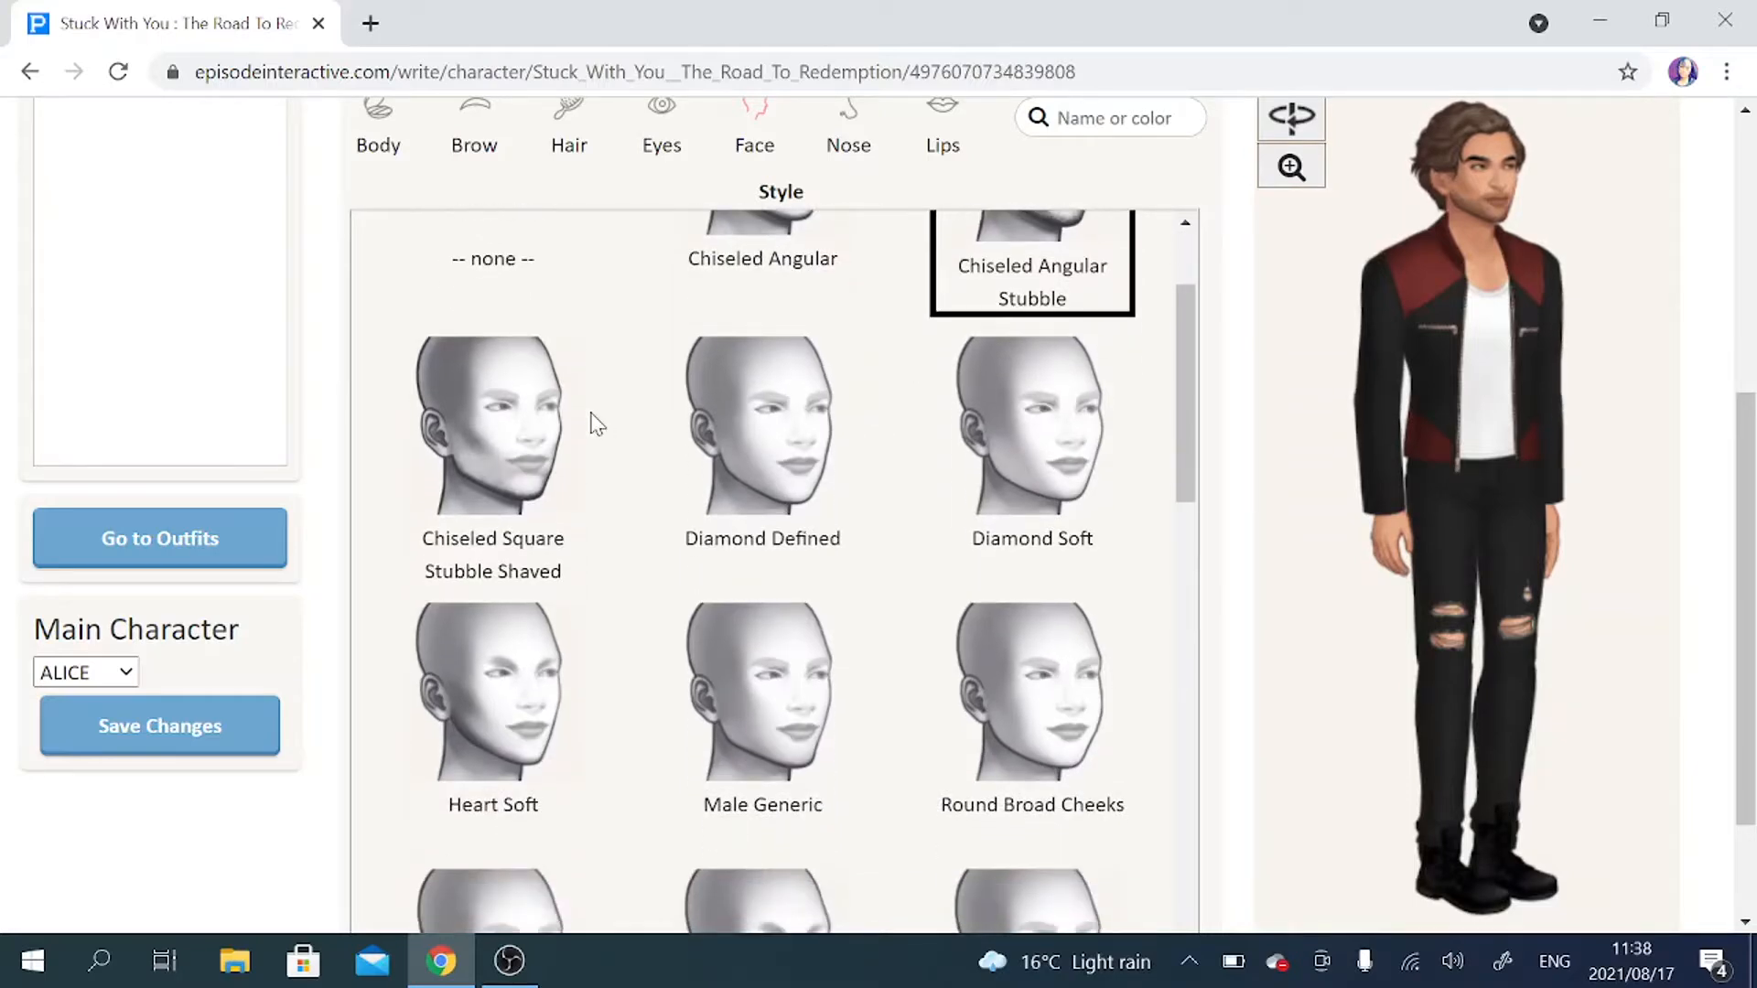
left_click(534, 437)
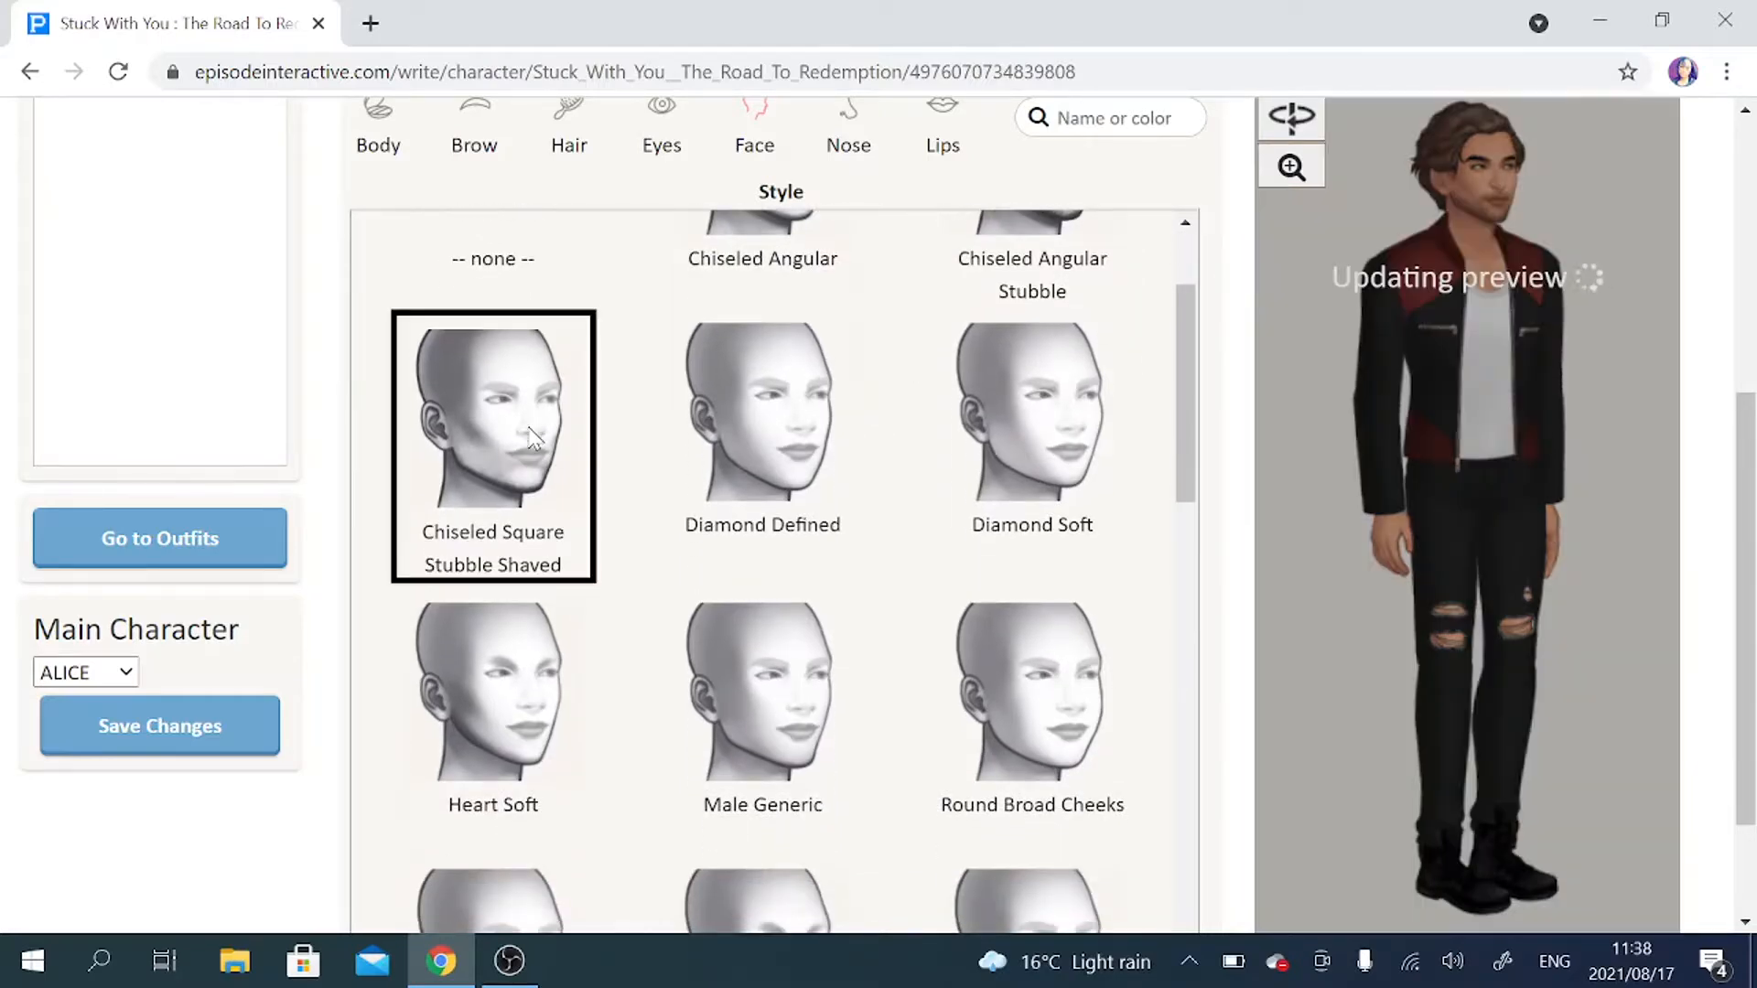
scroll(534, 437, "down", 5)
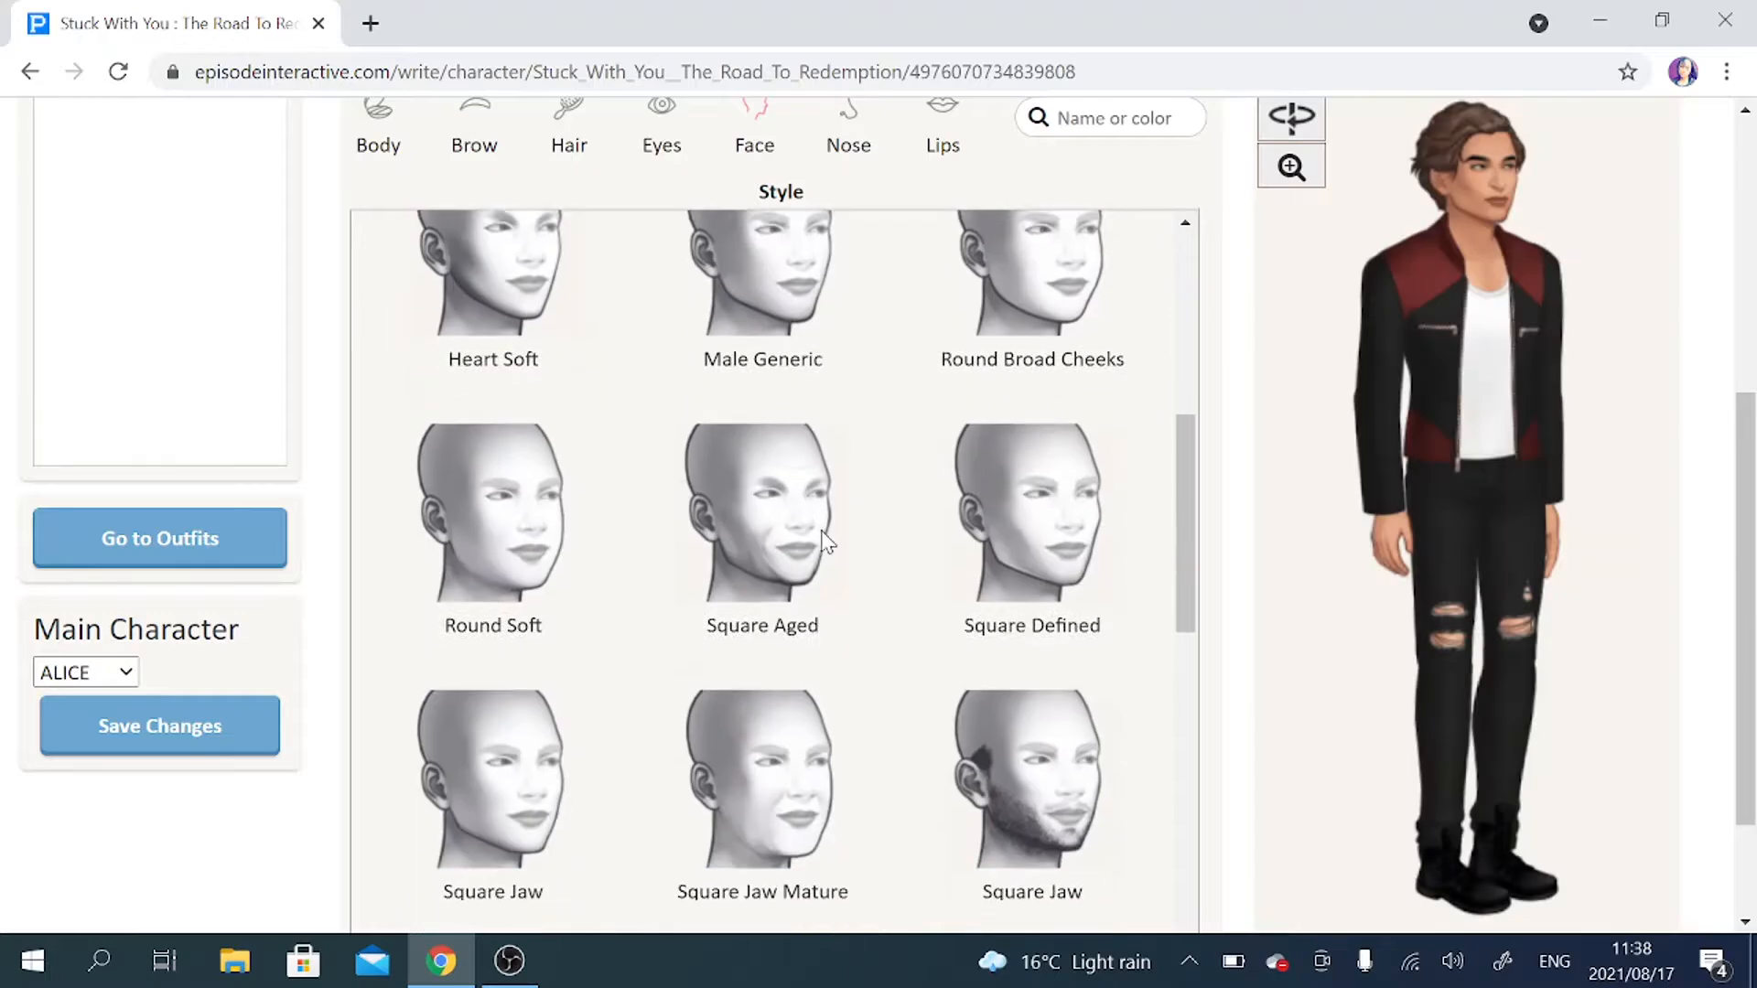
left_click(1305, 172)
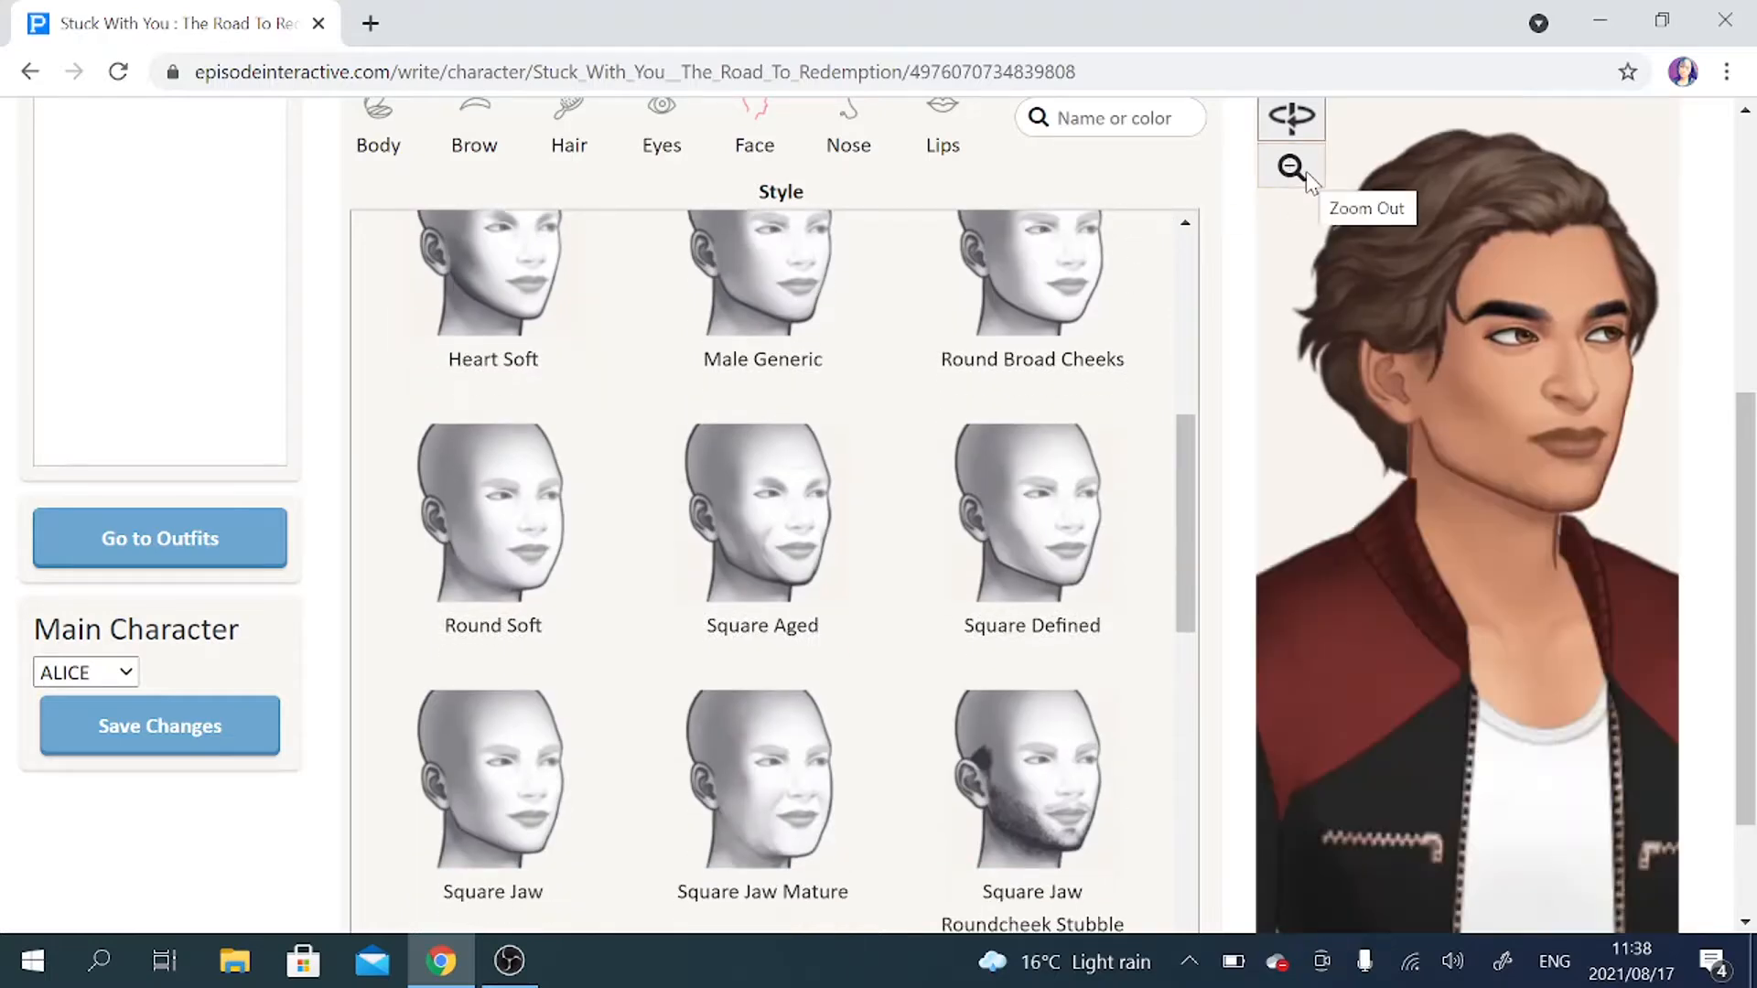
Look through the remaining square and stubbled faces and try Square Sculpted Heavy Stubble on the male character.
scroll(887, 430, "down", 4)
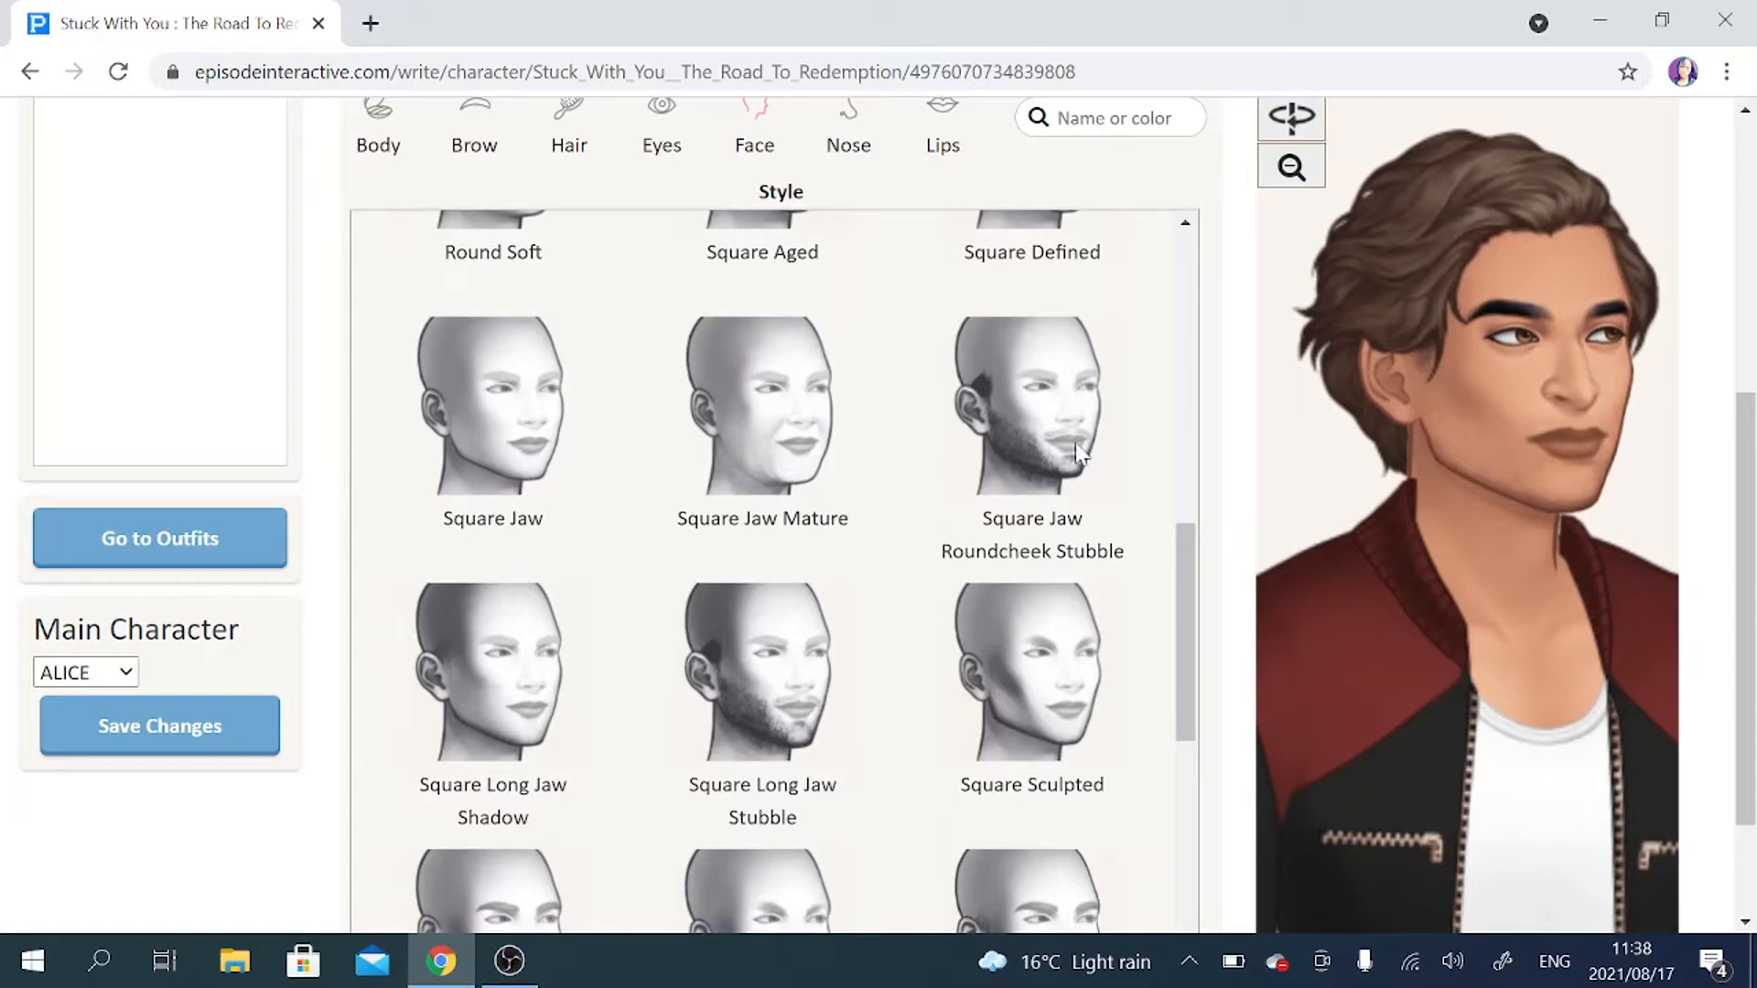
scroll(864, 517, "down", 1)
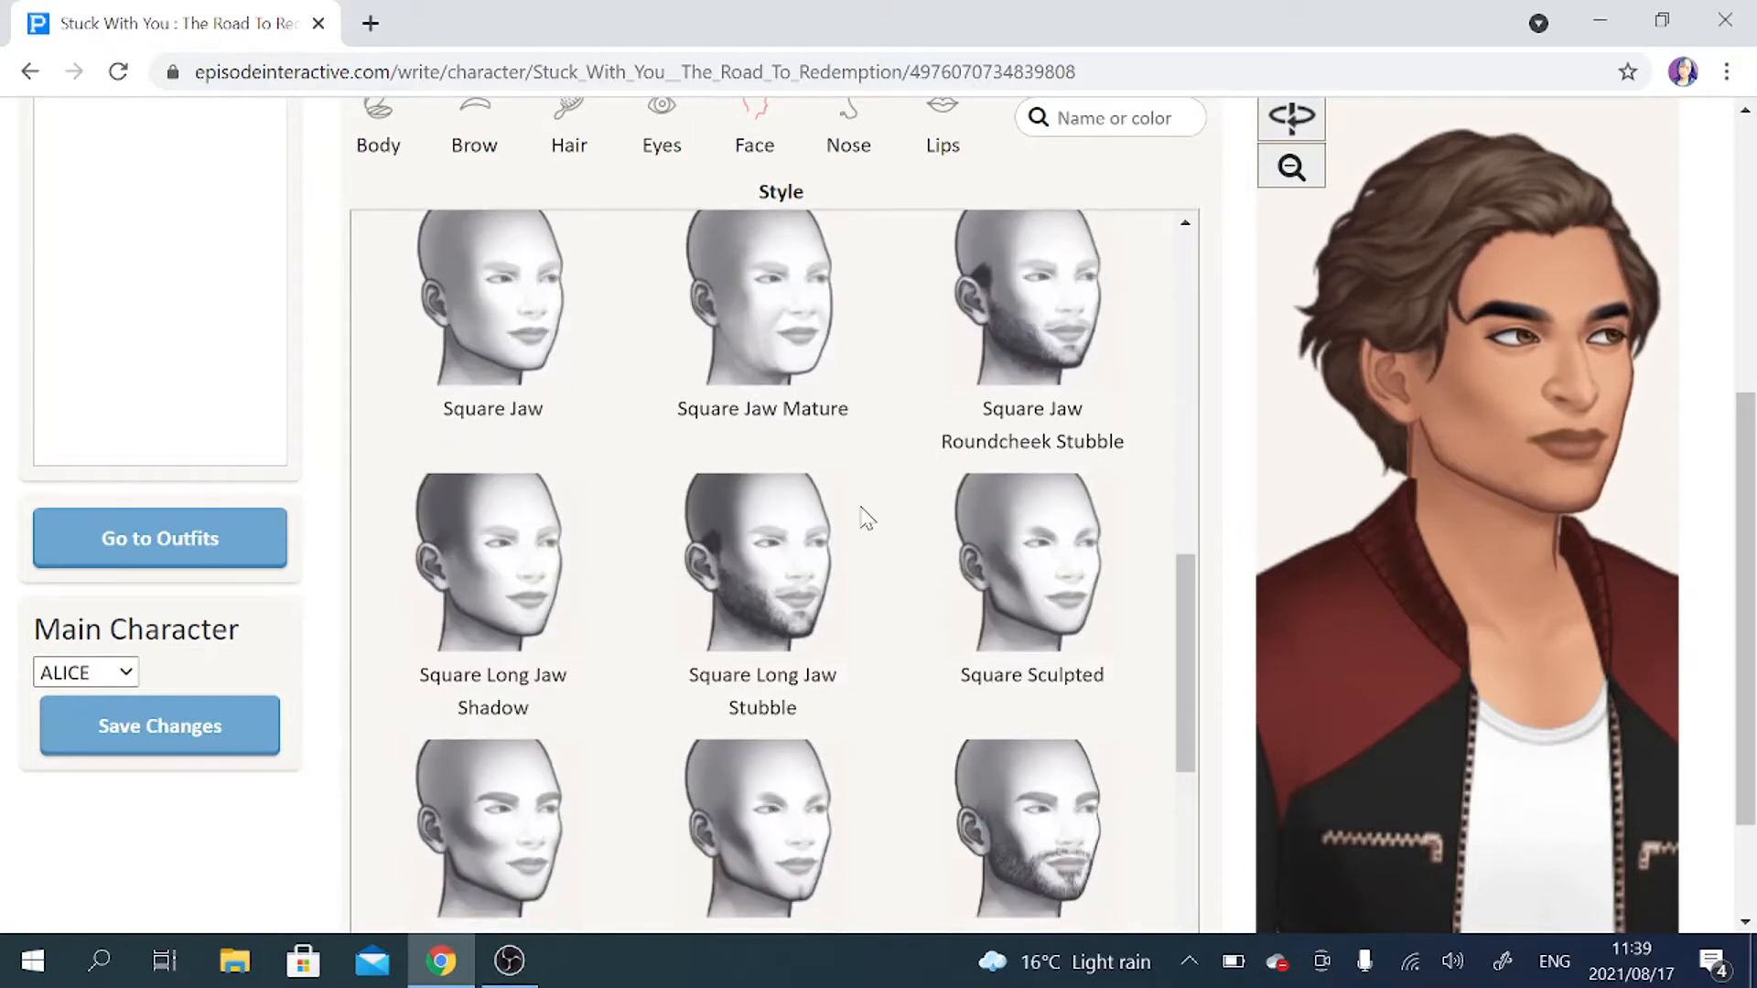
scroll(864, 517, "down", 3)
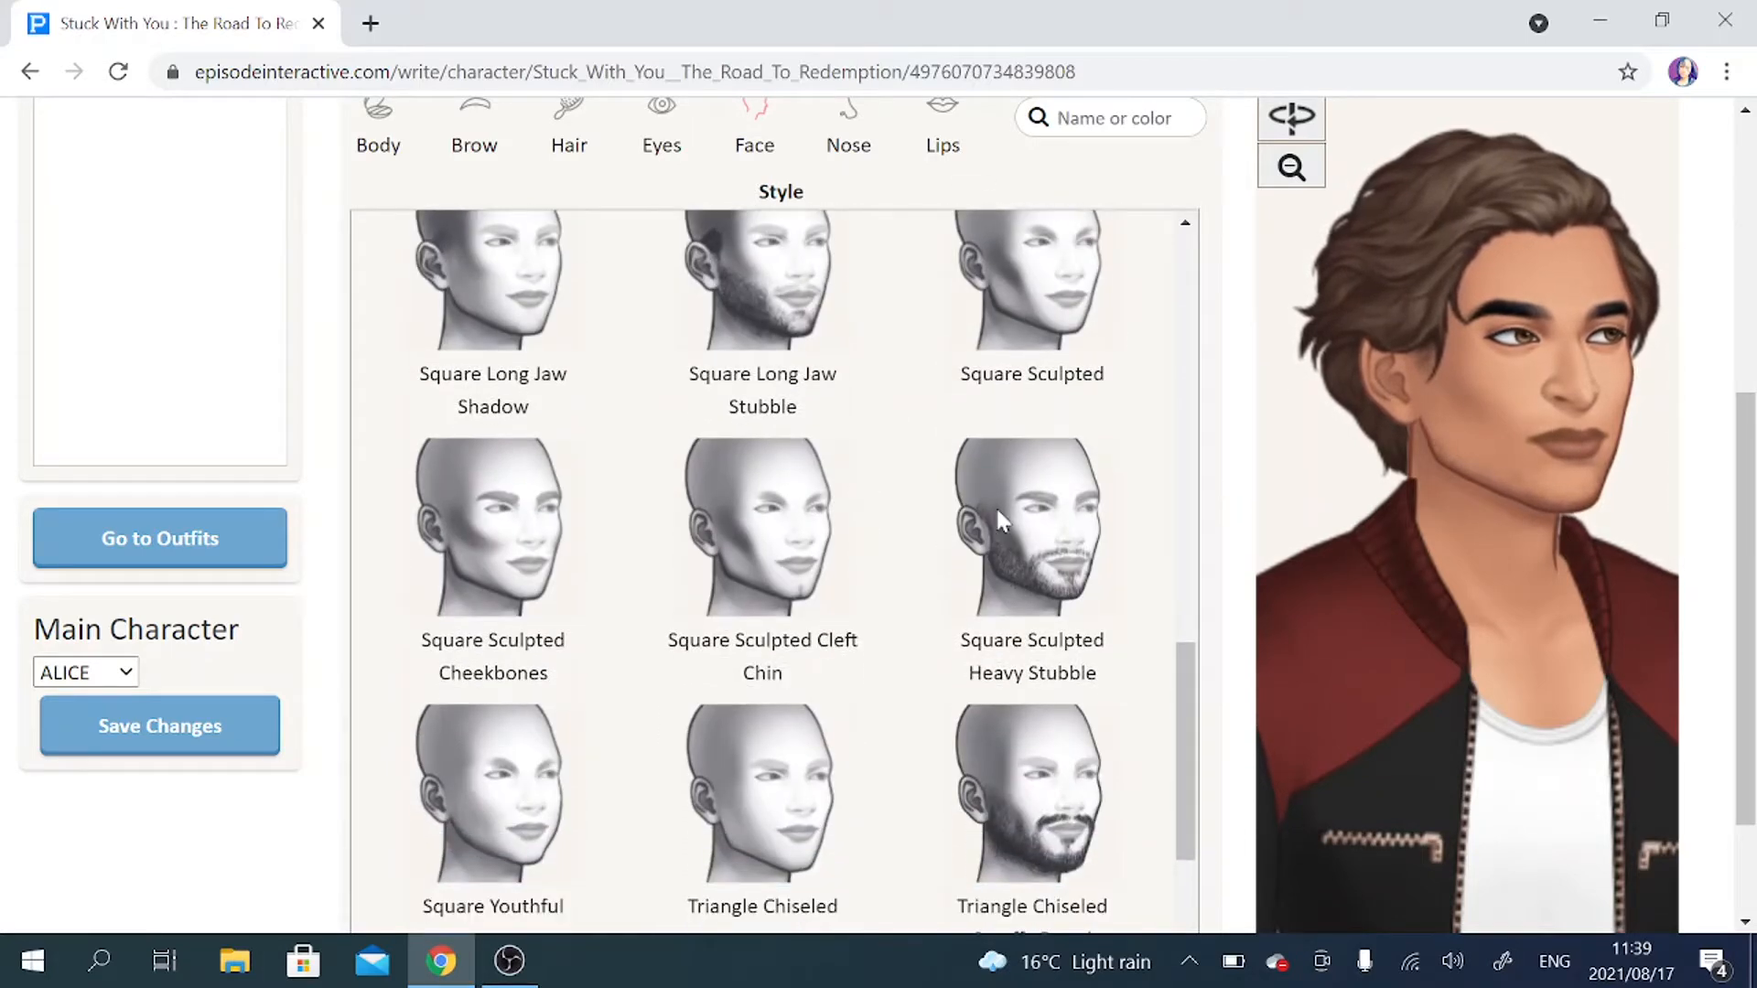
left_click(998, 514)
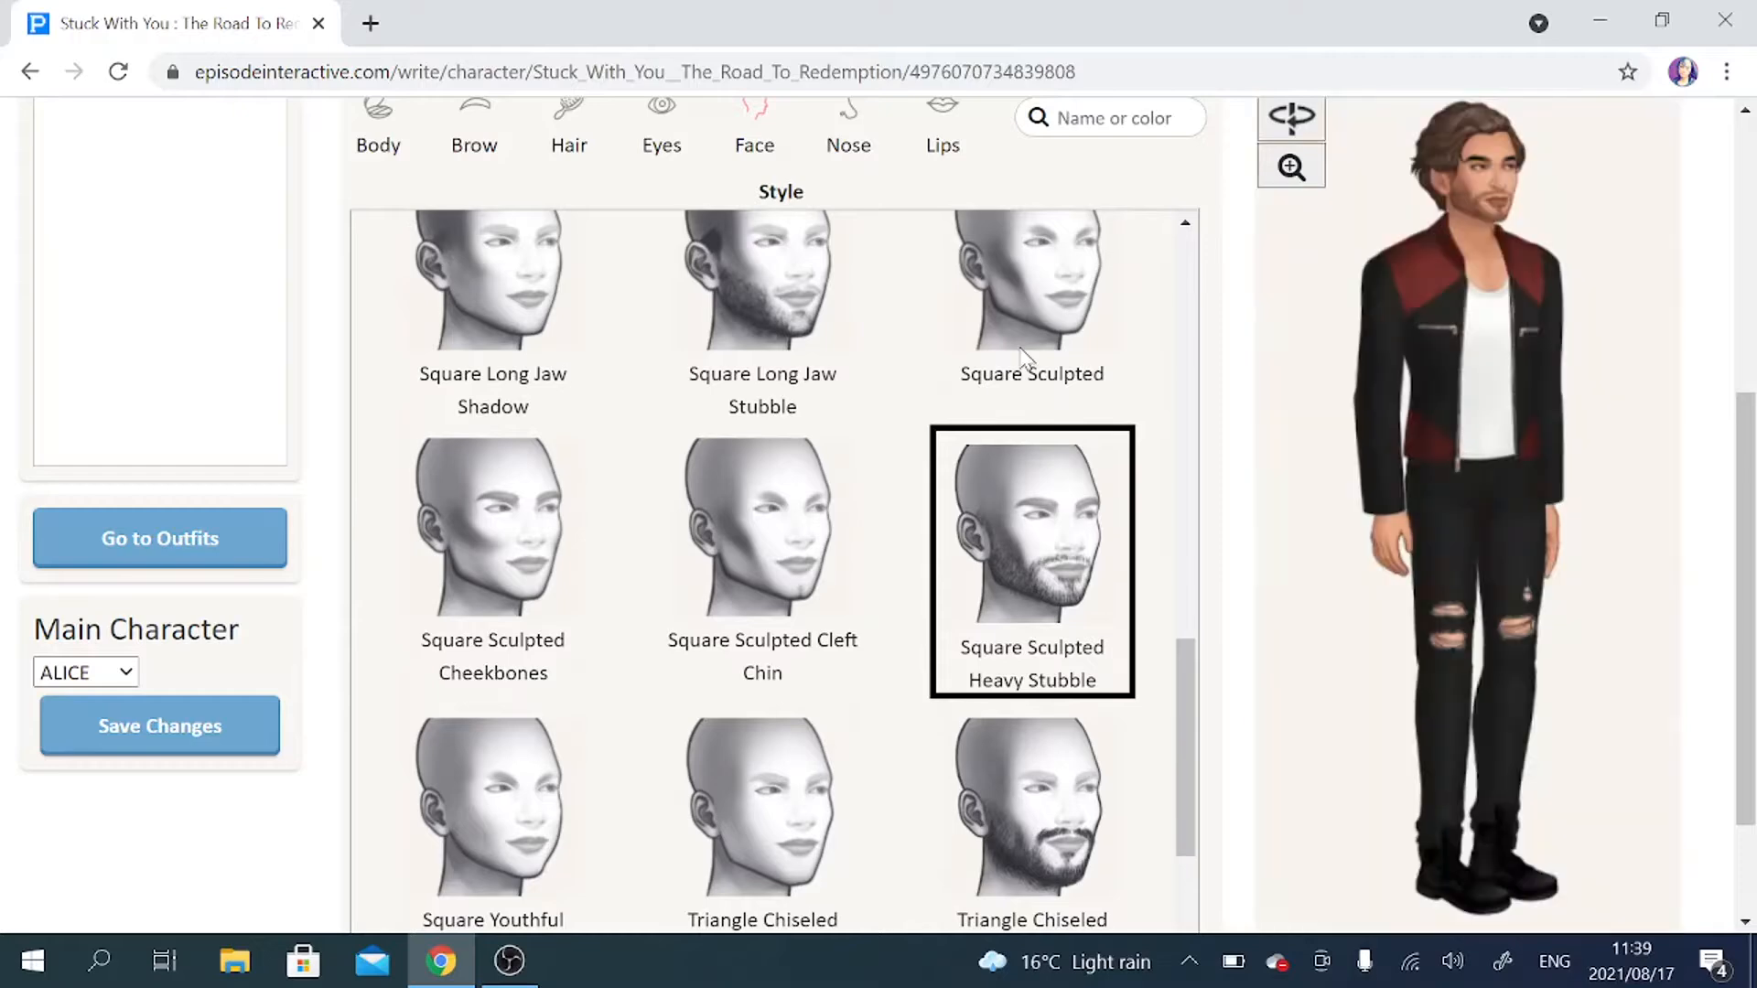
scroll(1020, 352, "down", 2)
scroll(1017, 343, "up", 5)
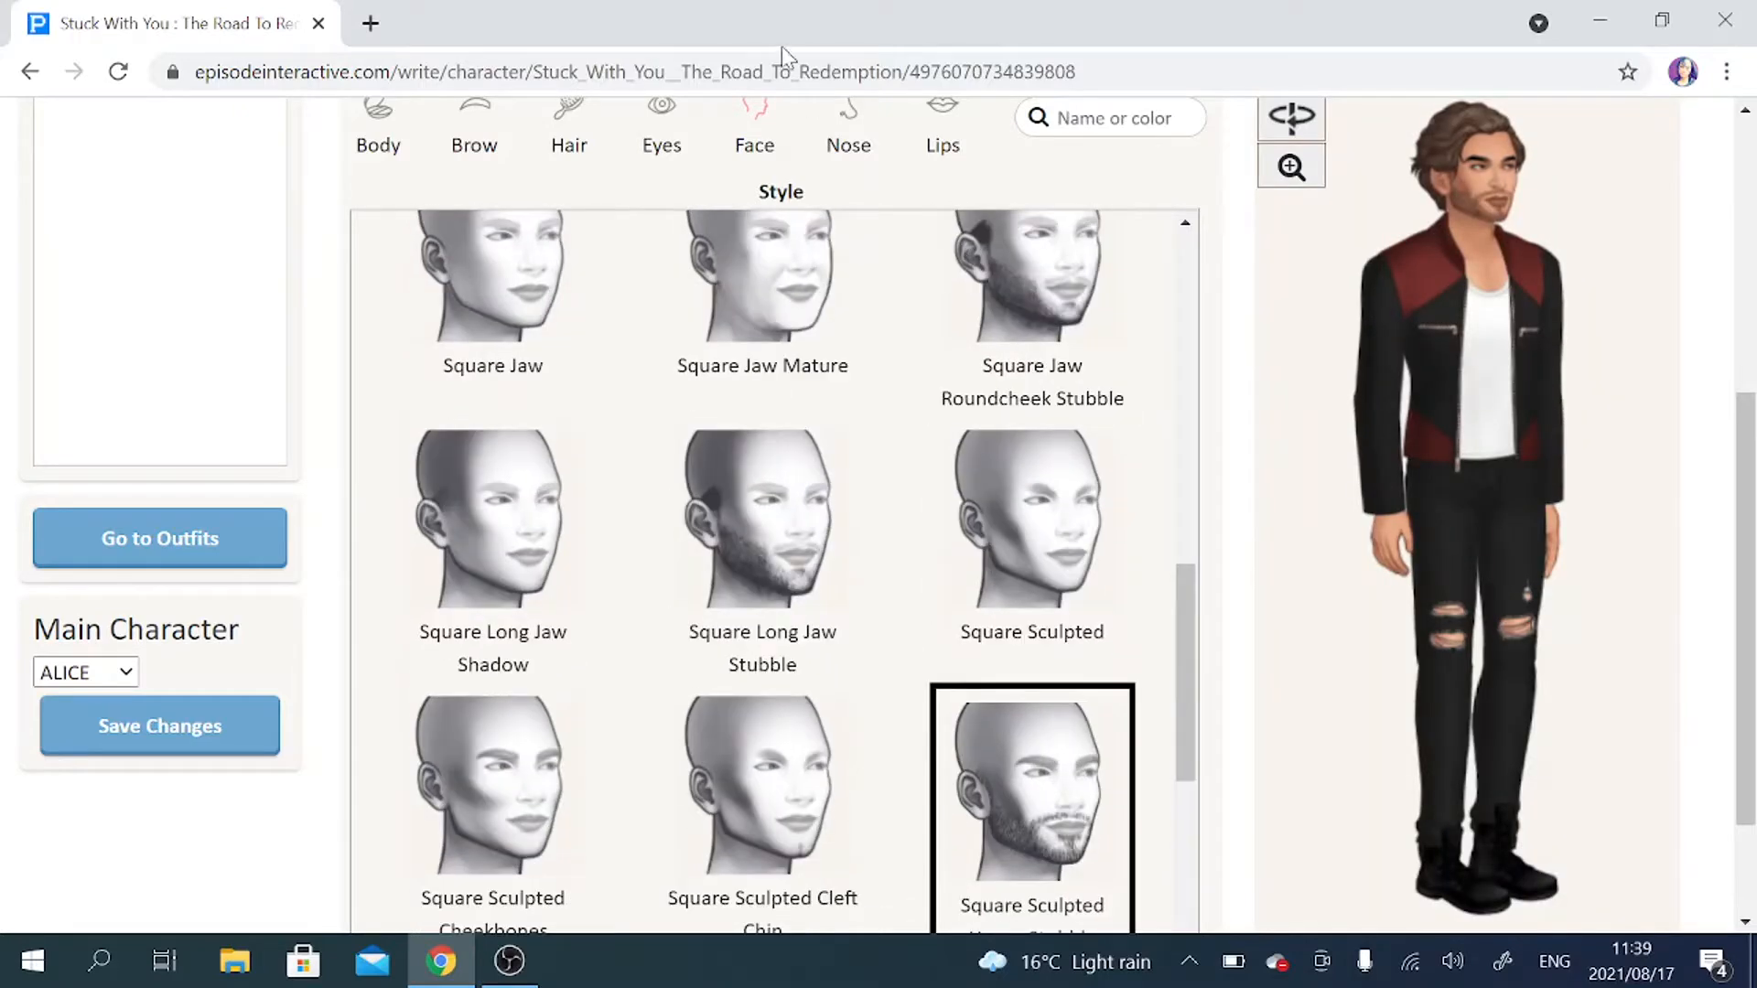
Try the Button Round nose on the male character.
left_click(847, 119)
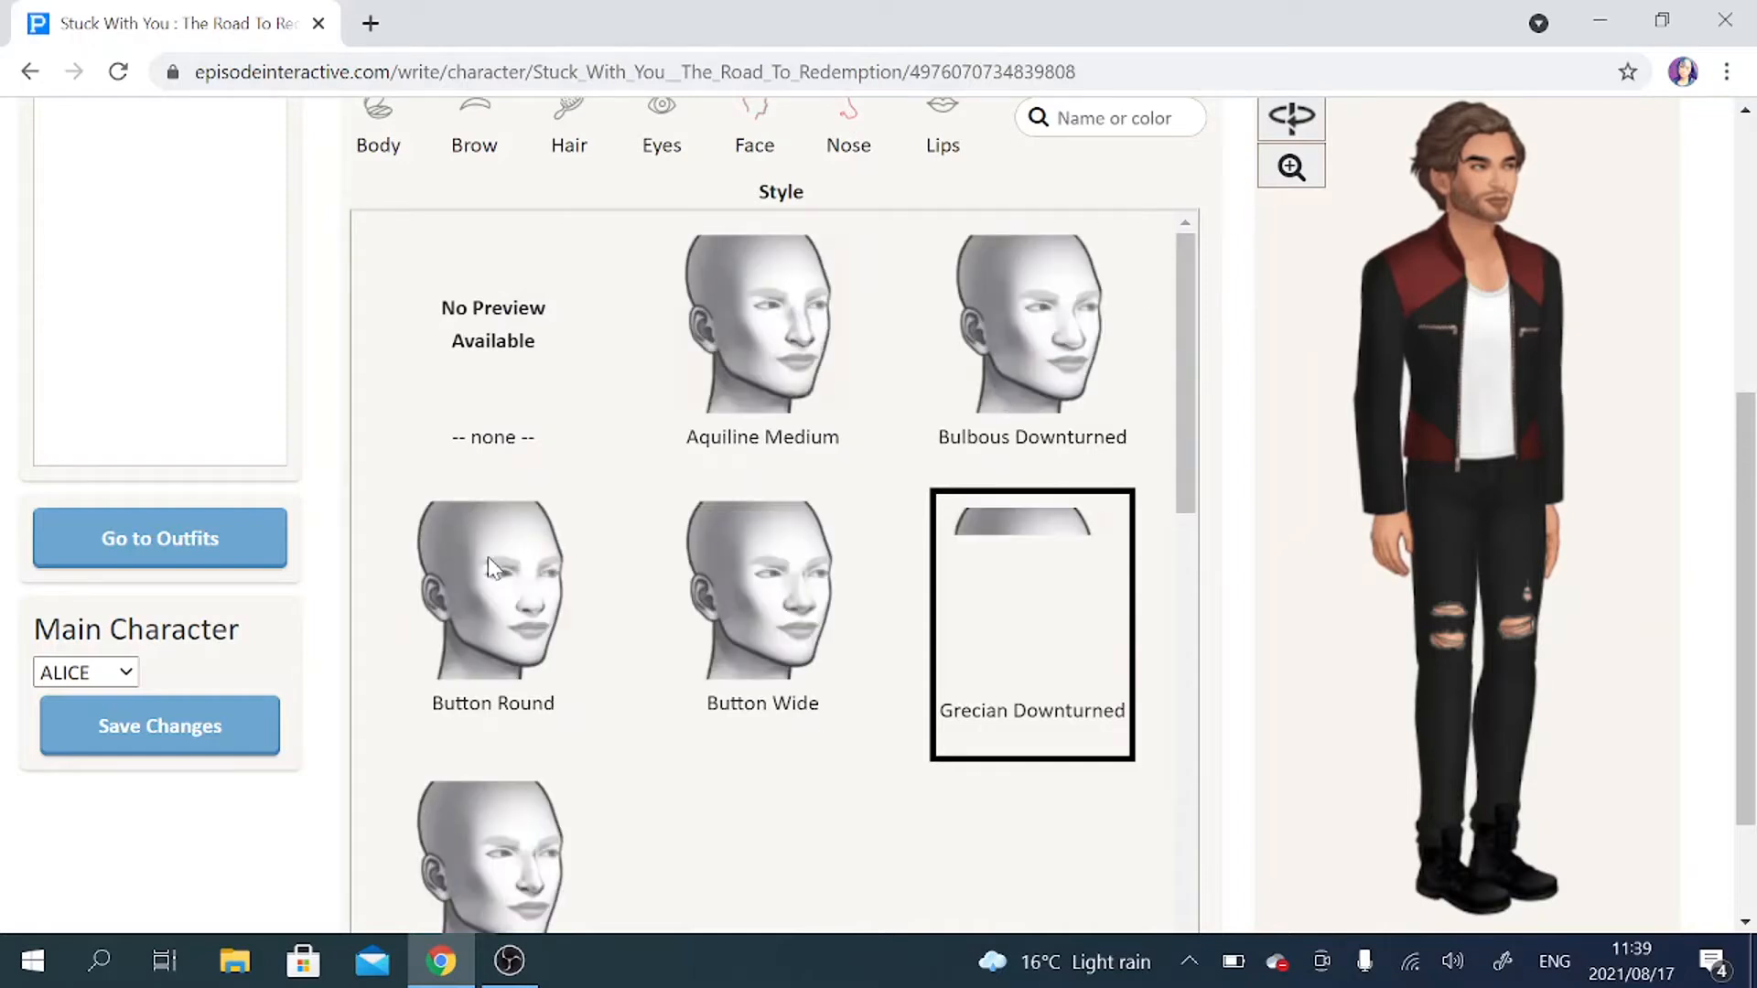
left_click(487, 556)
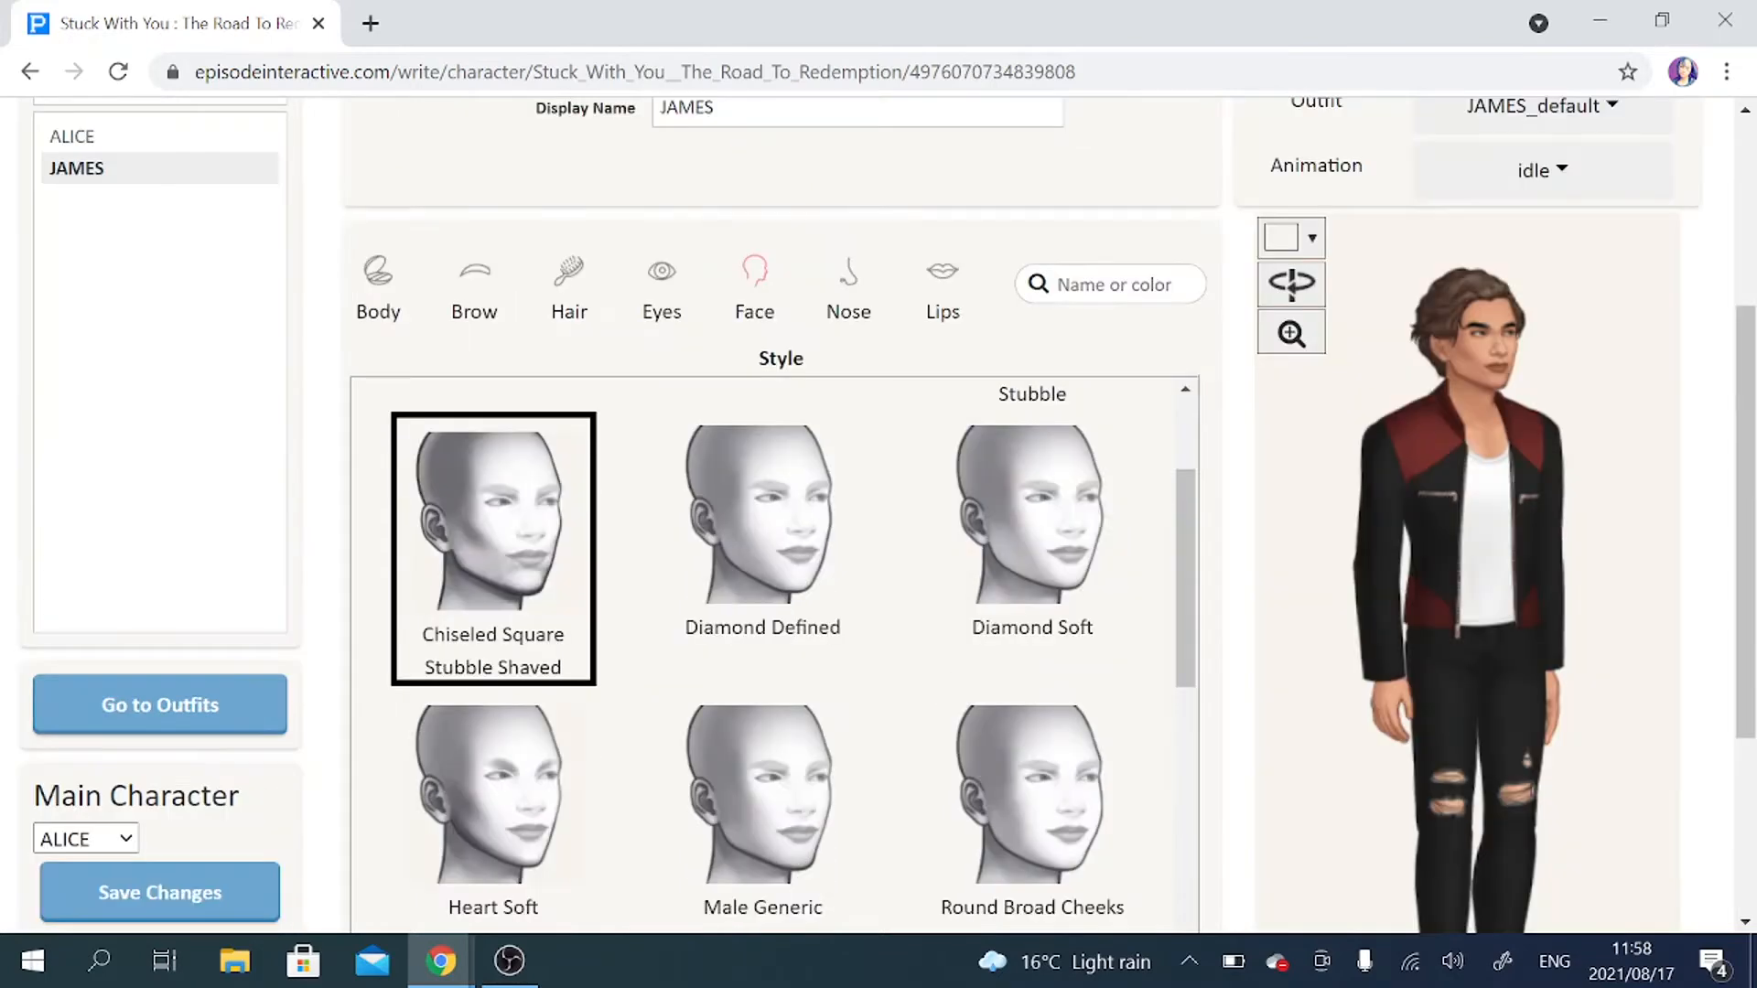
Review the nose and lip styles for JAMES and save the character's changes.
left_click(839, 297)
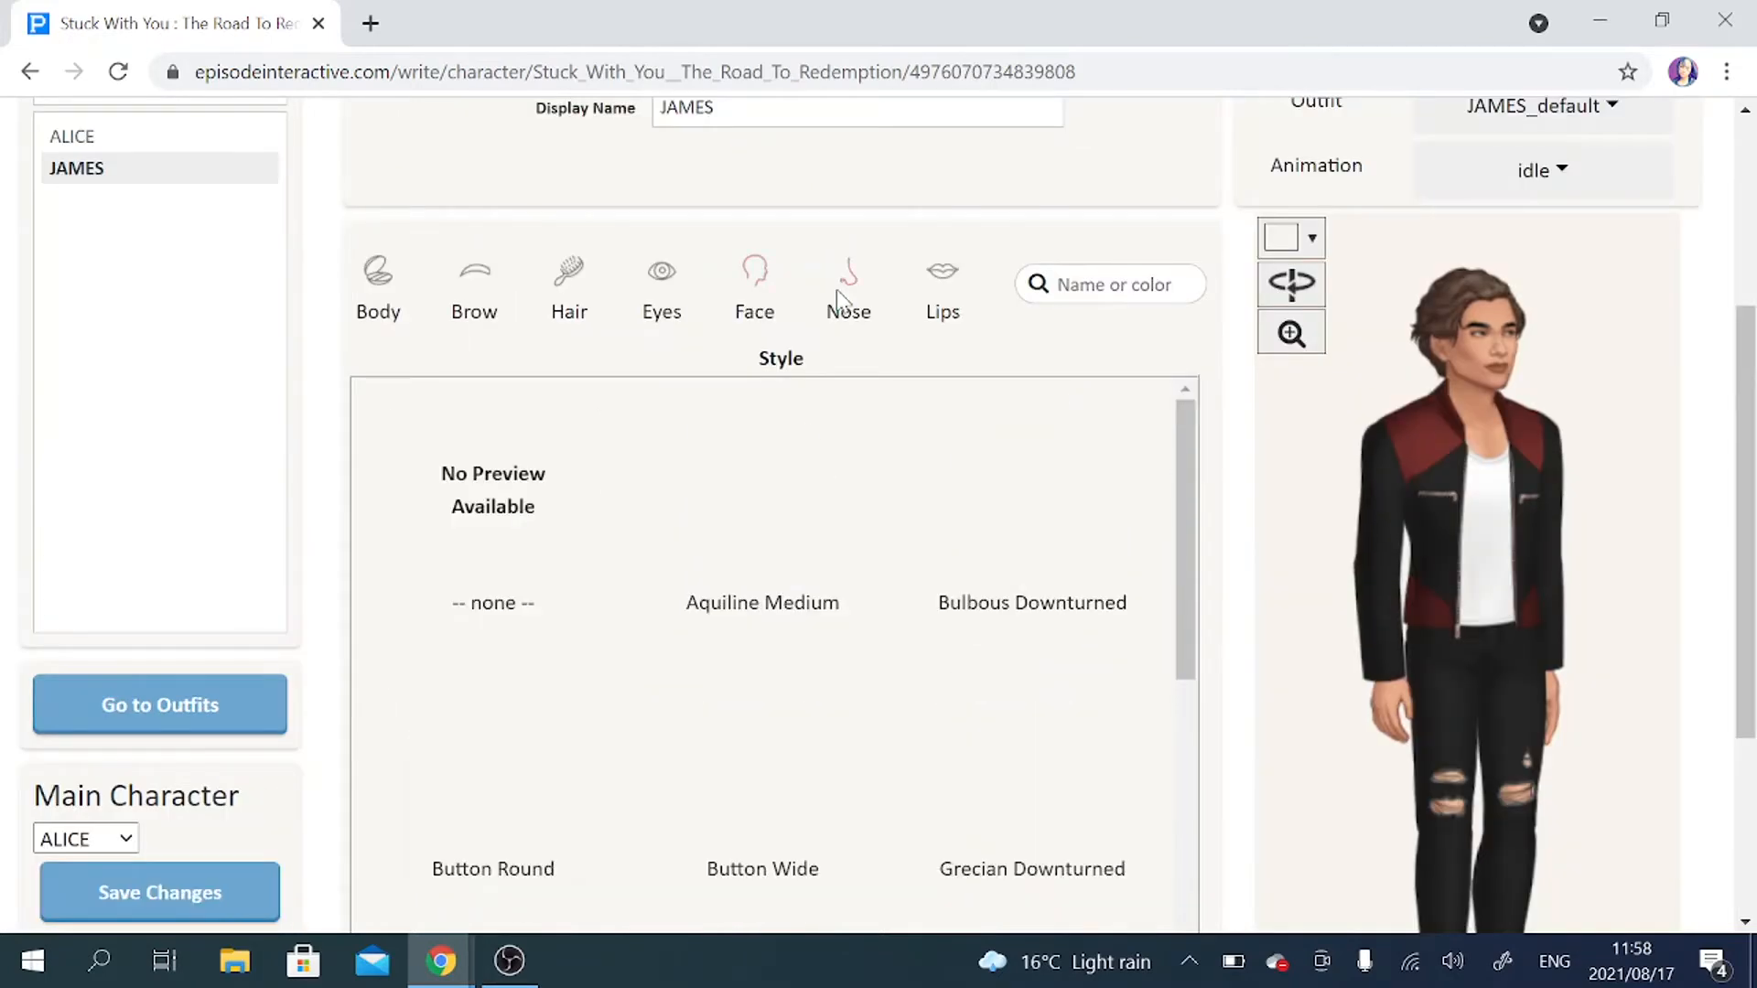
left_click(935, 272)
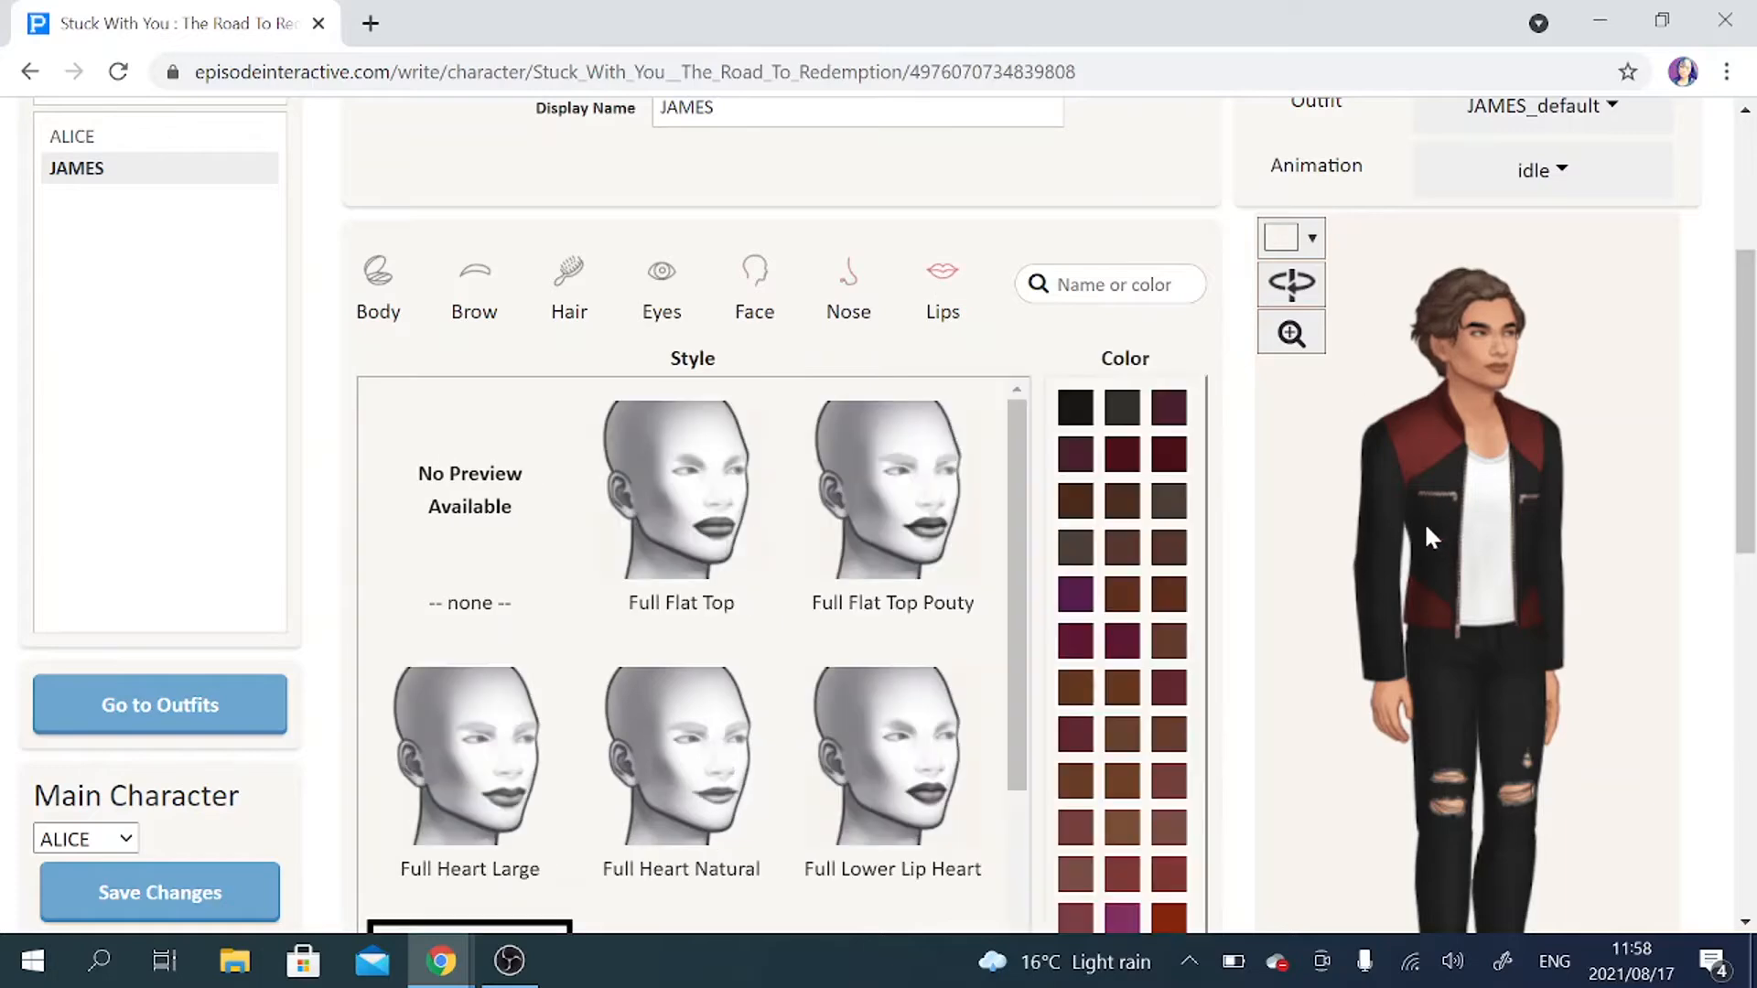
scroll(836, 722, "down", 3)
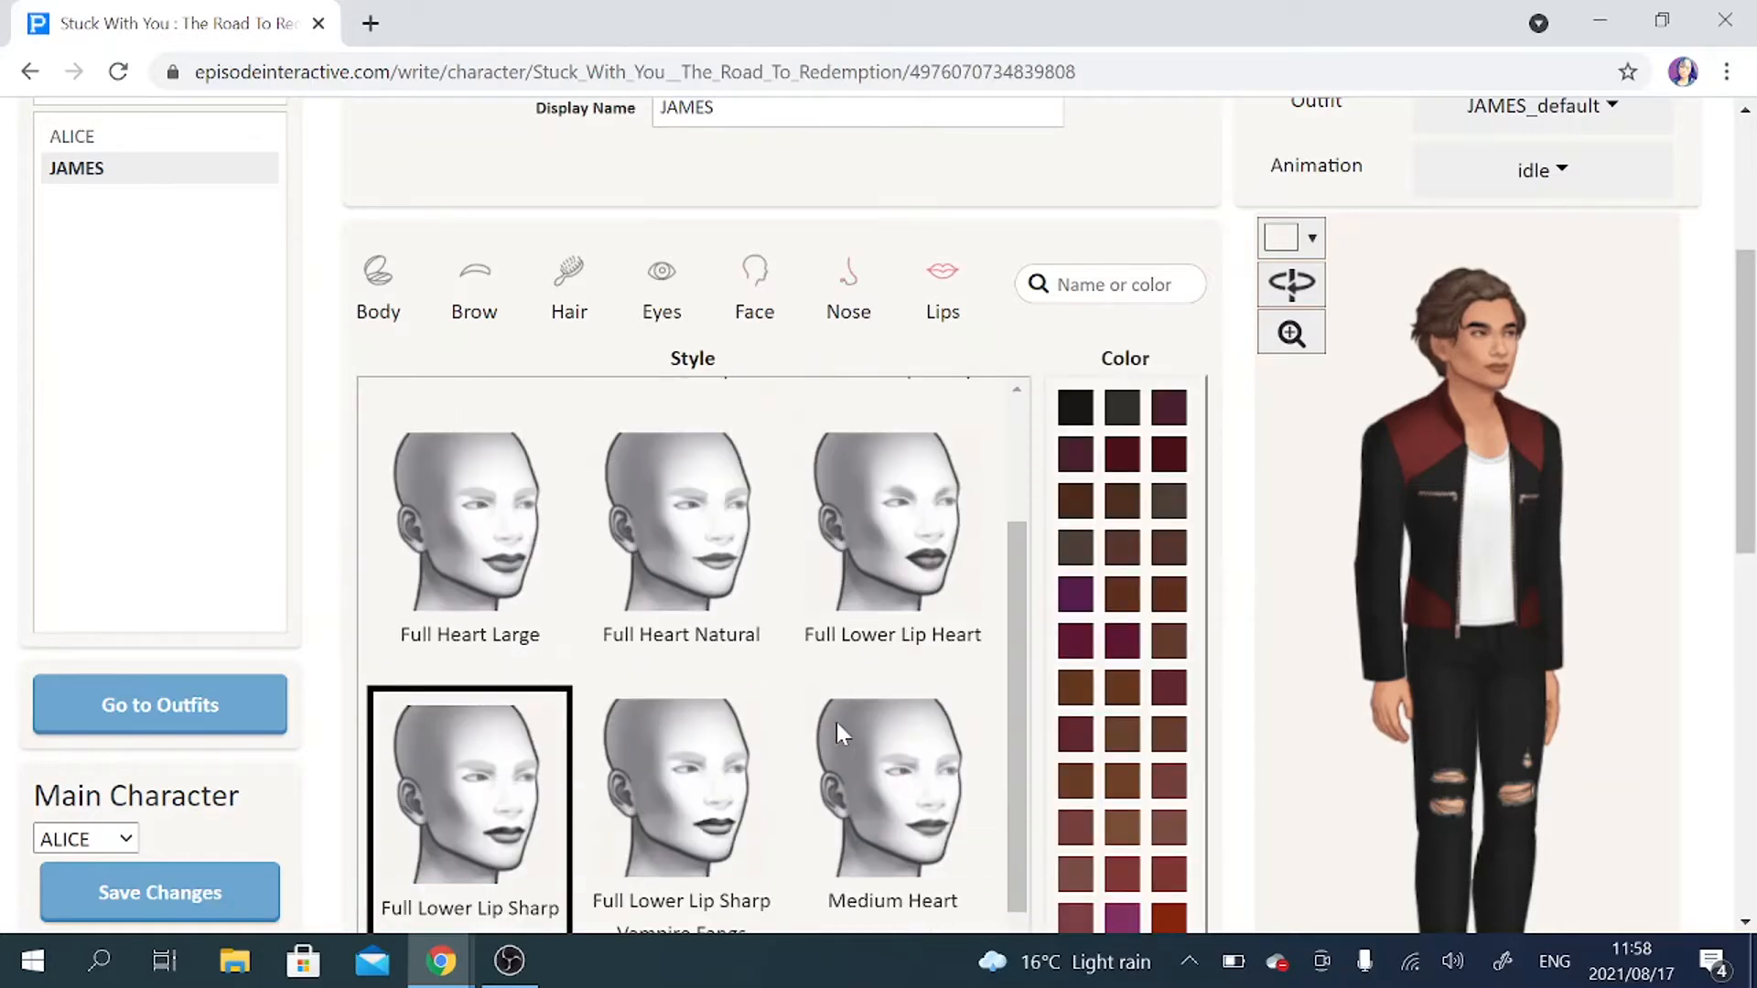
scroll(836, 722, "down", 2)
scroll(338, 694, "down", 5)
scroll(339, 696, "up", 8)
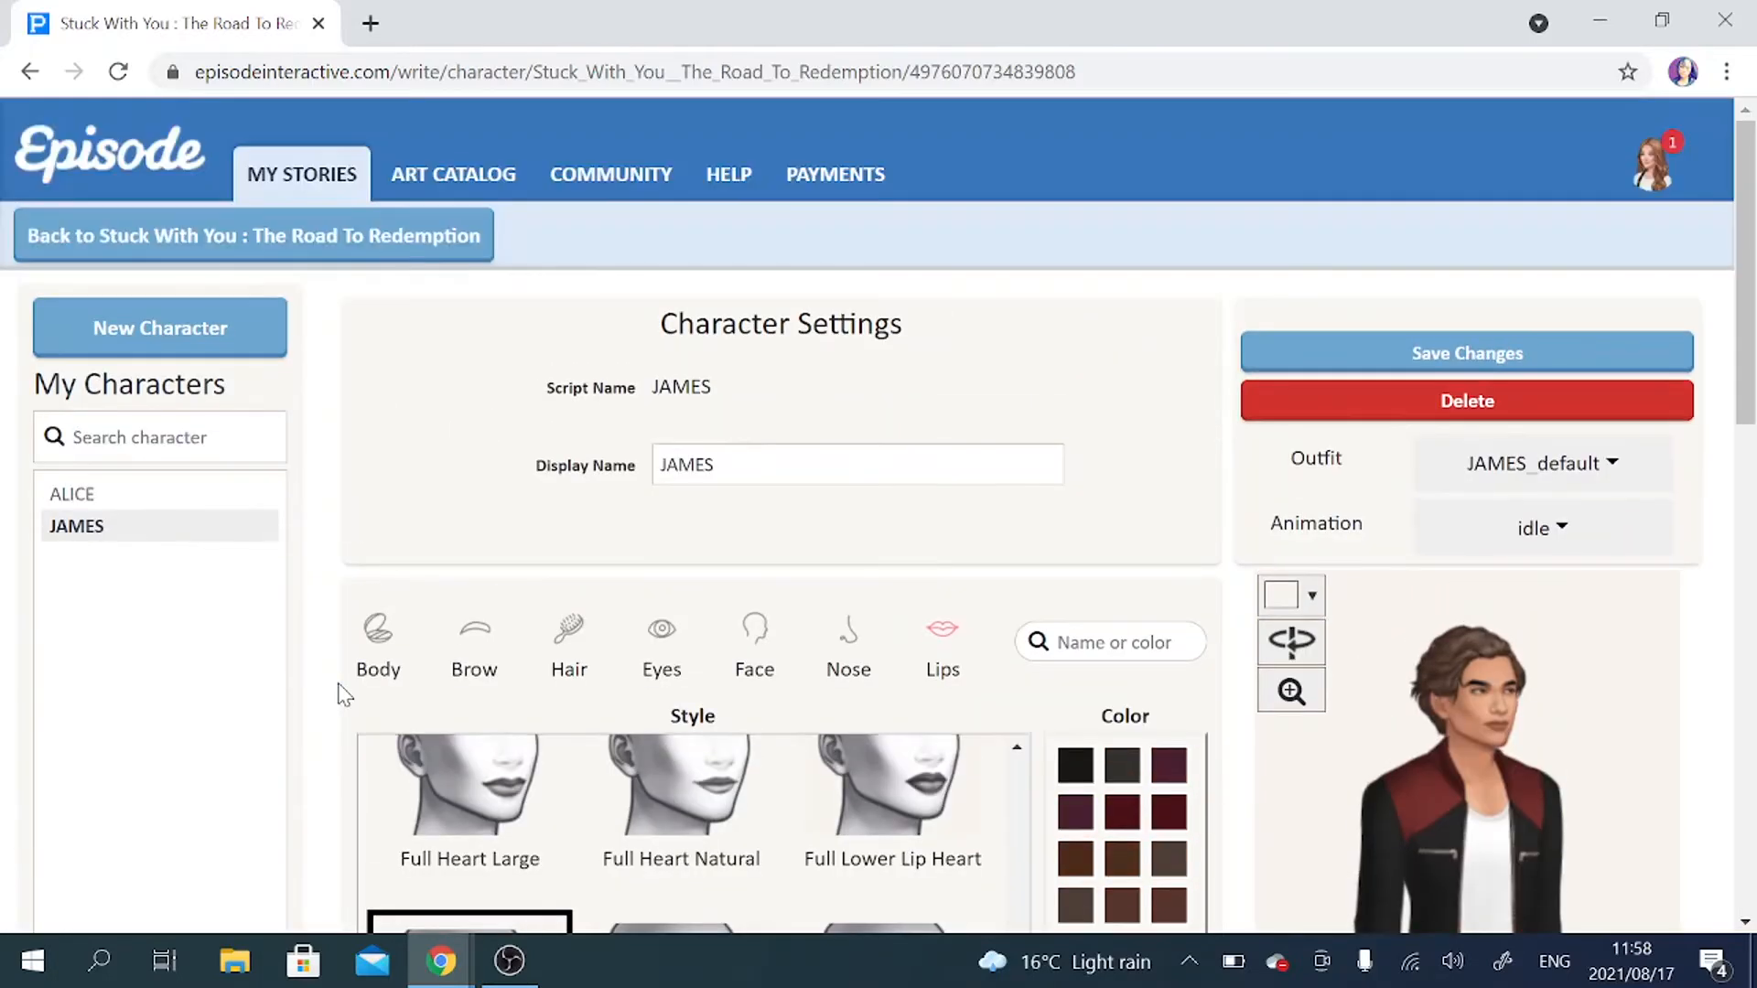
left_click(1489, 353)
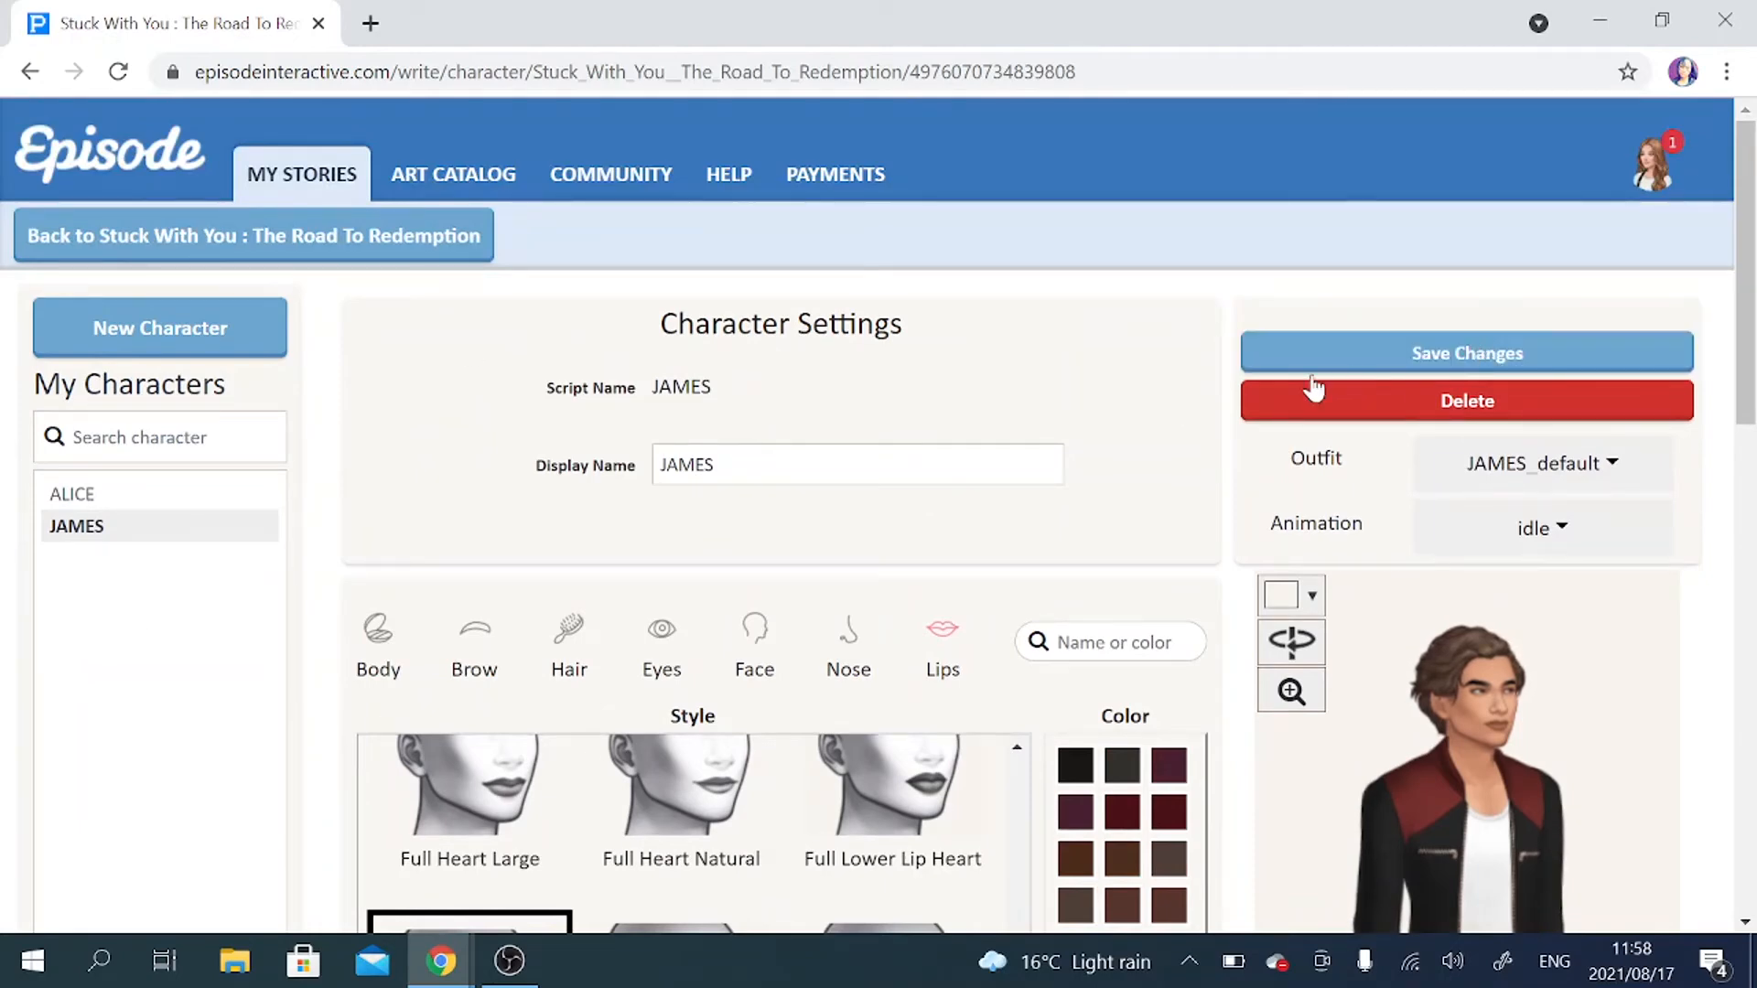